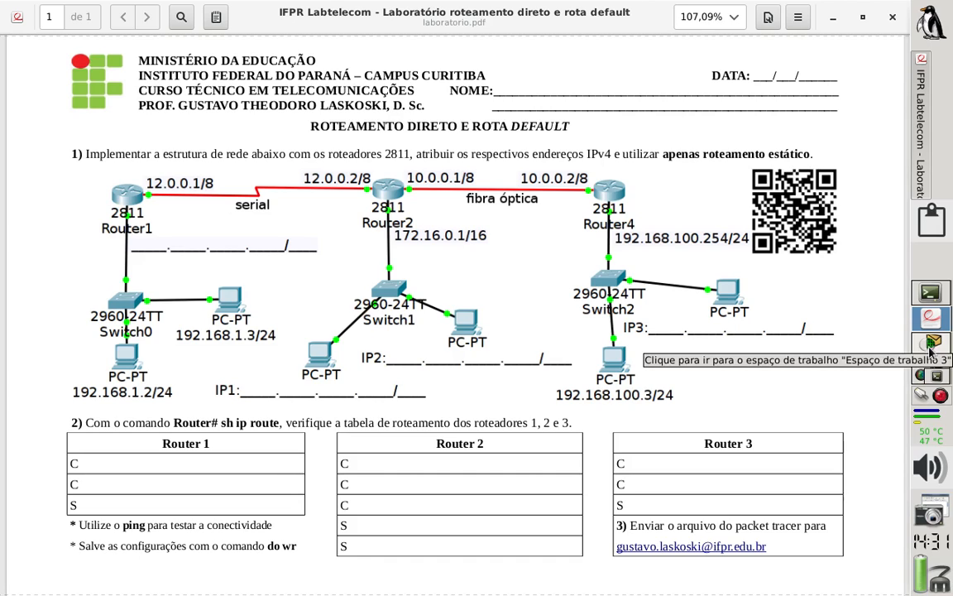
Step: Switch to Cisco Packet Tracer and place three 2811 routers in a spaced horizontal row across the upper workspace
{"action": "left_click", "coordinate": [930, 351]}
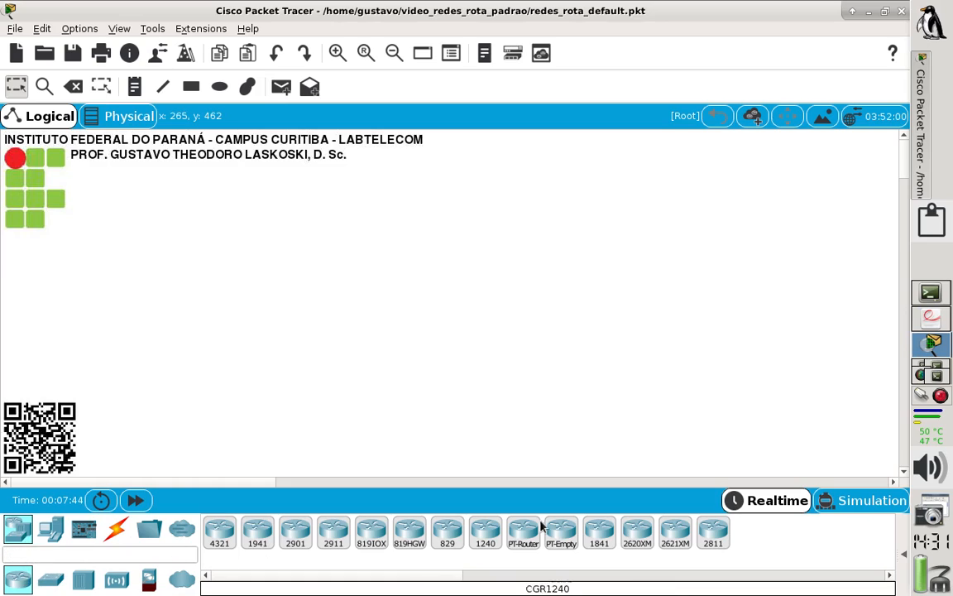
{"action": "left_click_drag", "start_coordinate": [703, 533], "coordinate": [207, 269]}
{"action": "left_click_drag", "start_coordinate": [718, 535], "coordinate": [430, 265]}
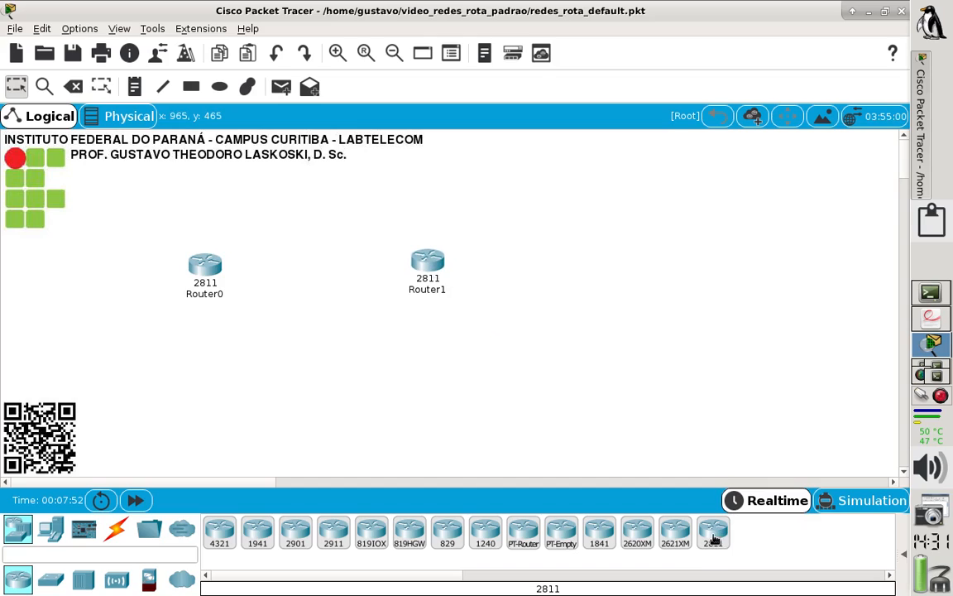
{"action": "left_click_drag", "start_coordinate": [713, 539], "coordinate": [672, 260]}
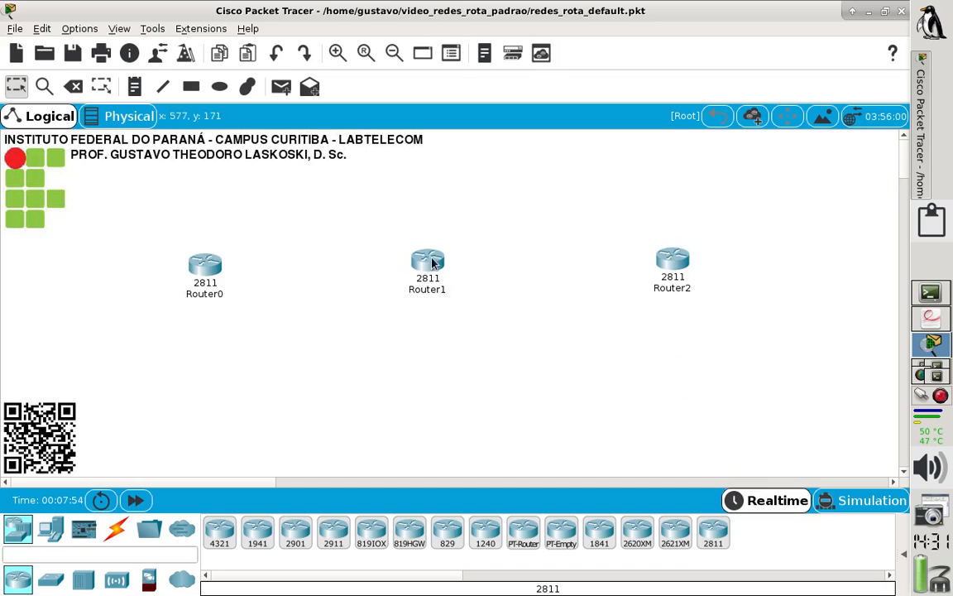
{"action": "left_click_drag", "start_coordinate": [432, 263], "coordinate": [436, 244]}
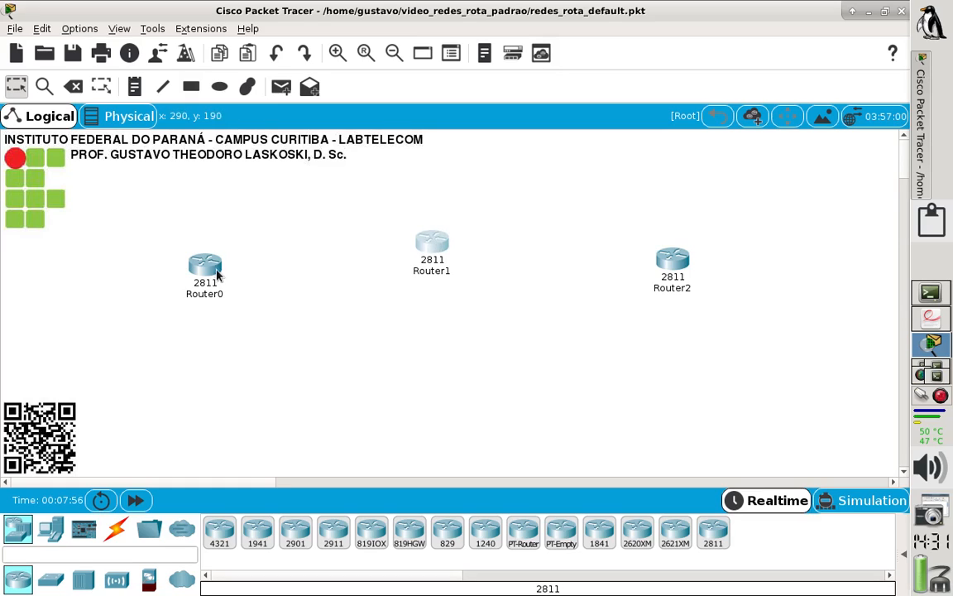
{"action": "left_click_drag", "start_coordinate": [217, 276], "coordinate": [224, 253]}
{"action": "left_click_drag", "start_coordinate": [679, 265], "coordinate": [677, 246]}
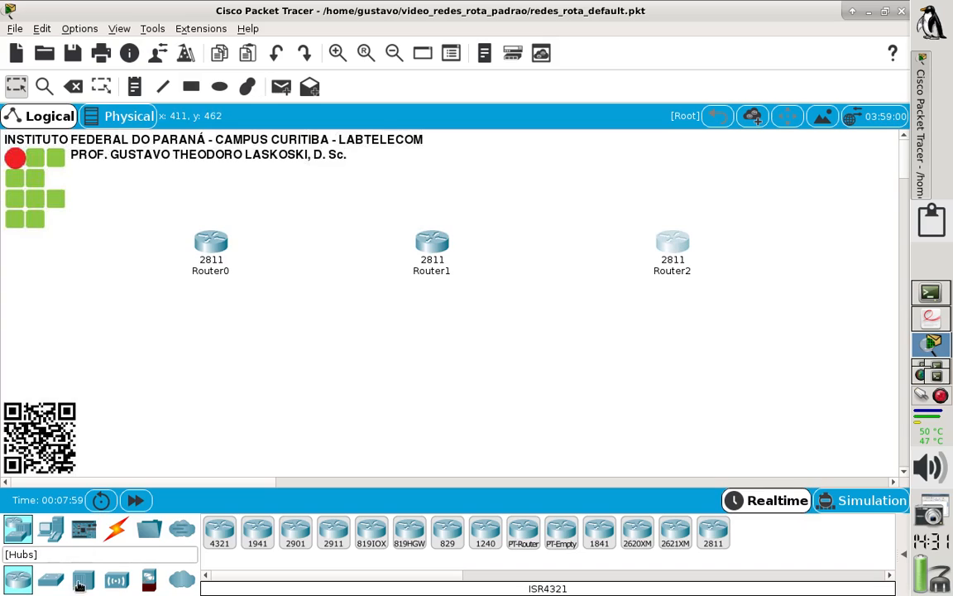
Step: Place a 2960 switch beneath each of the three routers and nudge Router1 into line
{"action": "left_click", "coordinate": [51, 579]}
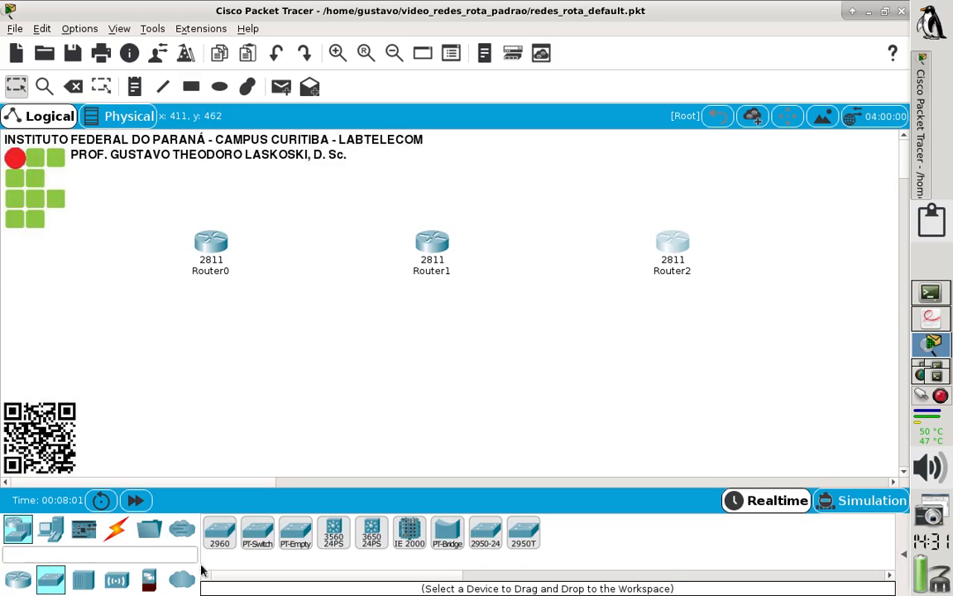
{"action": "left_click_drag", "start_coordinate": [219, 534], "coordinate": [205, 351]}
{"action": "left_click_drag", "start_coordinate": [228, 540], "coordinate": [424, 352]}
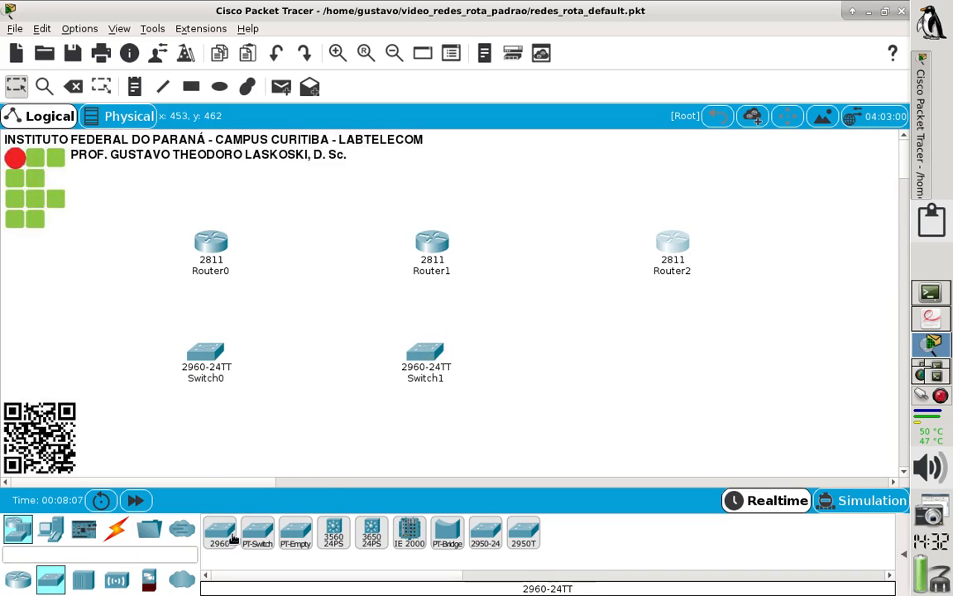
{"action": "left_click_drag", "start_coordinate": [221, 536], "coordinate": [673, 349]}
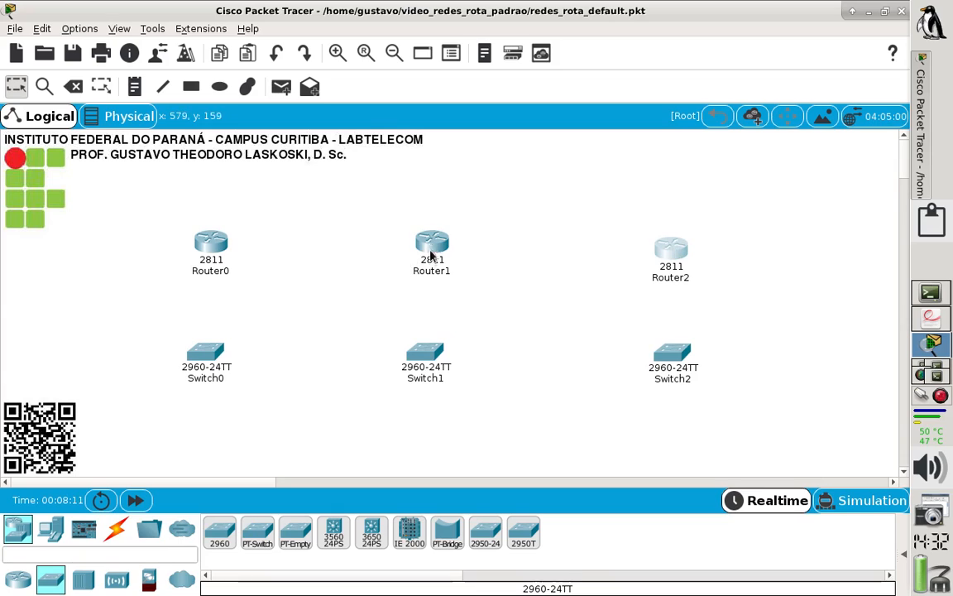
{"action": "left_click_drag", "start_coordinate": [430, 245], "coordinate": [428, 252]}
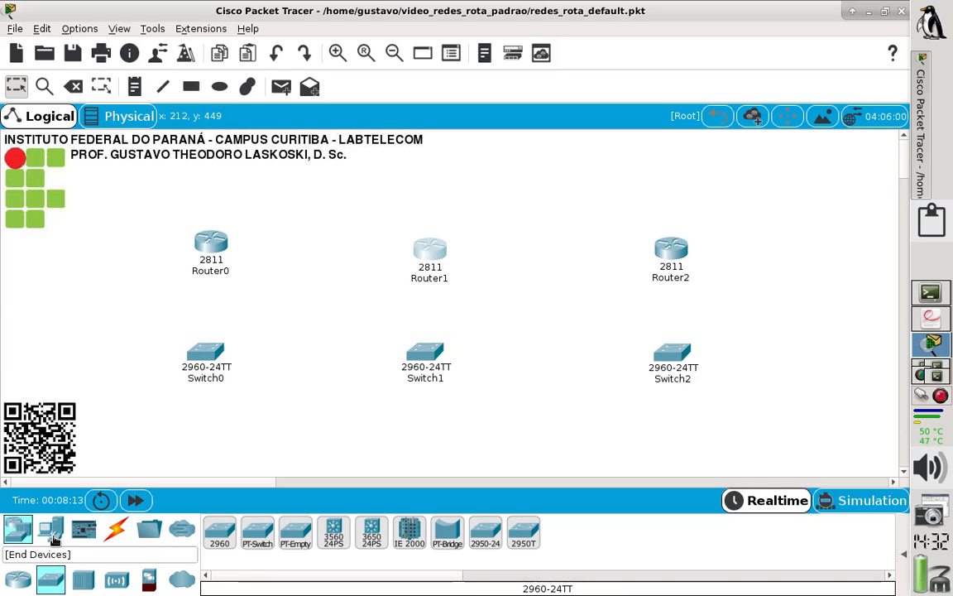
Step: Add six PCs to the workspace, placing a pair beneath each of the three switches
{"action": "left_click", "coordinate": [50, 533]}
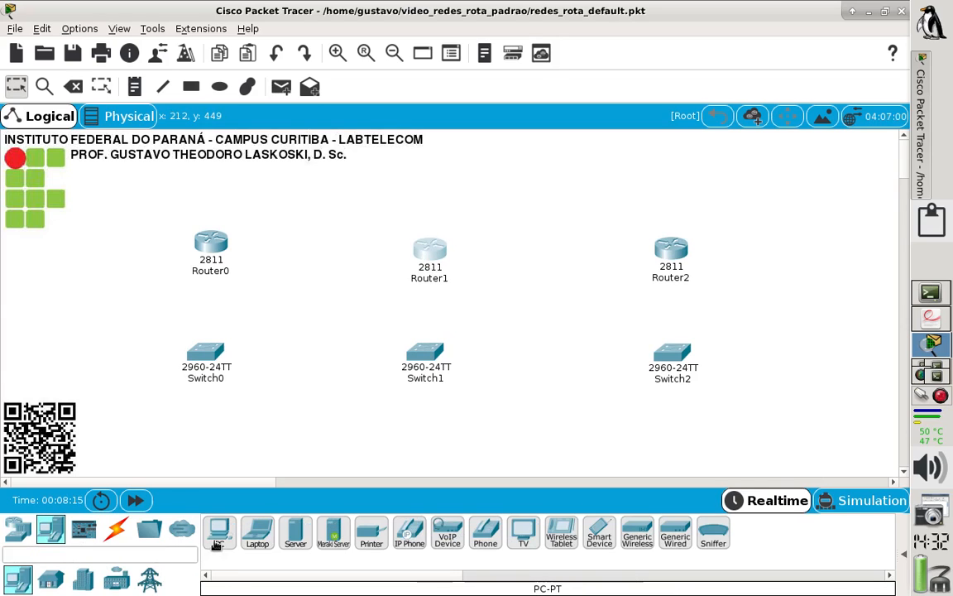
{"action": "left_click", "coordinate": [217, 542]}
{"action": "left_click", "coordinate": [148, 430]}
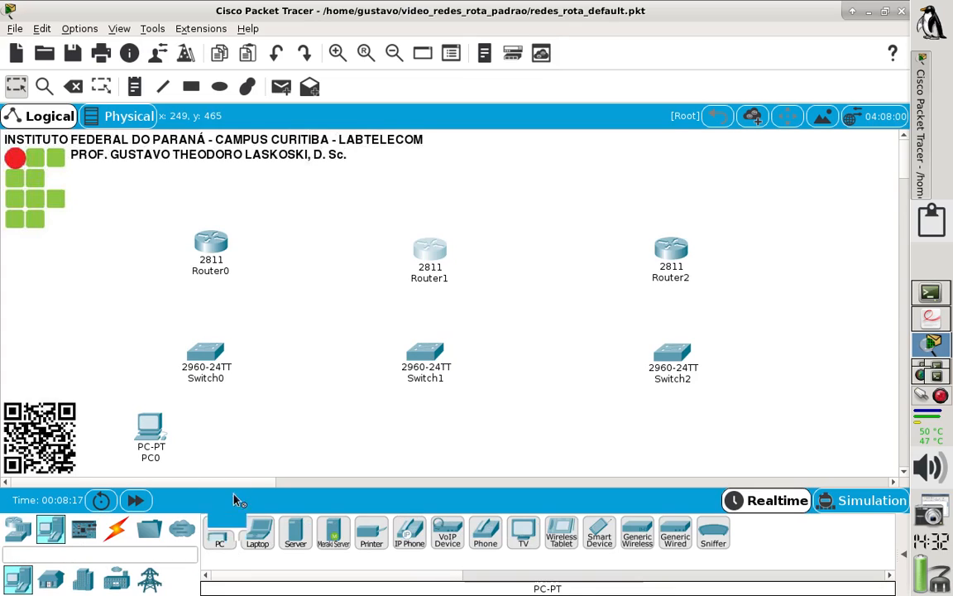
{"action": "left_click", "coordinate": [249, 428]}
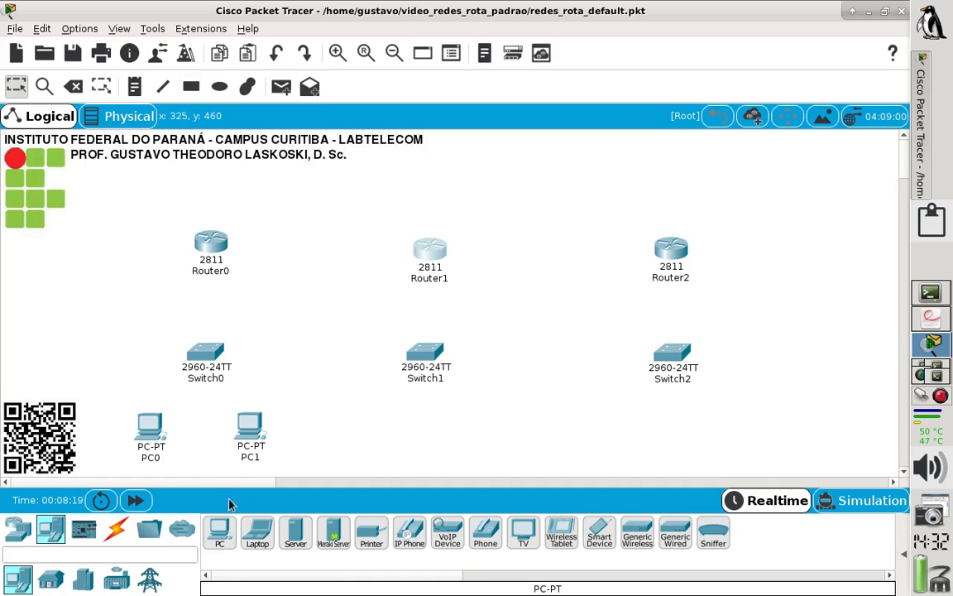
{"action": "left_click", "coordinate": [220, 533]}
{"action": "left_click", "coordinate": [396, 426]}
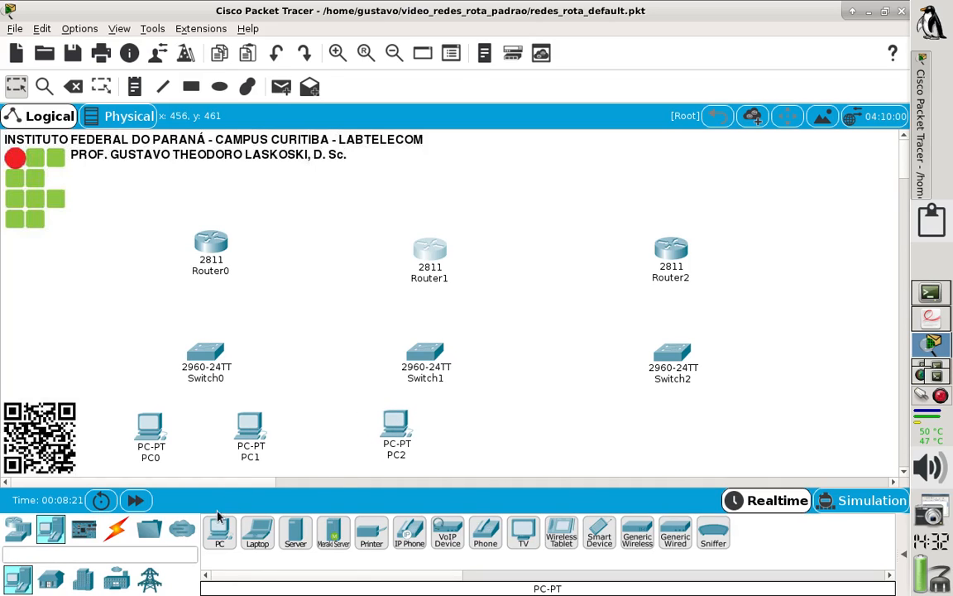
{"action": "left_click", "coordinate": [469, 426]}
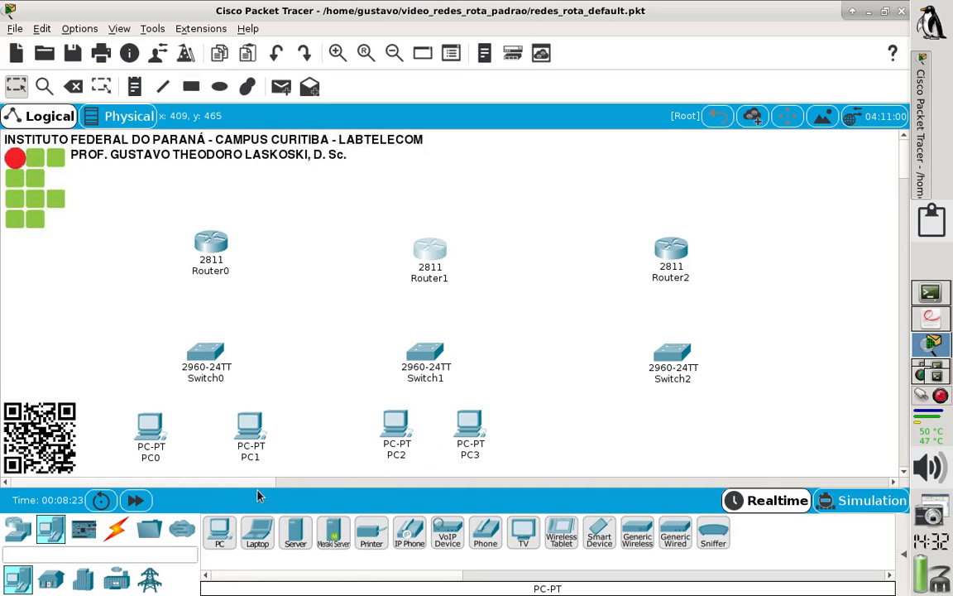
{"action": "left_click", "coordinate": [222, 529]}
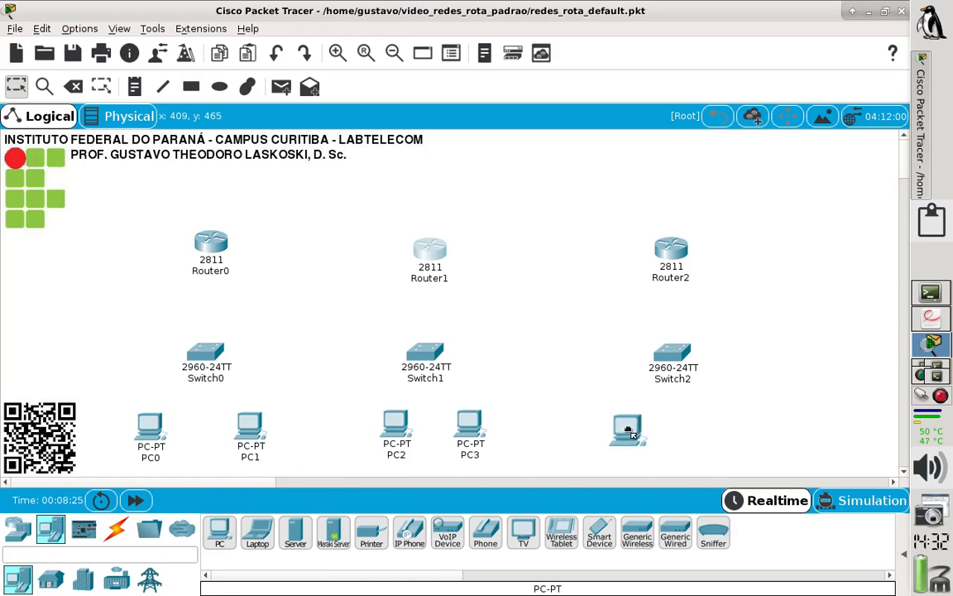
{"action": "left_click", "coordinate": [629, 426]}
{"action": "left_click", "coordinate": [220, 534]}
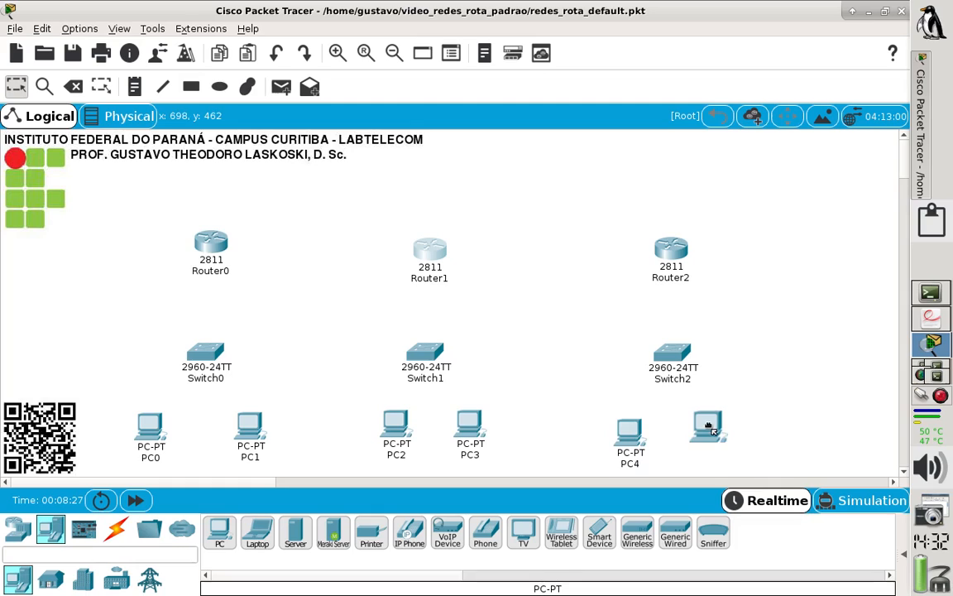
{"action": "left_click", "coordinate": [707, 428]}
Step: Reposition PC4, PC5, PC3, PC1 and PC0 so each pair sits level and close together under its switch
{"action": "left_click_drag", "start_coordinate": [625, 442], "coordinate": [640, 434]}
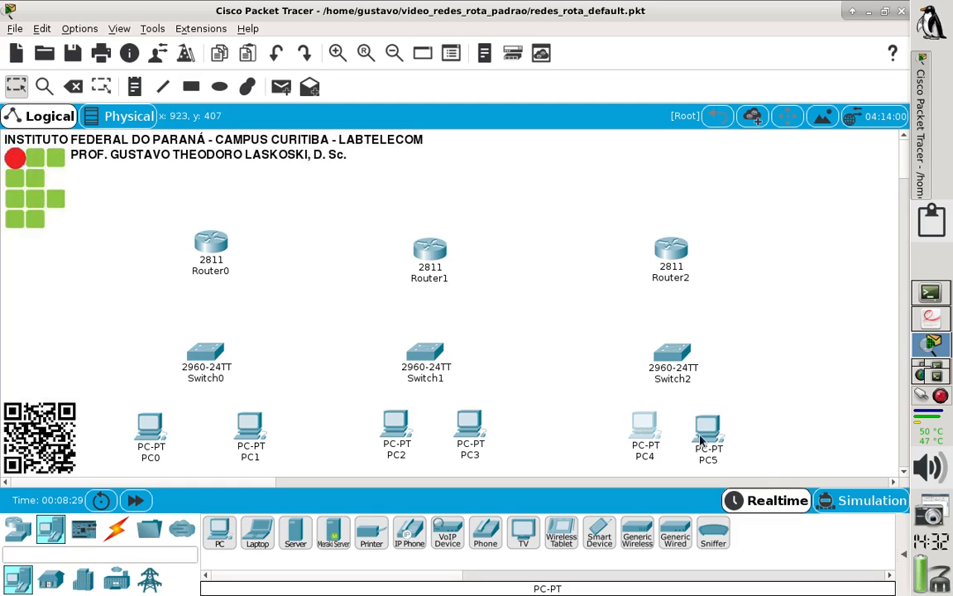
{"action": "left_click_drag", "start_coordinate": [702, 438], "coordinate": [706, 434]}
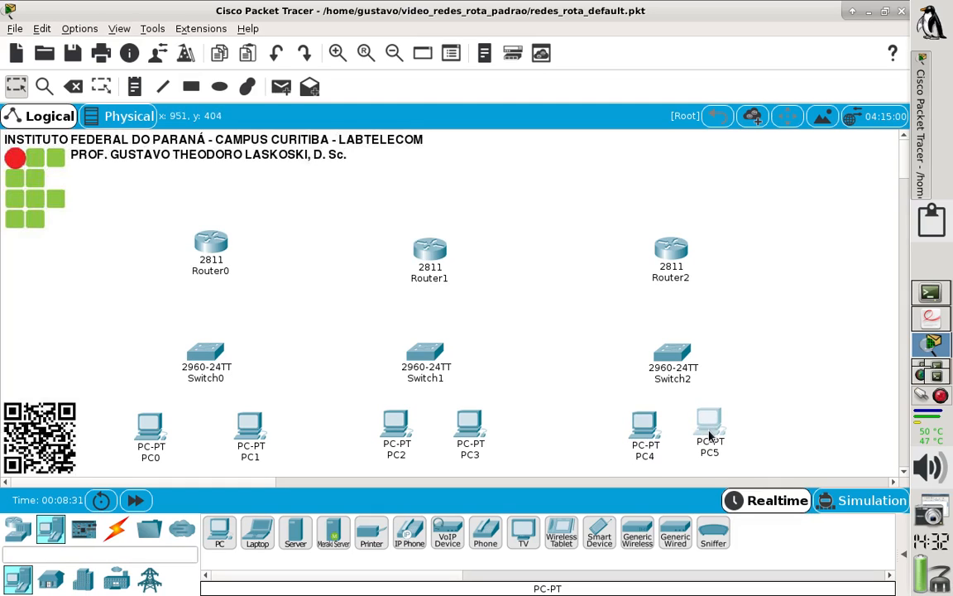
{"action": "left_click_drag", "start_coordinate": [474, 447], "coordinate": [463, 446]}
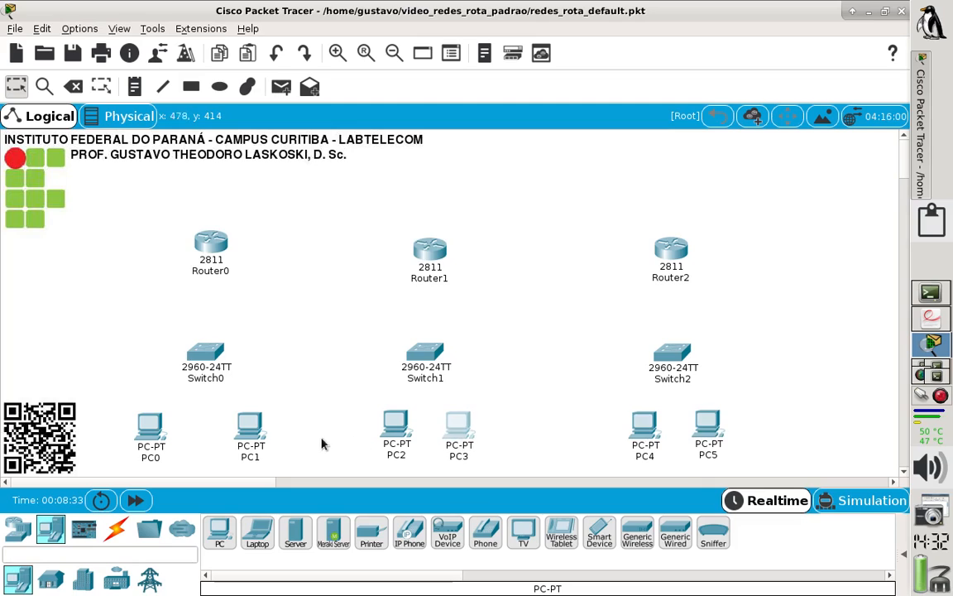
{"action": "mouse_move", "coordinate": [262, 440]}
{"action": "left_mouse_down"}
{"action": "mouse_move", "coordinate": [246, 440]}
{"action": "mouse_move", "coordinate": [252, 433]}
{"action": "left_mouse_up"}
{"action": "left_click_drag", "start_coordinate": [155, 432], "coordinate": [170, 429]}
{"action": "left_click", "coordinate": [134, 369]}
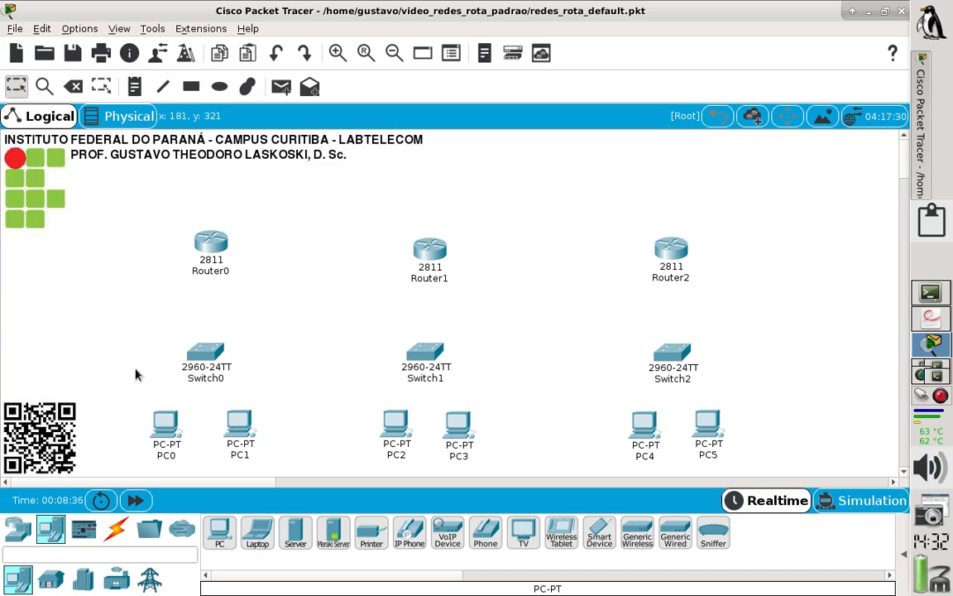
Step: Connect PC0's FastEthernet0 to Switch0's FastEthernet0/1 with a copper straight-through cable
{"action": "left_click", "coordinate": [119, 540]}
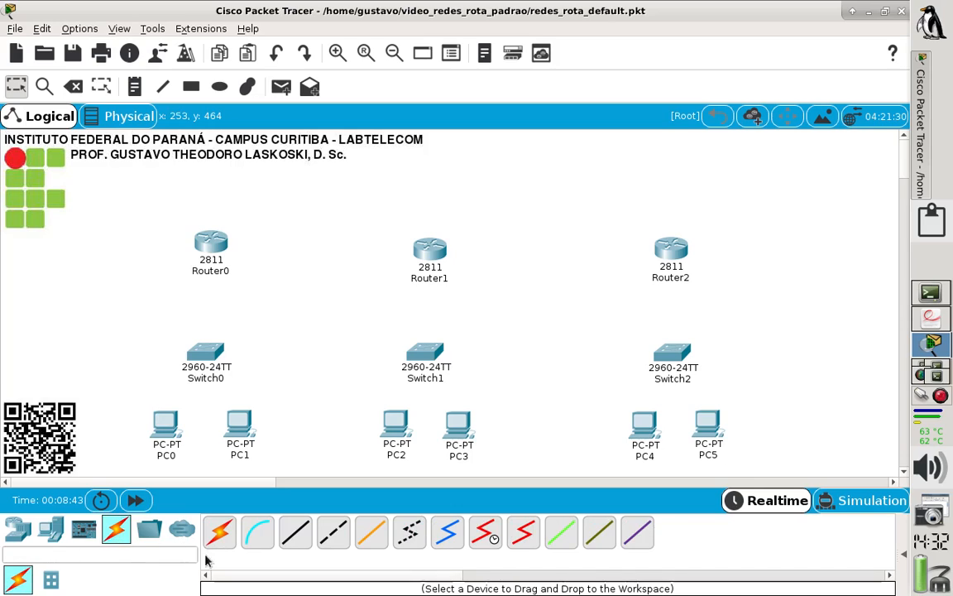
{"action": "left_click", "coordinate": [294, 536]}
{"action": "left_click", "coordinate": [165, 430]}
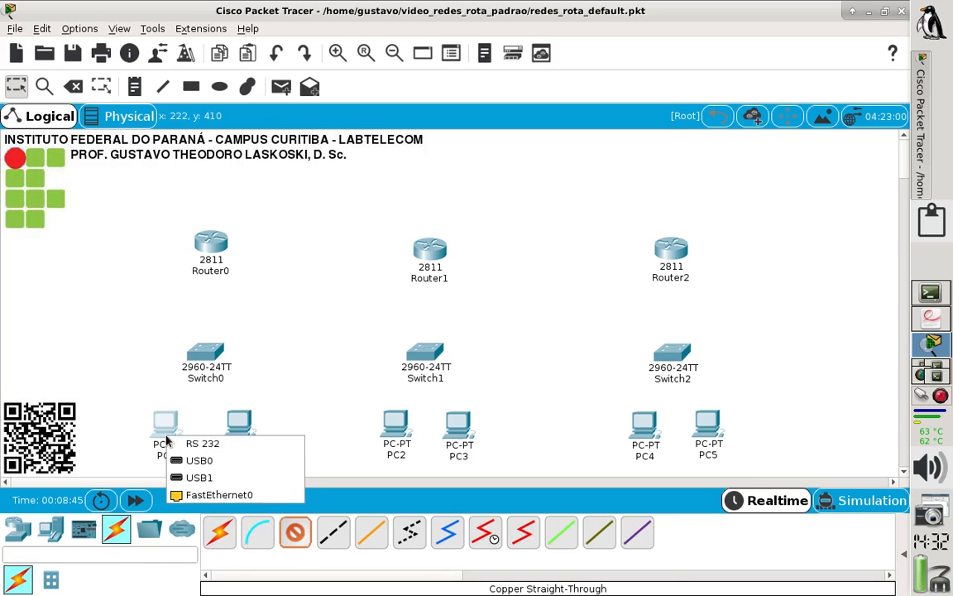
{"action": "left_click", "coordinate": [233, 494]}
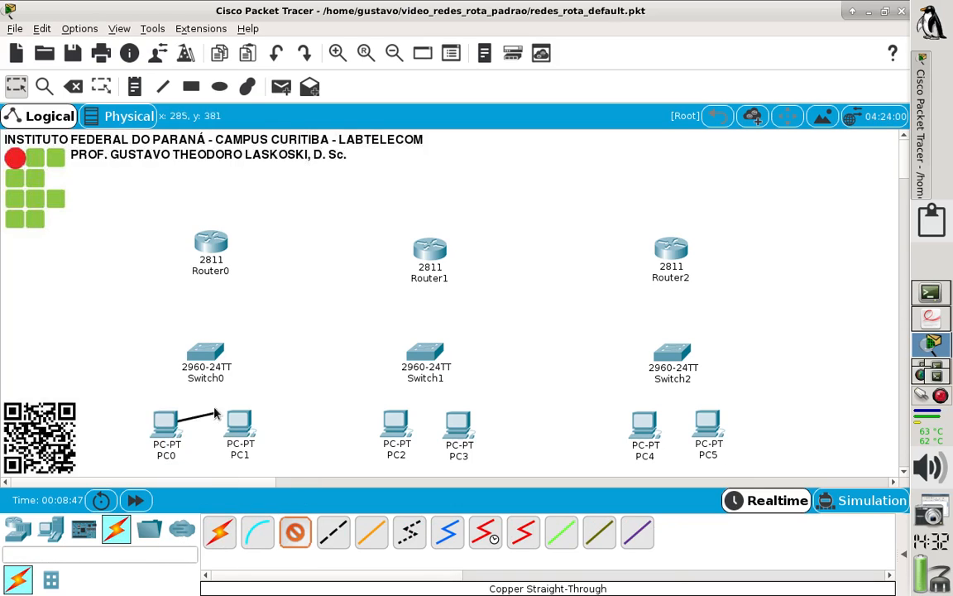
{"action": "left_click", "coordinate": [198, 357]}
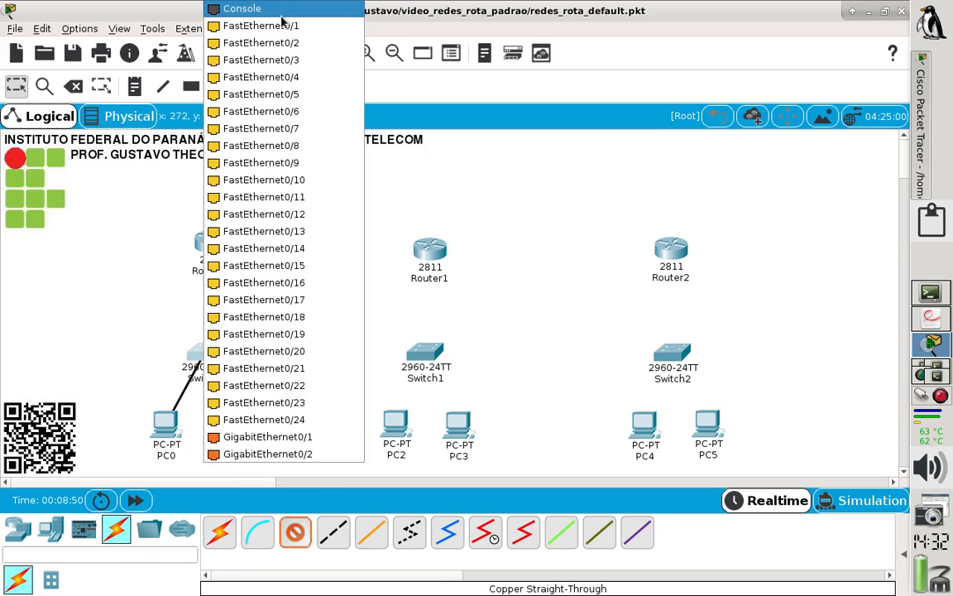
{"action": "left_click", "coordinate": [253, 26]}
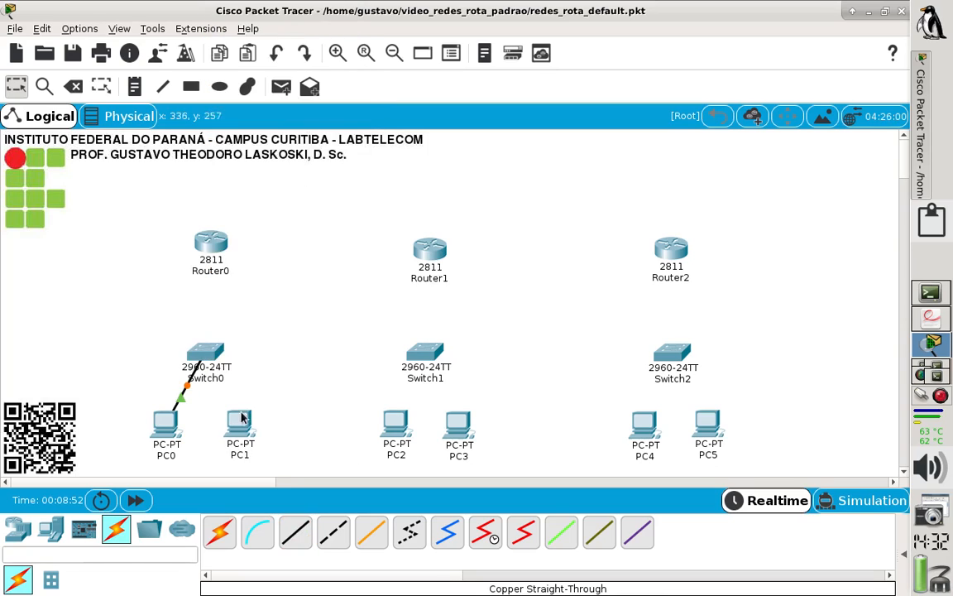
Step: Connect PC1's FastEthernet0 to Switch0's FastEthernet0/2 with a copper straight-through cable
{"action": "left_click", "coordinate": [289, 534]}
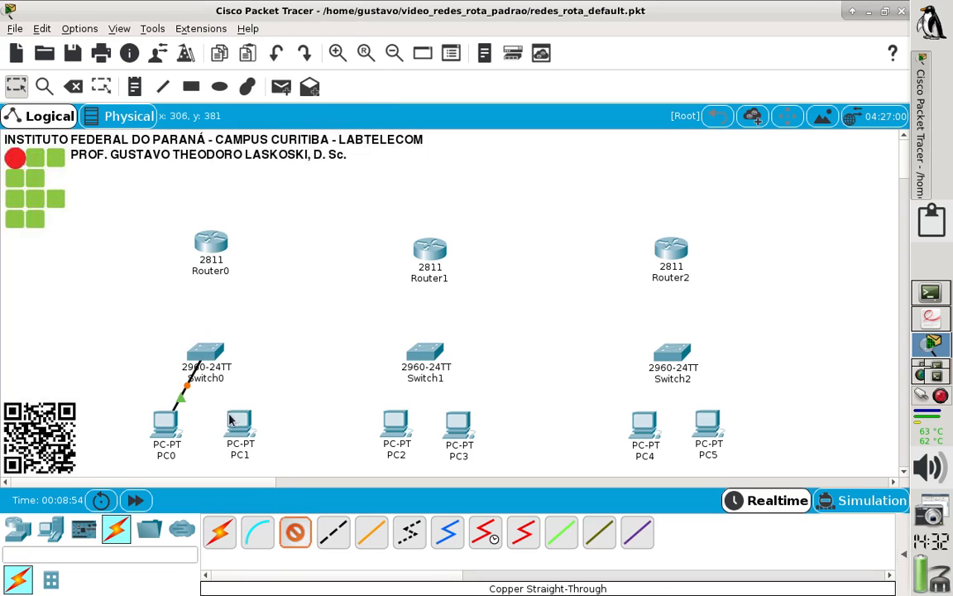
{"action": "left_click", "coordinate": [240, 422]}
{"action": "left_click", "coordinate": [291, 488]}
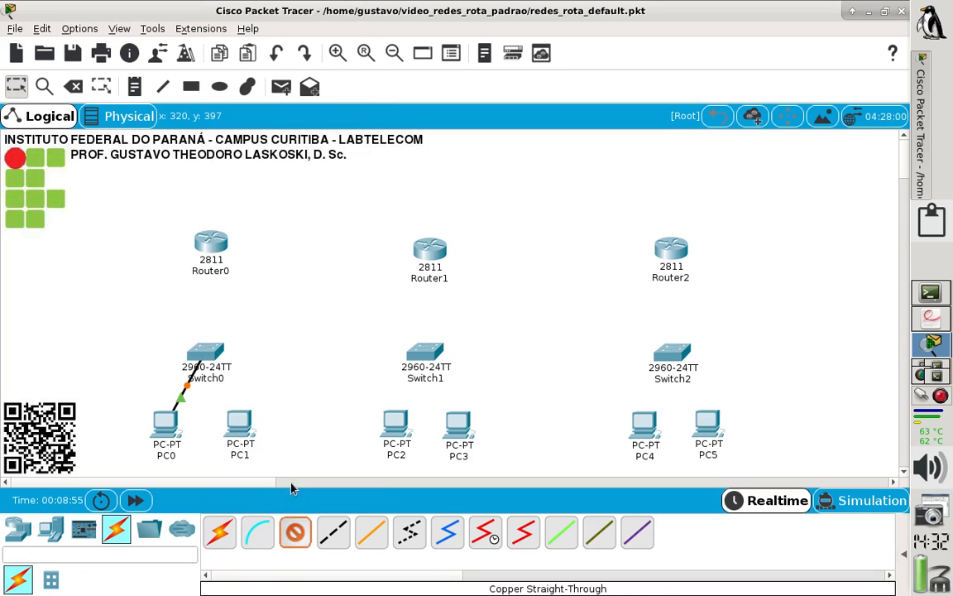
{"action": "left_click", "coordinate": [203, 351]}
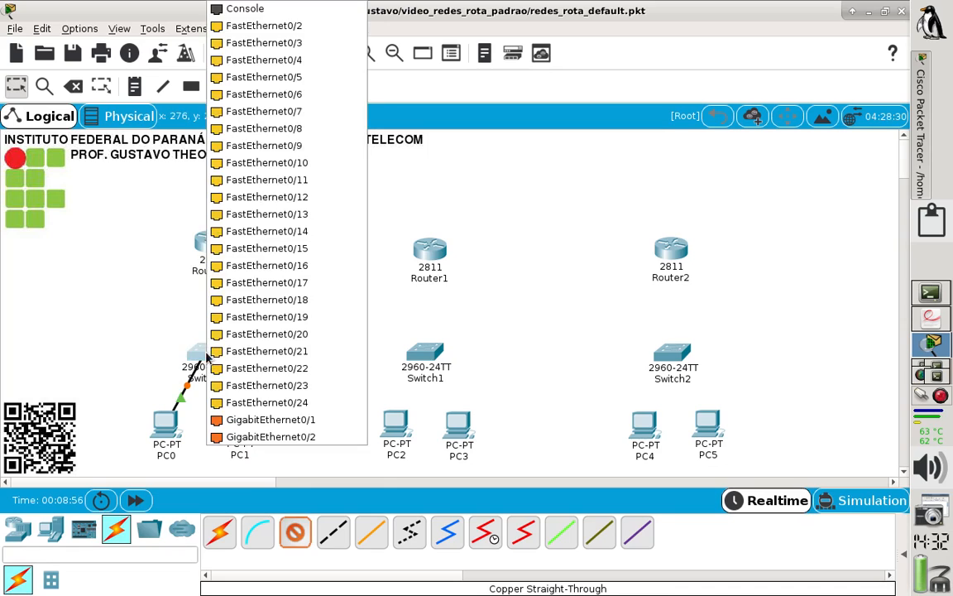
{"action": "left_click", "coordinate": [295, 25]}
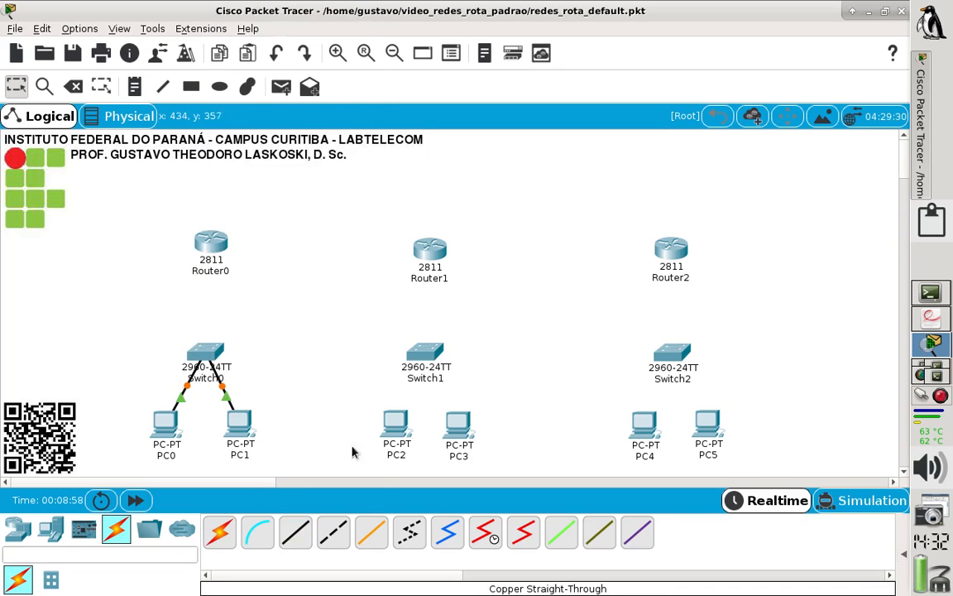
Step: Connect PC2's FastEthernet0 to Switch1's FastEthernet0/1 with a copper straight-through cable
{"action": "left_click", "coordinate": [400, 432]}
{"action": "left_click", "coordinate": [457, 495]}
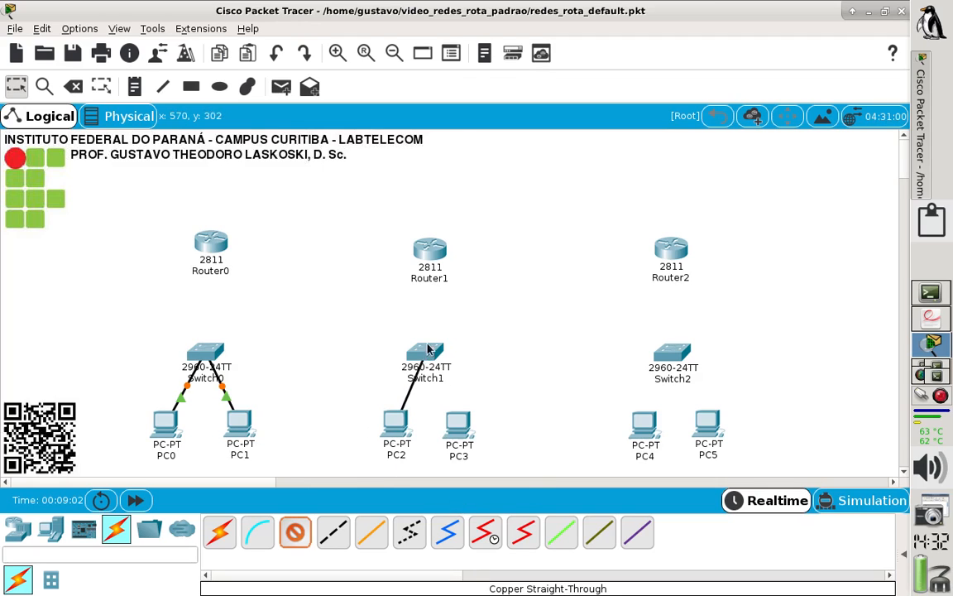
{"action": "left_click", "coordinate": [427, 348]}
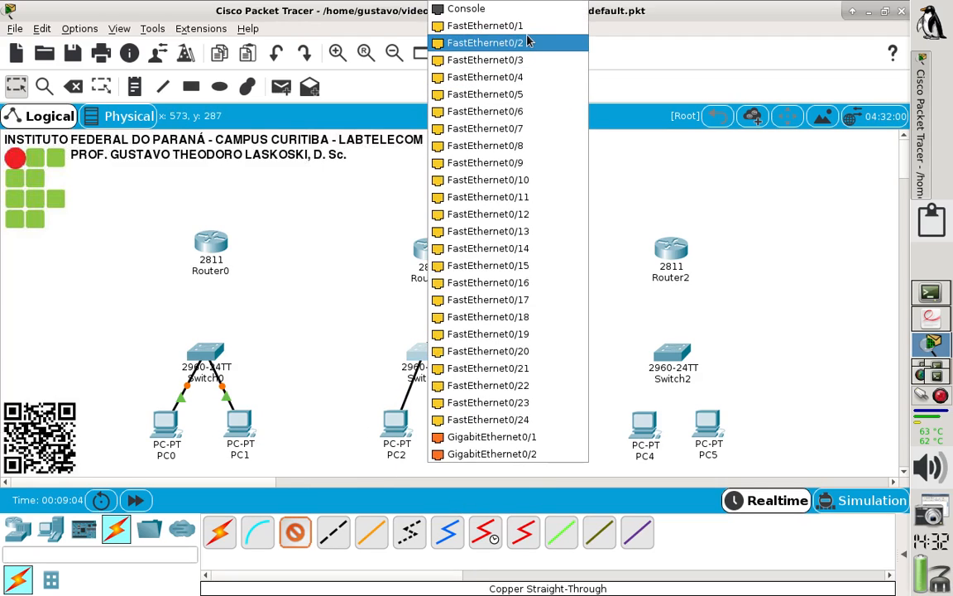
{"action": "left_click", "coordinate": [473, 27]}
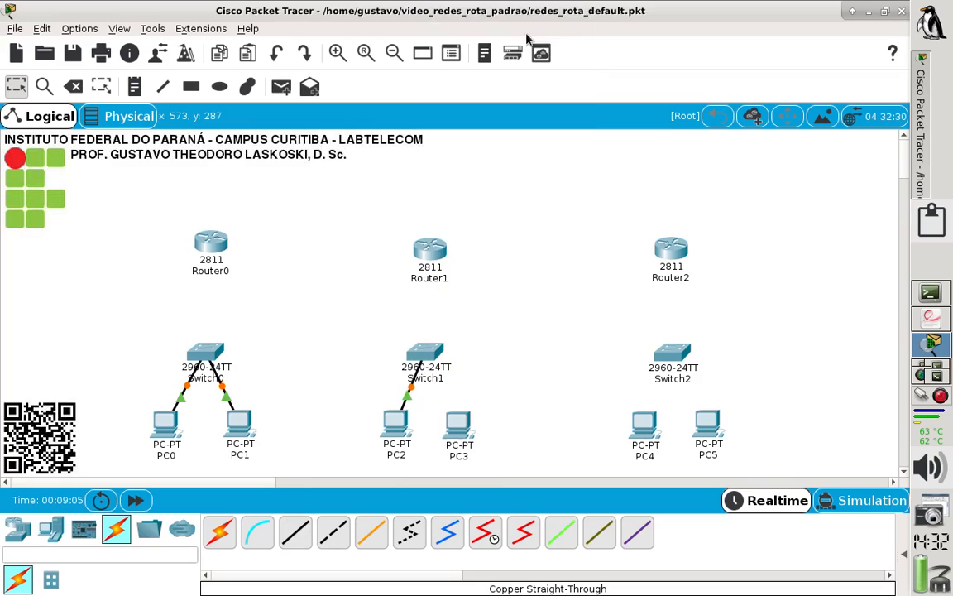
Step: Connect PC3's FastEthernet0 to Switch1's FastEthernet0/2 with a copper straight-through cable
{"action": "left_click", "coordinate": [295, 531]}
{"action": "left_click", "coordinate": [463, 434]}
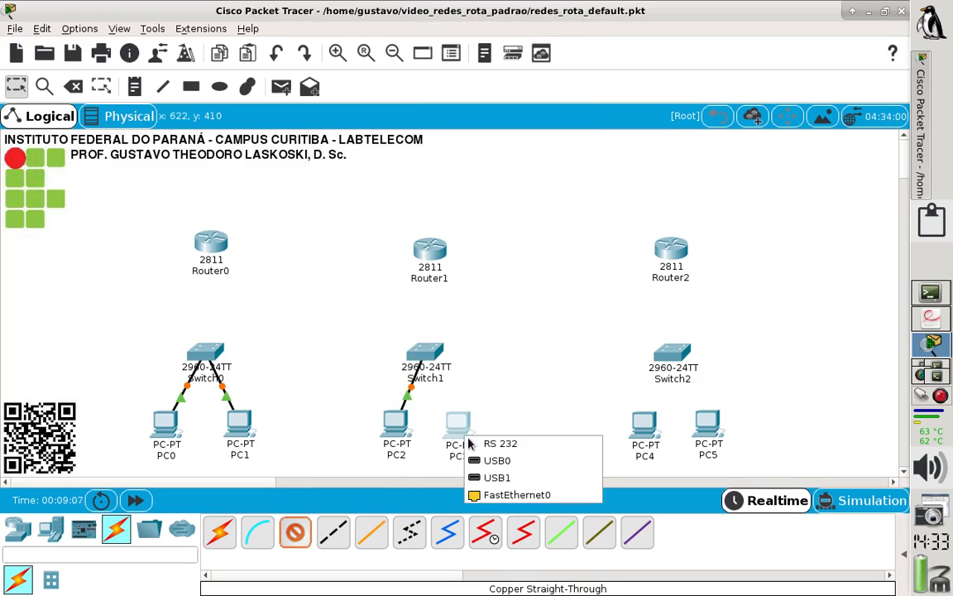
{"action": "left_click", "coordinate": [511, 494]}
{"action": "left_click", "coordinate": [425, 352]}
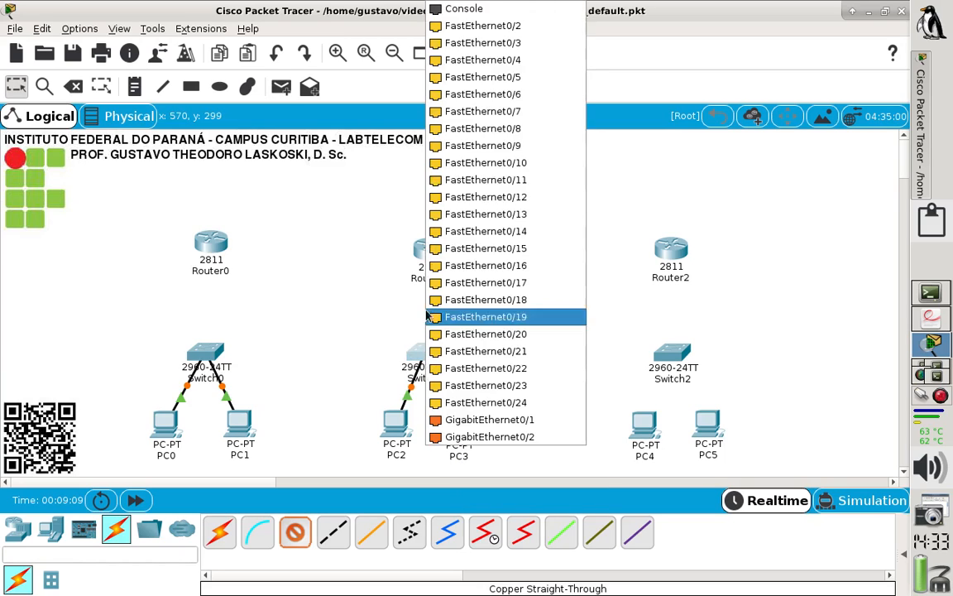
{"action": "left_click", "coordinate": [511, 29]}
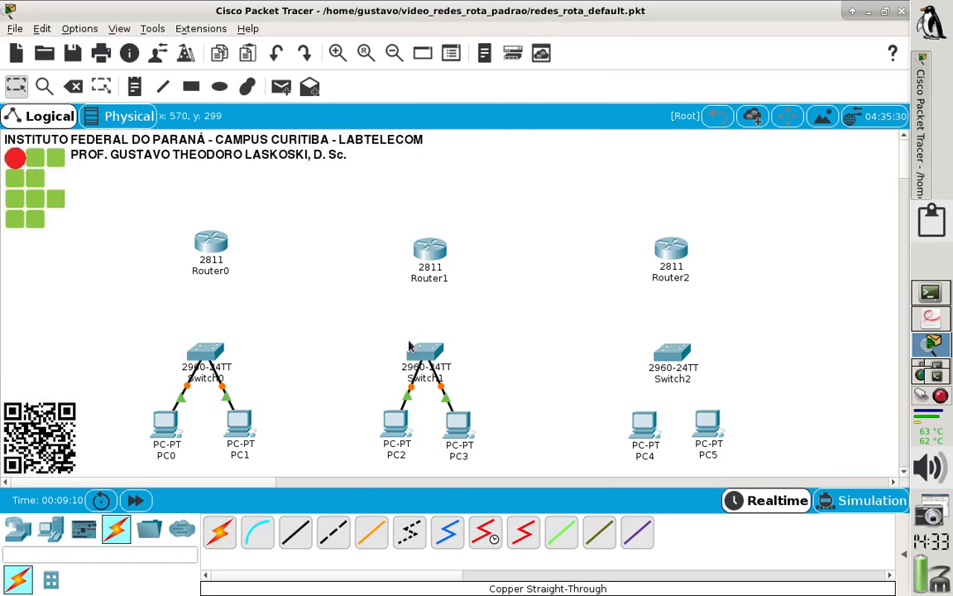
Step: Connect PC4's FastEthernet0 to Switch2's FastEthernet0/1 with a copper straight-through cable
{"action": "left_click", "coordinate": [651, 446]}
{"action": "left_click", "coordinate": [672, 497]}
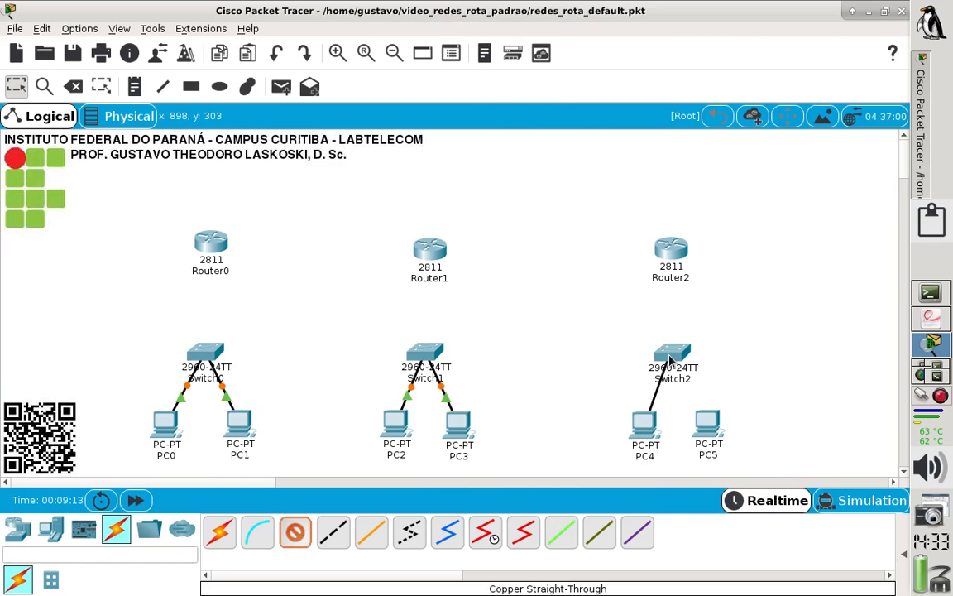
{"action": "left_click", "coordinate": [670, 358]}
{"action": "left_click", "coordinate": [674, 27]}
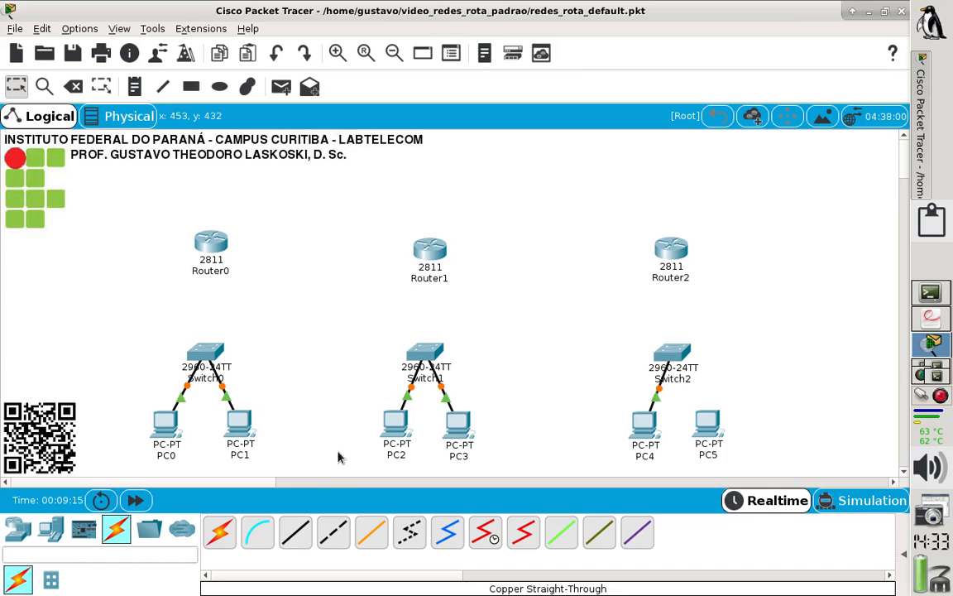
Step: Connect PC5's FastEthernet0 to Switch2's FastEthernet0/2 with a copper straight-through cable
{"action": "left_click", "coordinate": [295, 532]}
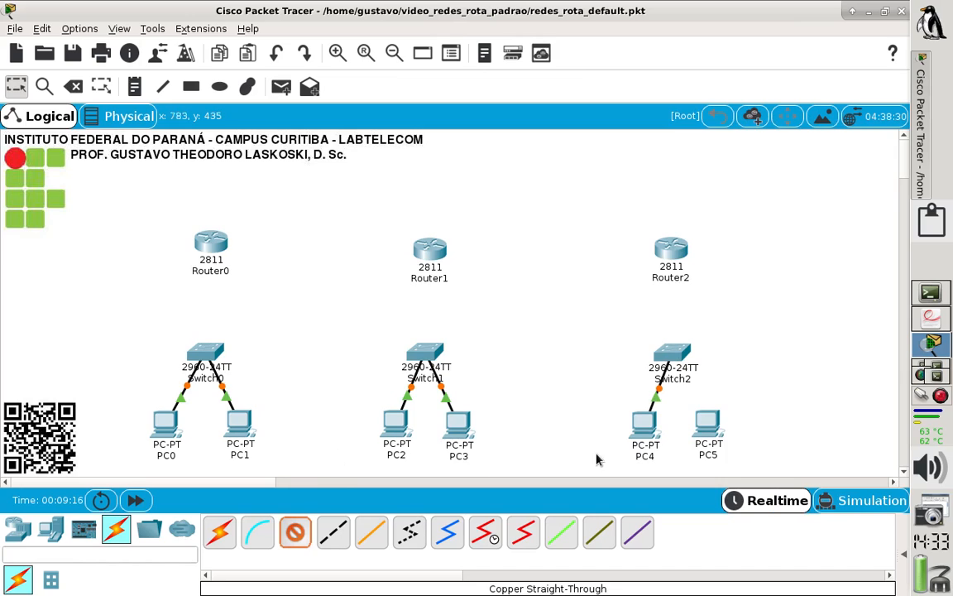
{"action": "left_click", "coordinate": [710, 434]}
{"action": "left_click", "coordinate": [716, 493]}
{"action": "left_click", "coordinate": [671, 356]}
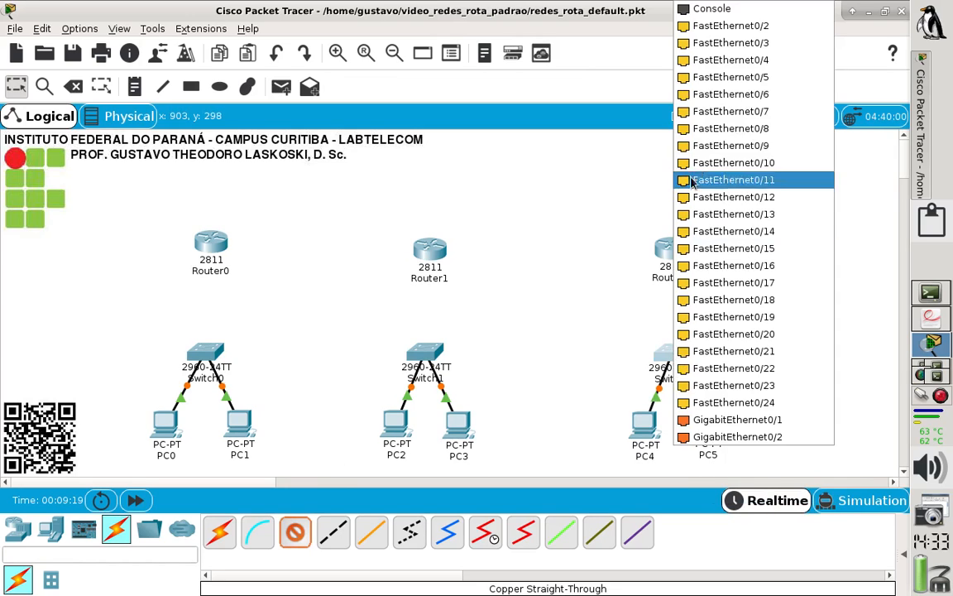
{"action": "left_click", "coordinate": [759, 27]}
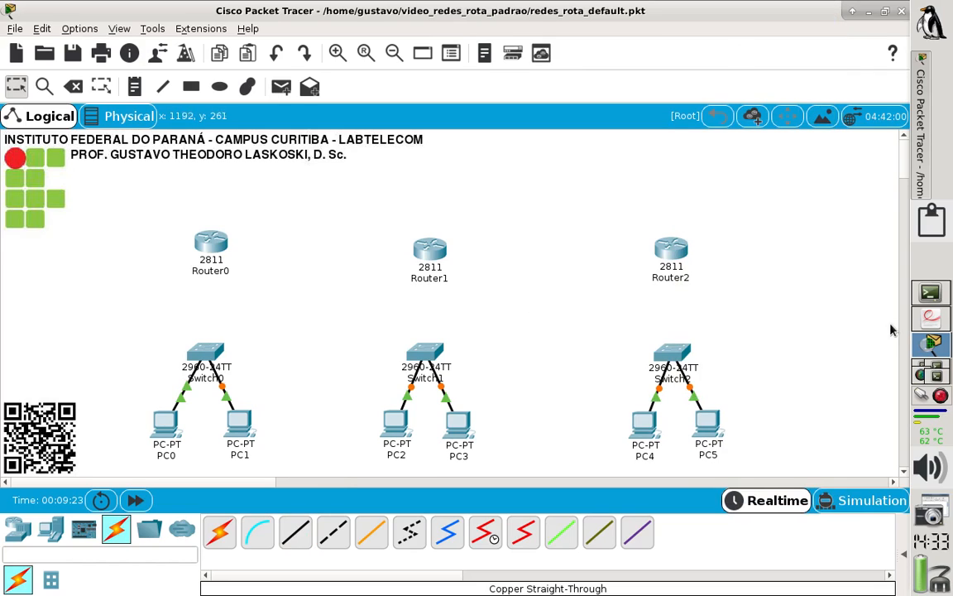
Step: Check the topology in laboratorio.pdf and rearrange the six PCs around their switches to resemble that diagram
{"action": "left_click", "coordinate": [928, 319]}
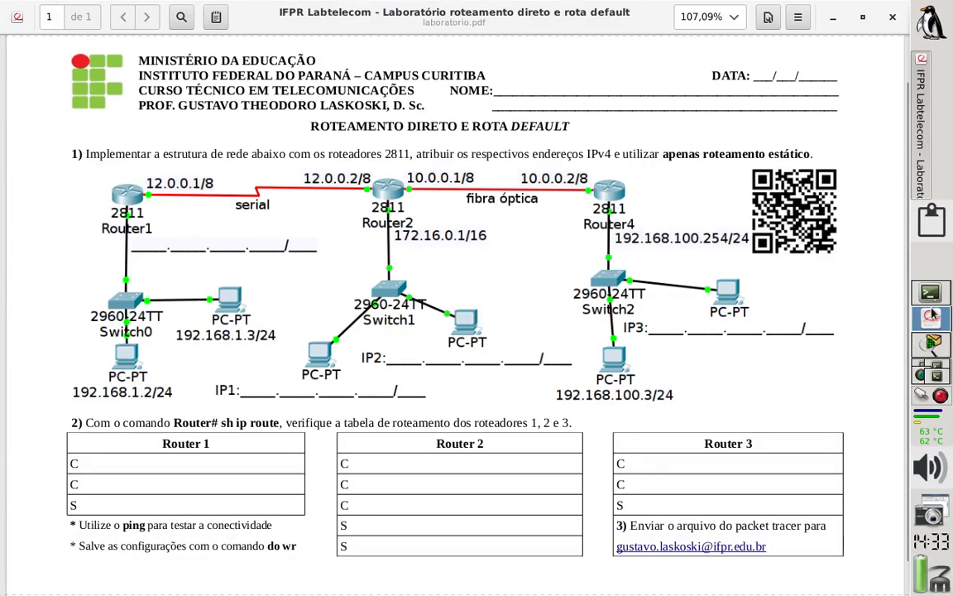
{"action": "left_click", "coordinate": [933, 345]}
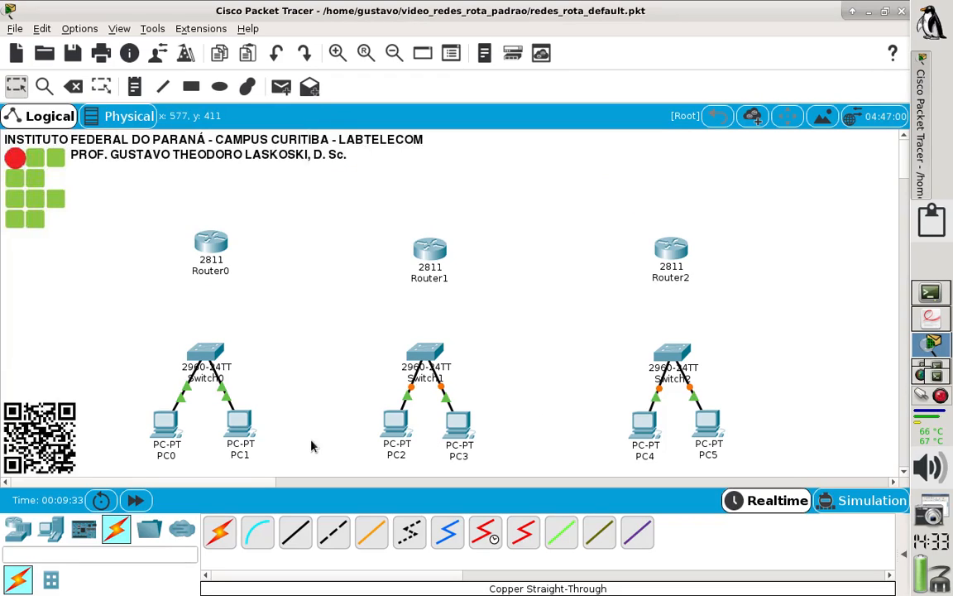
{"action": "left_click_drag", "start_coordinate": [248, 426], "coordinate": [293, 362]}
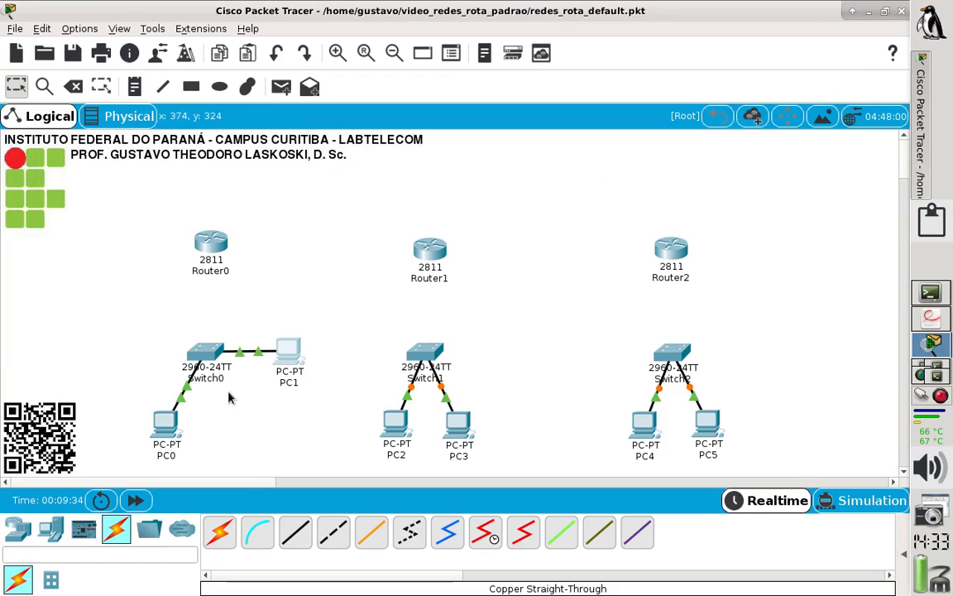
{"action": "left_click_drag", "start_coordinate": [168, 420], "coordinate": [199, 424]}
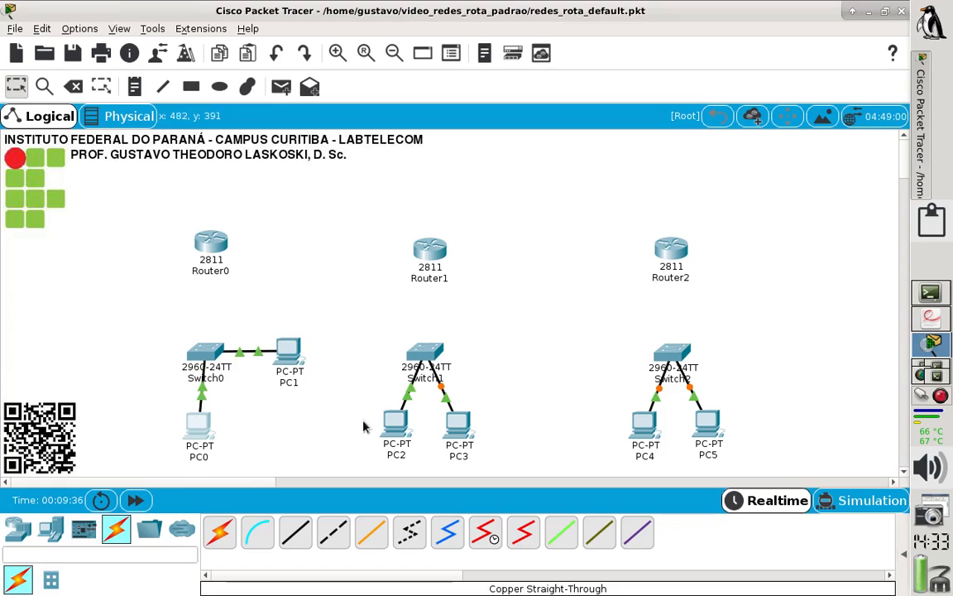
{"action": "left_click_drag", "start_coordinate": [392, 420], "coordinate": [385, 411]}
{"action": "left_click_drag", "start_coordinate": [455, 431], "coordinate": [484, 402]}
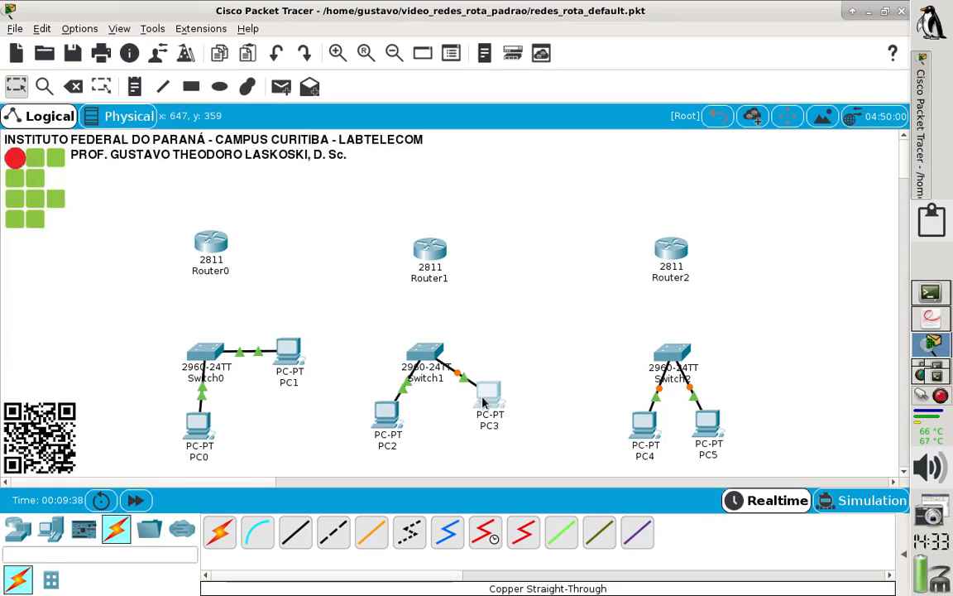
{"action": "left_click_drag", "start_coordinate": [636, 434], "coordinate": [638, 426]}
{"action": "left_click_drag", "start_coordinate": [708, 426], "coordinate": [747, 379]}
Step: Nudge Router2 and Router1 sideways and review the router-to-switch links in the laboratorio.pdf diagram
{"action": "left_click_drag", "start_coordinate": [666, 259], "coordinate": [662, 259]}
{"action": "left_click_drag", "start_coordinate": [430, 257], "coordinate": [432, 257]}
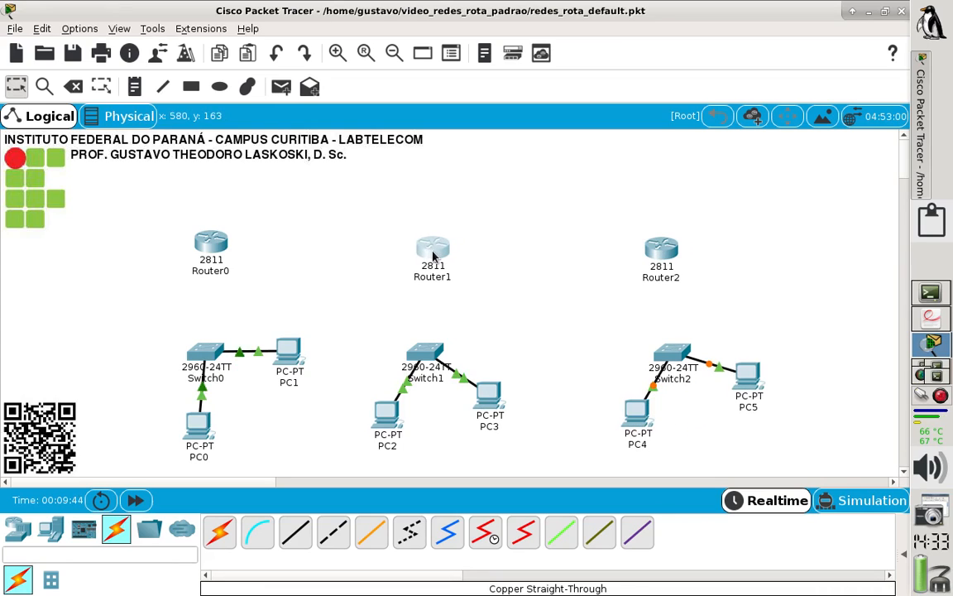
{"action": "left_click", "coordinate": [510, 325]}
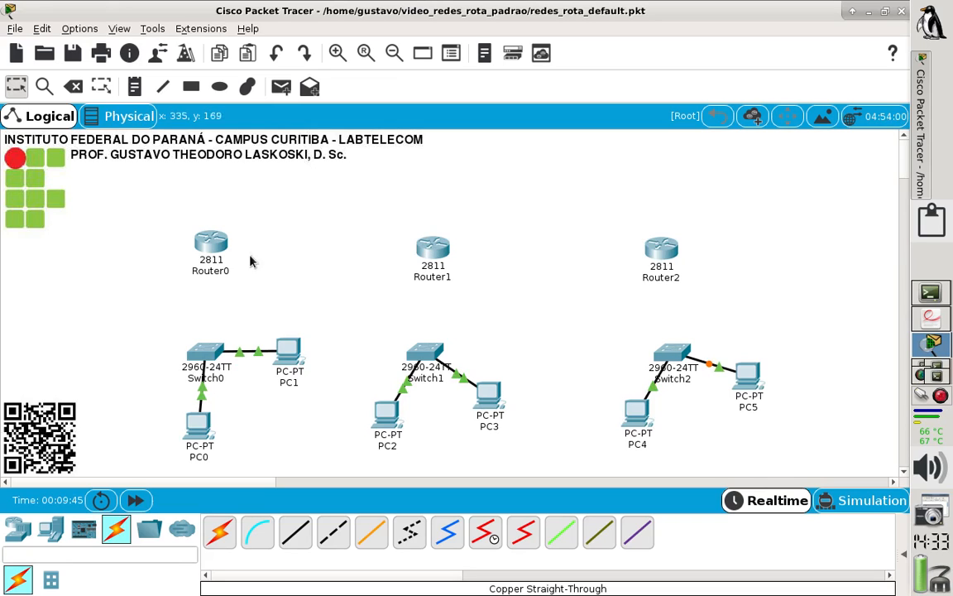
{"action": "left_click", "coordinate": [929, 320]}
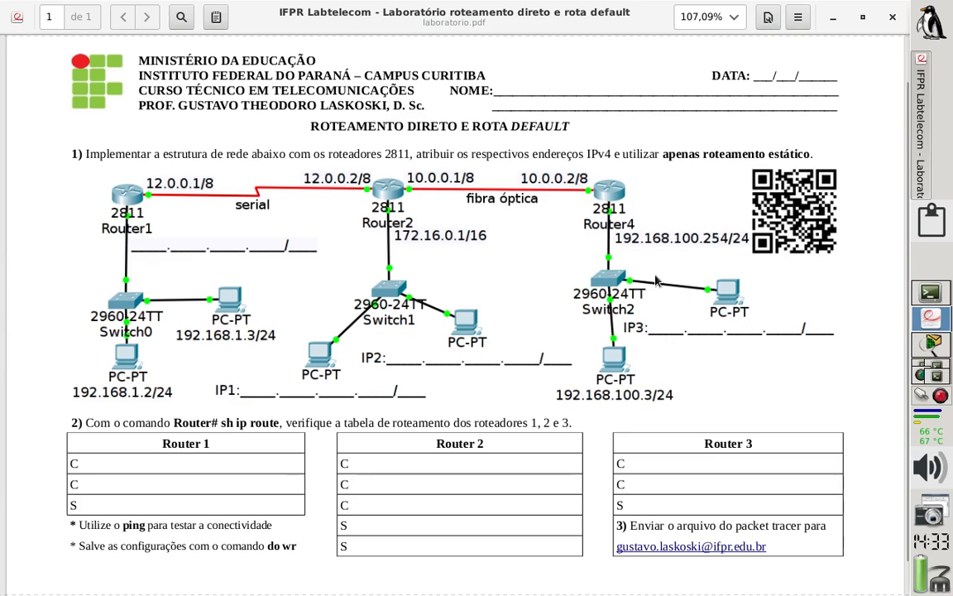
{"action": "left_click", "coordinate": [933, 344]}
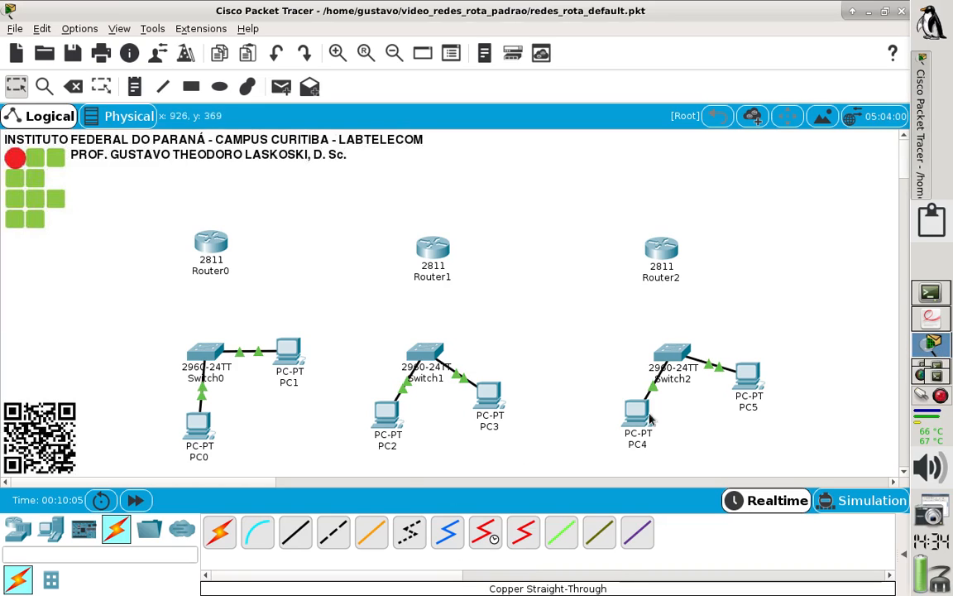
Step: Connect Switch0's FastEthernet0/24 to Router0's FastEthernet0/0 with a copper straight-through cable, and align Router0 directly above Switch0
{"action": "left_click", "coordinate": [296, 531]}
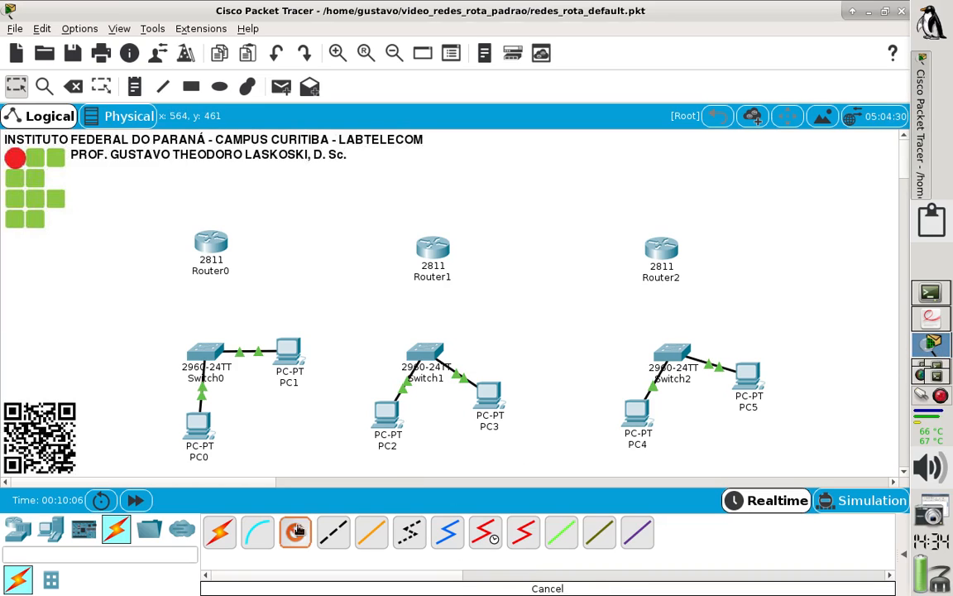
{"action": "left_click", "coordinate": [198, 358]}
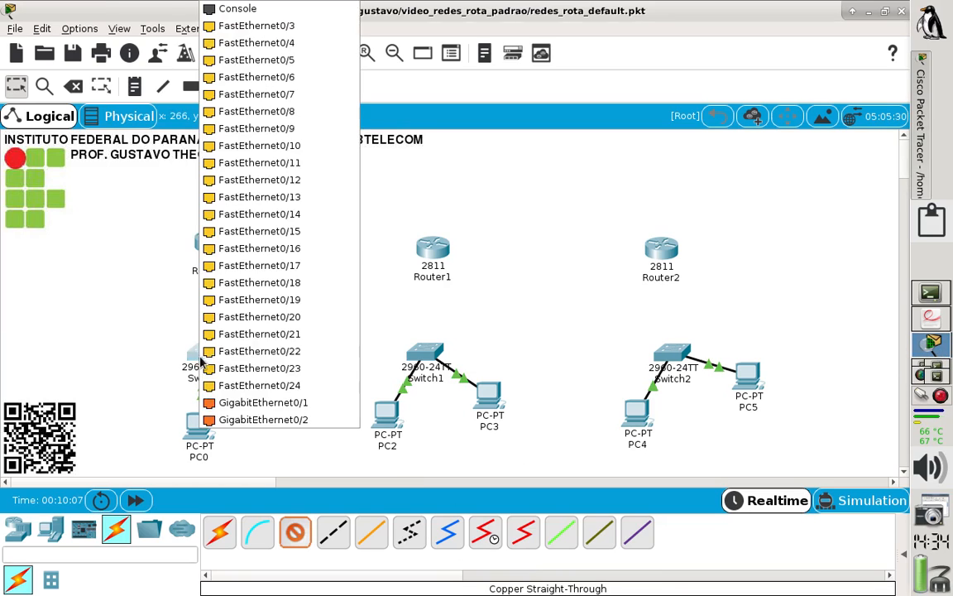
{"action": "left_click", "coordinate": [264, 386]}
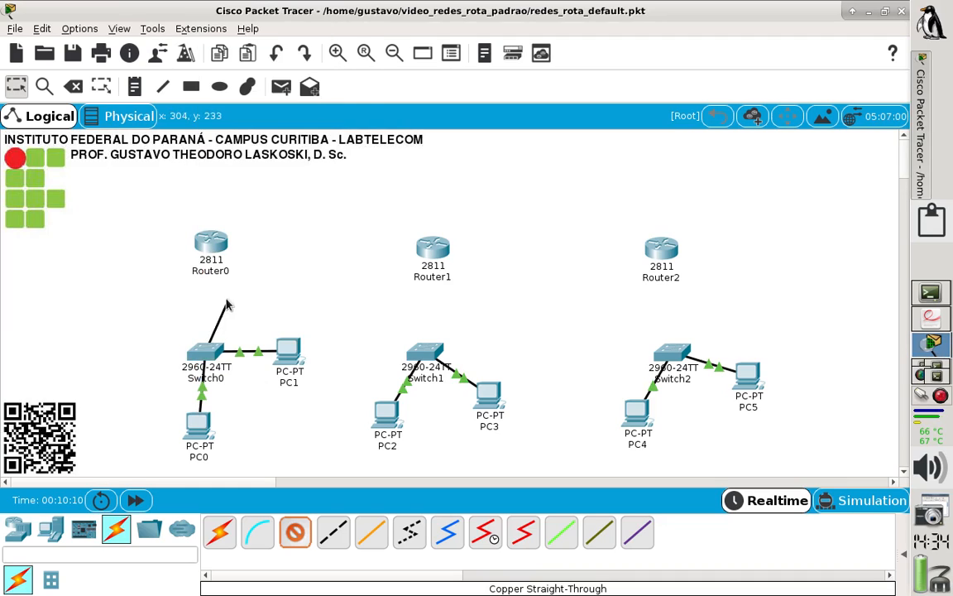
{"action": "left_click", "coordinate": [206, 247]}
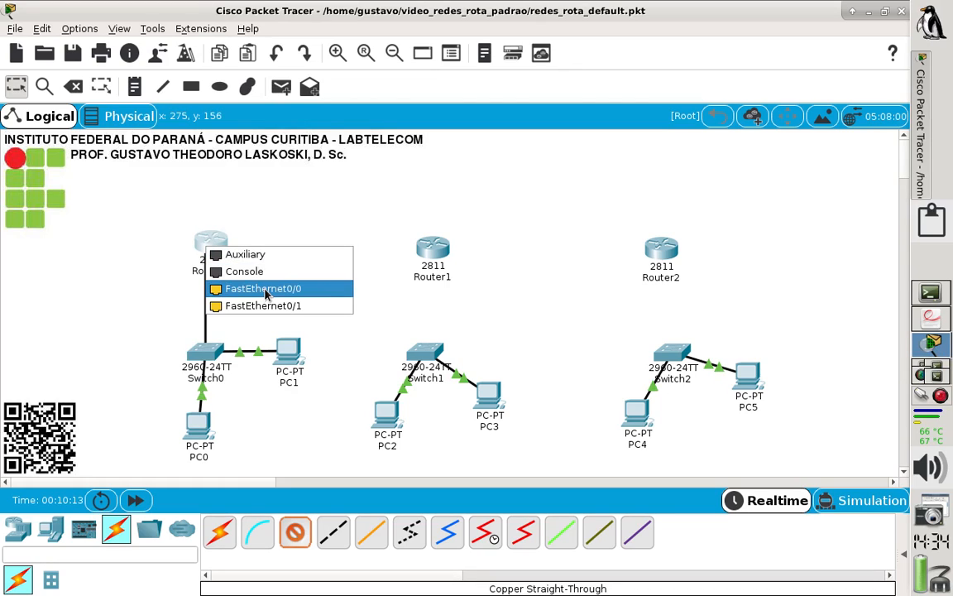
{"action": "left_click", "coordinate": [253, 287]}
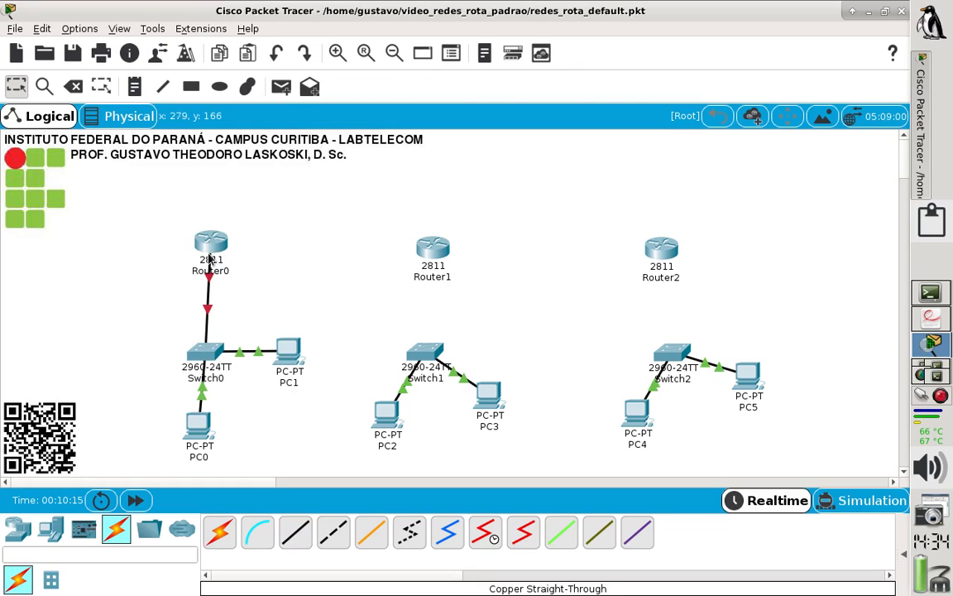
{"action": "left_click_drag", "start_coordinate": [204, 249], "coordinate": [202, 245]}
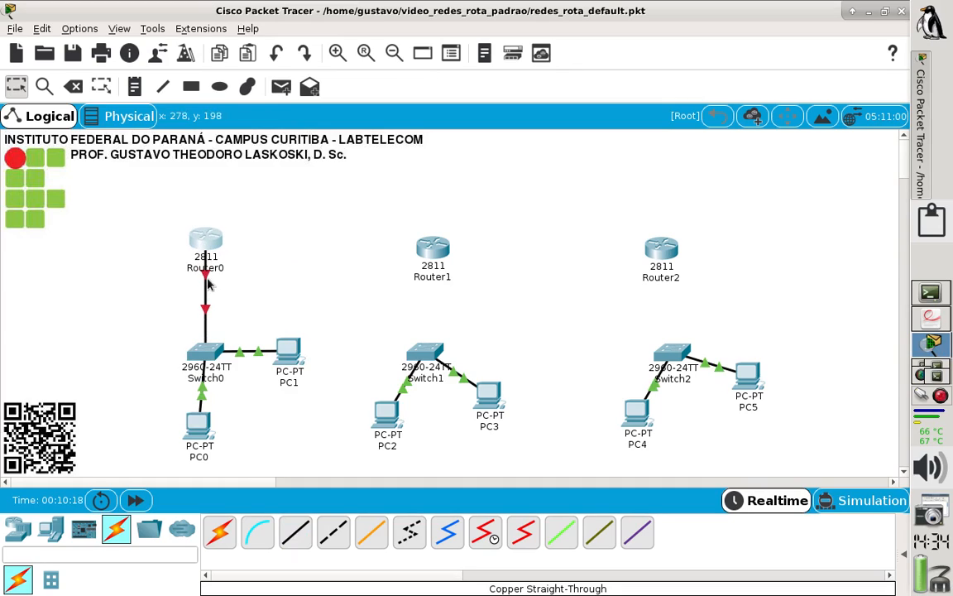
Step: Connect Switch1's FastEthernet0/24 to Router1's FastEthernet0/0 with a copper straight-through cable, and align Router1 directly above Switch1
{"action": "left_click", "coordinate": [294, 529]}
{"action": "left_click", "coordinate": [416, 355]}
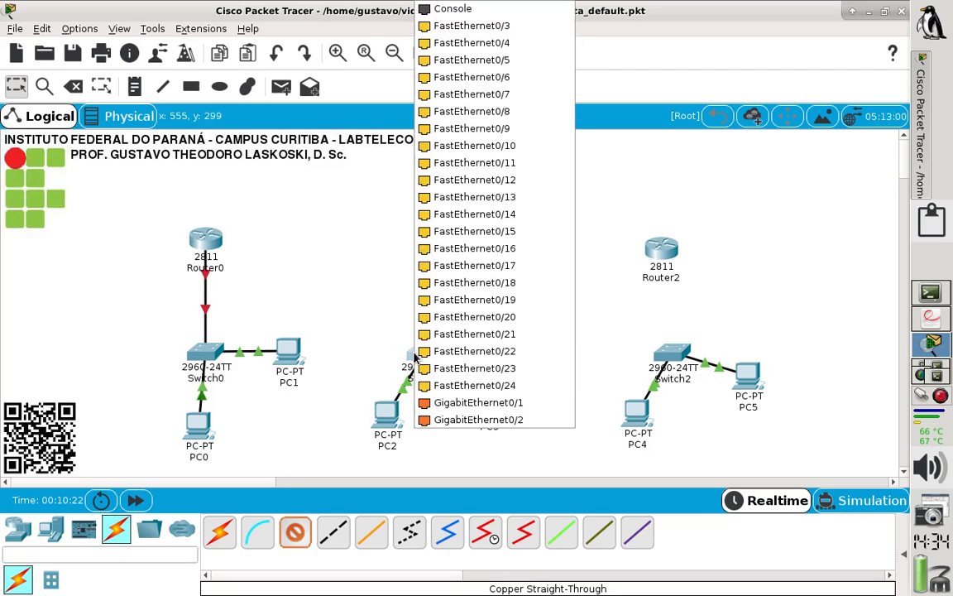
{"action": "left_click", "coordinate": [460, 389]}
{"action": "left_click", "coordinate": [433, 248]}
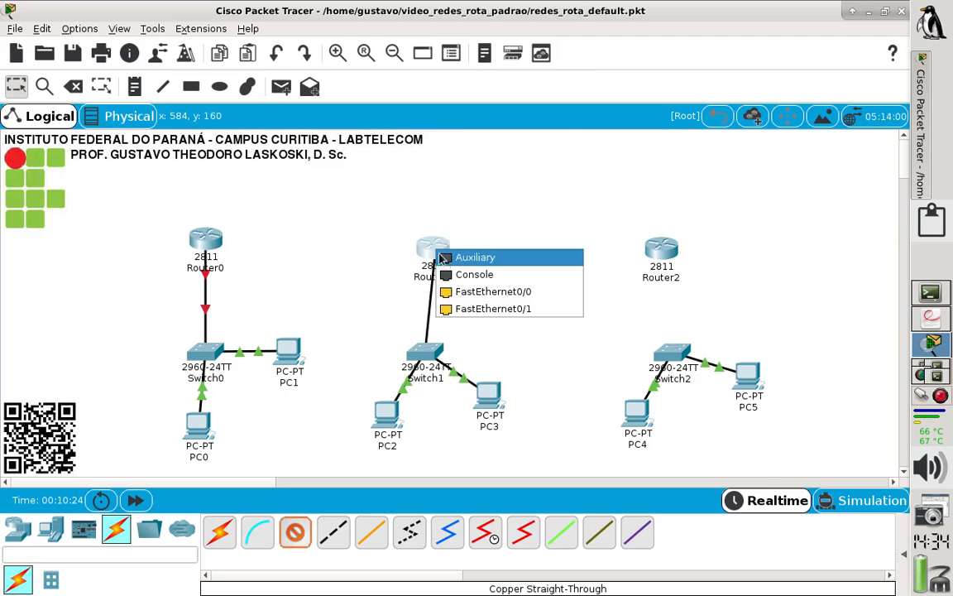
{"action": "left_click", "coordinate": [488, 292]}
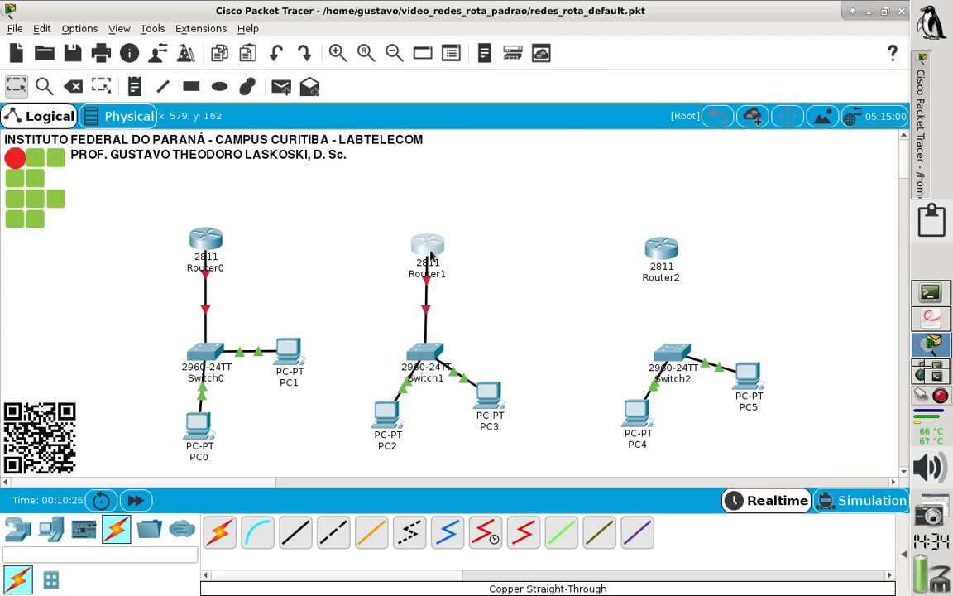
Step: Connect Switch2's FastEthernet0/24 to Router2's FastEthernet0/0 with a copper straight-through cable, and align Router2 directly above Switch2
{"action": "left_click", "coordinate": [296, 531]}
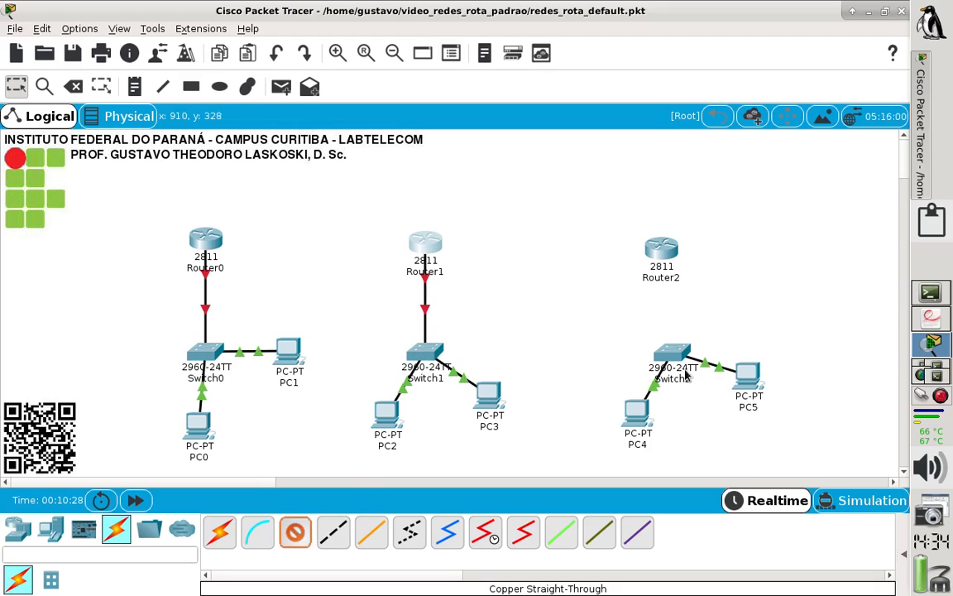
{"action": "left_click", "coordinate": [667, 354]}
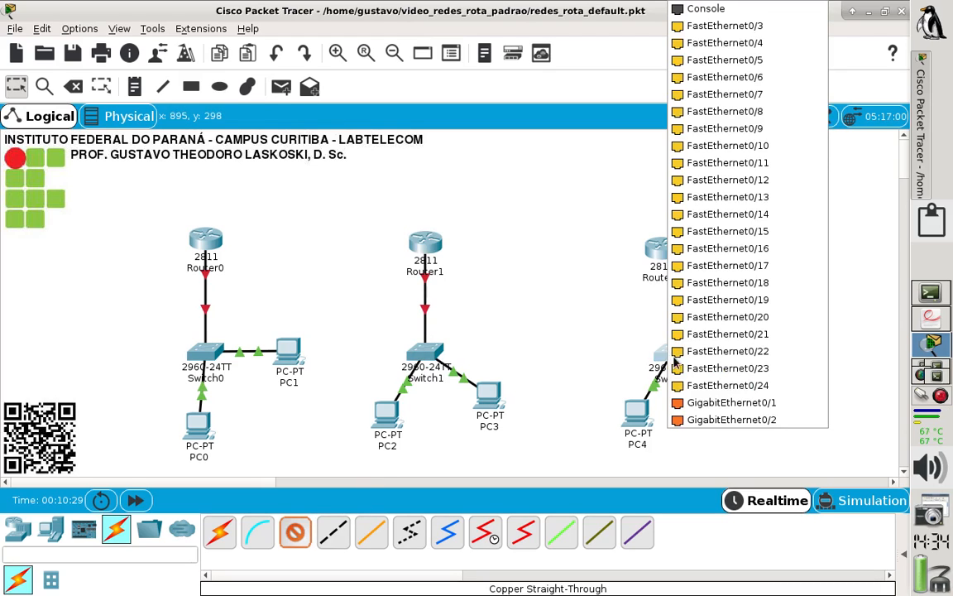
{"action": "left_click", "coordinate": [713, 390]}
{"action": "left_click", "coordinate": [660, 256]}
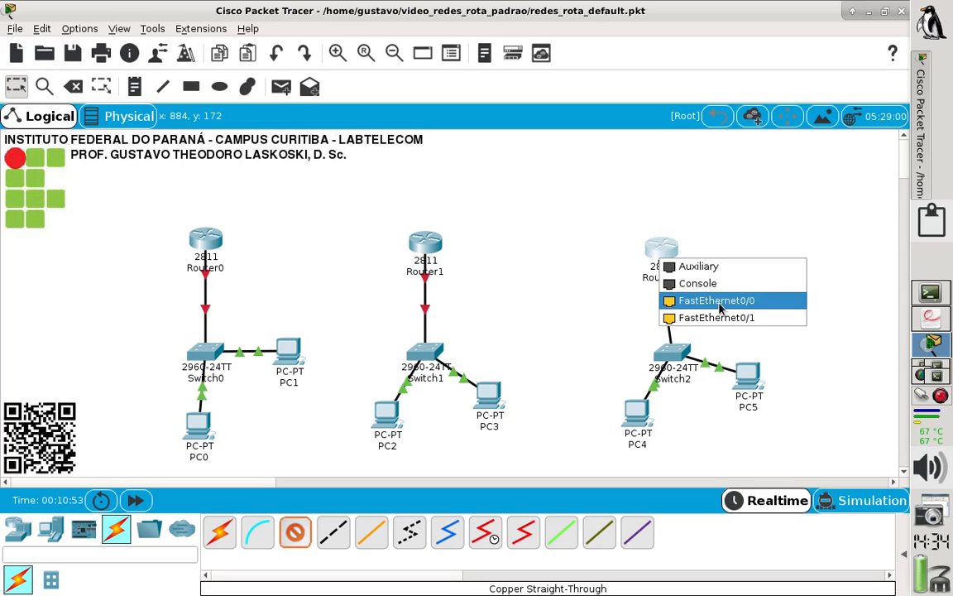
{"action": "left_click", "coordinate": [720, 308]}
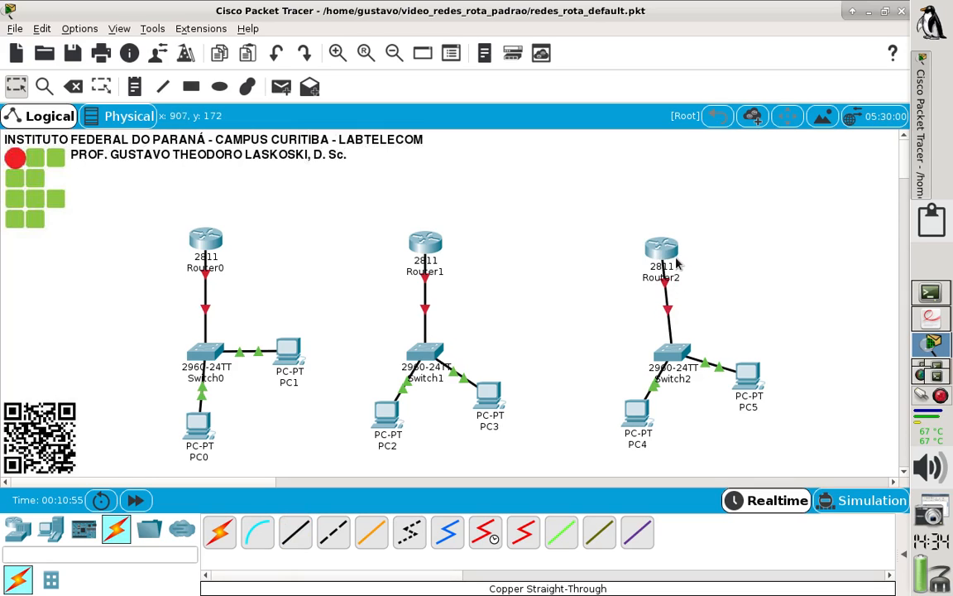
{"action": "left_click_drag", "start_coordinate": [663, 253], "coordinate": [672, 252]}
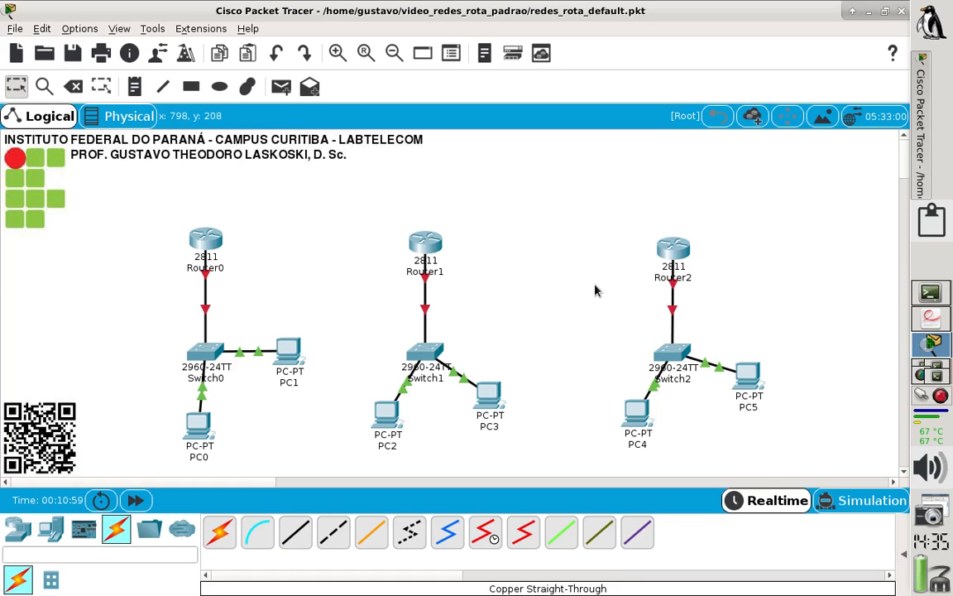
Step: Add the text note "F0/0" beside the link just below Router0
{"action": "left_click", "coordinate": [135, 89]}
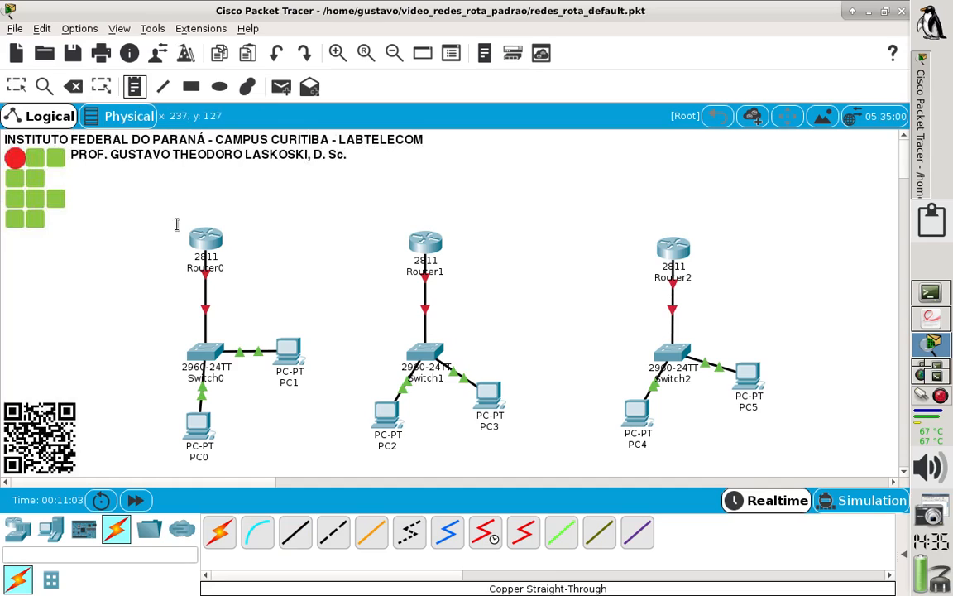
{"action": "left_click", "coordinate": [213, 281]}
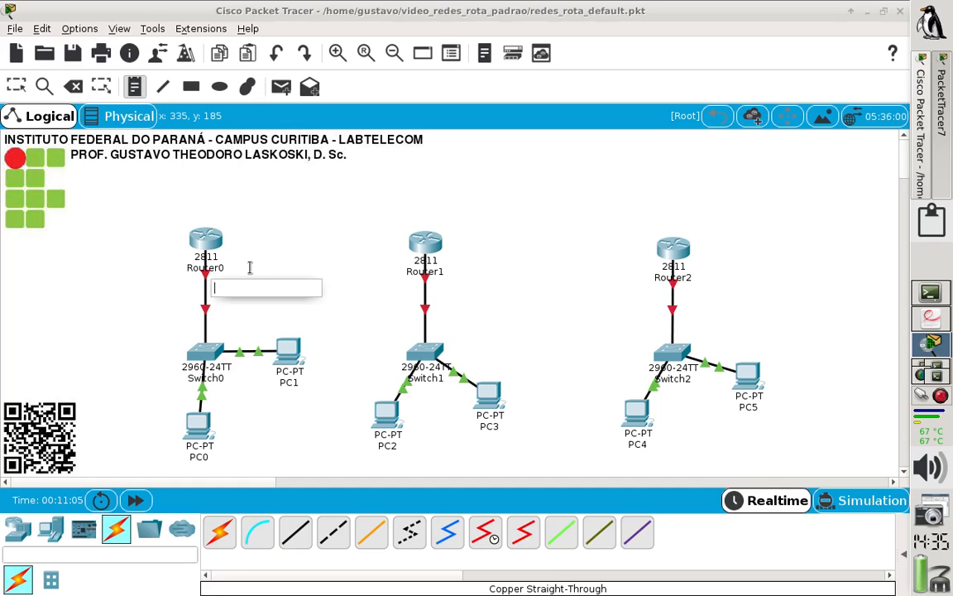
{"action": "type", "text": "F0/0"}
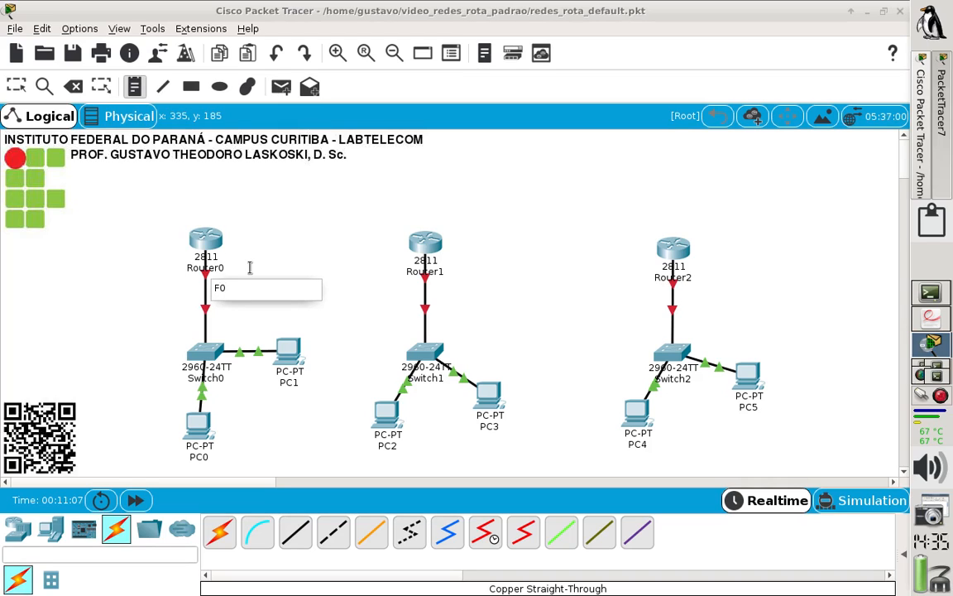
{"action": "left_click", "coordinate": [286, 225]}
Step: Add the text note "F0/0" beside the link just below Router1
{"action": "left_click", "coordinate": [139, 95]}
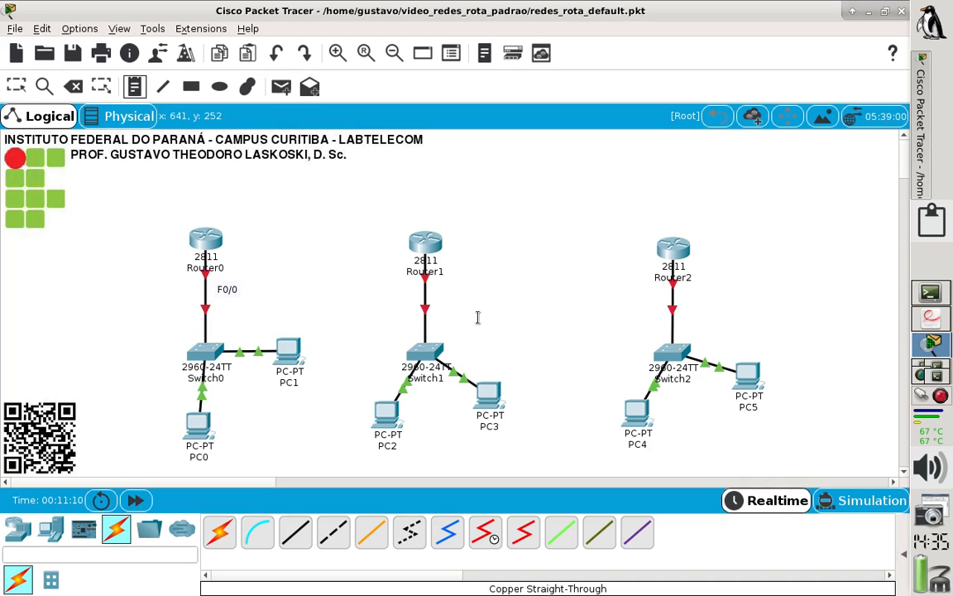
{"action": "left_click", "coordinate": [433, 283]}
{"action": "type", "text": "F0/0"}
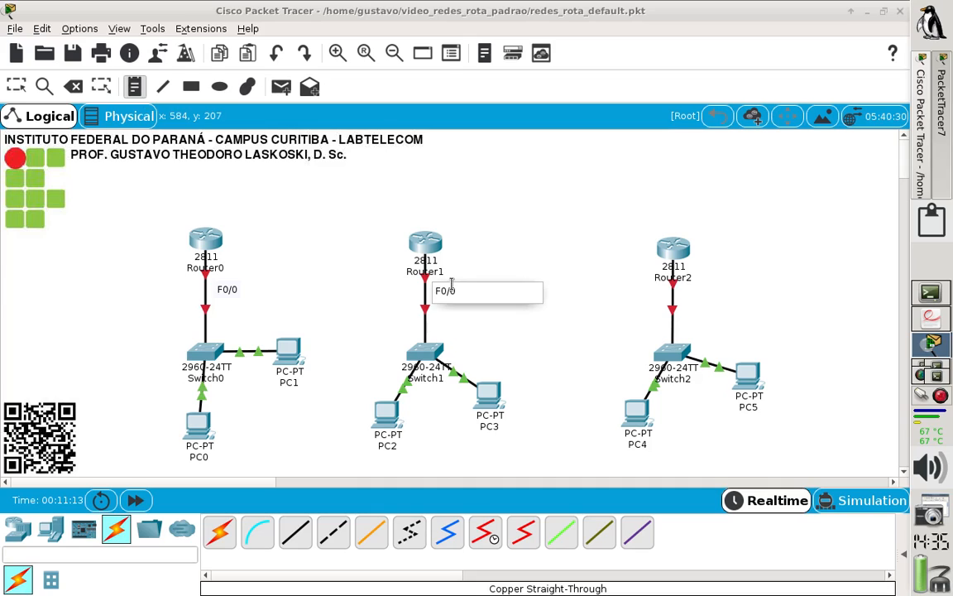
{"action": "left_click", "coordinate": [368, 272]}
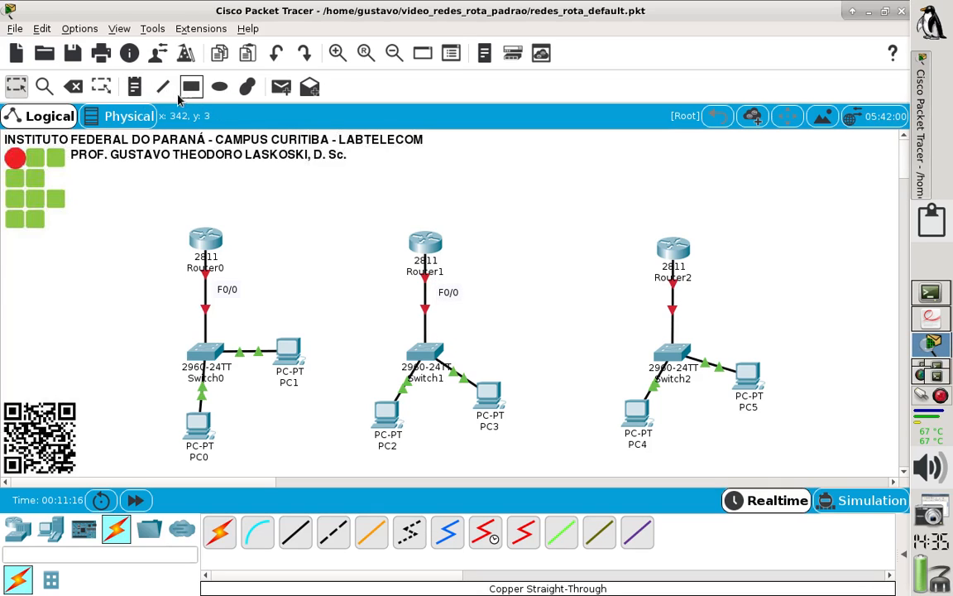
Step: Add the text note "F0/0" beside the link just below Router2, and move Router1's and Router2's notes closer to their links
{"action": "left_click", "coordinate": [132, 87]}
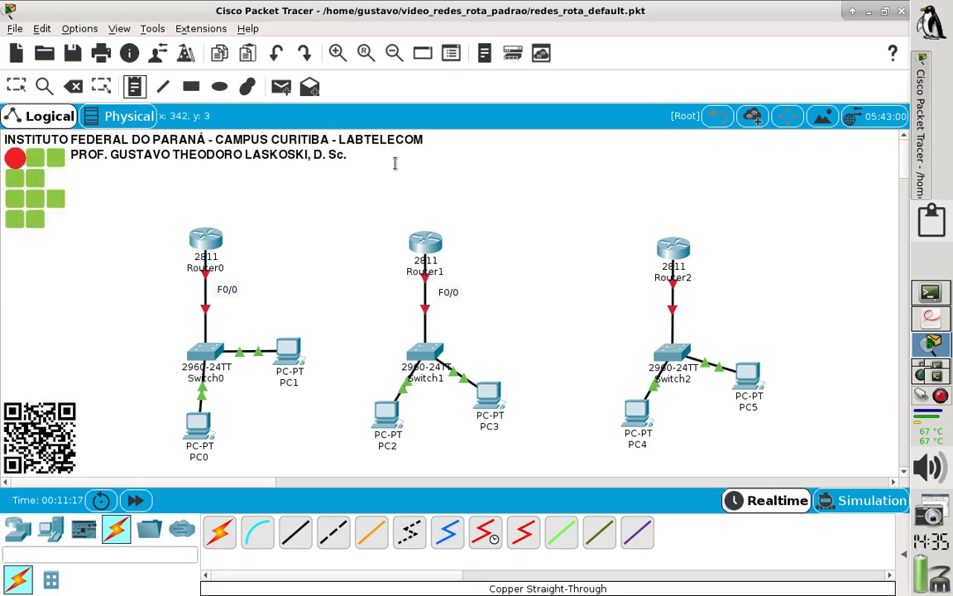
{"action": "left_click", "coordinate": [688, 294]}
{"action": "type", "text": "0"}
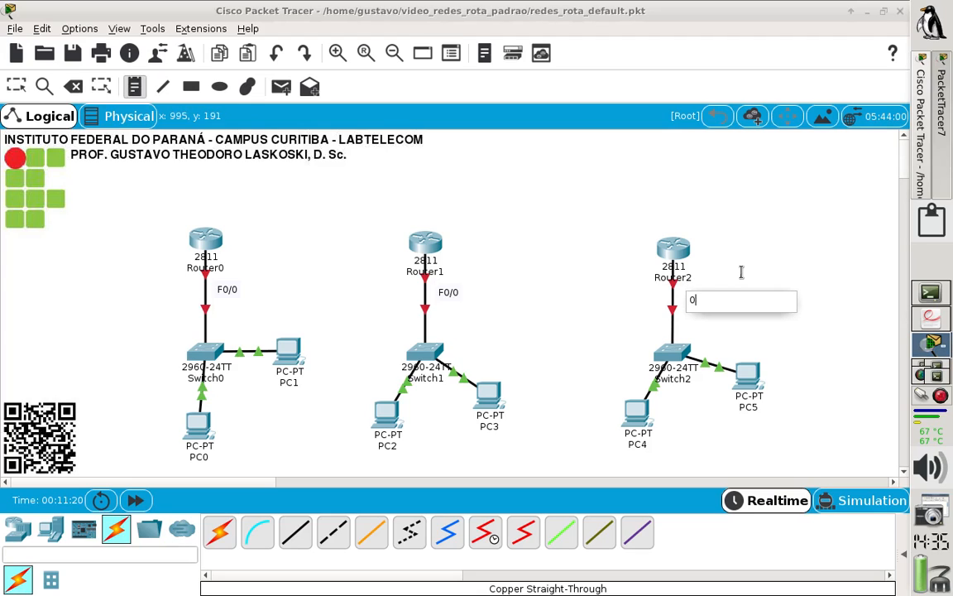
{"action": "key", "text": "BackSpace"}
{"action": "type", "text": "f"}
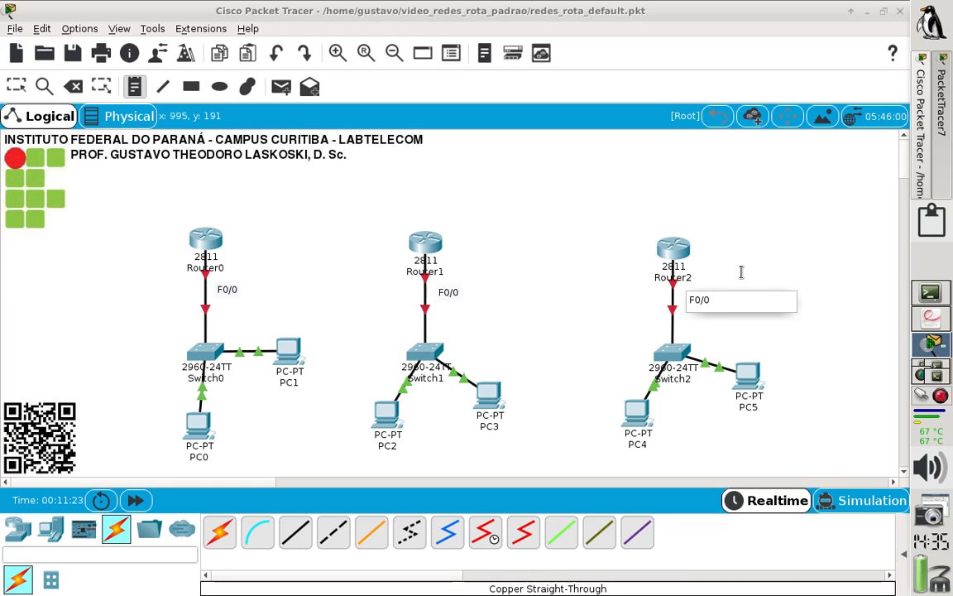
{"action": "key", "text": "Escape"}
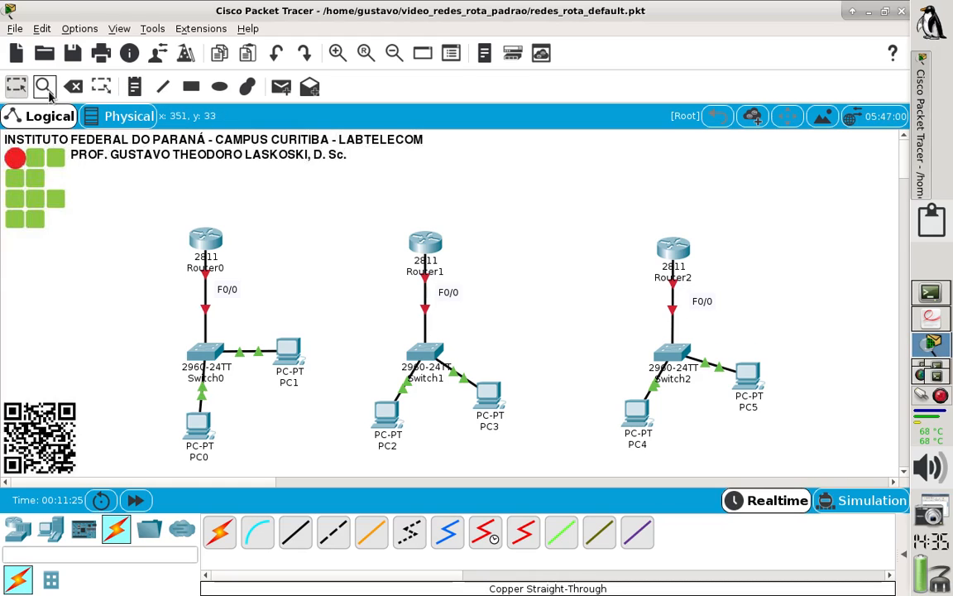
{"action": "left_click_drag", "start_coordinate": [448, 303], "coordinate": [443, 300]}
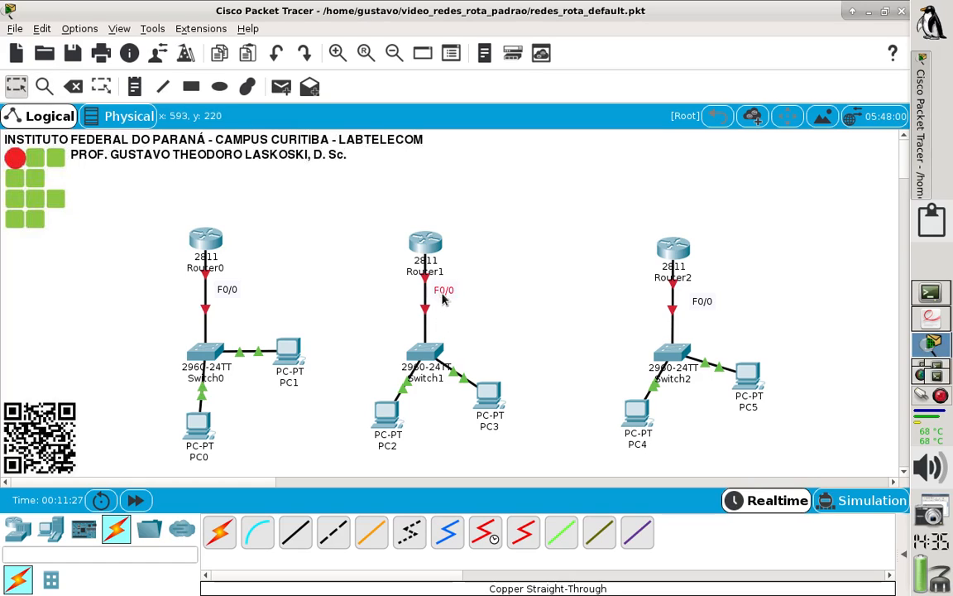
{"action": "left_click_drag", "start_coordinate": [708, 305], "coordinate": [699, 297]}
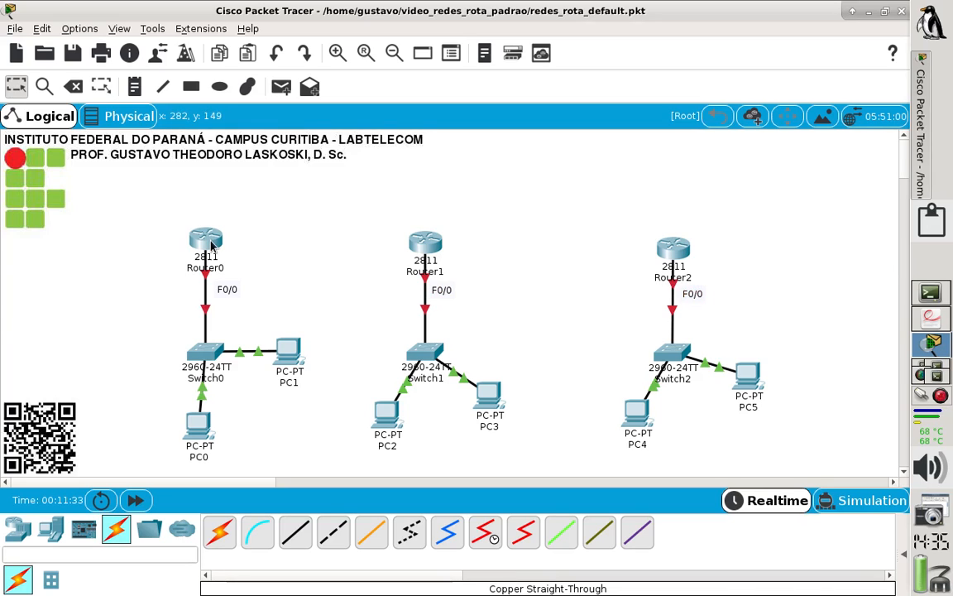
Step: Check the lab sheet PDF for the link types required between the three routers, and return to Packet Tracer
{"action": "mouse_move", "coordinate": [211, 245]}
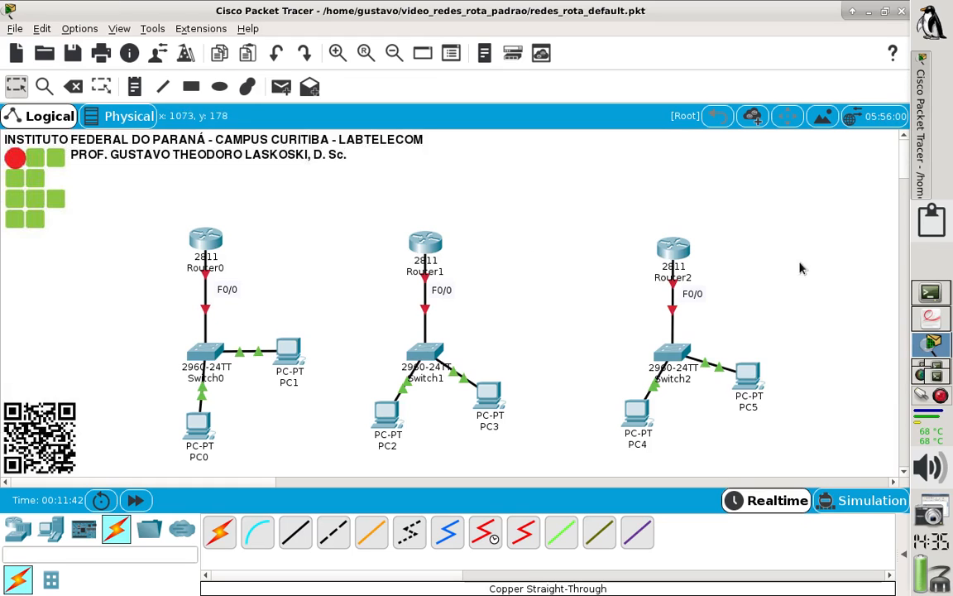
{"action": "left_click", "coordinate": [925, 319]}
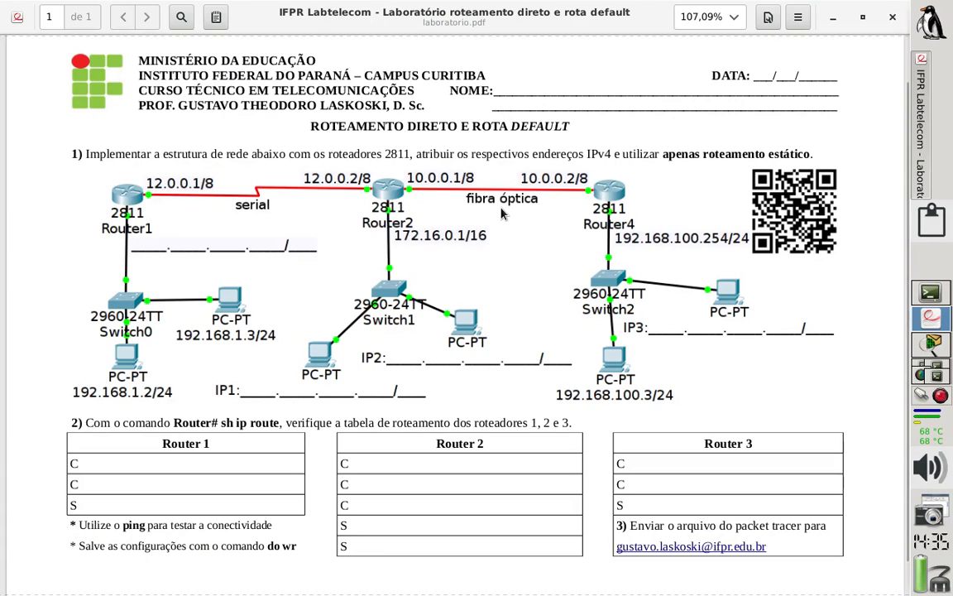
{"action": "left_click", "coordinate": [930, 347]}
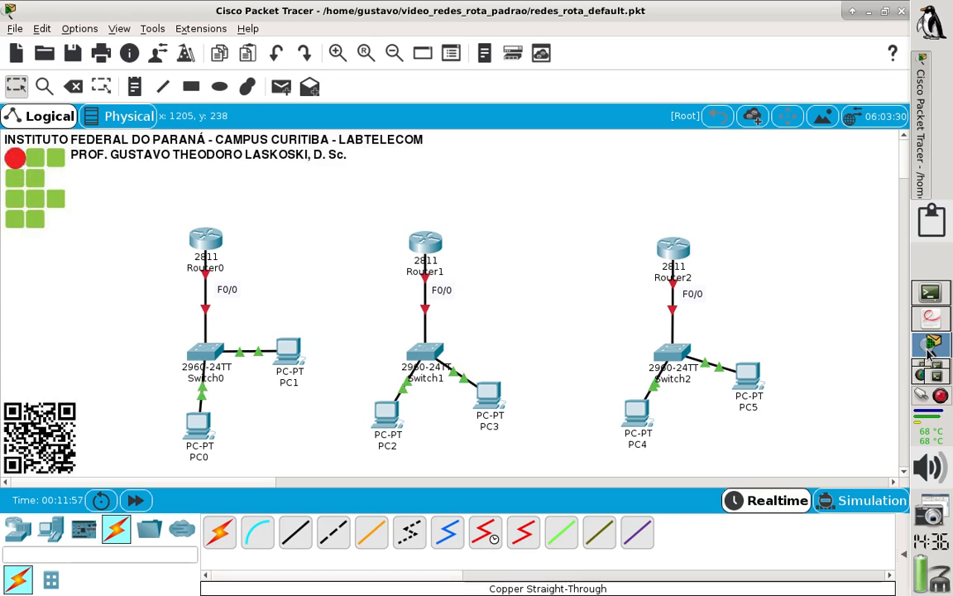
Step: Open Router0's physical device view, enlarge it and switch off the router's power
{"action": "left_click", "coordinate": [218, 238]}
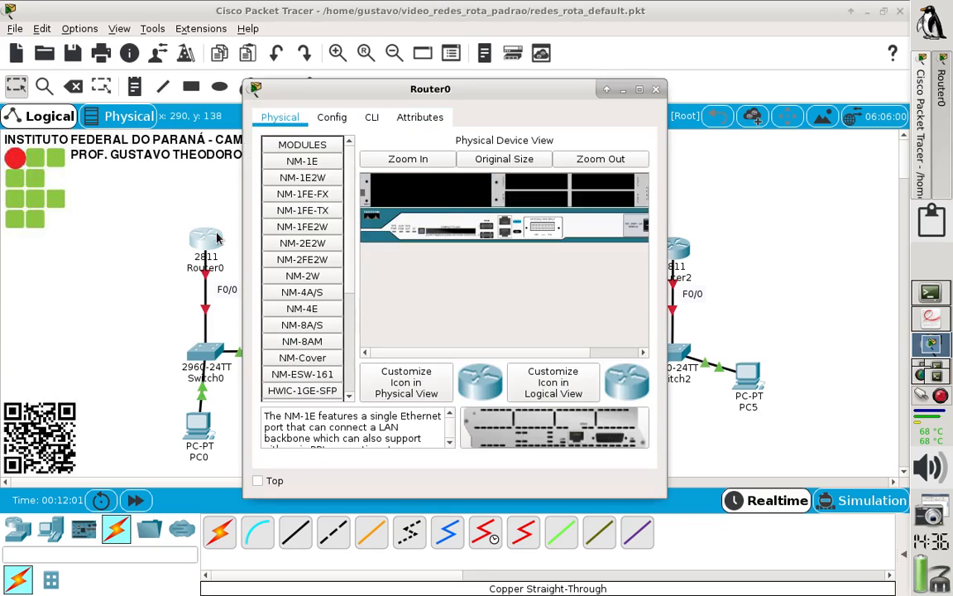
{"action": "left_click", "coordinate": [637, 89]}
{"action": "left_click", "coordinate": [284, 82]}
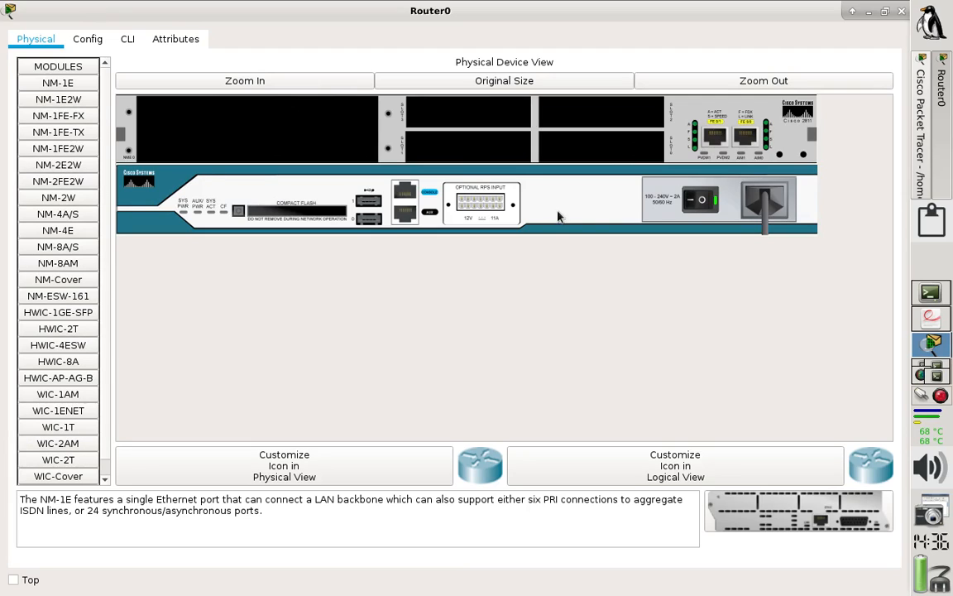
{"action": "left_click", "coordinate": [695, 207]}
Step: Check the lab sheet PDF for Router0's link, and select the dual-port serial module WIC-2T in Router0's module list
{"action": "left_click", "coordinate": [930, 317]}
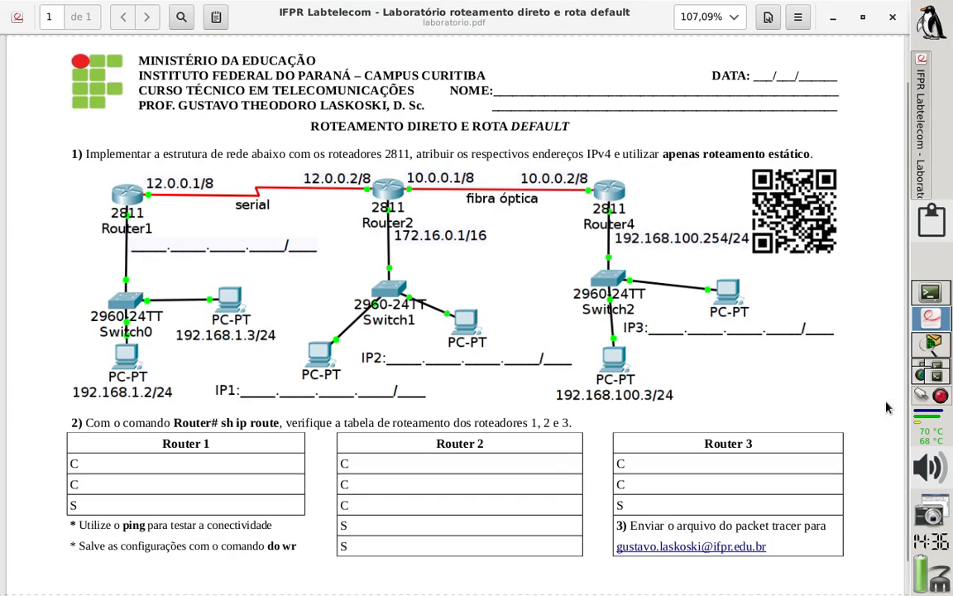
{"action": "left_click", "coordinate": [937, 354]}
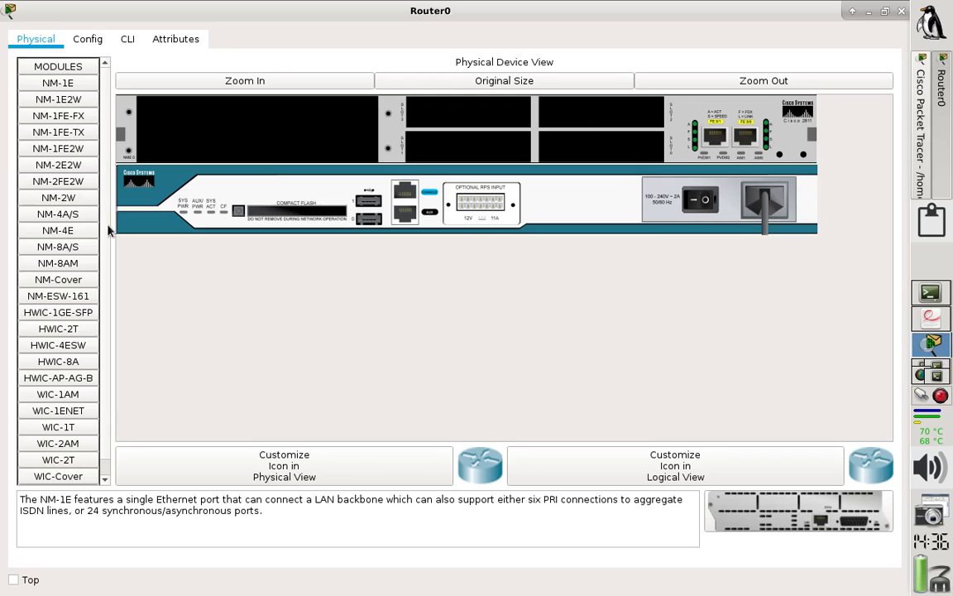
{"action": "scroll", "coordinate": [106, 239], "scroll_direction": "down", "scroll_amount": 1}
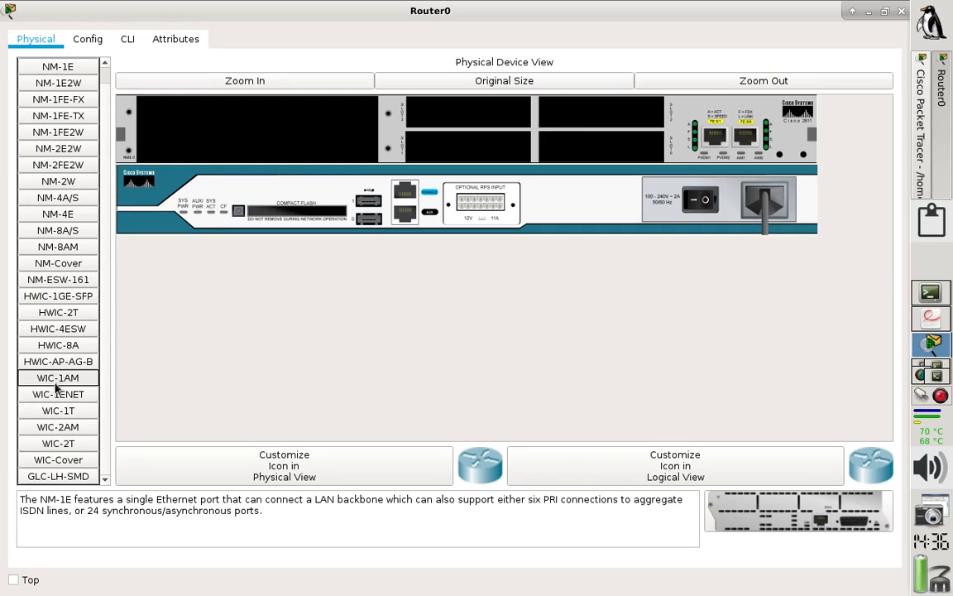
{"action": "left_click", "coordinate": [68, 419]}
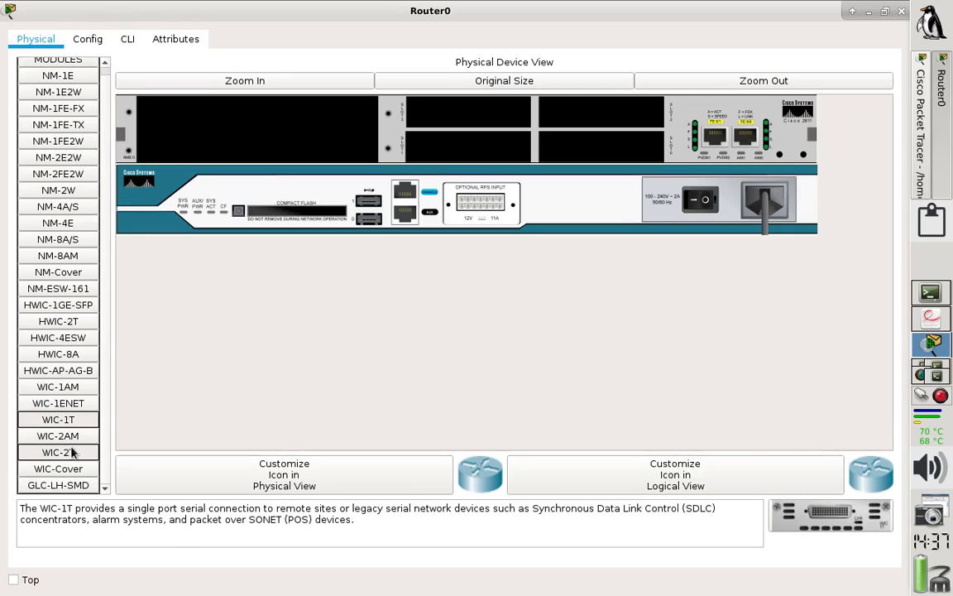
{"action": "left_click", "coordinate": [72, 452]}
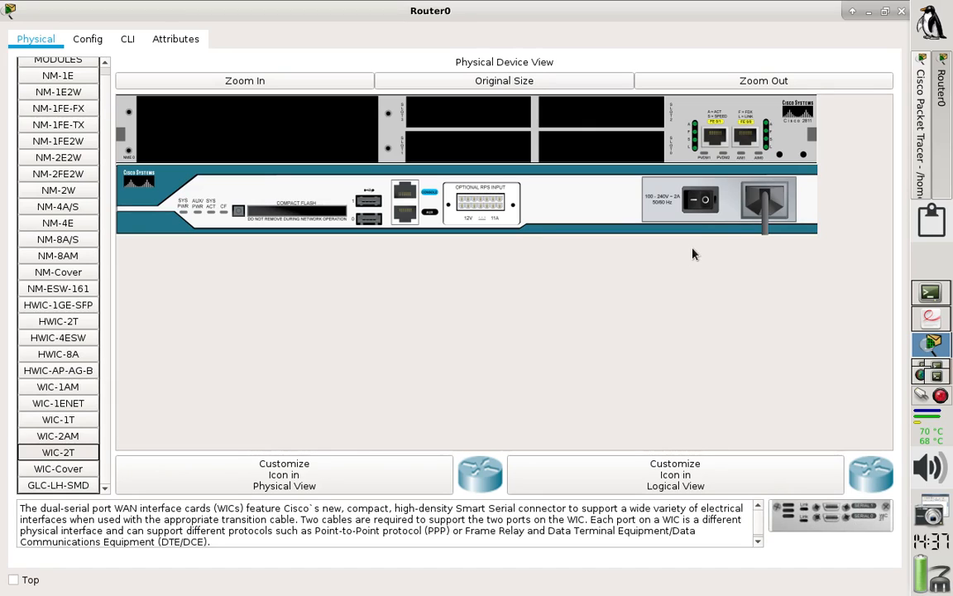
Step: Try to insert the WIC-2T module into Router0 with its power on, and switch the power off again
{"action": "left_click", "coordinate": [703, 202]}
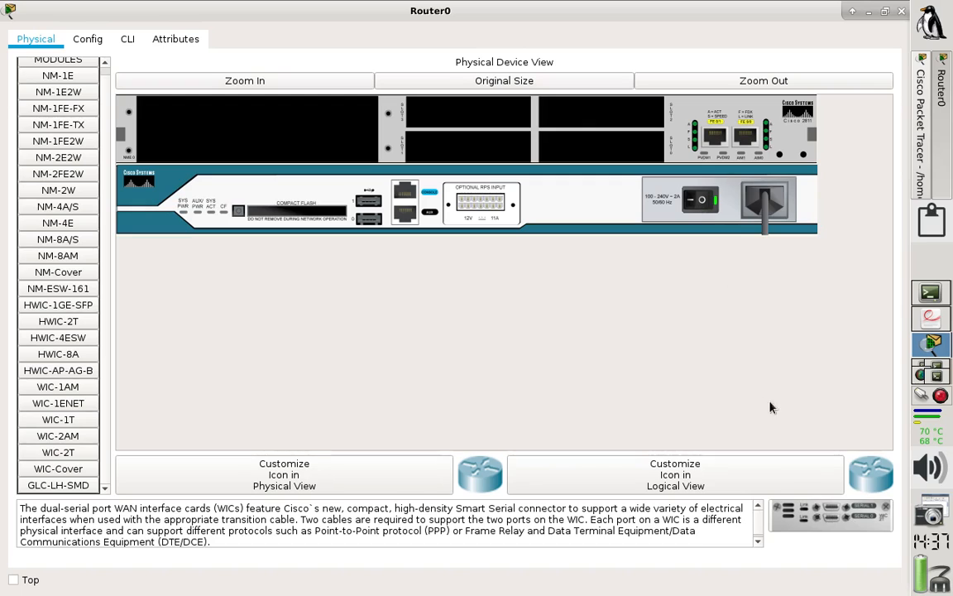
{"action": "left_click_drag", "start_coordinate": [823, 532], "coordinate": [552, 141]}
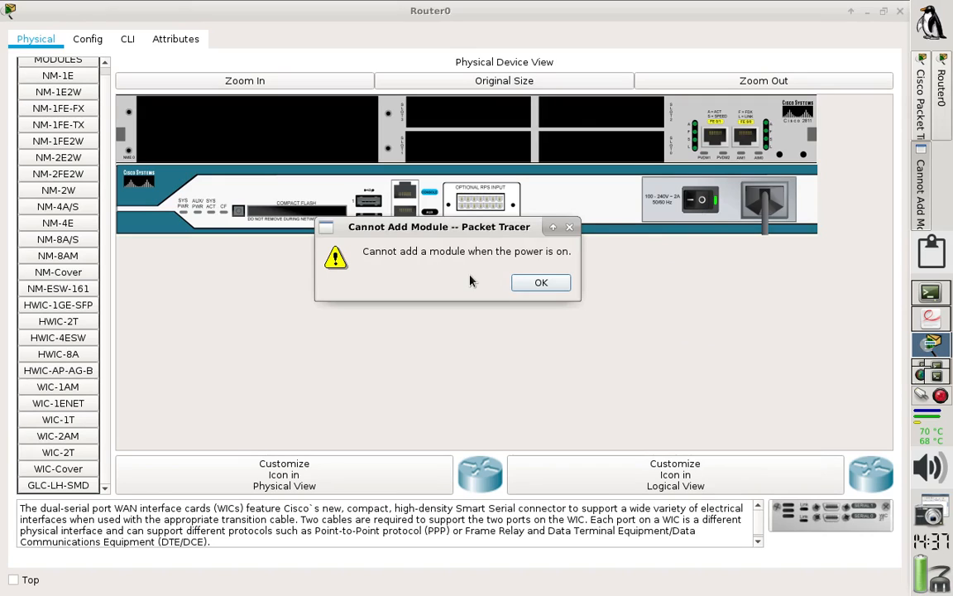
{"action": "left_click", "coordinate": [539, 283]}
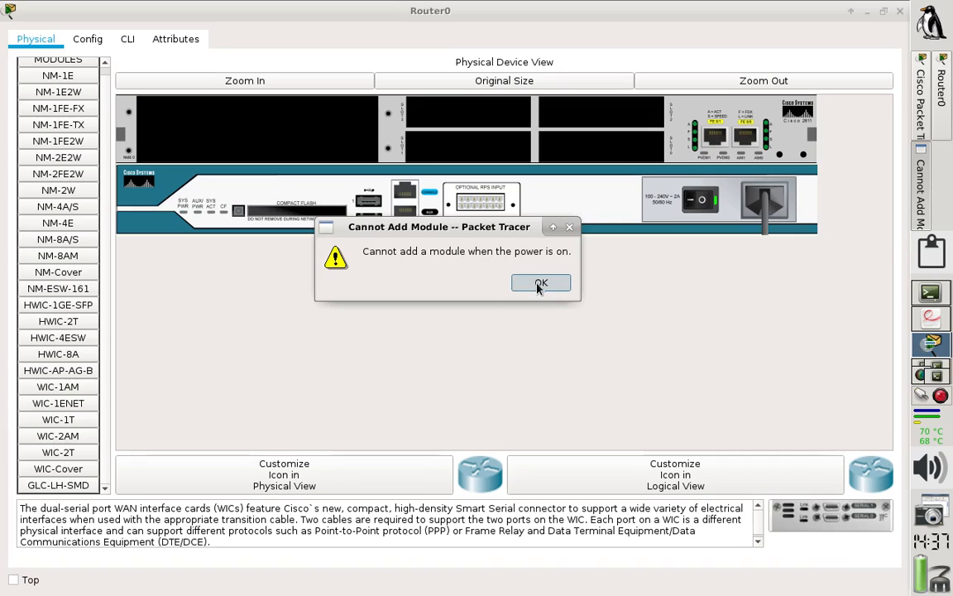
{"action": "left_click", "coordinate": [700, 200]}
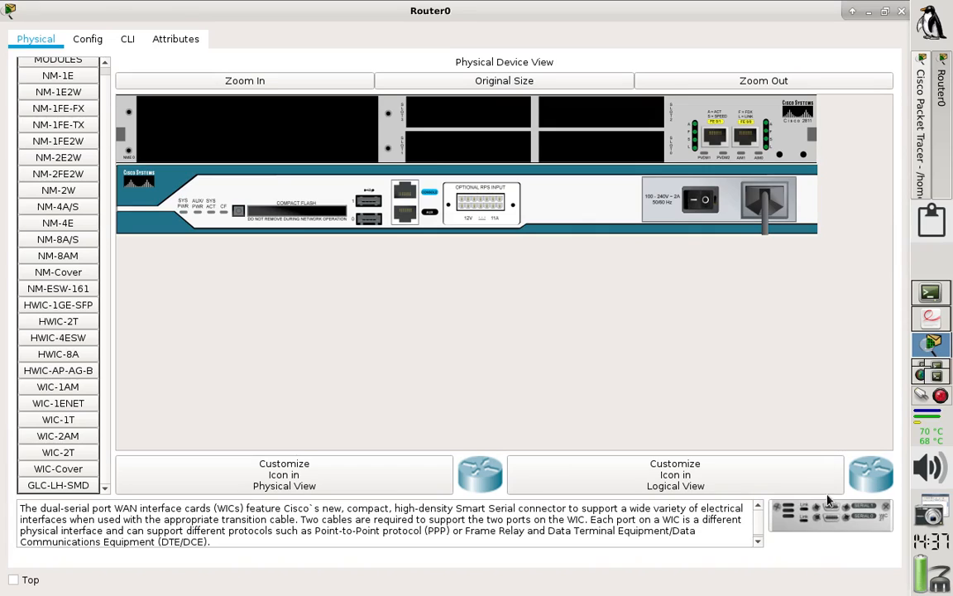
Step: Insert the WIC-2T module into Router0's slot 0, switch the power back on and close the router's window
{"action": "left_click_drag", "start_coordinate": [827, 500], "coordinate": [607, 153]}
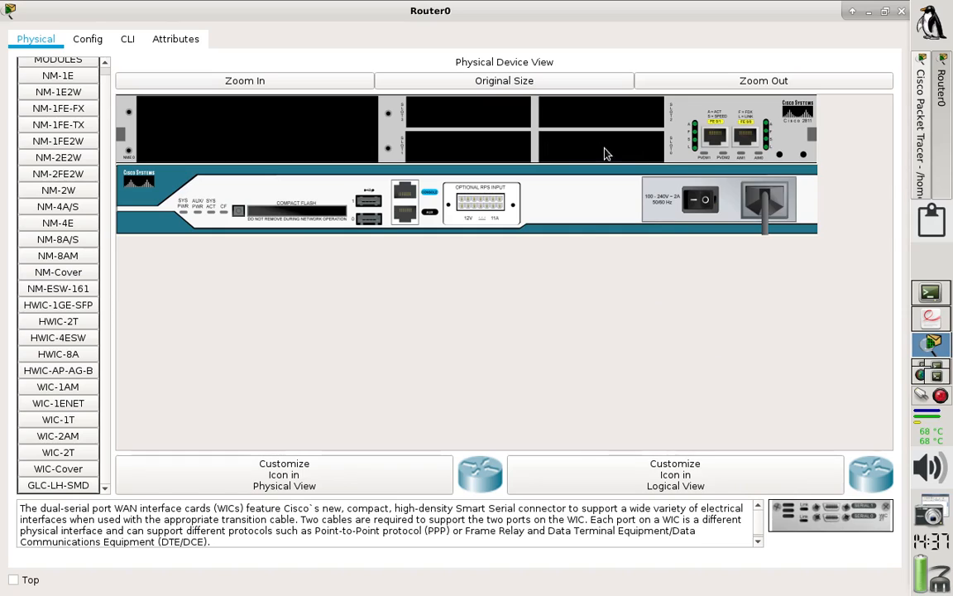
{"action": "left_click", "coordinate": [693, 202]}
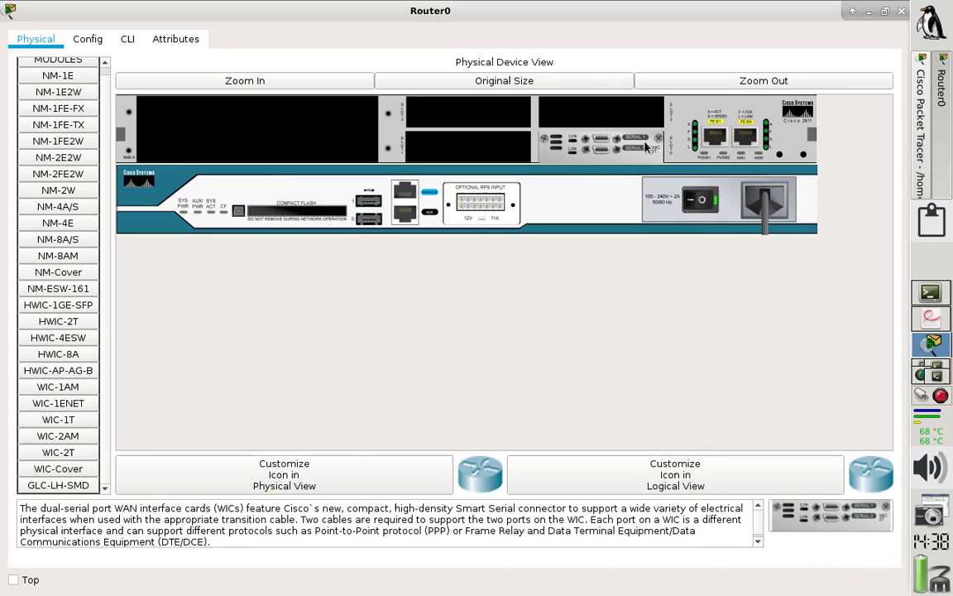
{"action": "left_click", "coordinate": [901, 12]}
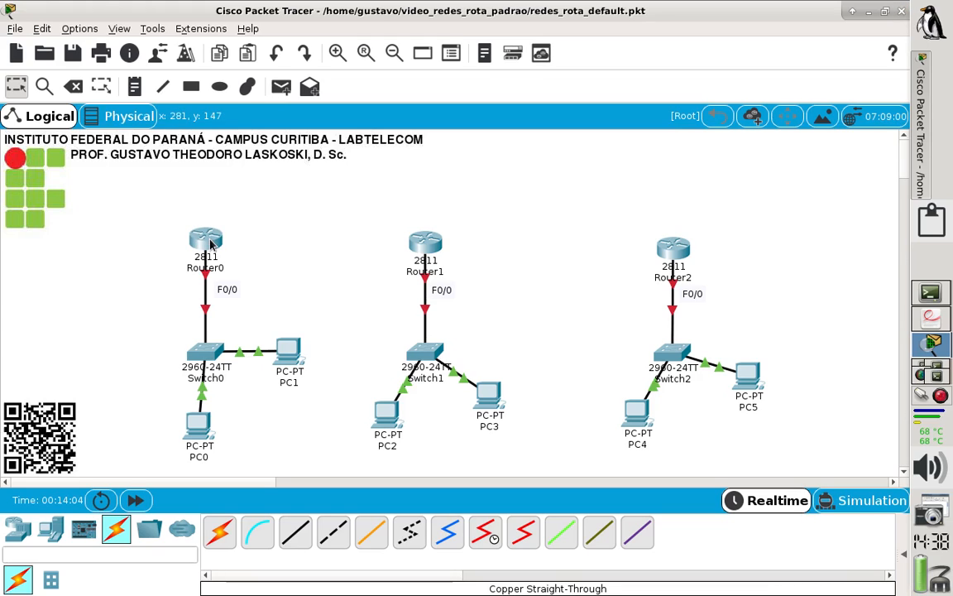
Step: Switch to Firefox to examine the photo of the real lab rack's routers, and return to Packet Tracer
{"action": "mouse_move", "coordinate": [211, 243]}
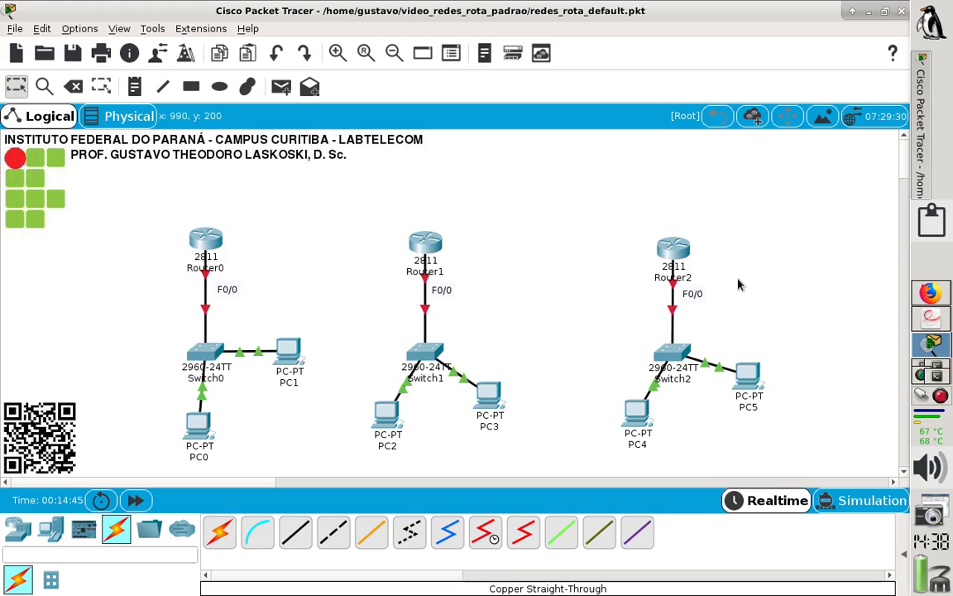
{"action": "left_click", "coordinate": [932, 317]}
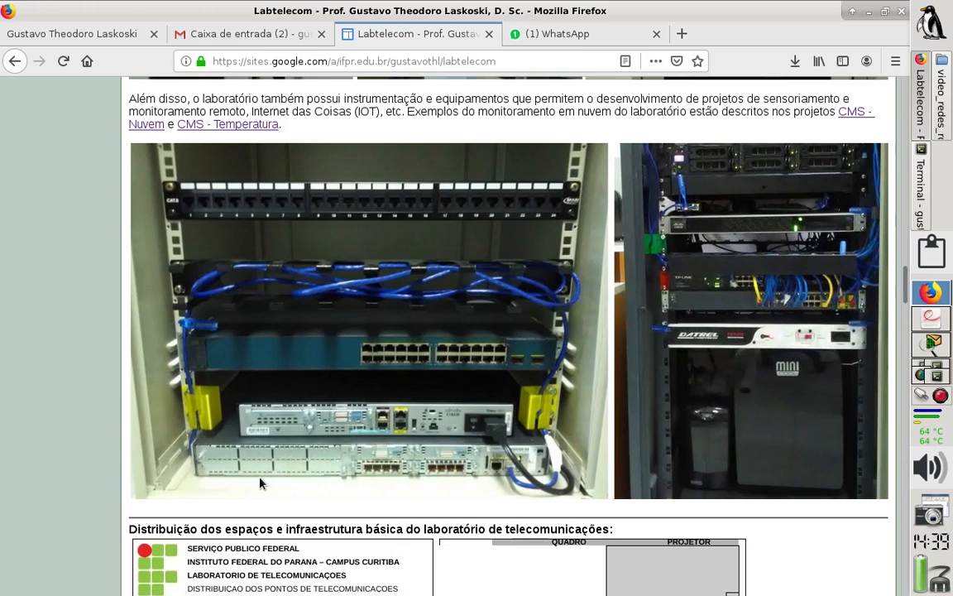
{"action": "left_click", "coordinate": [925, 346]}
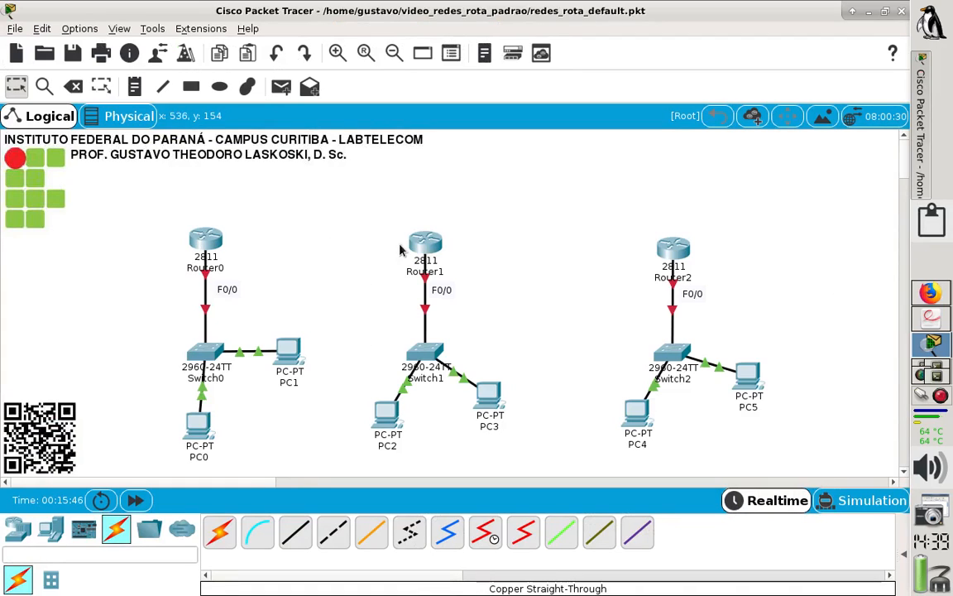
Step: Open Router1's physical device view, enlarge it and switch off the router's power
{"action": "mouse_move", "coordinate": [420, 249]}
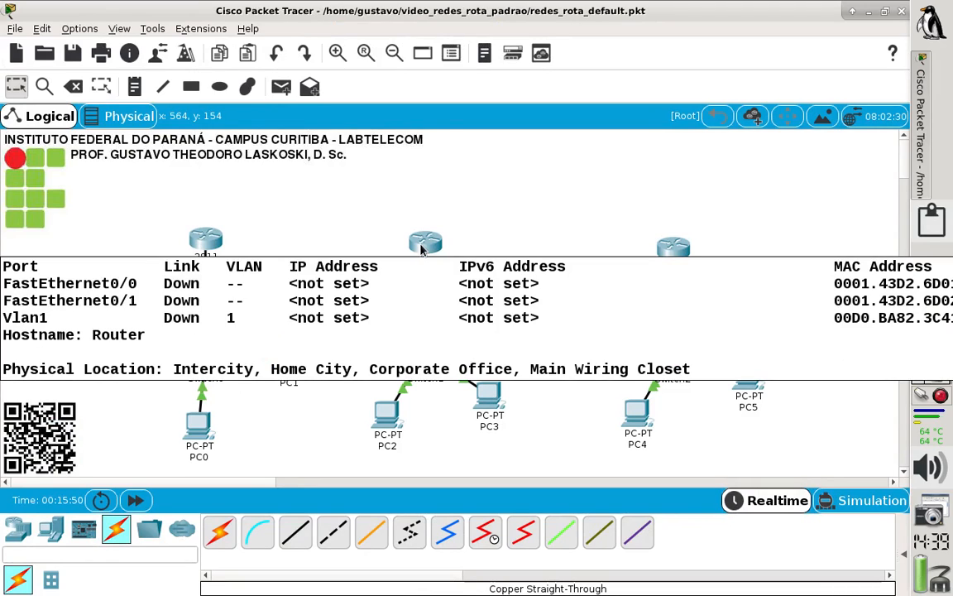
{"action": "left_click", "coordinate": [420, 250]}
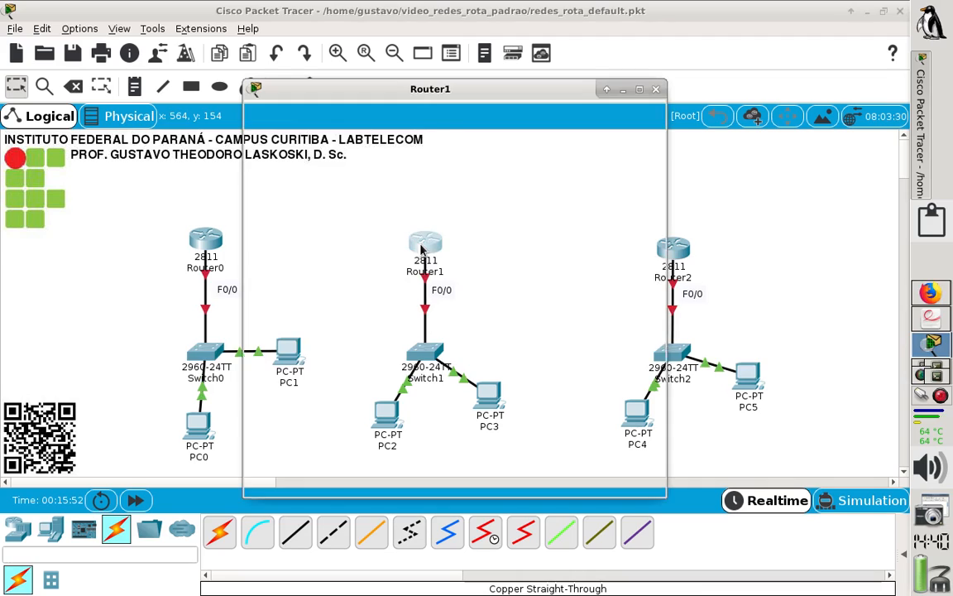
{"action": "left_click", "coordinate": [640, 89]}
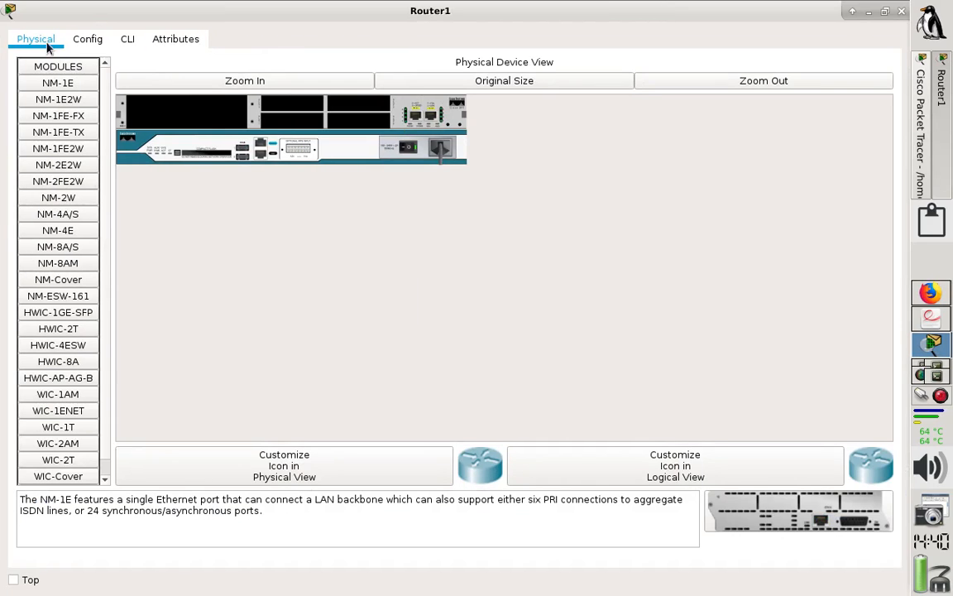
{"action": "left_click", "coordinate": [194, 84]}
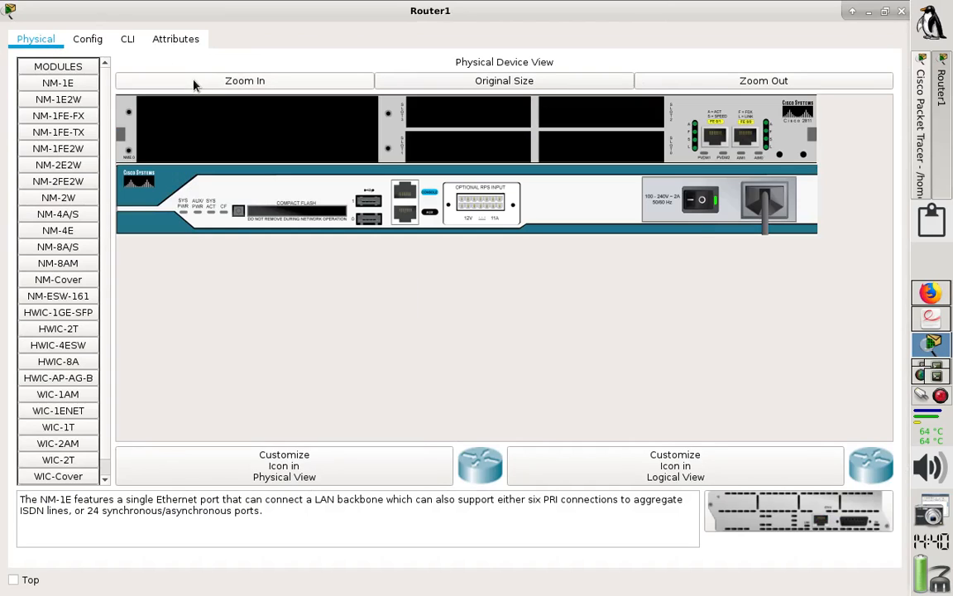
{"action": "left_click", "coordinate": [697, 208]}
Step: Insert the NM-1FE-FX fiber module into Router1's large network-module slot
{"action": "left_click", "coordinate": [73, 119]}
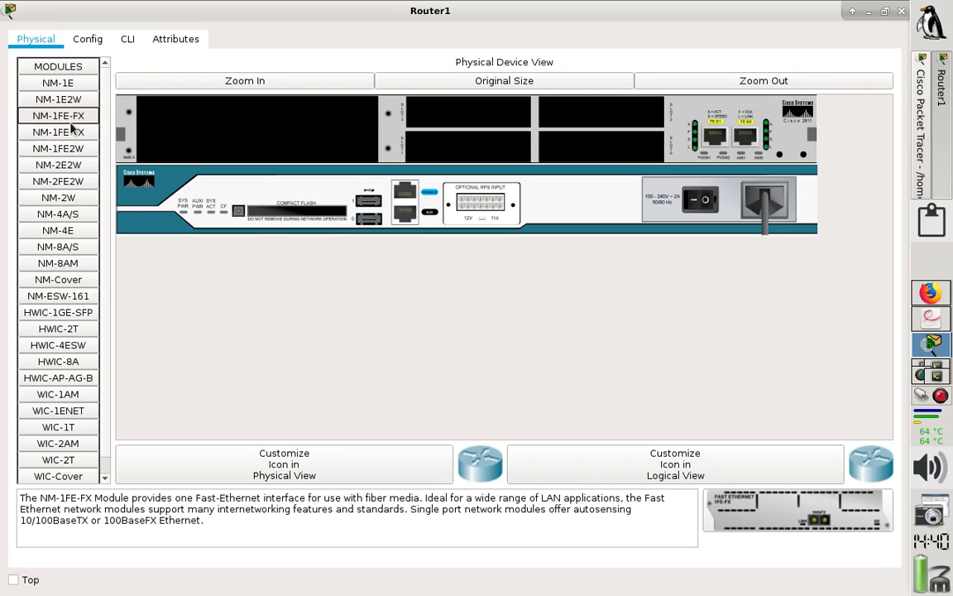
{"action": "left_click", "coordinate": [69, 116]}
{"action": "left_click_drag", "start_coordinate": [759, 497], "coordinate": [286, 144]}
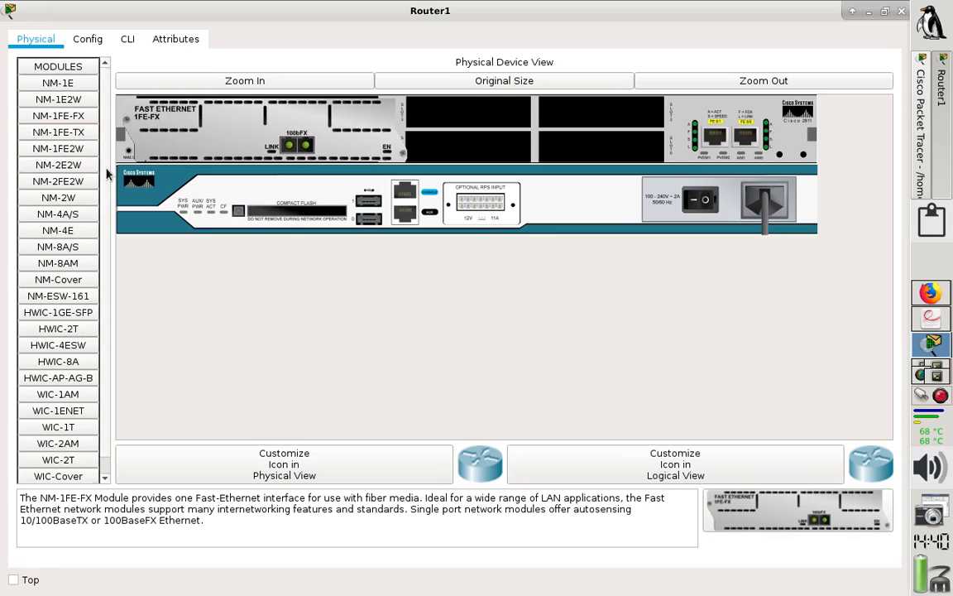
Step: Insert the WIC-2T serial module into Router1's slot 0
{"action": "scroll", "coordinate": [106, 174], "scroll_direction": "down", "scroll_amount": 1}
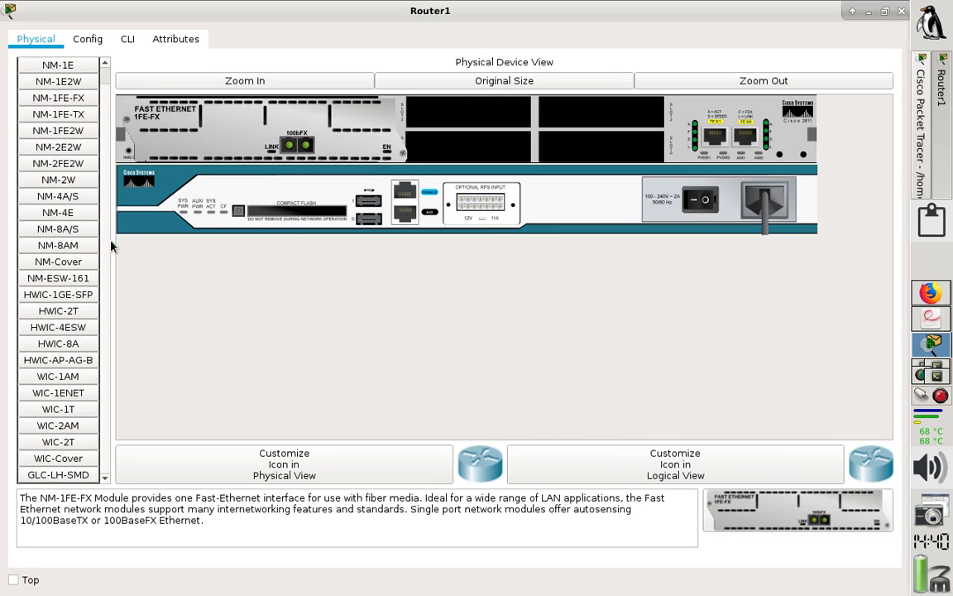
{"action": "left_click", "coordinate": [65, 445]}
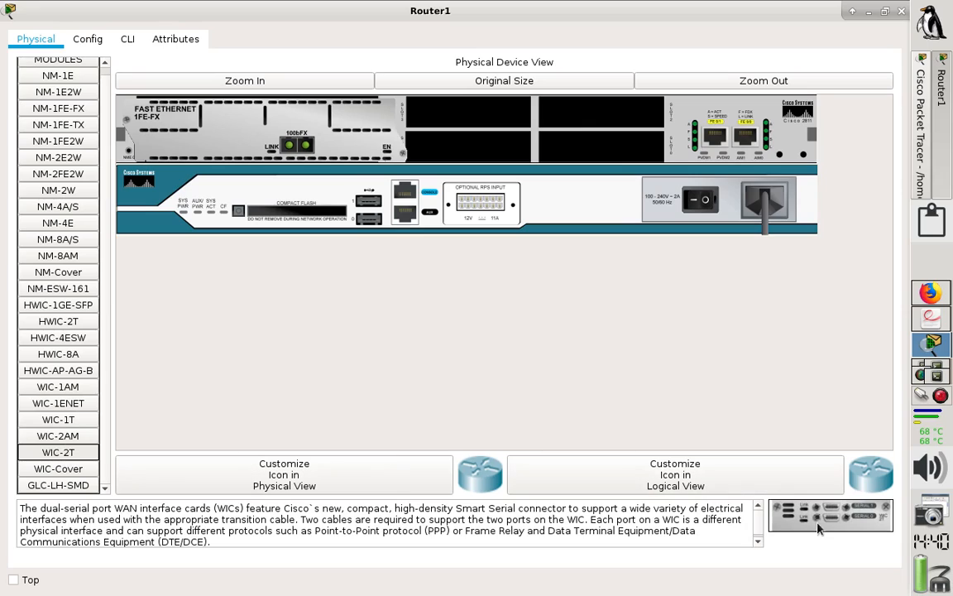
{"action": "left_click_drag", "start_coordinate": [840, 522], "coordinate": [610, 154]}
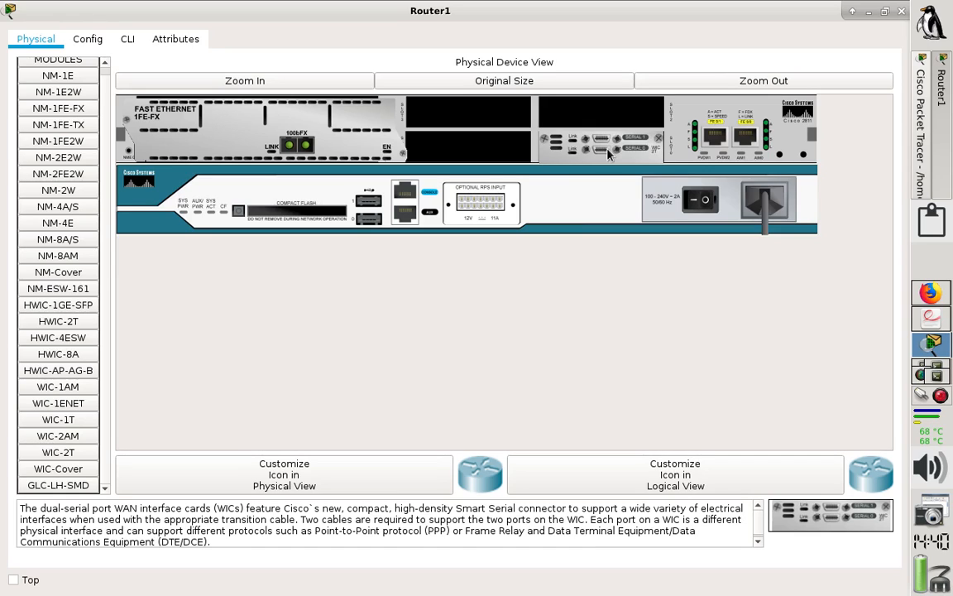
Step: Switch Router1's power back on and close its device window
{"action": "left_click", "coordinate": [693, 204]}
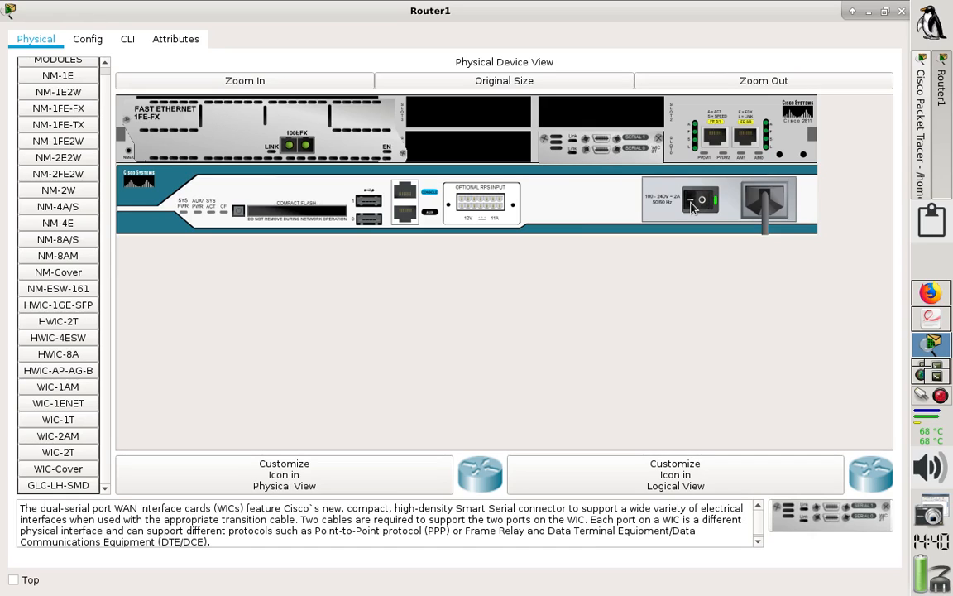
{"action": "left_click", "coordinate": [900, 13]}
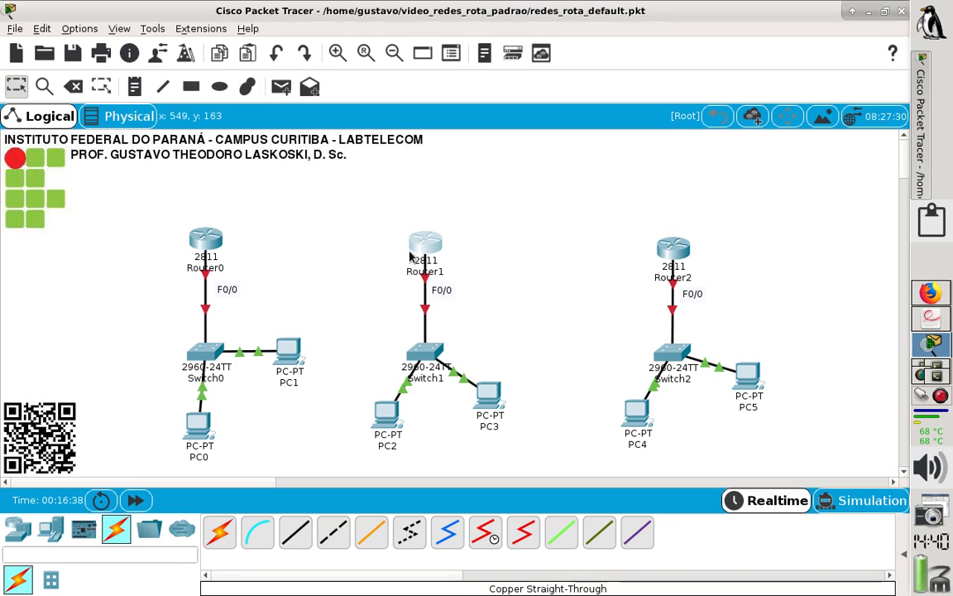
{"action": "mouse_move", "coordinate": [422, 253]}
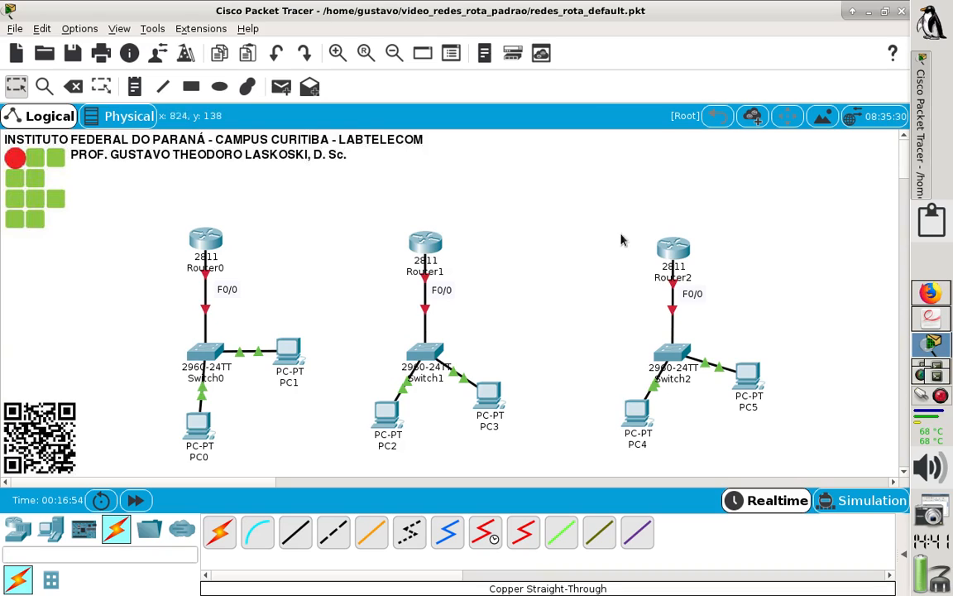
Step: Open Router2's physical device view, enlarge it and switch off the router's power
{"action": "left_click", "coordinate": [667, 249]}
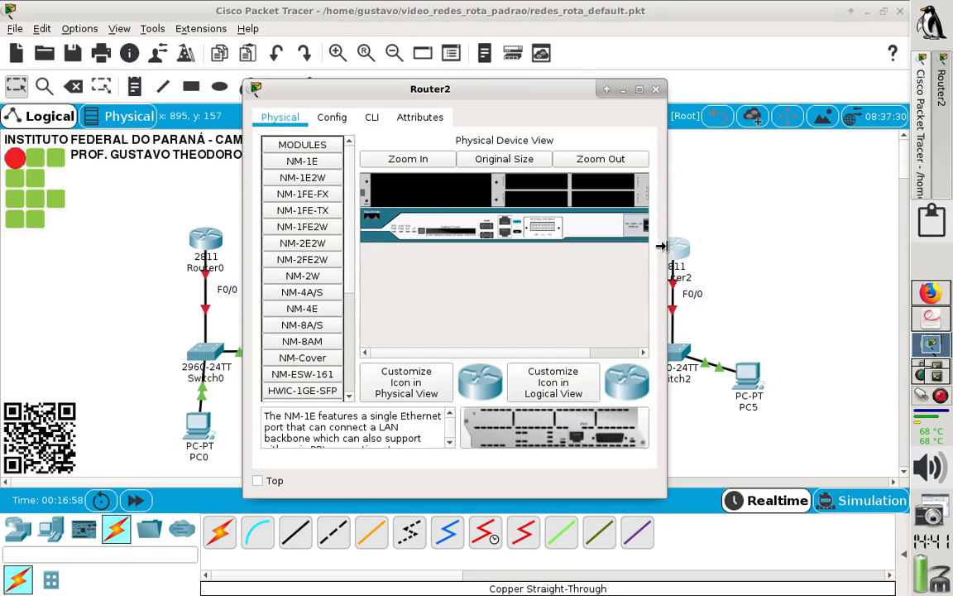
{"action": "left_click", "coordinate": [639, 88]}
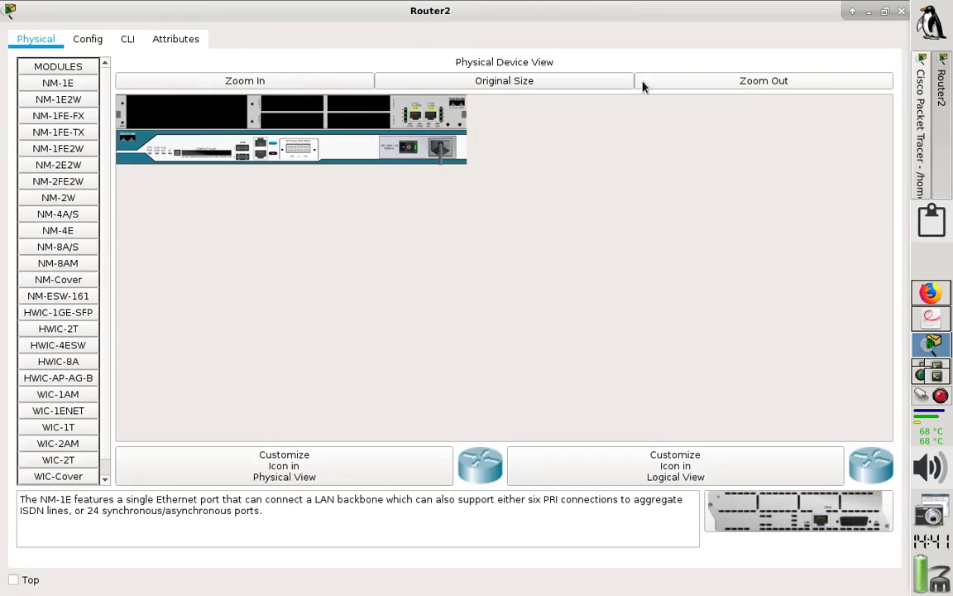
{"action": "left_click", "coordinate": [248, 82]}
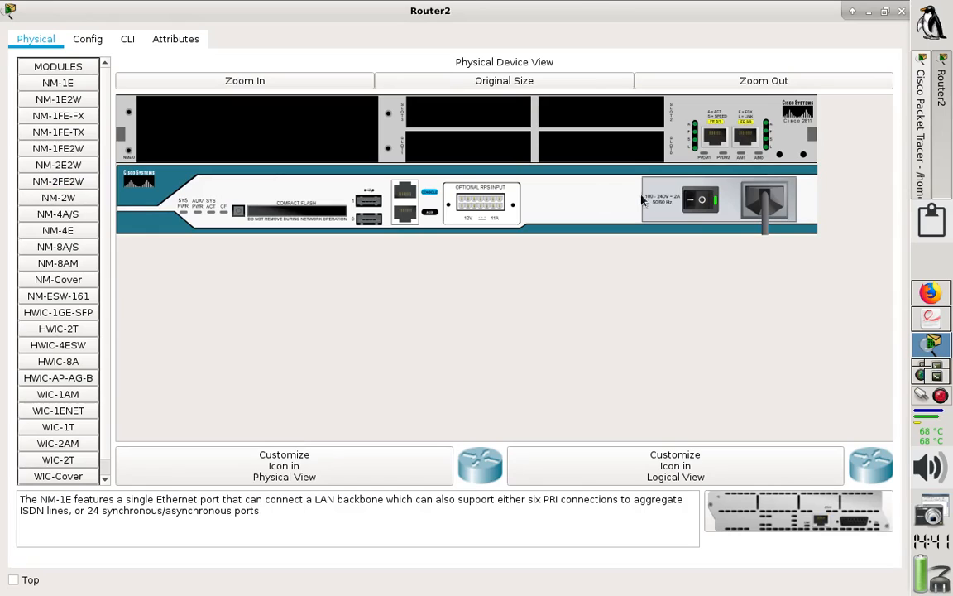
{"action": "left_click", "coordinate": [701, 199]}
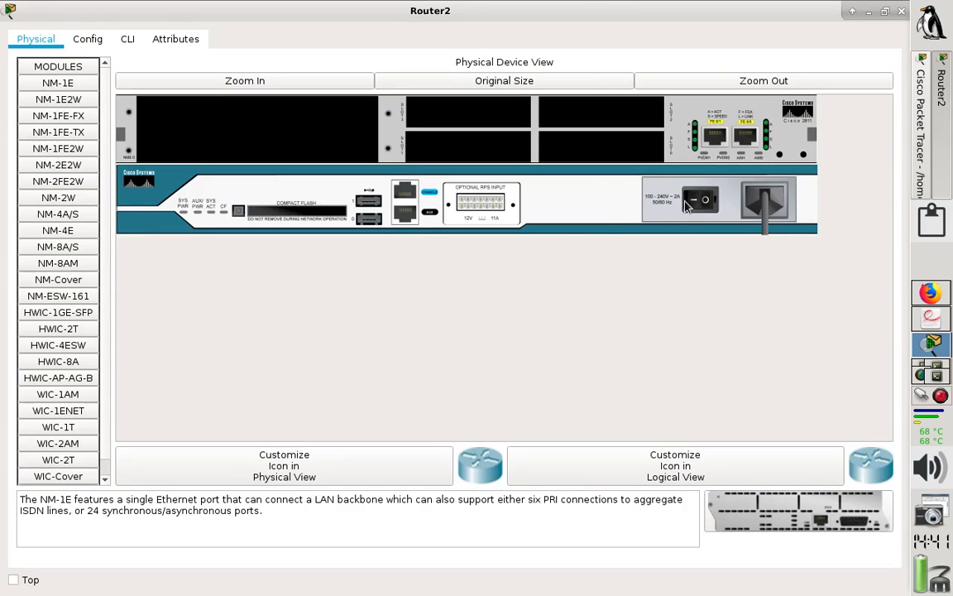
Step: Insert the NM-1FE-FX fiber module into Router2's large network-module slot, restore the power and close the device window
{"action": "left_click", "coordinate": [70, 120]}
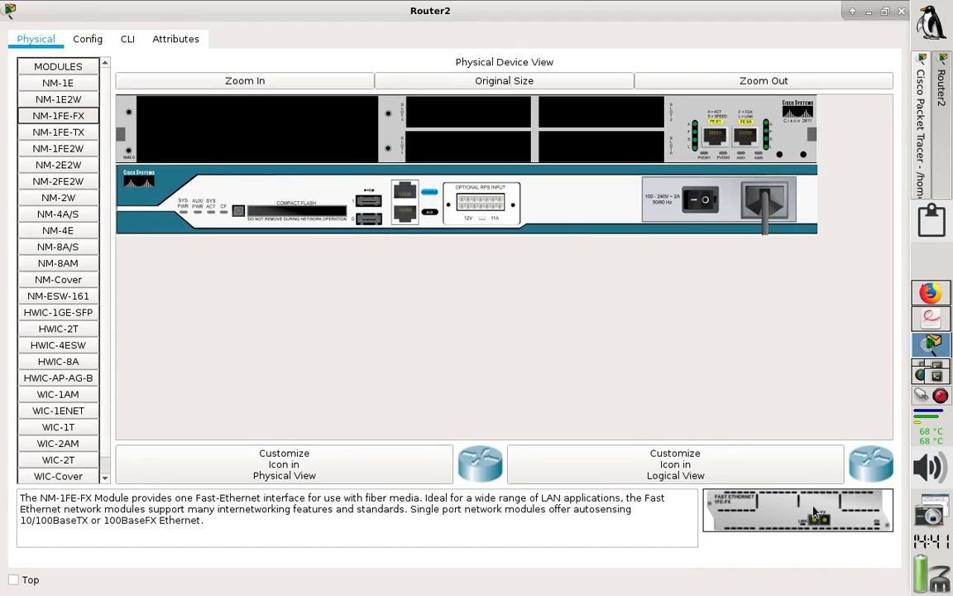
{"action": "left_click_drag", "start_coordinate": [745, 506], "coordinate": [302, 142]}
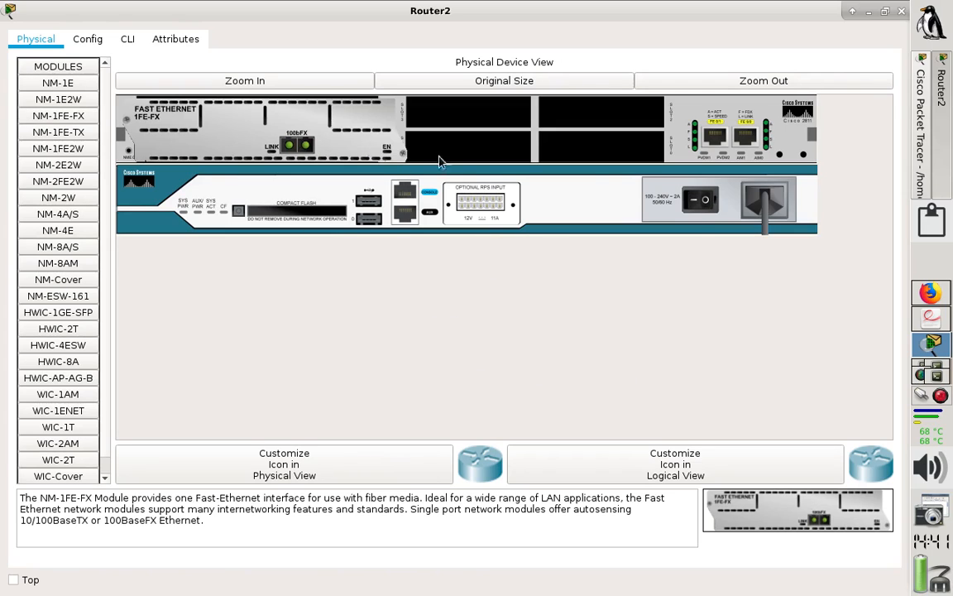
{"action": "left_click", "coordinate": [697, 202]}
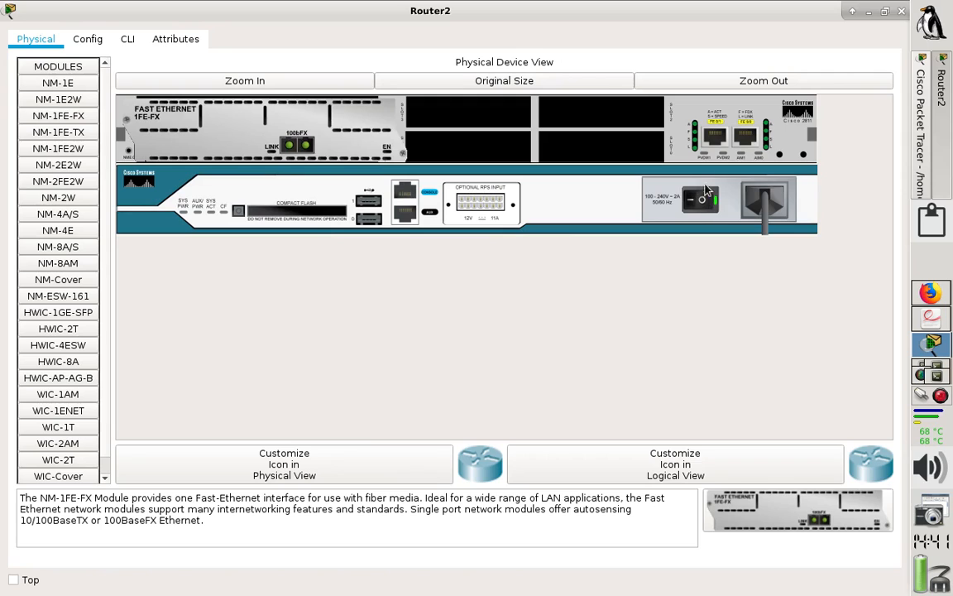
{"action": "left_click", "coordinate": [902, 12]}
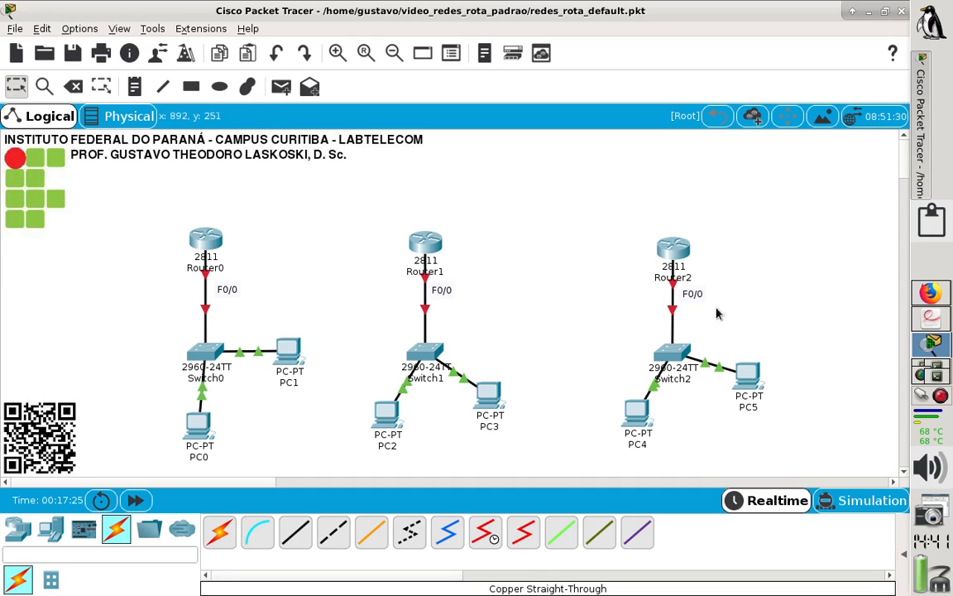
Step: Switch to the lab sheet PDF to check the serial and fiber links between the routers, and return to Packet Tracer
{"action": "left_click", "coordinate": [929, 321]}
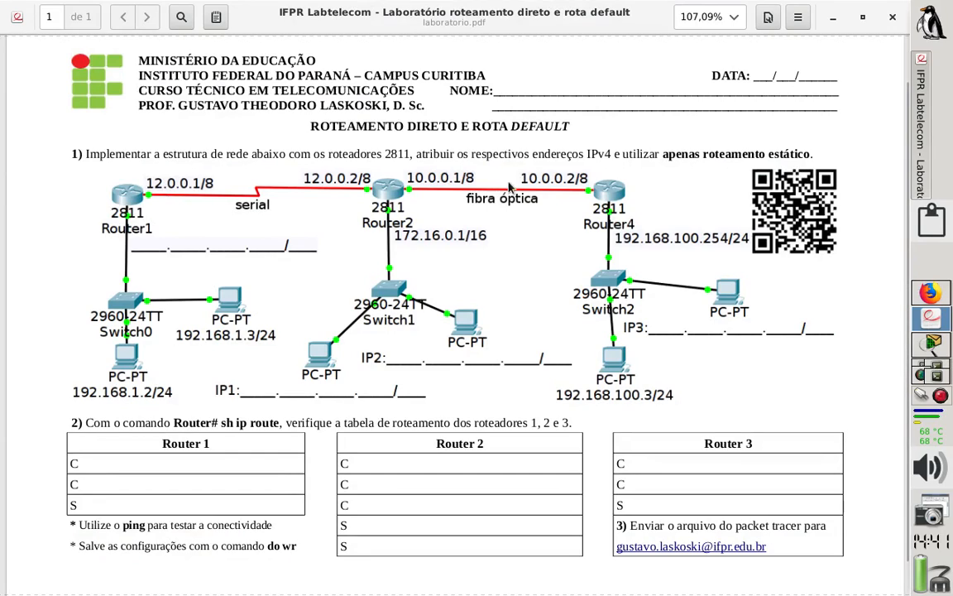
{"action": "left_click", "coordinate": [932, 342]}
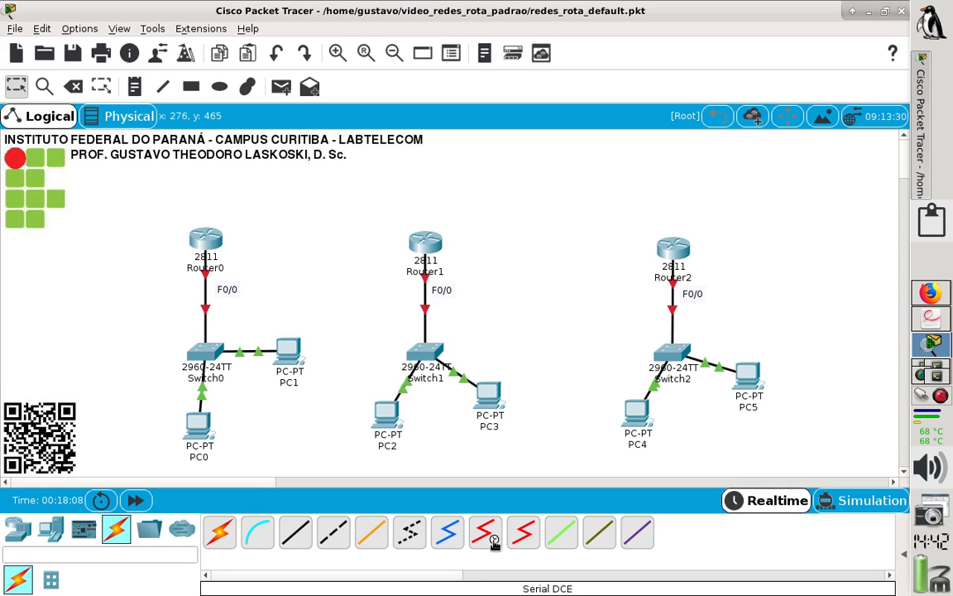
{"action": "left_click", "coordinate": [489, 537]}
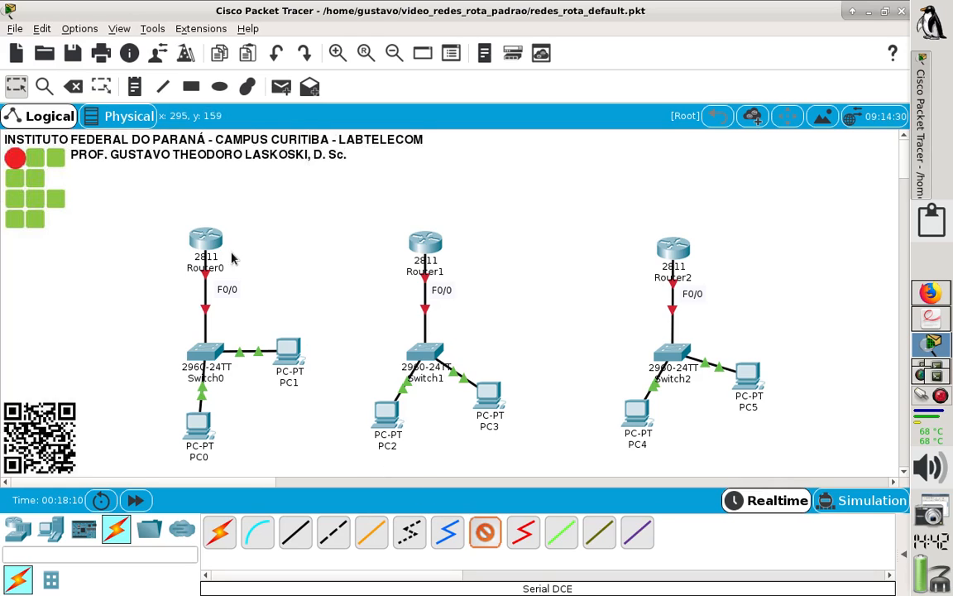
{"action": "left_click", "coordinate": [485, 532]}
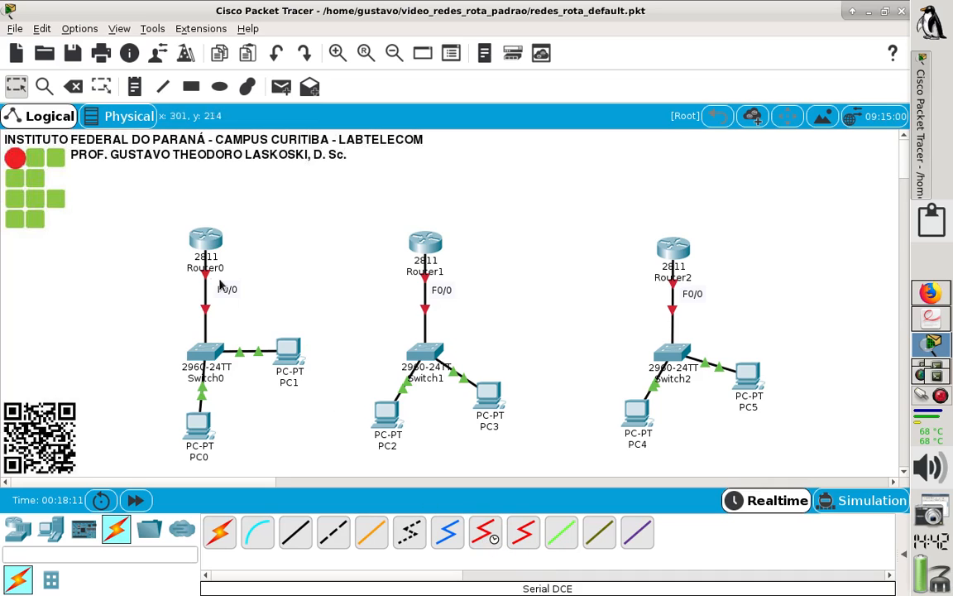
{"action": "left_click", "coordinate": [207, 240]}
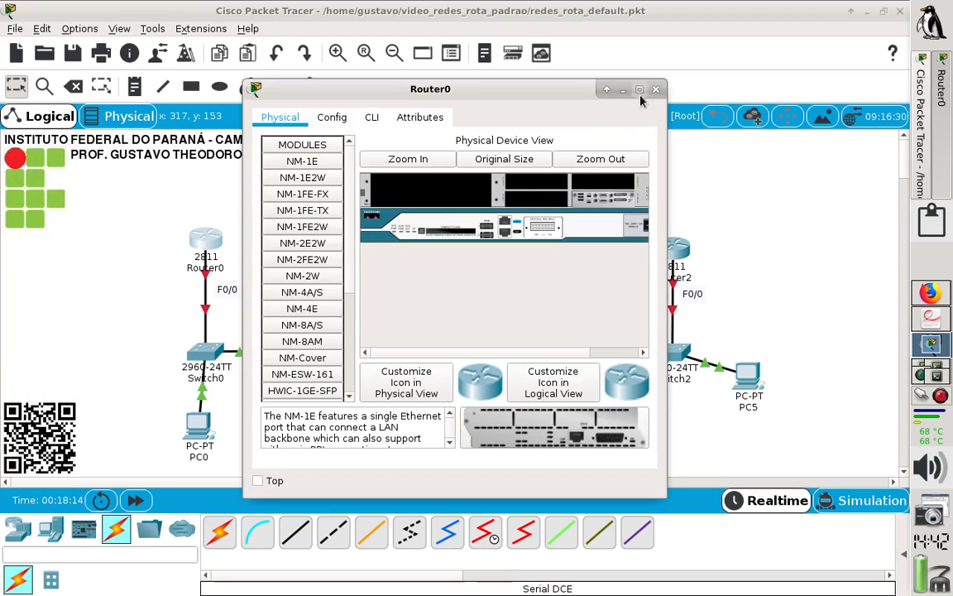
{"action": "left_click", "coordinate": [656, 89]}
Step: Connect Router0's Serial0/0/0 to Router1's Serial0/0/0 with a Serial DCE cable, starting at Router0
{"action": "left_click", "coordinate": [485, 532]}
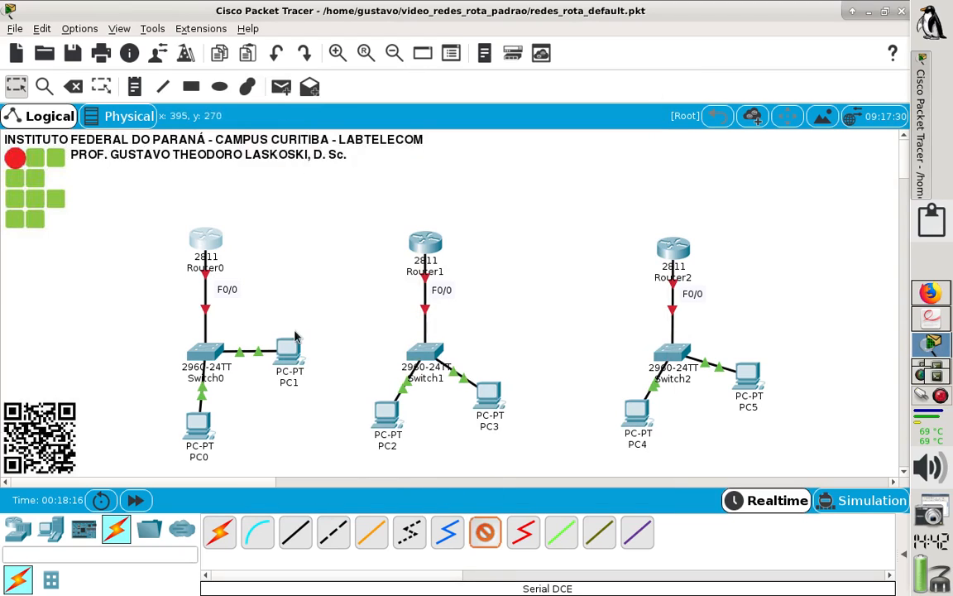
{"action": "left_click", "coordinate": [199, 231]}
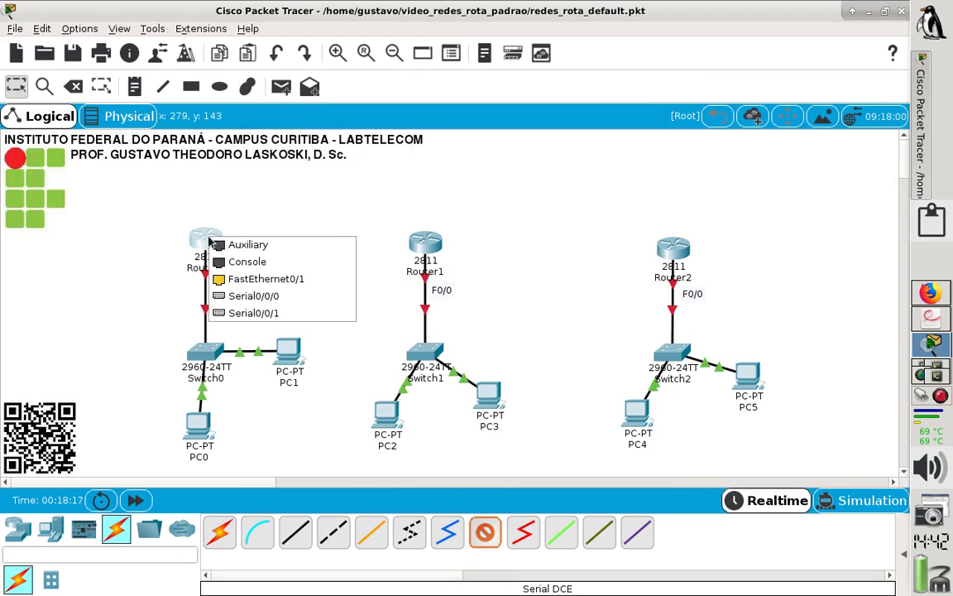
{"action": "left_click", "coordinate": [271, 299]}
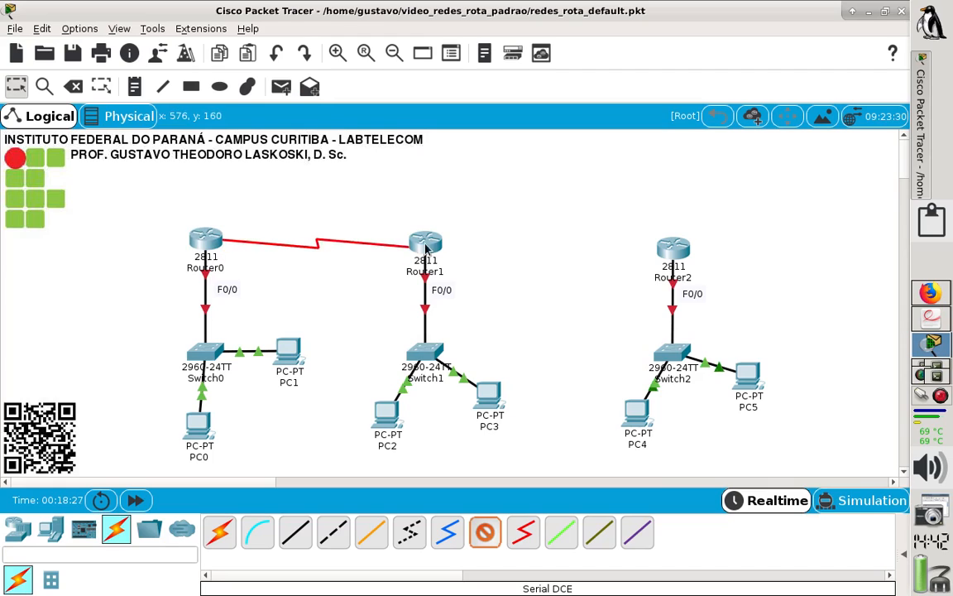
{"action": "mouse_move", "coordinate": [419, 252]}
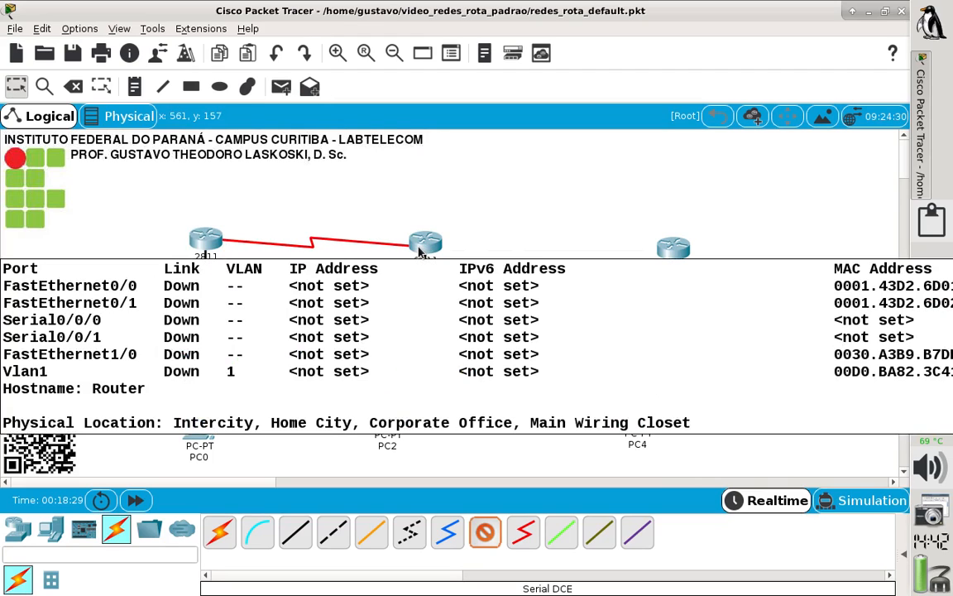
{"action": "left_click", "coordinate": [419, 248]}
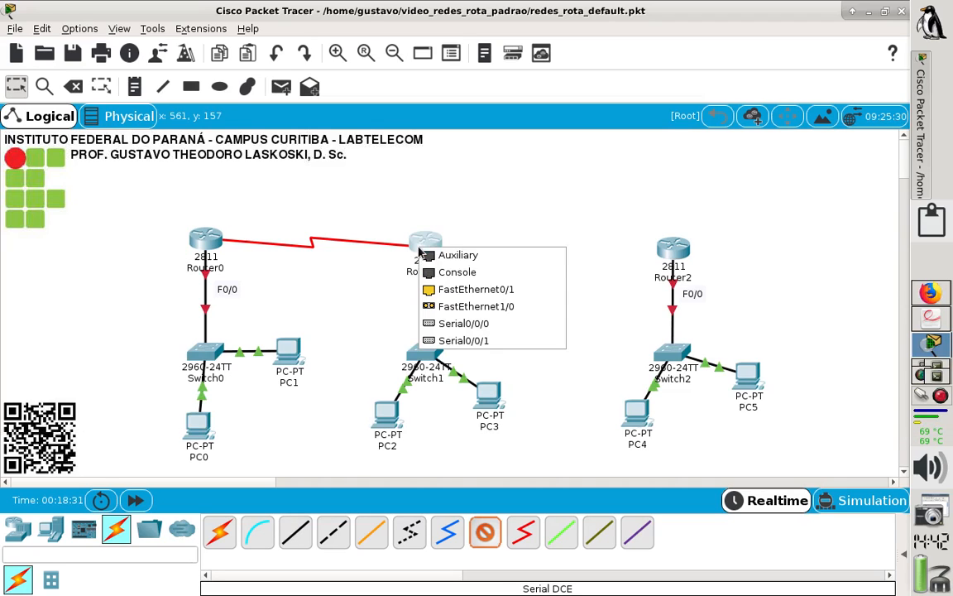
{"action": "left_click", "coordinate": [489, 328]}
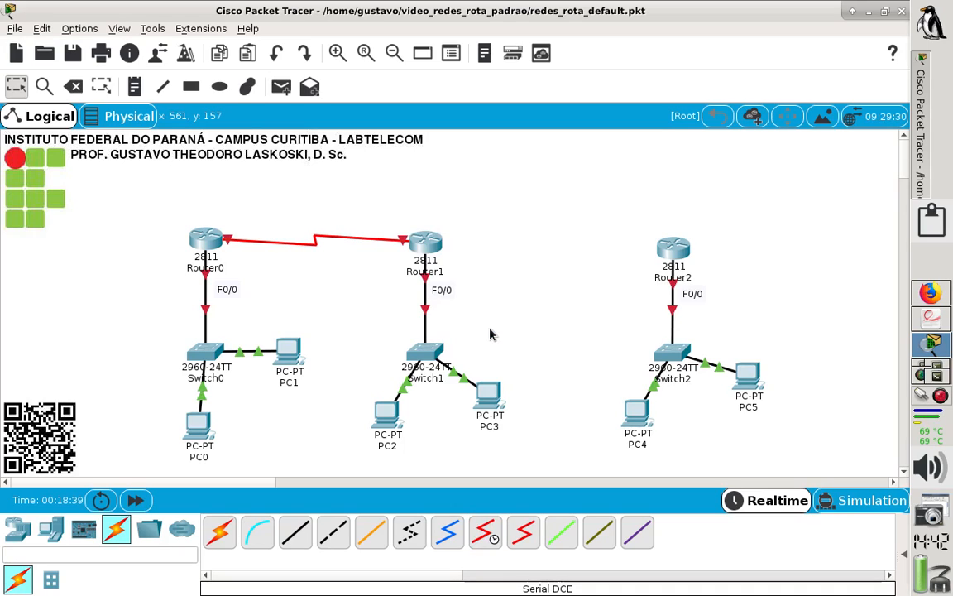
Step: Add the note "S0/0/0 (DCE)" above Router0's end of the serial link
{"action": "left_click", "coordinate": [133, 86]}
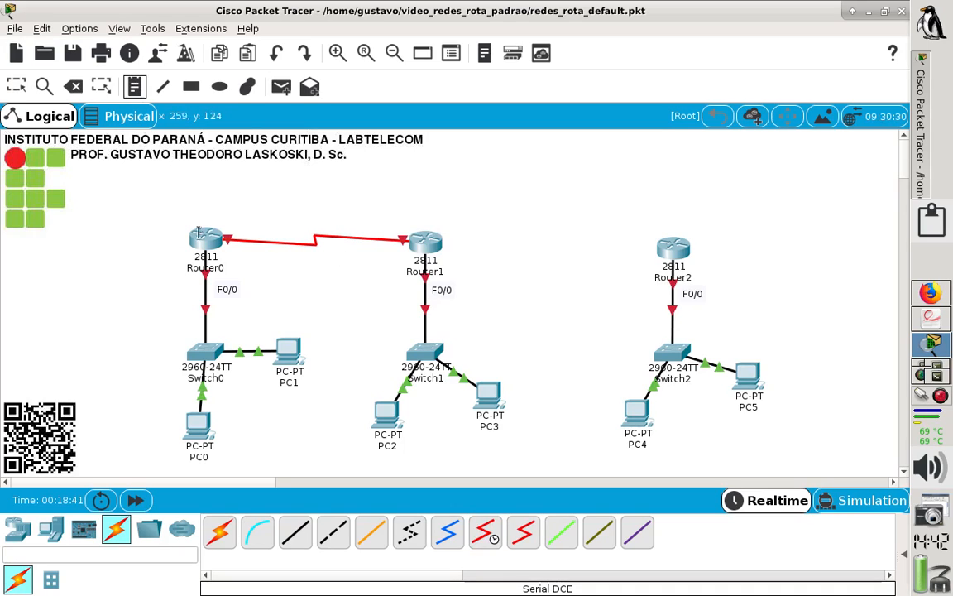
{"action": "left_click", "coordinate": [232, 201]}
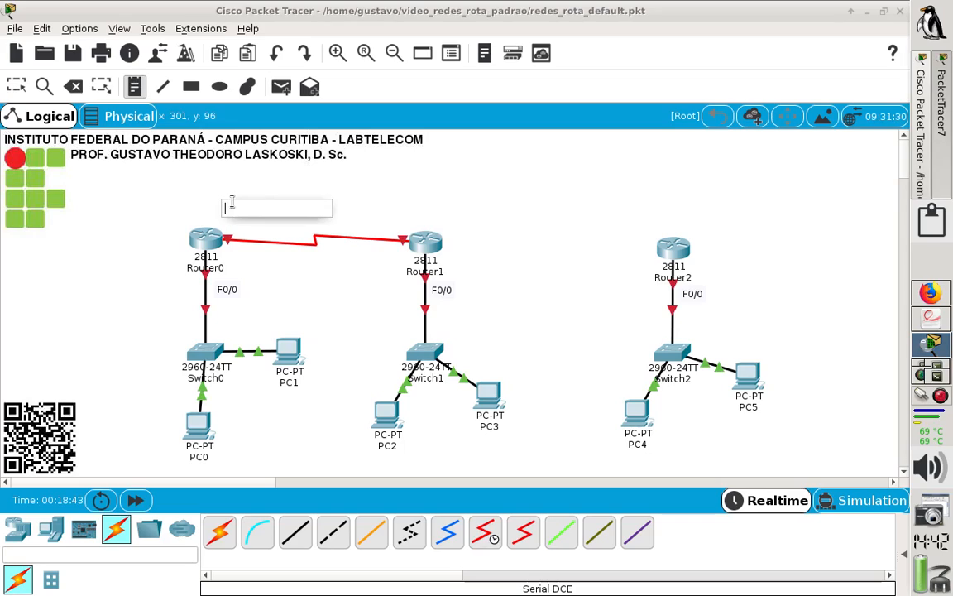
{"action": "type", "text": "S0"}
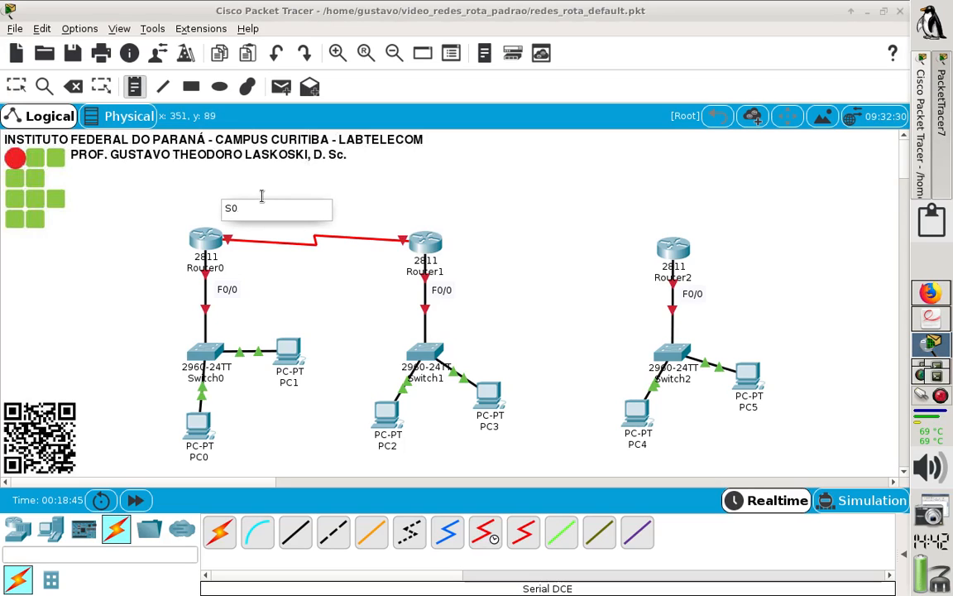
{"action": "type", "text": "/0/0"}
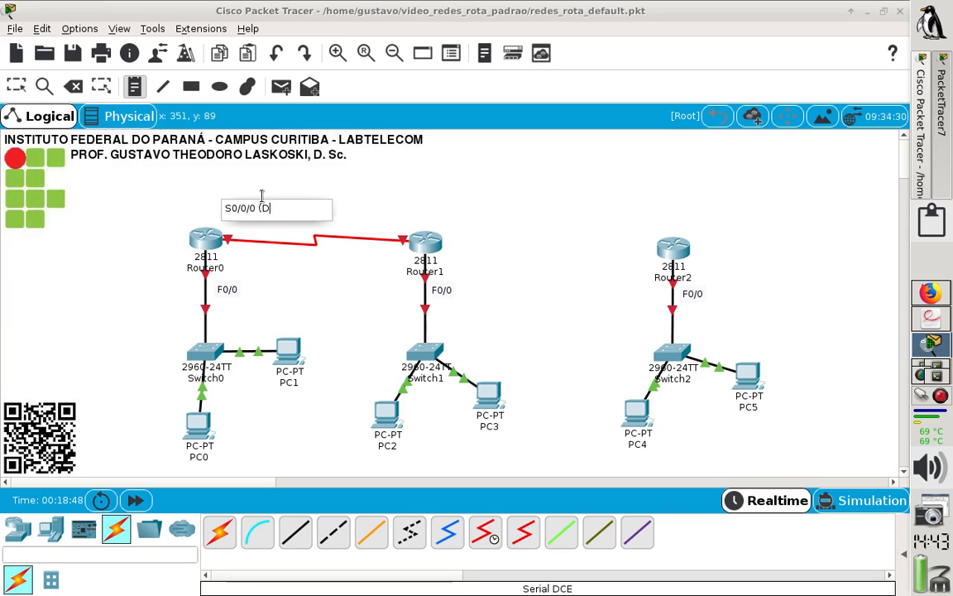
{"action": "type", "text": " (DCE)"}
{"action": "left_click", "coordinate": [216, 199]}
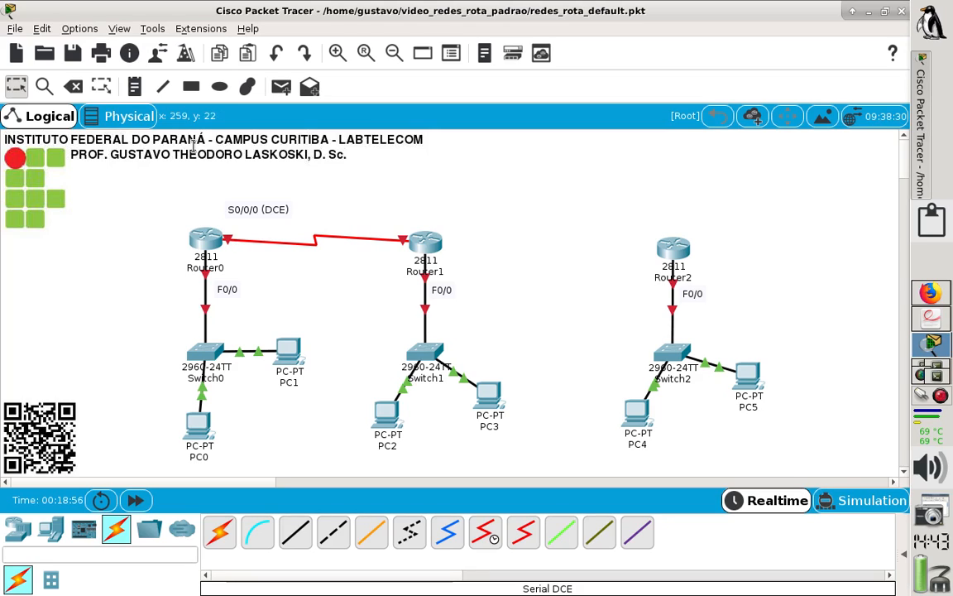
Step: Add the note "S0/0/0 (DTE)" above Router1's end of the serial link
{"action": "left_click", "coordinate": [134, 86]}
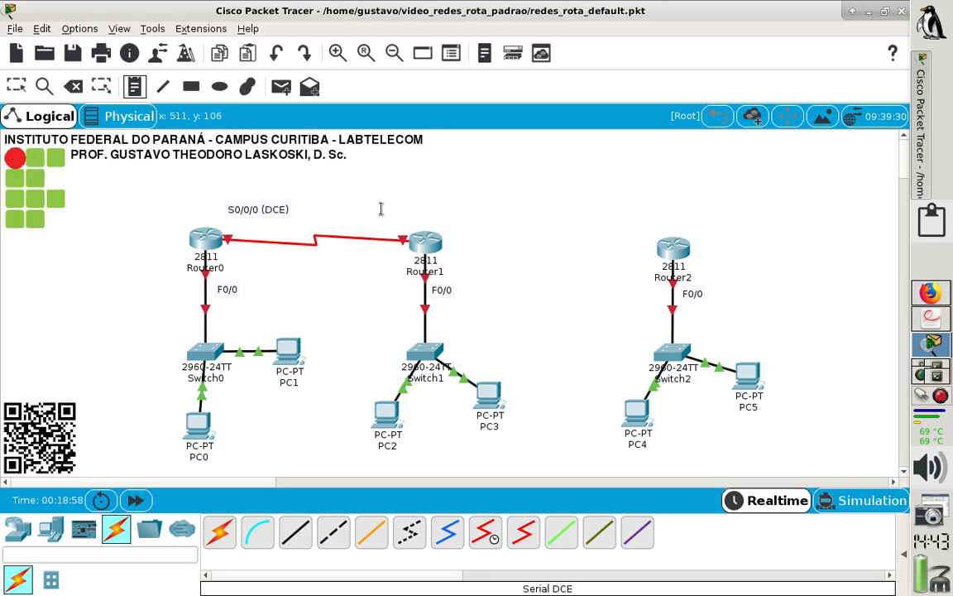
{"action": "left_click", "coordinate": [395, 211]}
{"action": "type", "text": "S0/"}
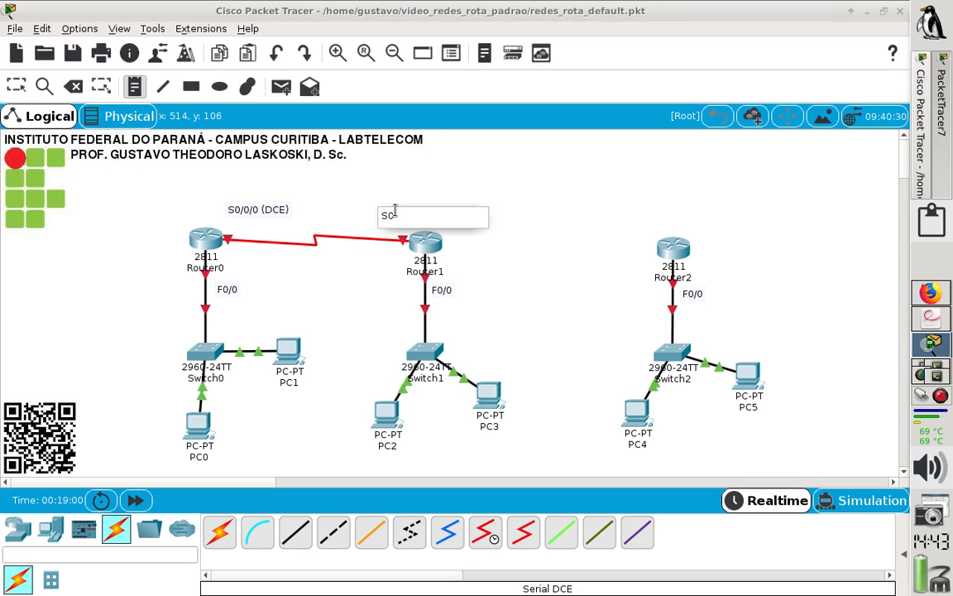
{"action": "type", "text": "0/0 (DTE"}
{"action": "left_click", "coordinate": [354, 202]}
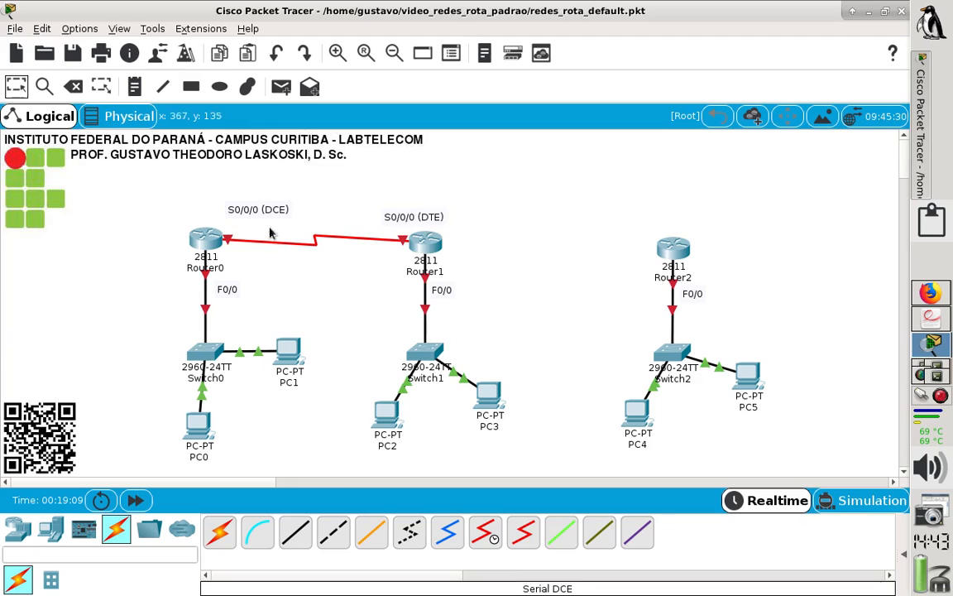
Step: Reposition the DCE and DTE notes so they sit neatly above Router0's and Router1's ends of the serial link
{"action": "left_click_drag", "start_coordinate": [258, 215], "coordinate": [240, 213]}
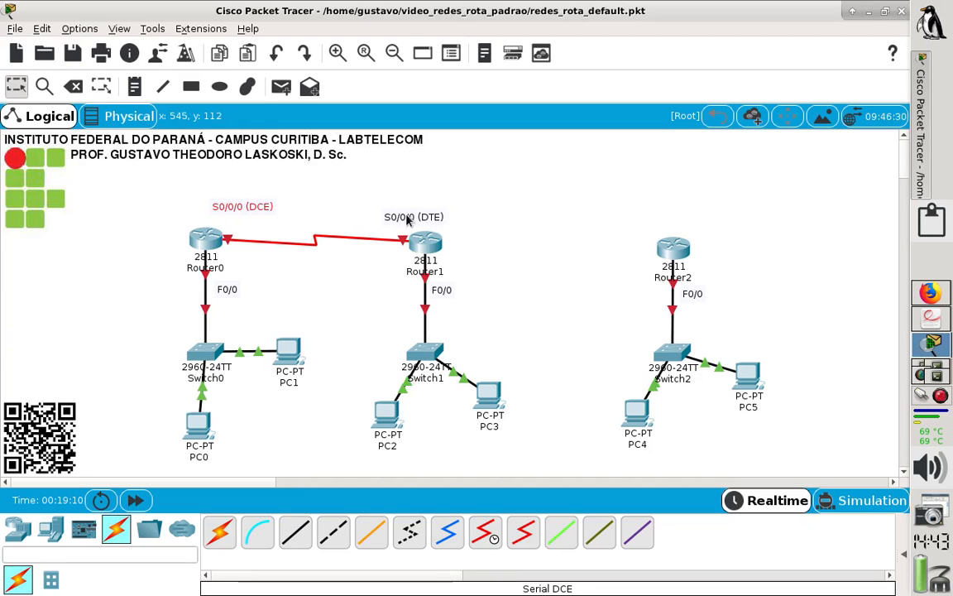
{"action": "left_click_drag", "start_coordinate": [389, 217], "coordinate": [388, 206]}
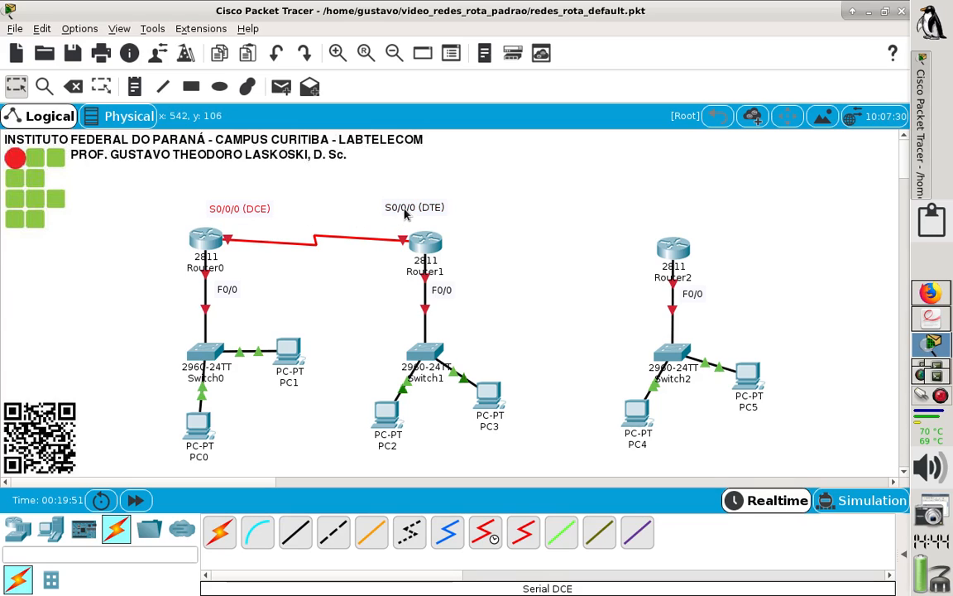
{"action": "left_click_drag", "start_coordinate": [404, 216], "coordinate": [393, 222]}
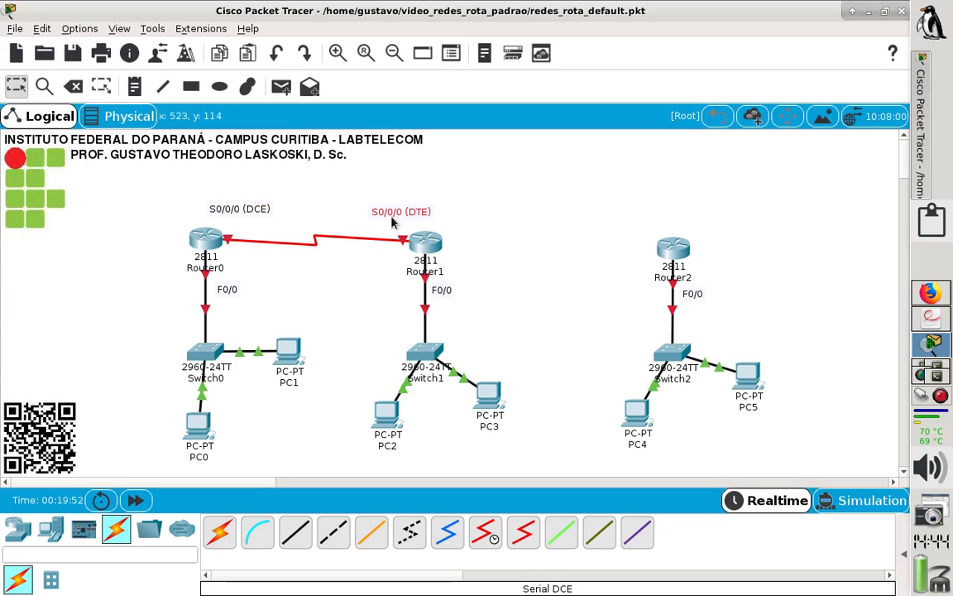
{"action": "left_click", "coordinate": [364, 286]}
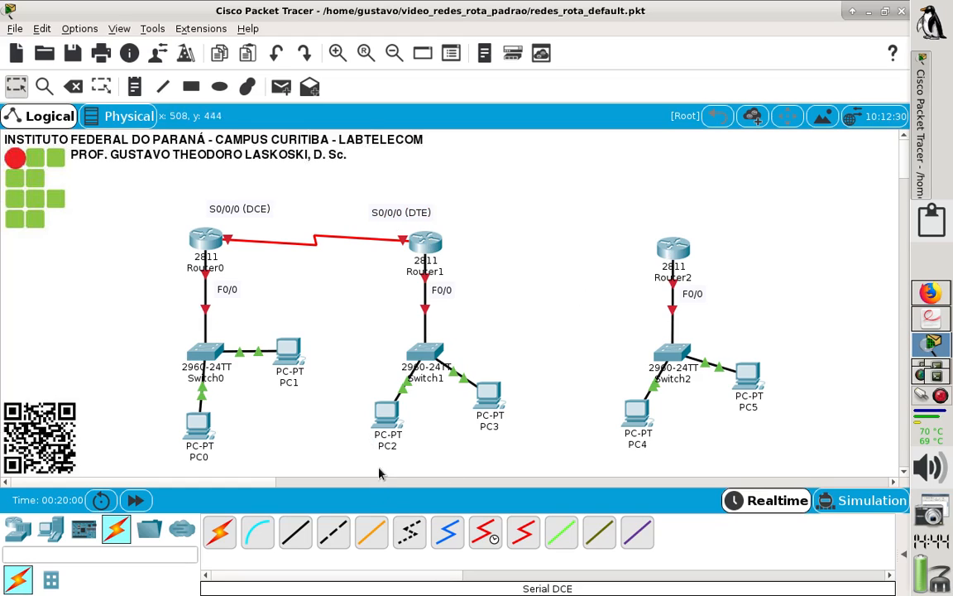
Step: Connect Router1's FastEthernet1/0 to Router2's FastEthernet1/0 with a fiber cable and align Router2 level with Router1
{"action": "left_click", "coordinate": [373, 536]}
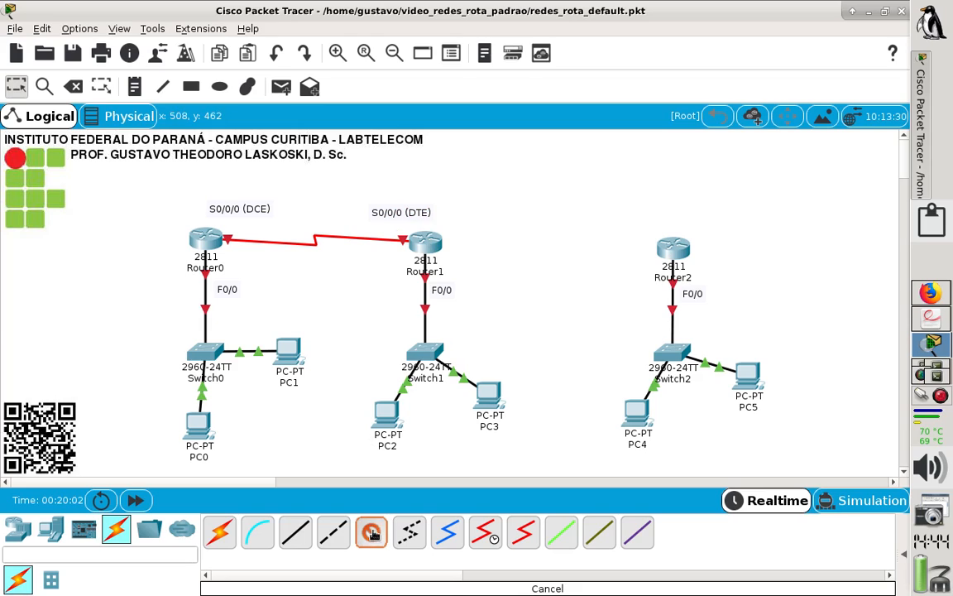
{"action": "left_click", "coordinate": [433, 246]}
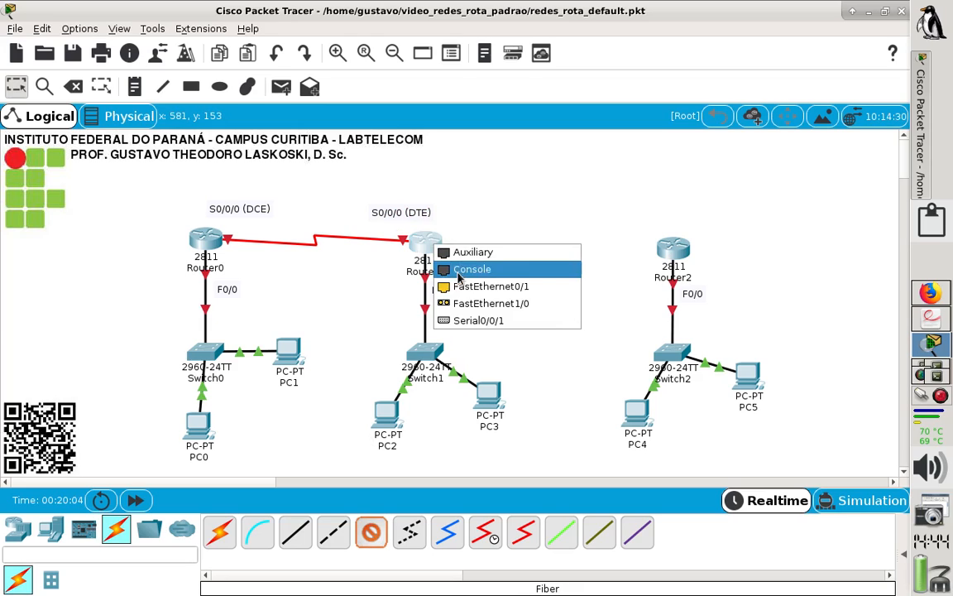
{"action": "left_click", "coordinate": [520, 311]}
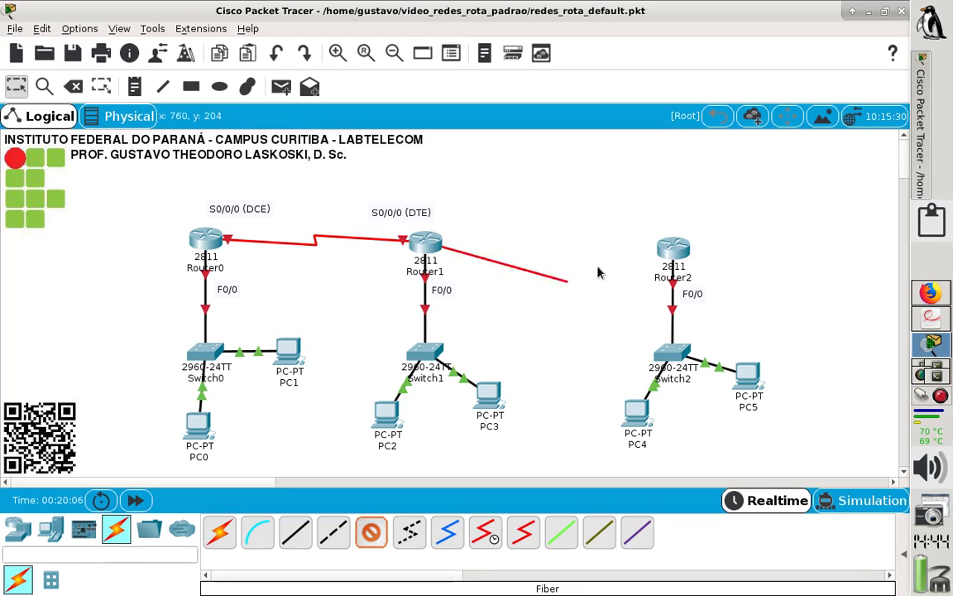
{"action": "left_click", "coordinate": [669, 252]}
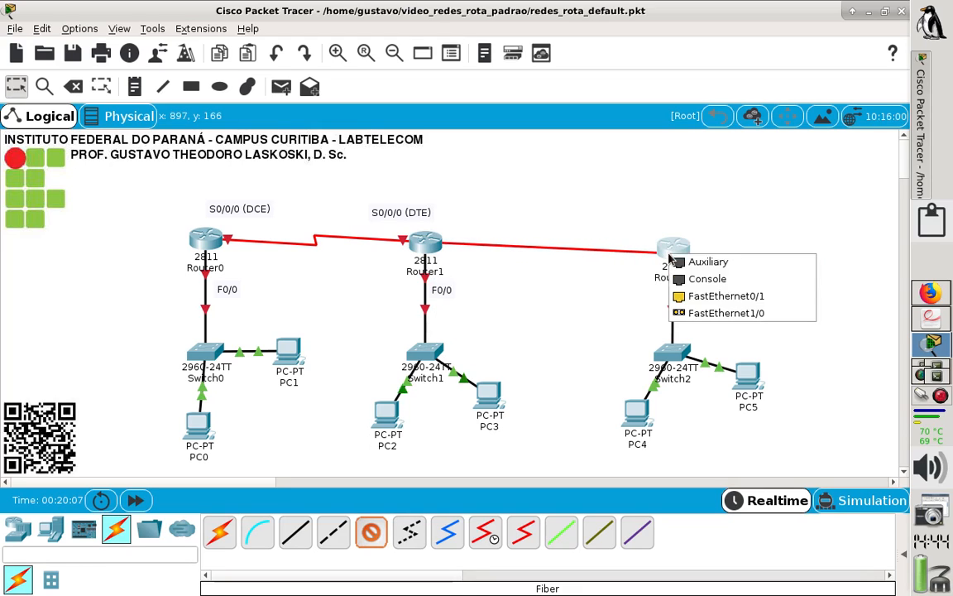
{"action": "left_click", "coordinate": [699, 313]}
{"action": "left_click_drag", "start_coordinate": [682, 253], "coordinate": [668, 259]}
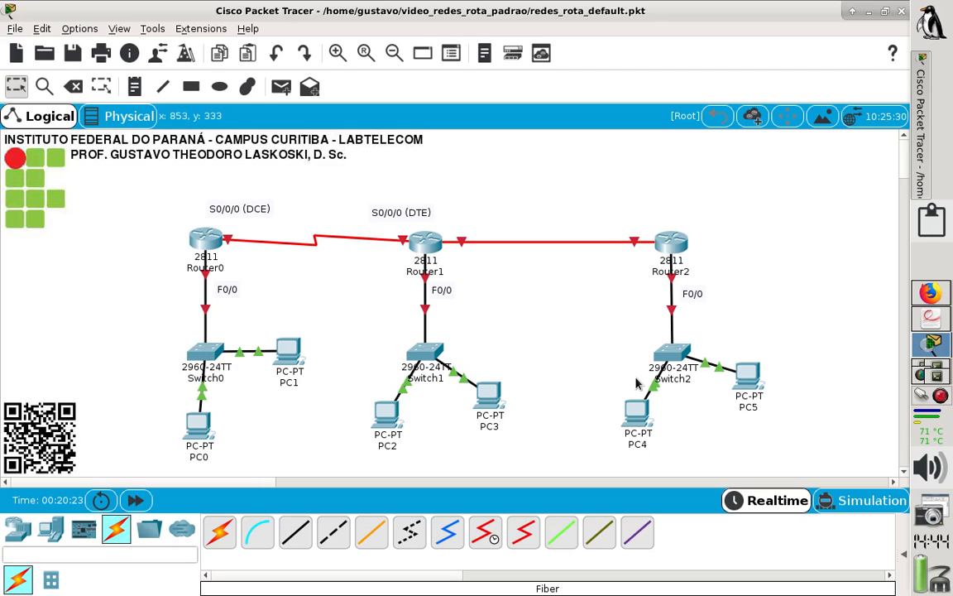
Step: Check the addressing in the laboratorio.pdf lab sheet, move Router0's F0/0 note closer to the router and extend it to "F0/0: 192.168.1.254/24"
{"action": "left_click", "coordinate": [933, 321]}
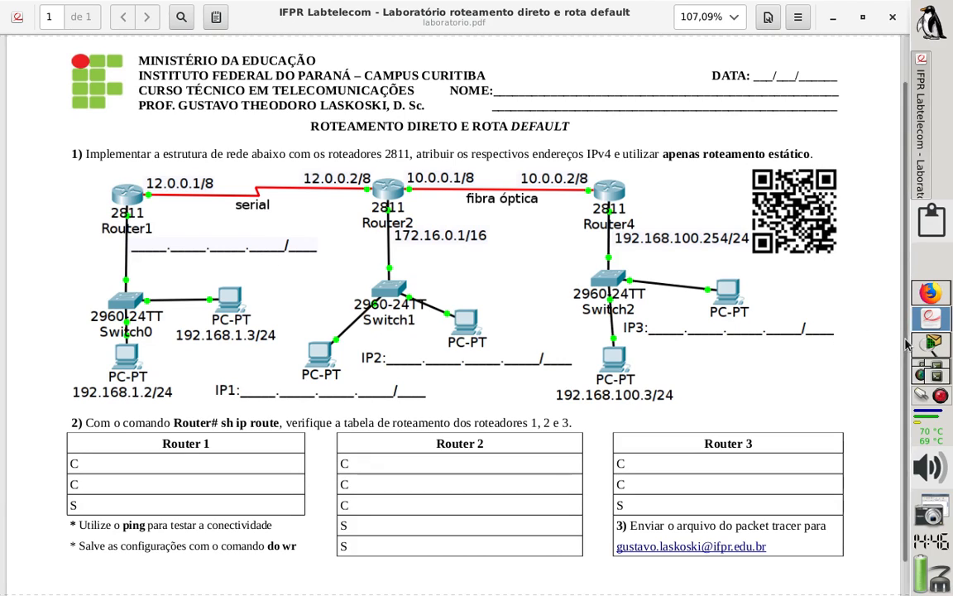
{"action": "left_click", "coordinate": [933, 343]}
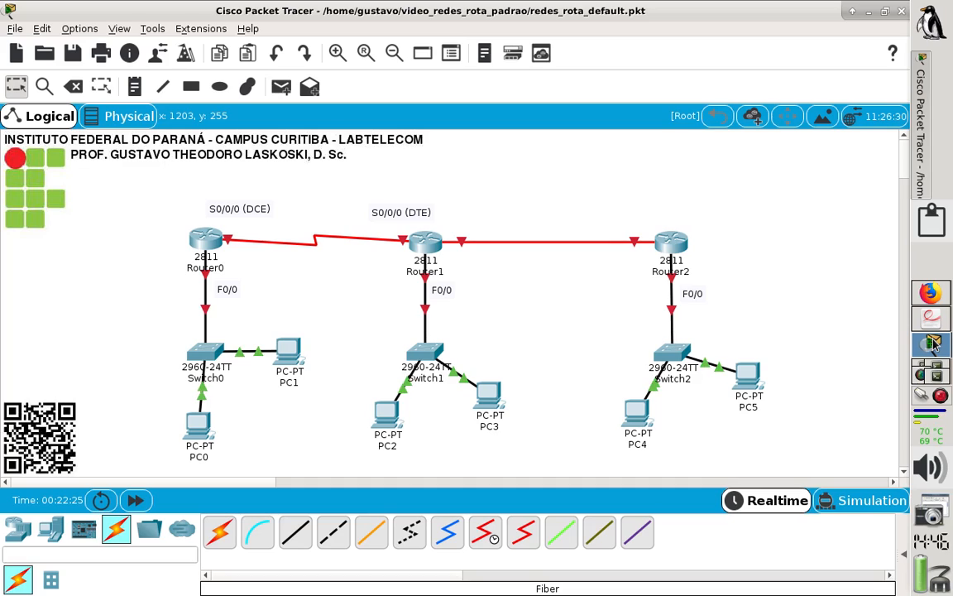
{"action": "left_click_drag", "start_coordinate": [229, 292], "coordinate": [221, 282]}
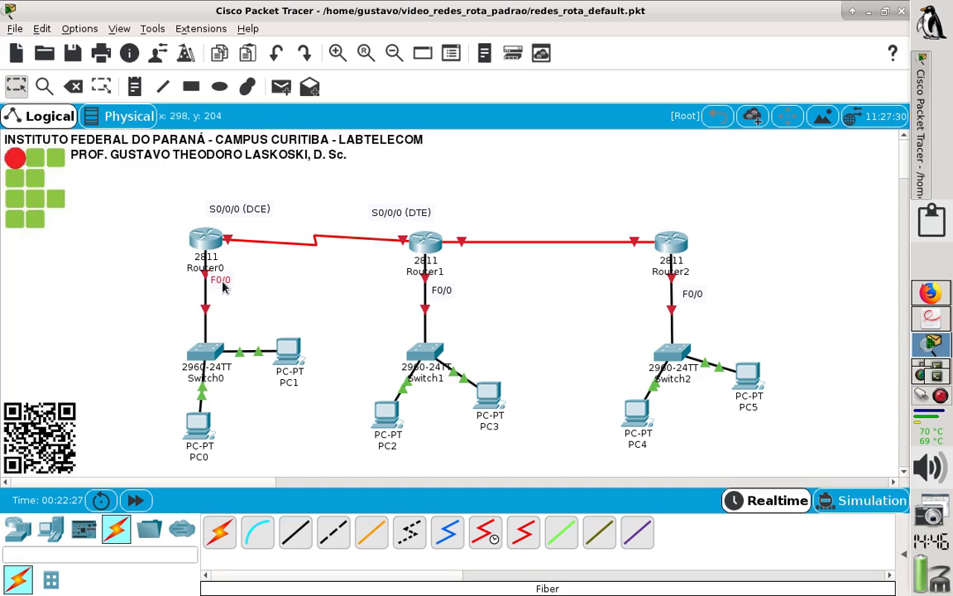
{"action": "double_click", "coordinate": [223, 282]}
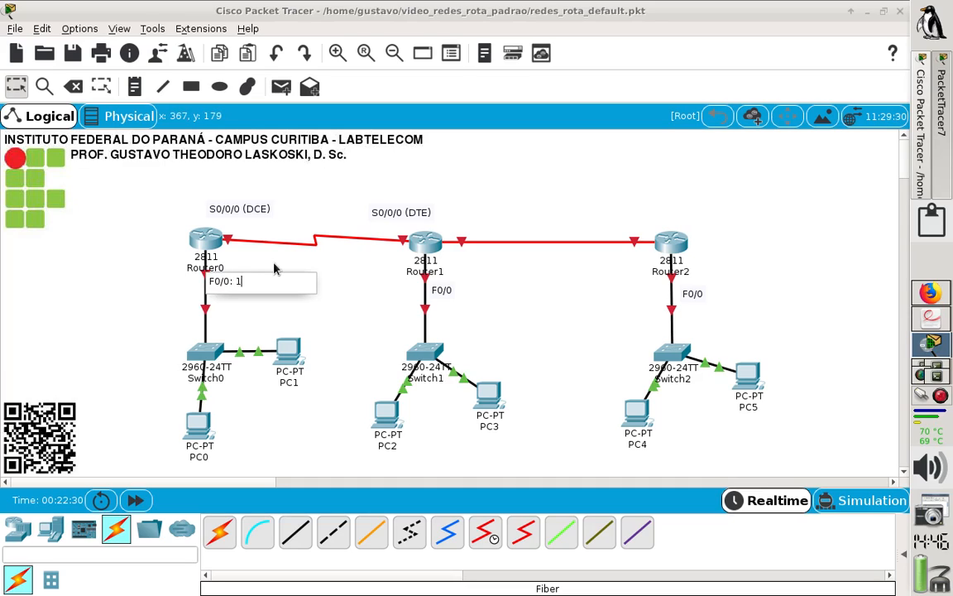
{"action": "type", "text": ": 192.168"}
{"action": "type", "text": ".1."}
{"action": "type", "text": "0"}
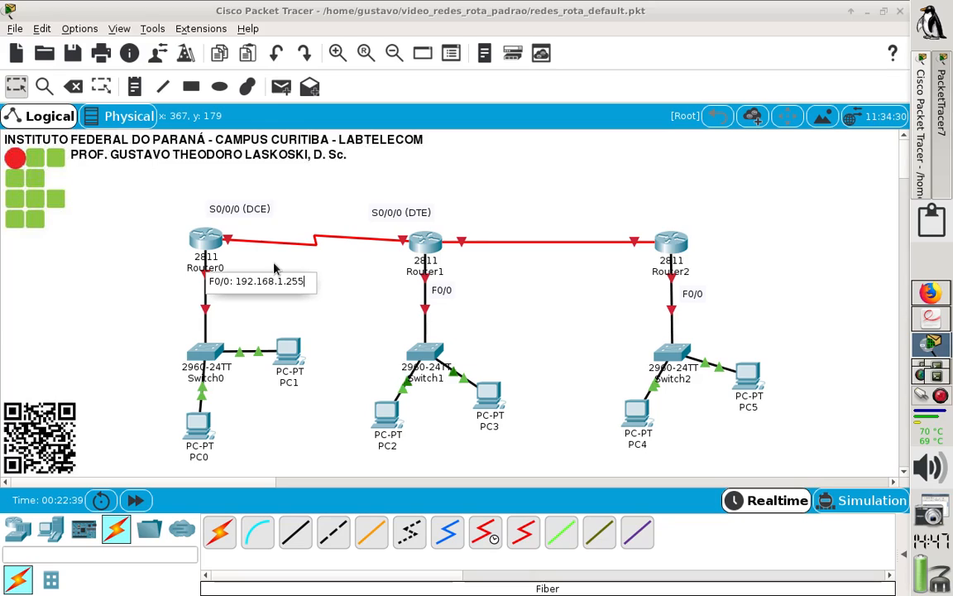
{"action": "key", "text": "BackSpace"}
{"action": "key", "text": "BackSpace"}
{"action": "key", "text": "BackSpace"}
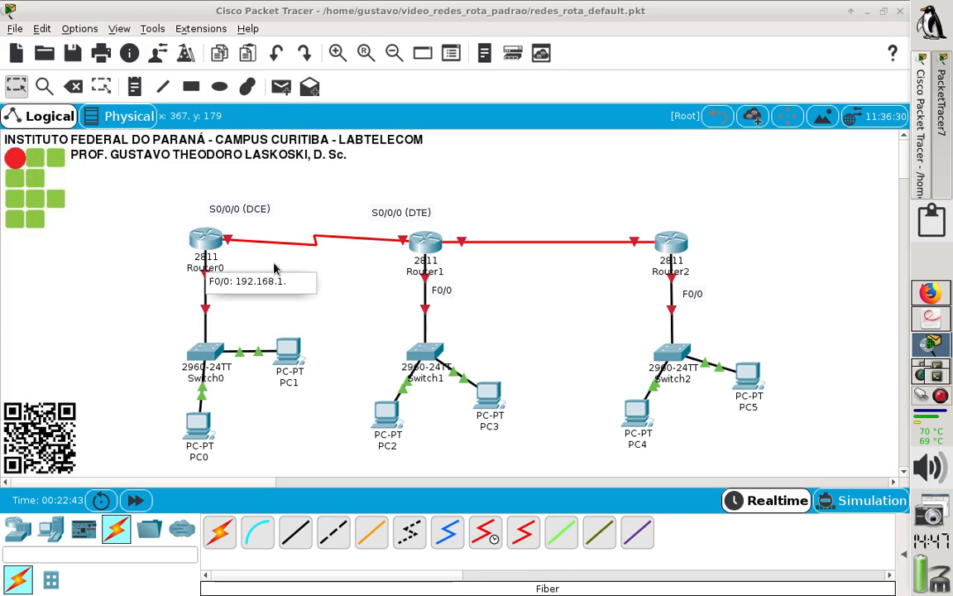
{"action": "type", "text": "1"}
{"action": "type", "text": "555"}
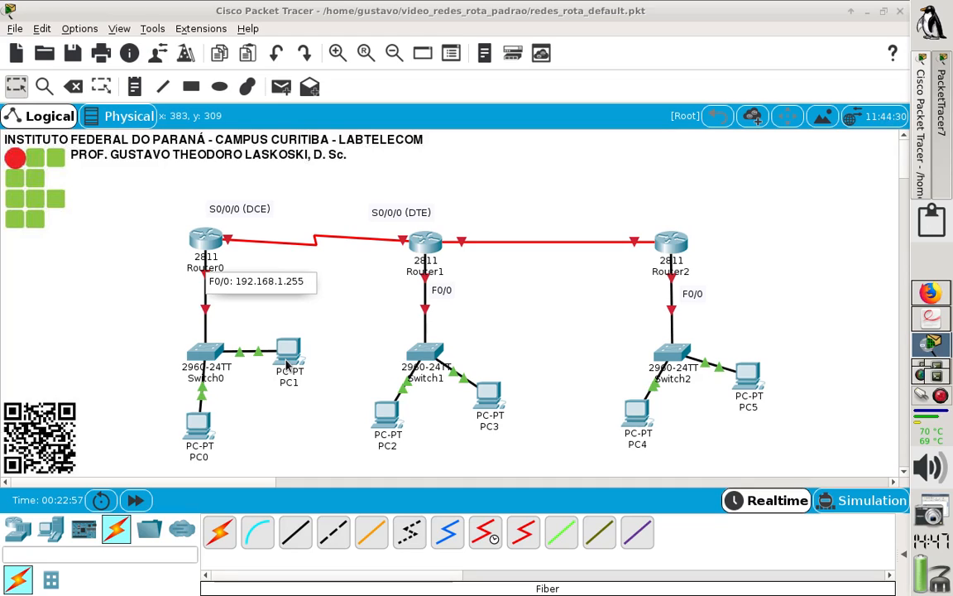
{"action": "key", "text": "BackSpace"}
{"action": "type", "text": "4/24"}
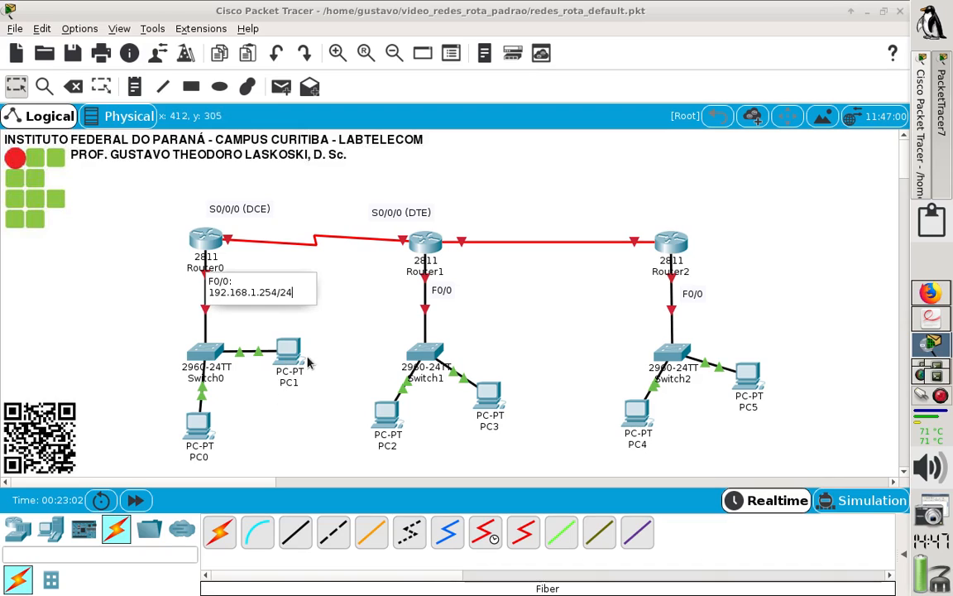
{"action": "left_click", "coordinate": [266, 299]}
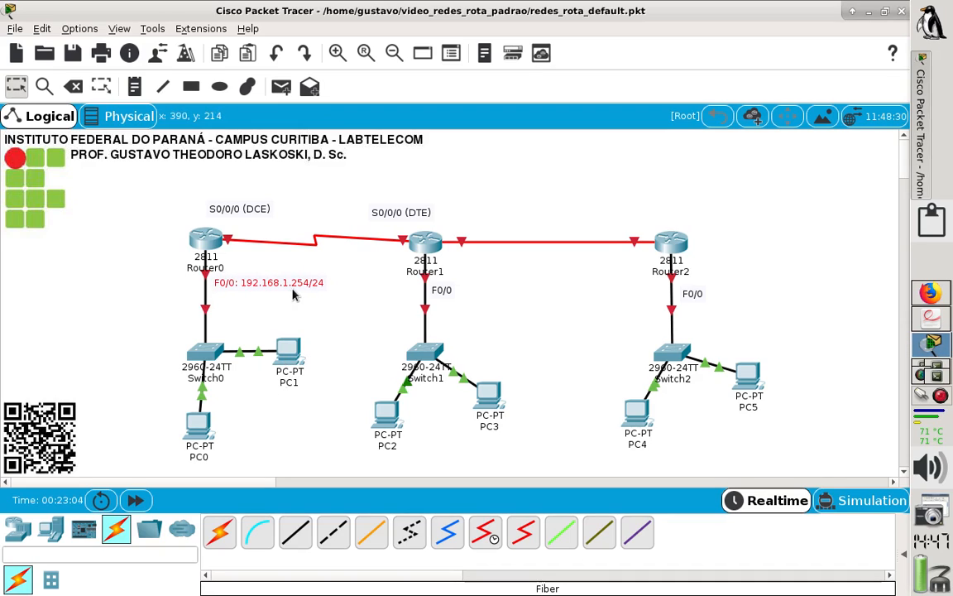
Step: Rename PC0 below Switch0 as 192.168.1.2/24
{"action": "left_click", "coordinate": [203, 456]}
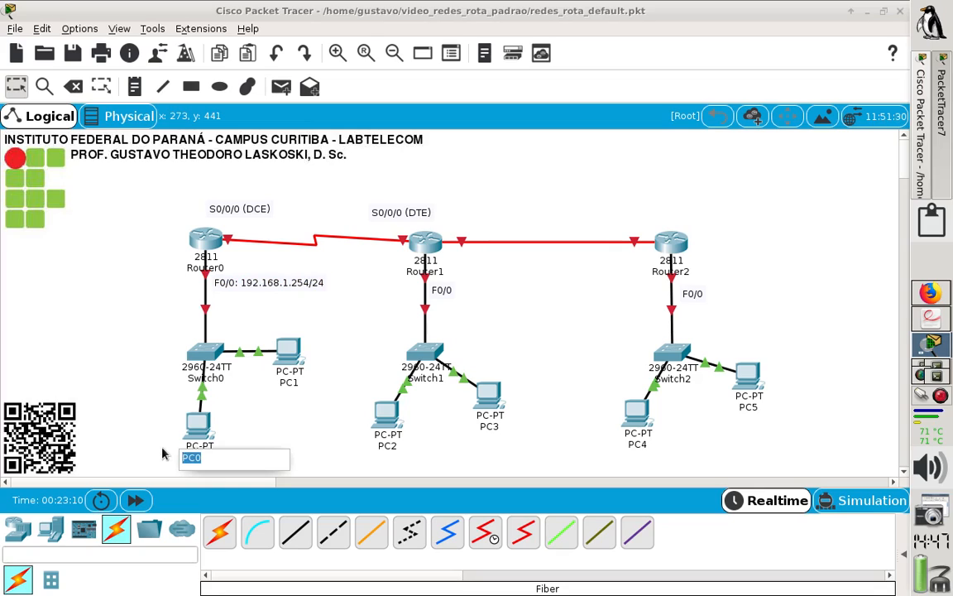
{"action": "type", "text": "192.16"}
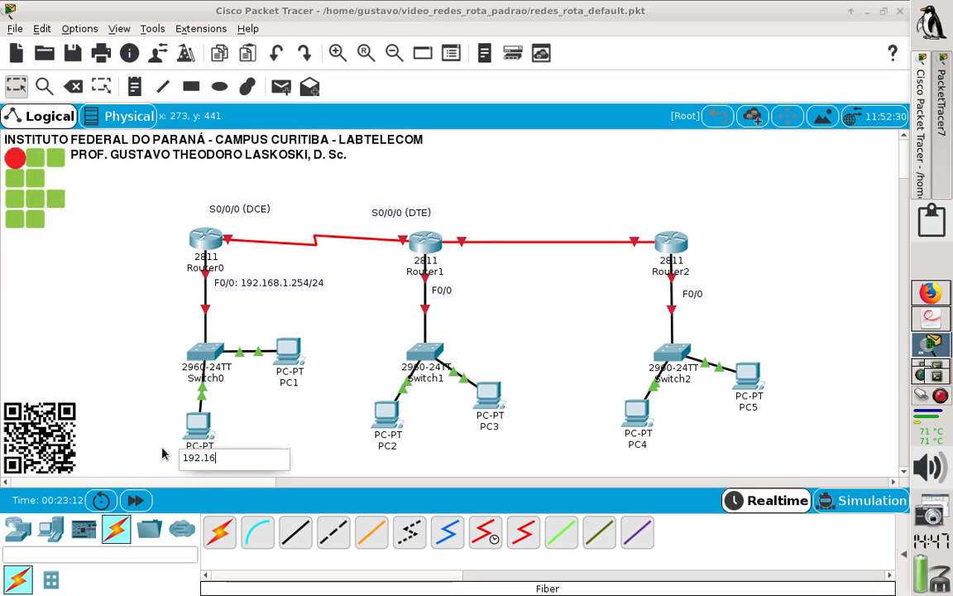
{"action": "type", "text": "8.1.2/24"}
{"action": "key", "text": "Return"}
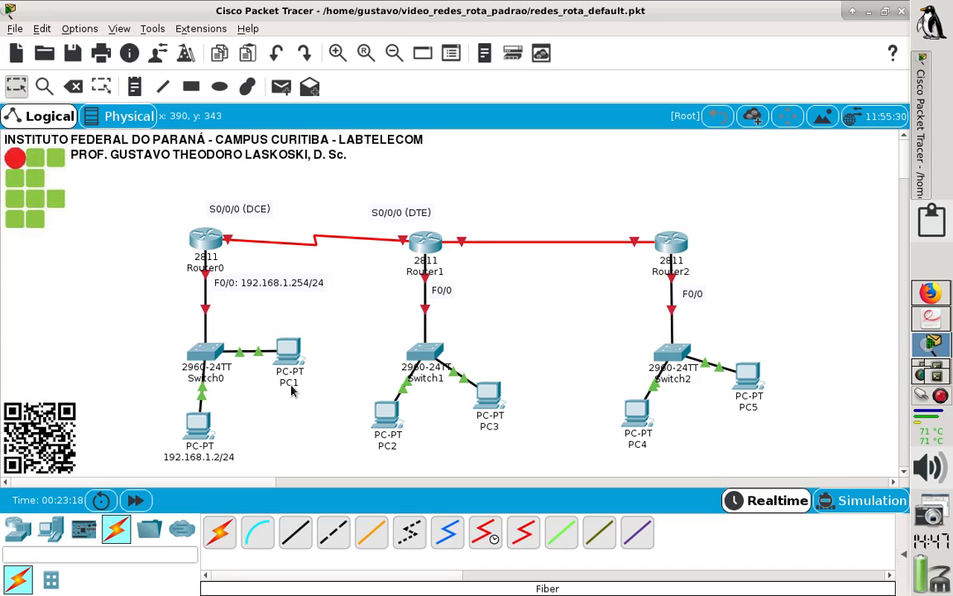
Step: Rename PC1 beside Switch0 as 192.168.1.3/24
{"action": "left_click", "coordinate": [290, 383]}
{"action": "left_click_drag", "start_coordinate": [320, 383], "coordinate": [224, 373]}
{"action": "type", "text": "1"}
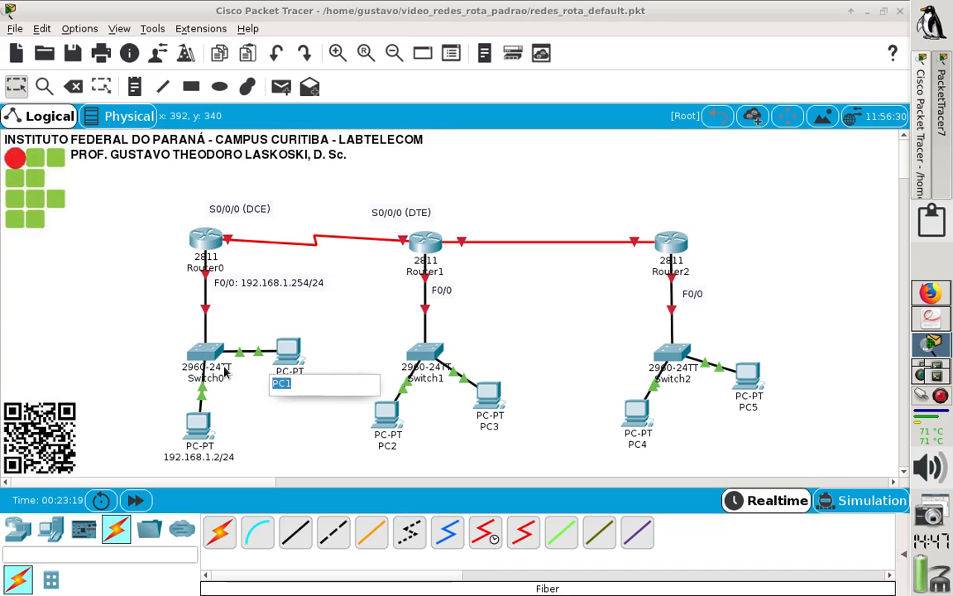
{"action": "type", "text": "92.168."}
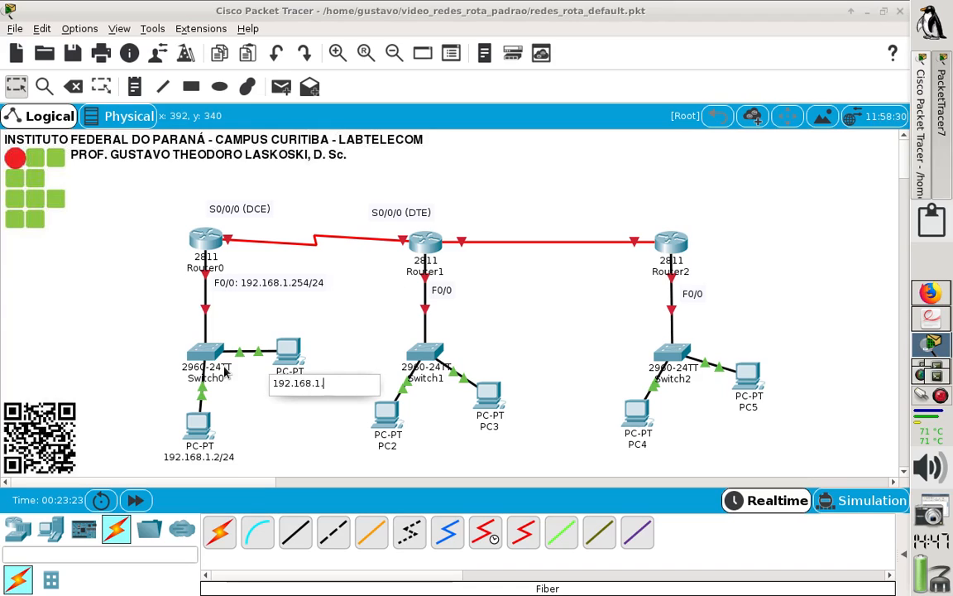
{"action": "type", "text": "1.3"}
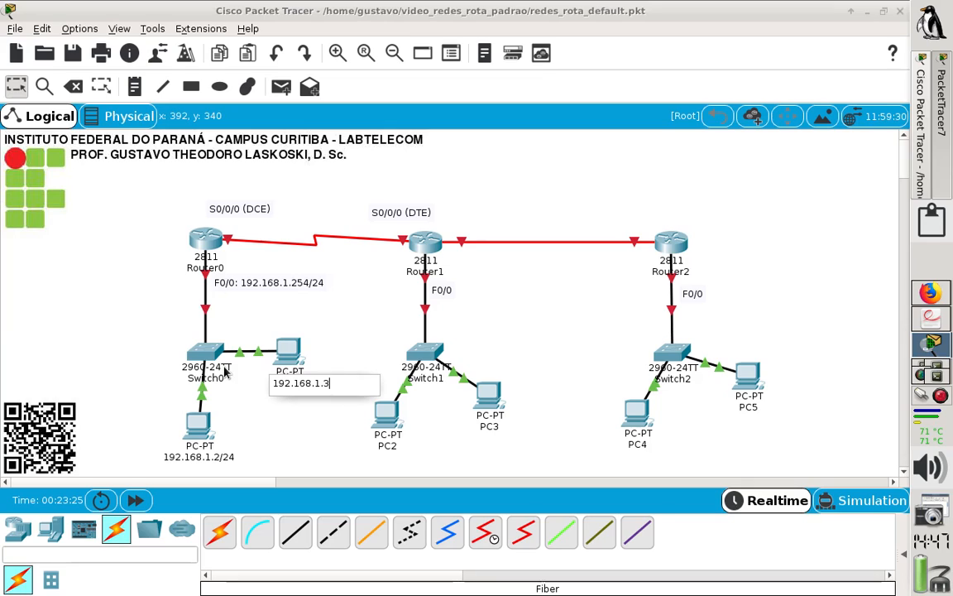
{"action": "type", "text": "/24"}
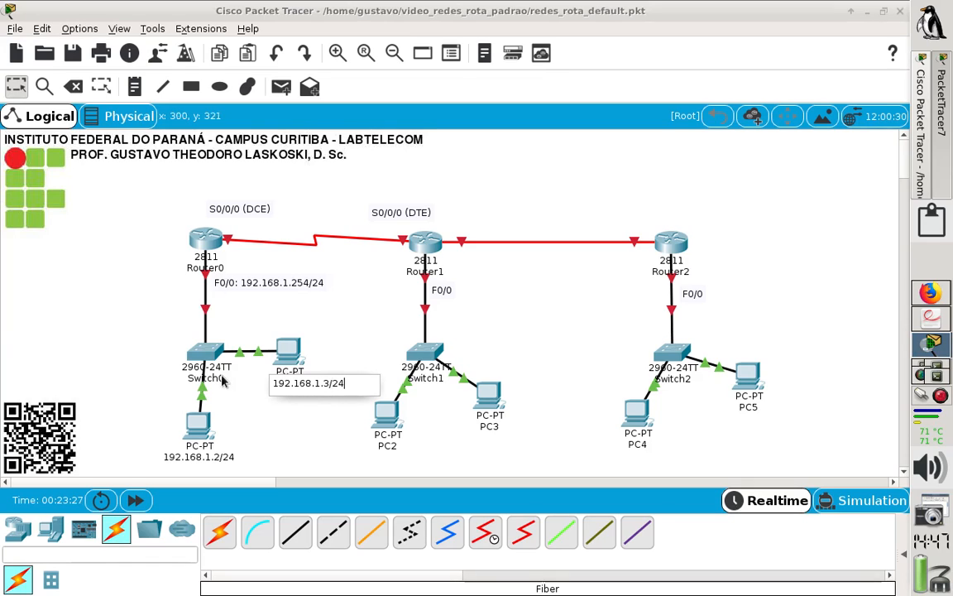
{"action": "key", "text": "Return"}
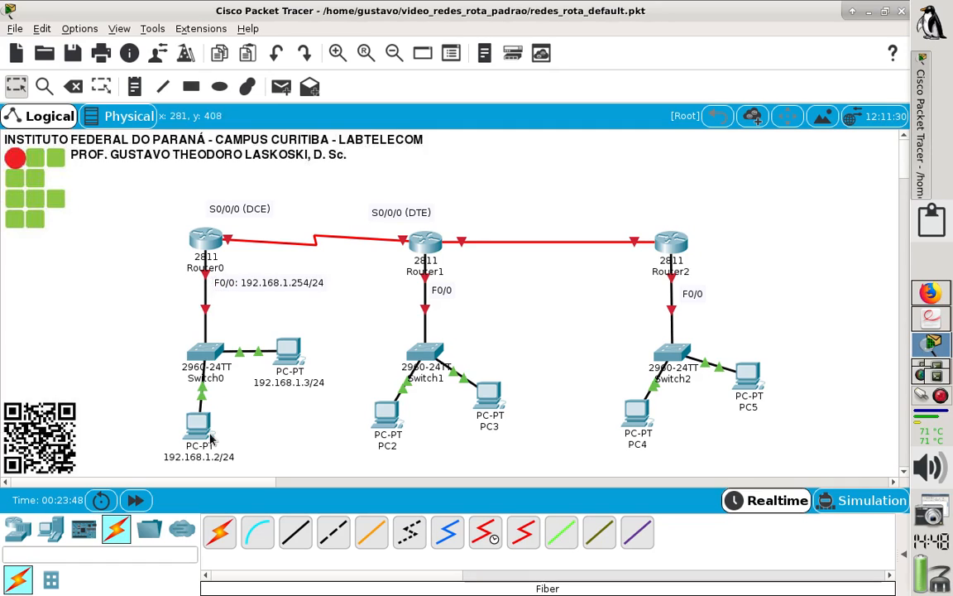
Step: In the IP configuration of the PC labelled 192.168.1.2/24, set the static IP address to 192.168.1.2 with subnet mask 255.255.255.0
{"action": "mouse_move", "coordinate": [204, 432]}
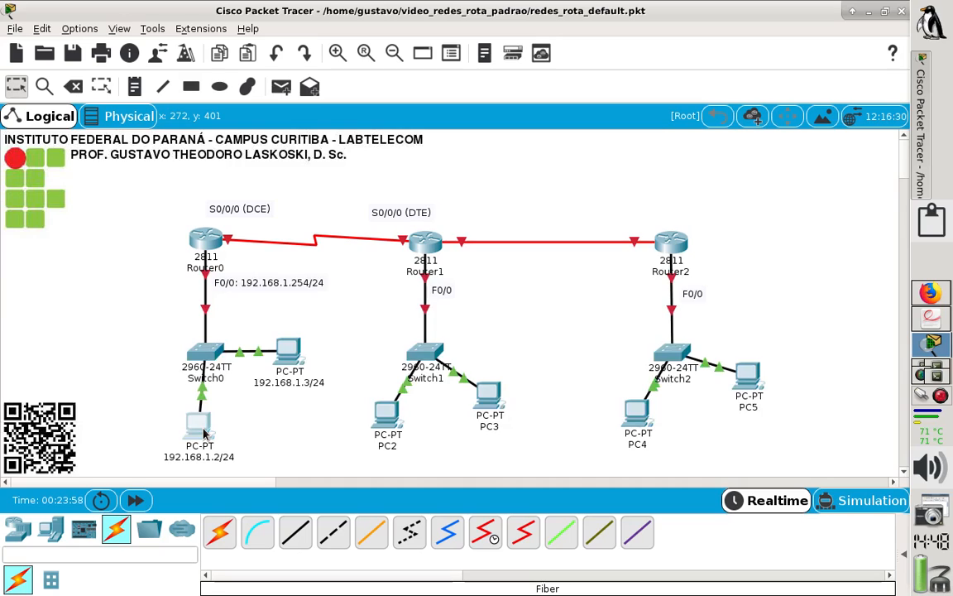
{"action": "left_click", "coordinate": [200, 425]}
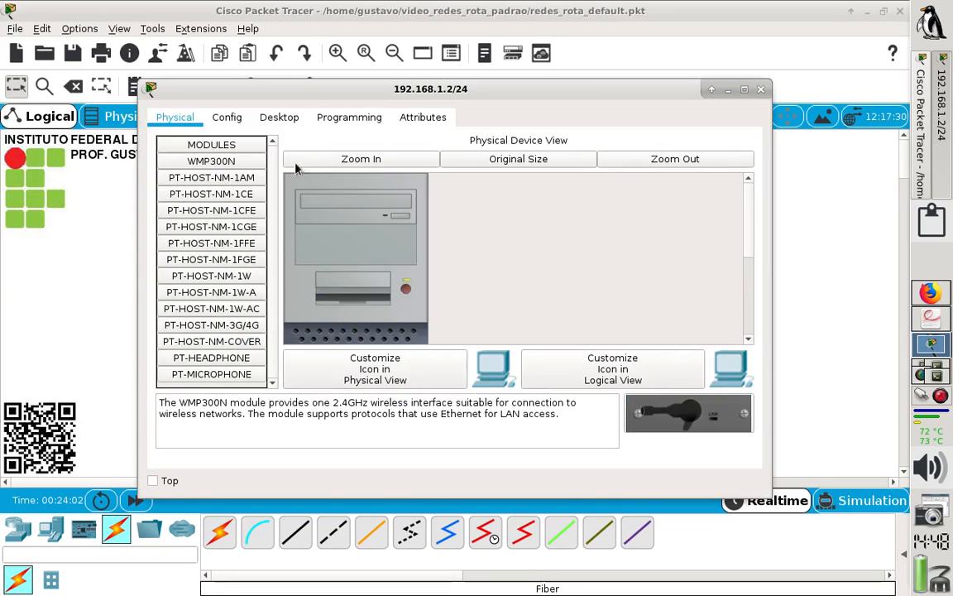
{"action": "left_click", "coordinate": [279, 118]}
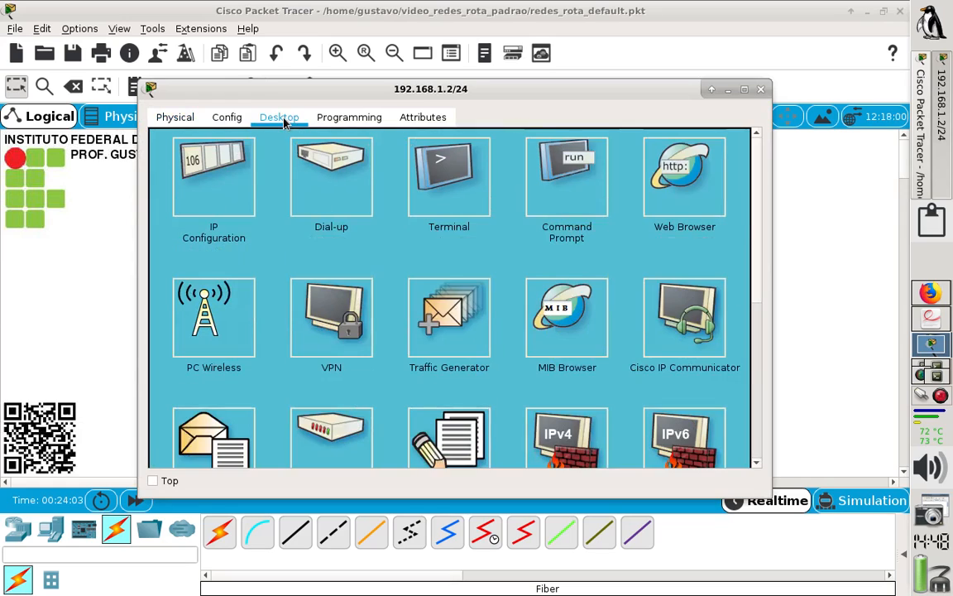
{"action": "left_click", "coordinate": [230, 150]}
{"action": "left_click_drag", "start_coordinate": [315, 86], "coordinate": [482, 82]}
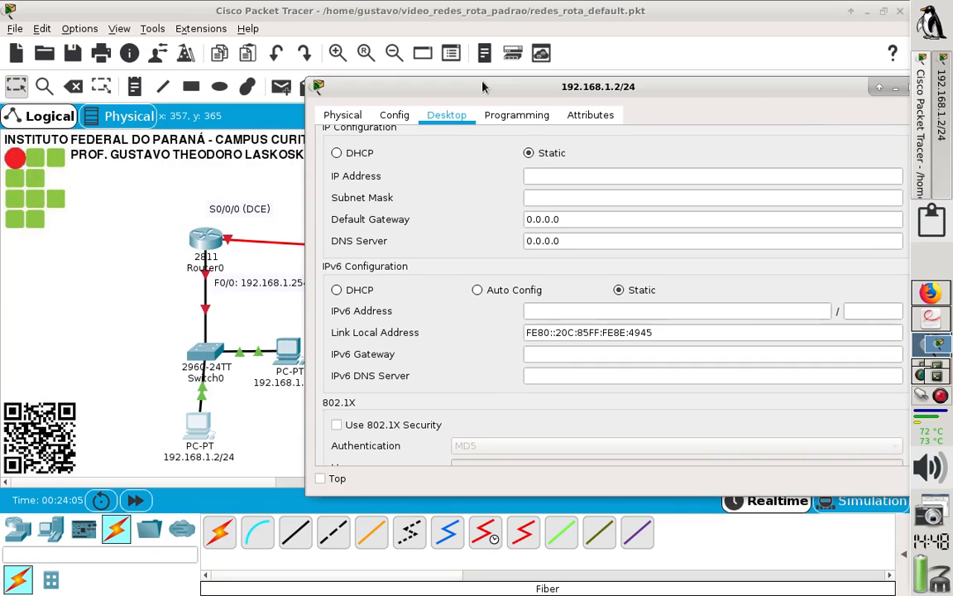
{"action": "left_click", "coordinate": [543, 177]}
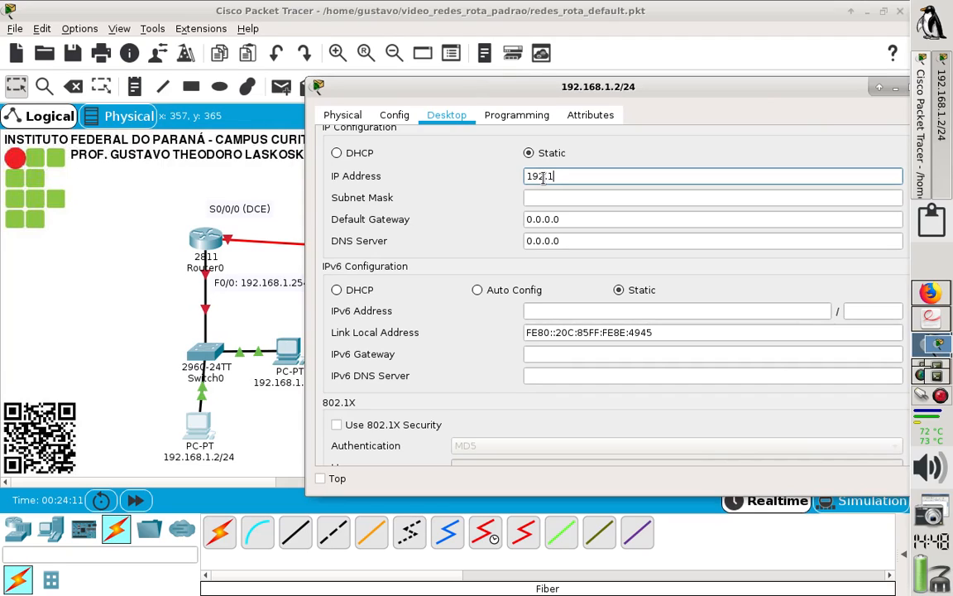
{"action": "type", "text": "192.168.1.2"}
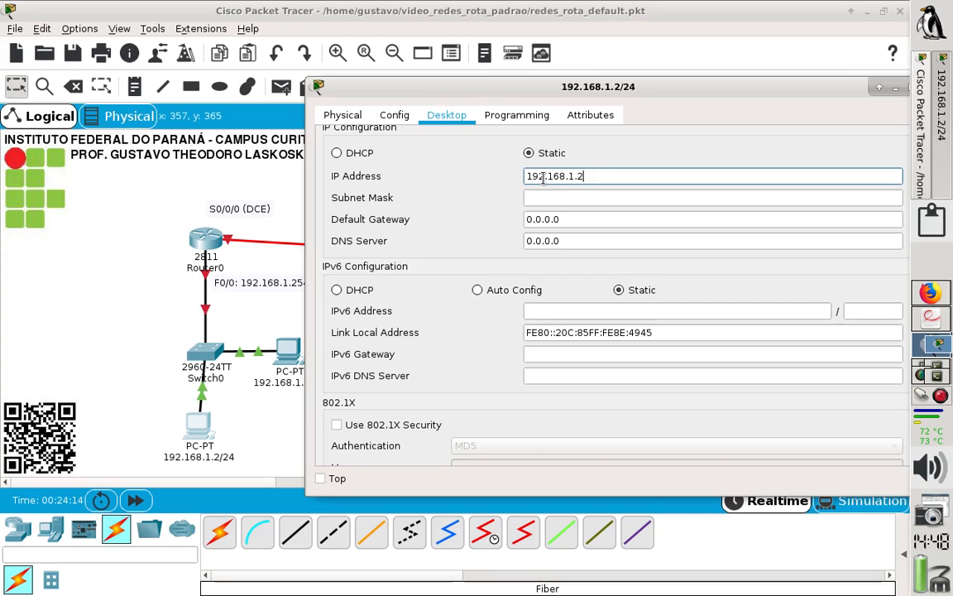
{"action": "left_click", "coordinate": [602, 194]}
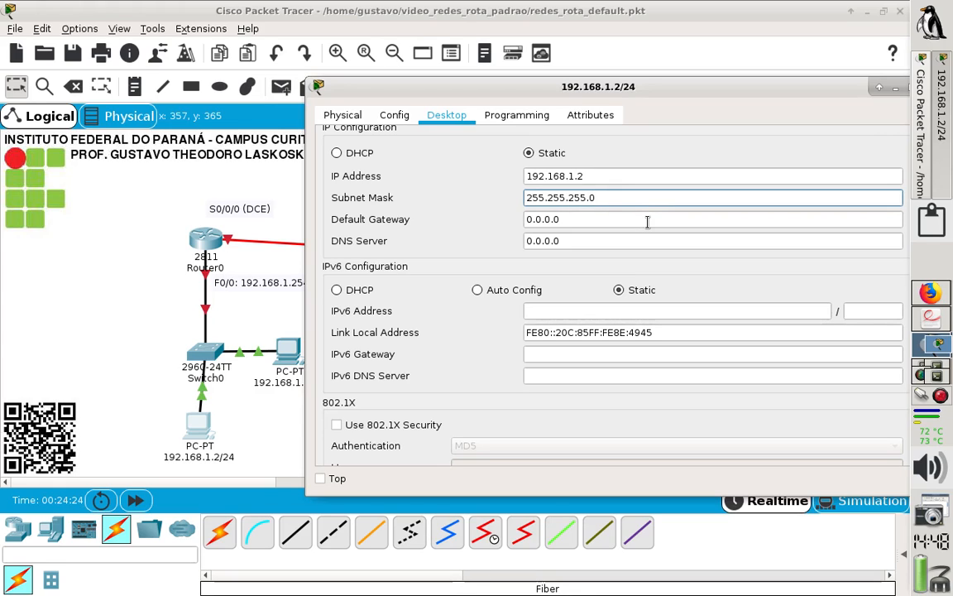
Step: Set both the default gateway and the DNS server of the 192.168.1.2/24 PC to 192.168.1.254
{"action": "left_click", "coordinate": [574, 220]}
{"action": "left_click_drag", "start_coordinate": [574, 220], "coordinate": [517, 221]}
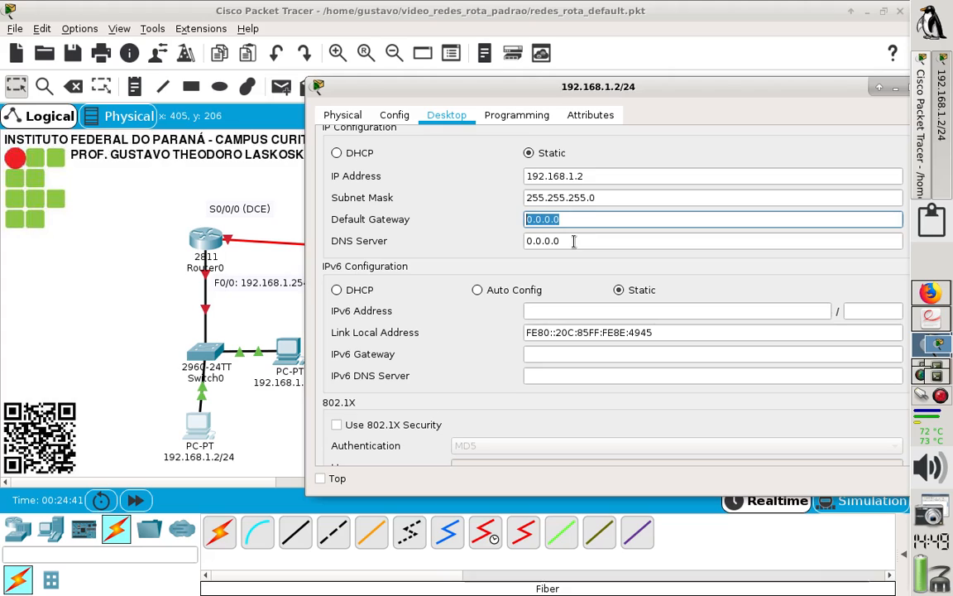
{"action": "type", "text": "192.168.1.254"}
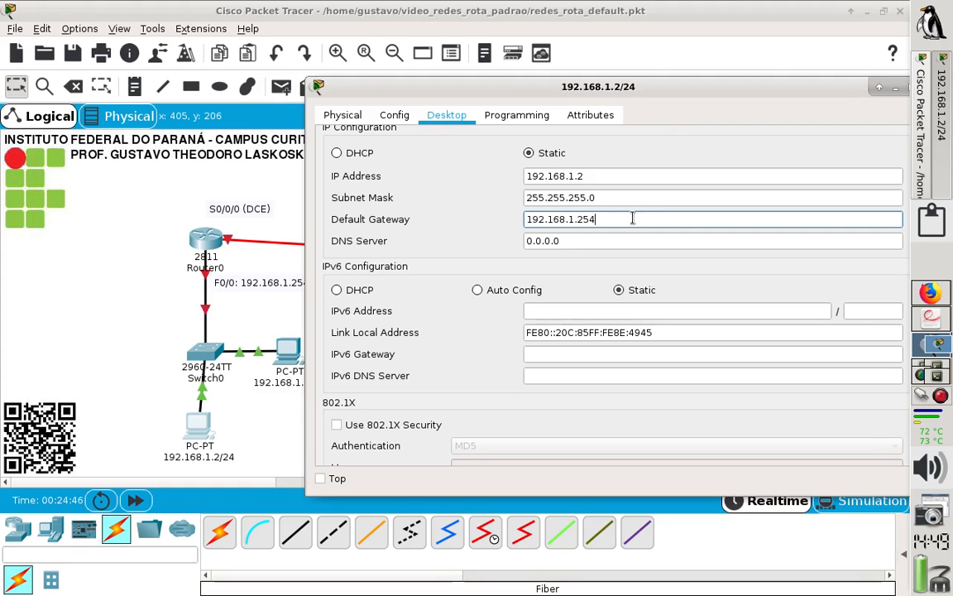
{"action": "left_click_drag", "start_coordinate": [633, 219], "coordinate": [500, 190]}
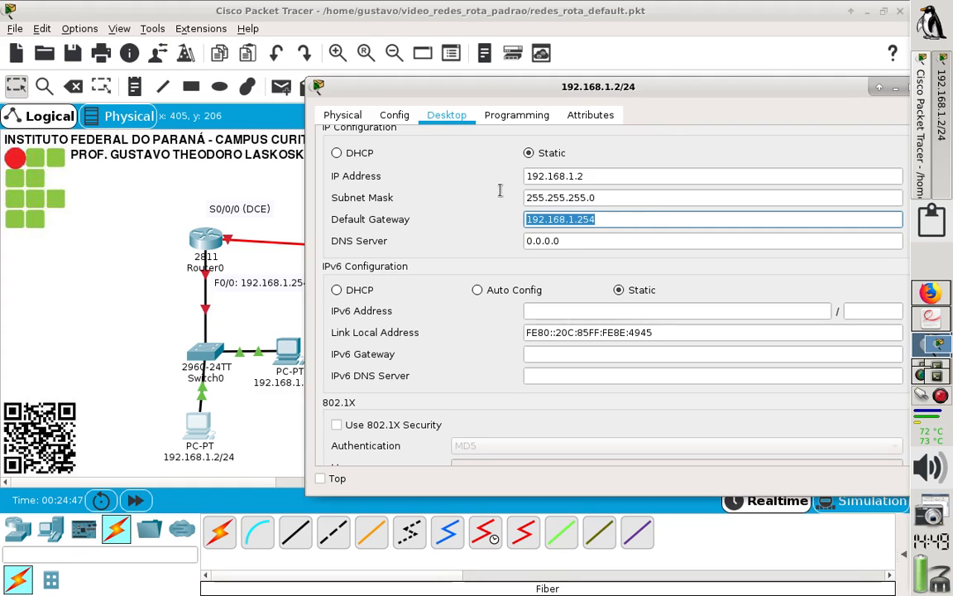
{"action": "key", "text": "ctrl+c"}
{"action": "left_click_drag", "start_coordinate": [585, 241], "coordinate": [432, 208]}
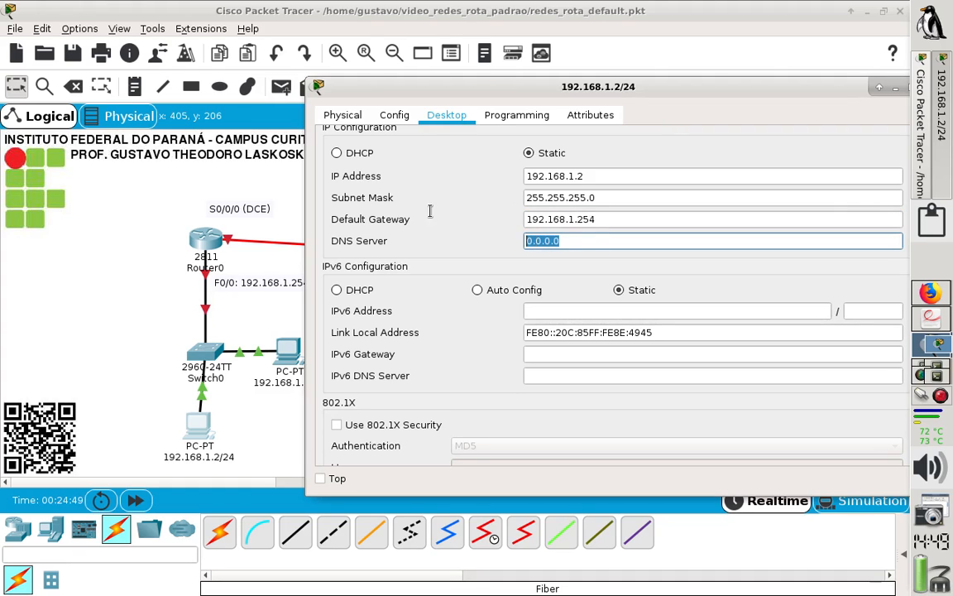
{"action": "key", "text": "ctrl+v"}
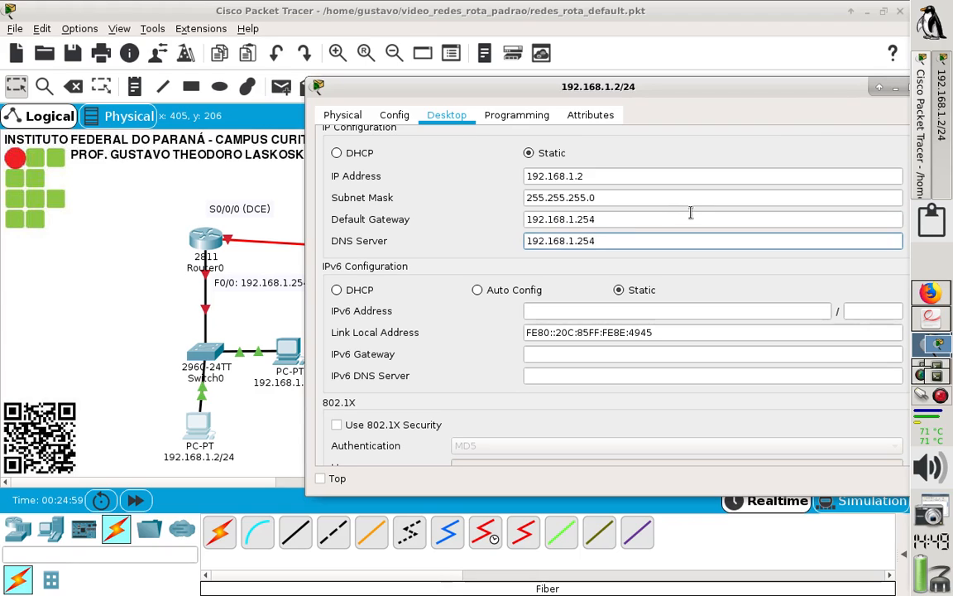
{"action": "left_click_drag", "start_coordinate": [757, 82], "coordinate": [698, 82]}
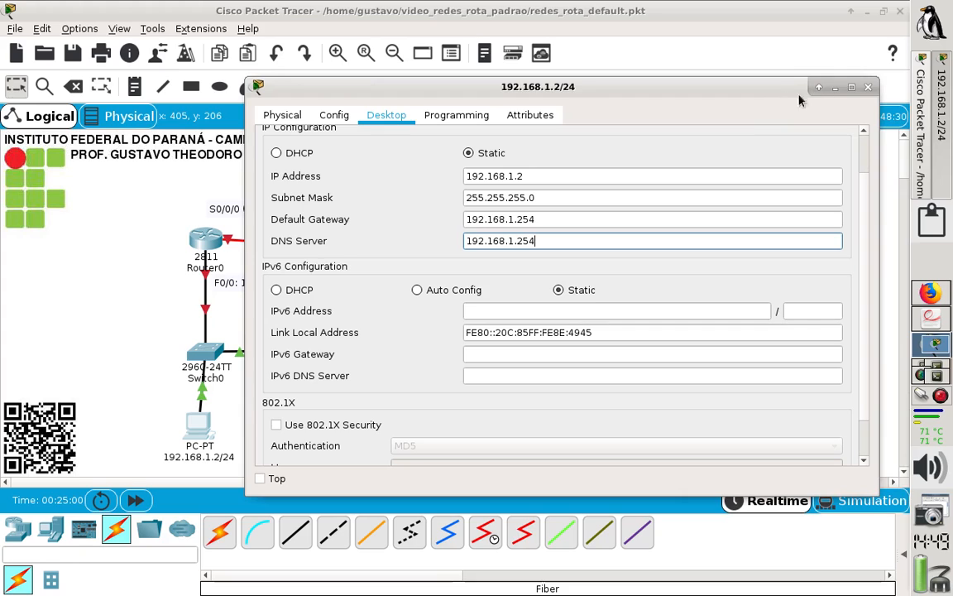
Step: In the IP configuration of the PC labelled 192.168.1.3/24, set the static IP address to 192.168.1.3 with subnet mask 255.255.255.0
{"action": "left_click", "coordinate": [868, 88]}
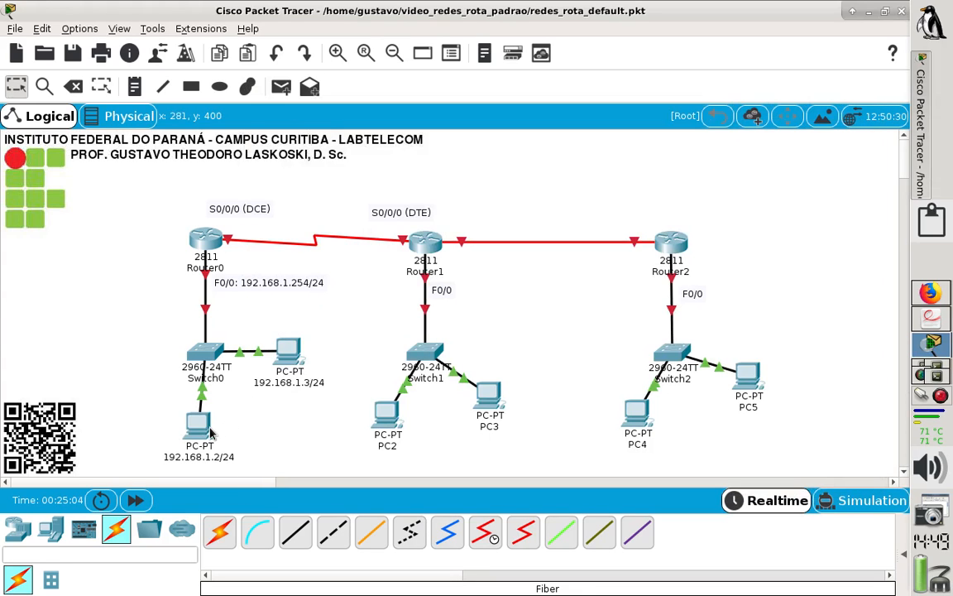
{"action": "mouse_move", "coordinate": [211, 431]}
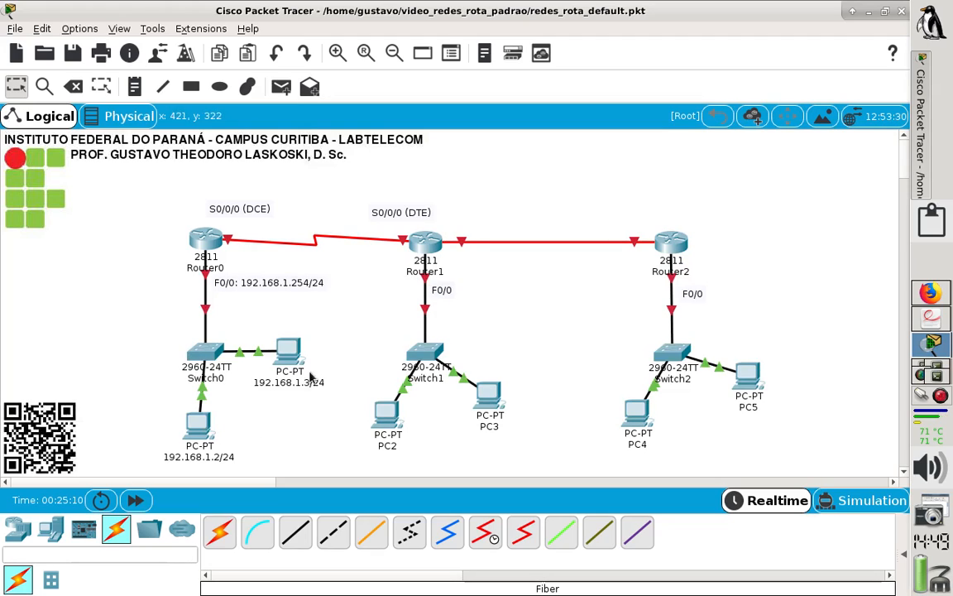
{"action": "left_click", "coordinate": [928, 318]}
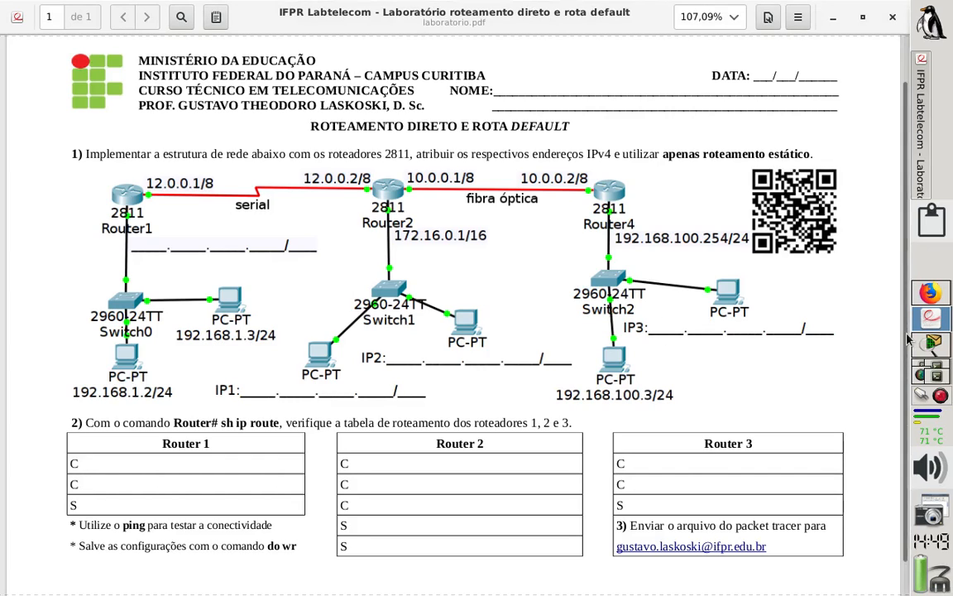
{"action": "left_click", "coordinate": [932, 343]}
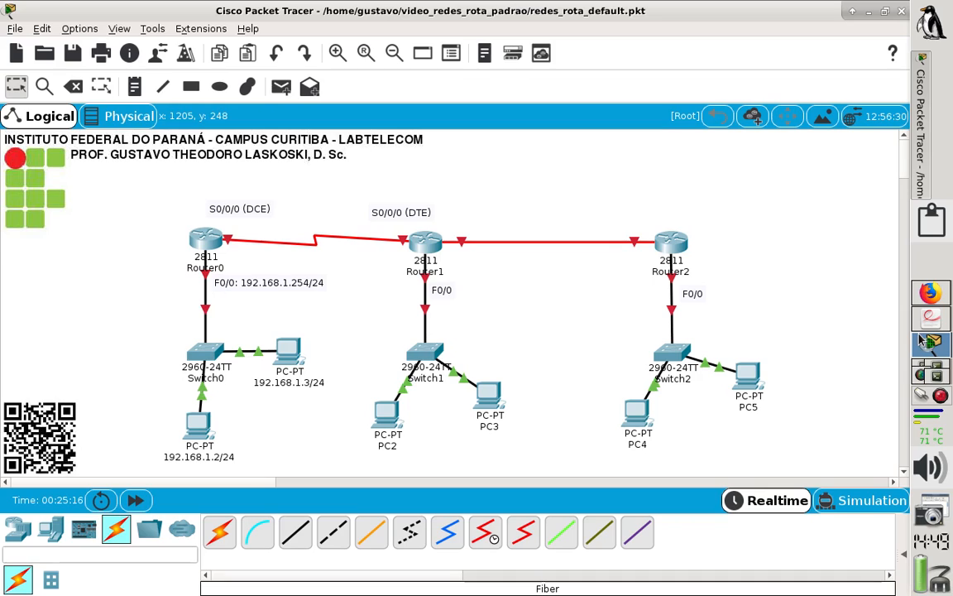
{"action": "left_click", "coordinate": [286, 383]}
{"action": "left_click", "coordinate": [289, 357]}
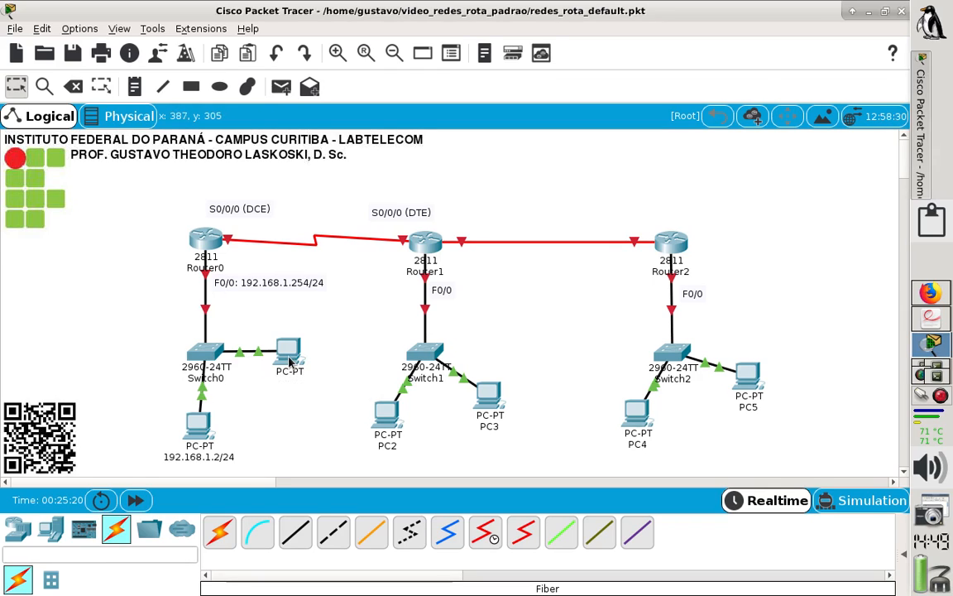
{"action": "left_click", "coordinate": [289, 360]}
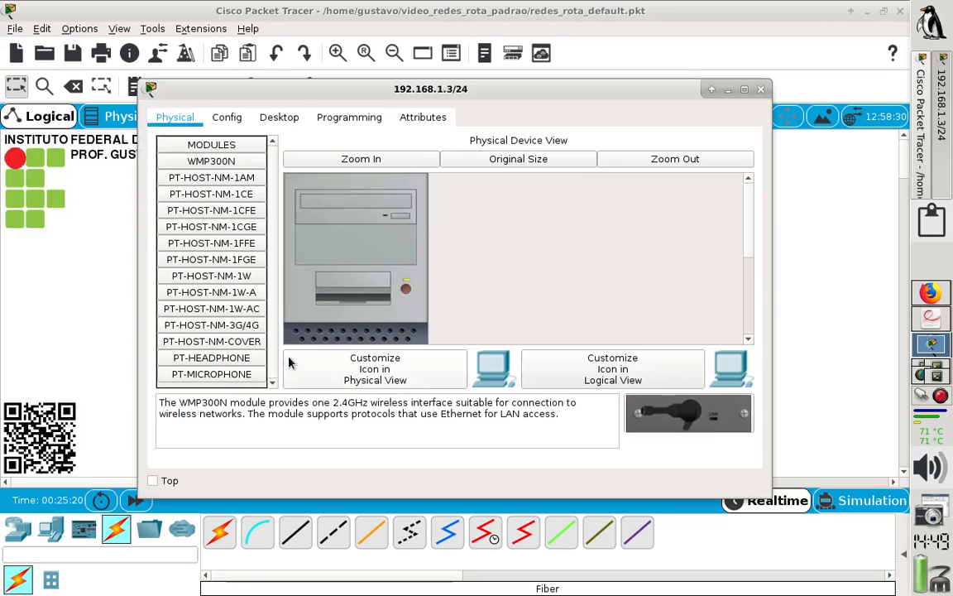
{"action": "left_click", "coordinate": [283, 126]}
{"action": "left_click", "coordinate": [217, 187]}
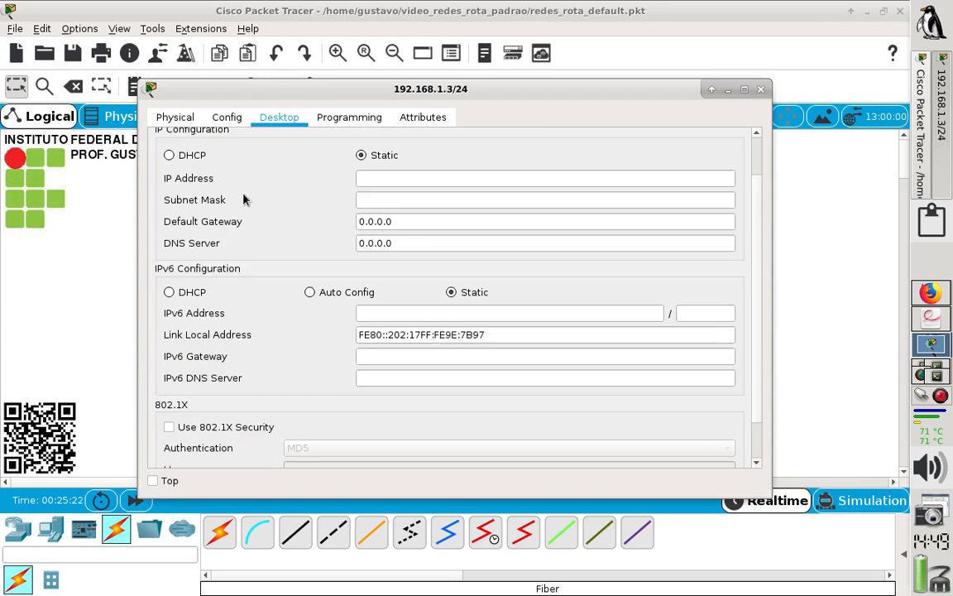
{"action": "left_click", "coordinate": [383, 182]}
{"action": "type", "text": "192"}
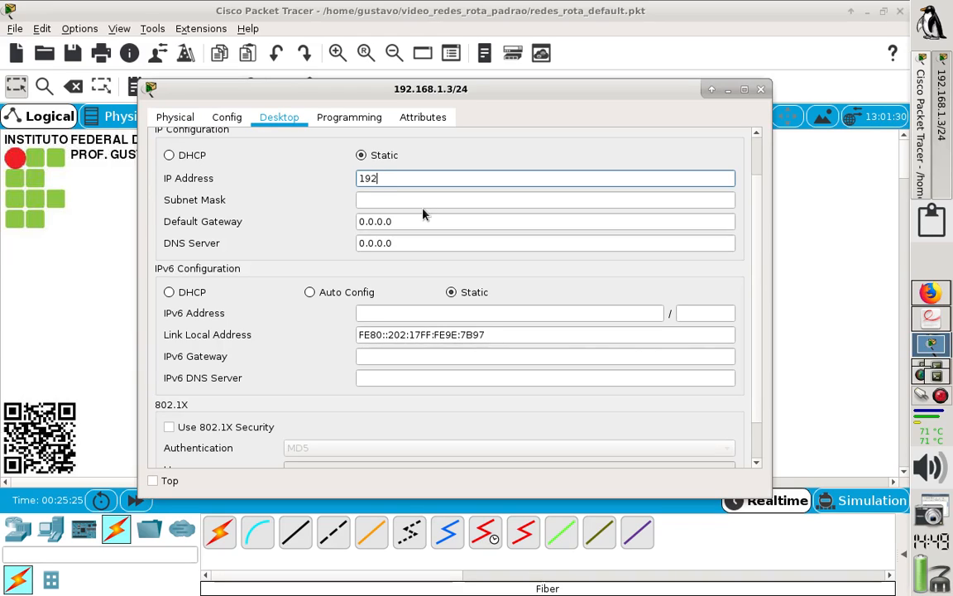
{"action": "type", "text": ".168.1.3"}
{"action": "left_click", "coordinate": [453, 202]}
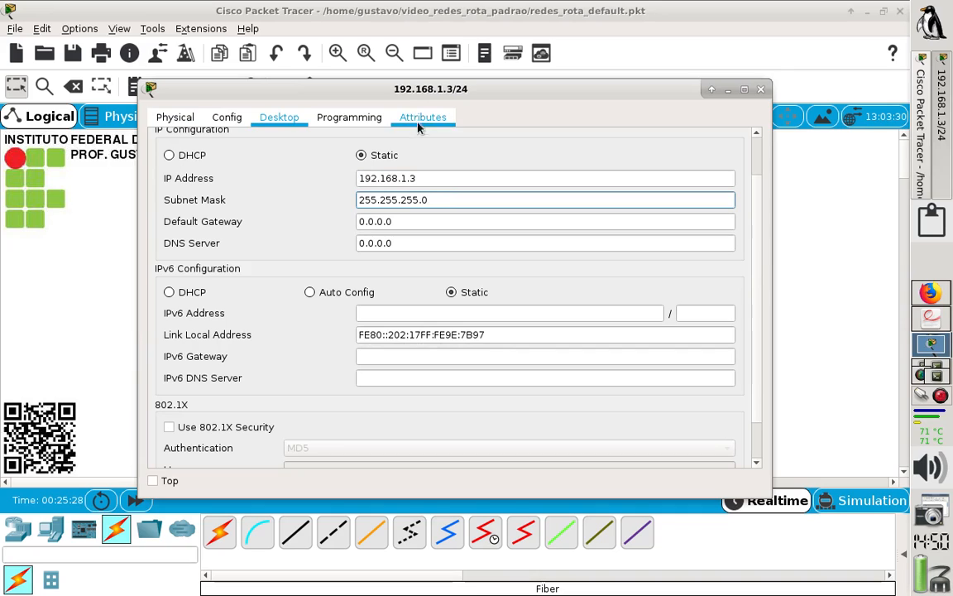
Step: Set both the default gateway and the DNS server of the 192.168.1.3/24 PC to 192.168.1.254, and close its settings
{"action": "left_click_drag", "start_coordinate": [364, 87], "coordinate": [603, 81]}
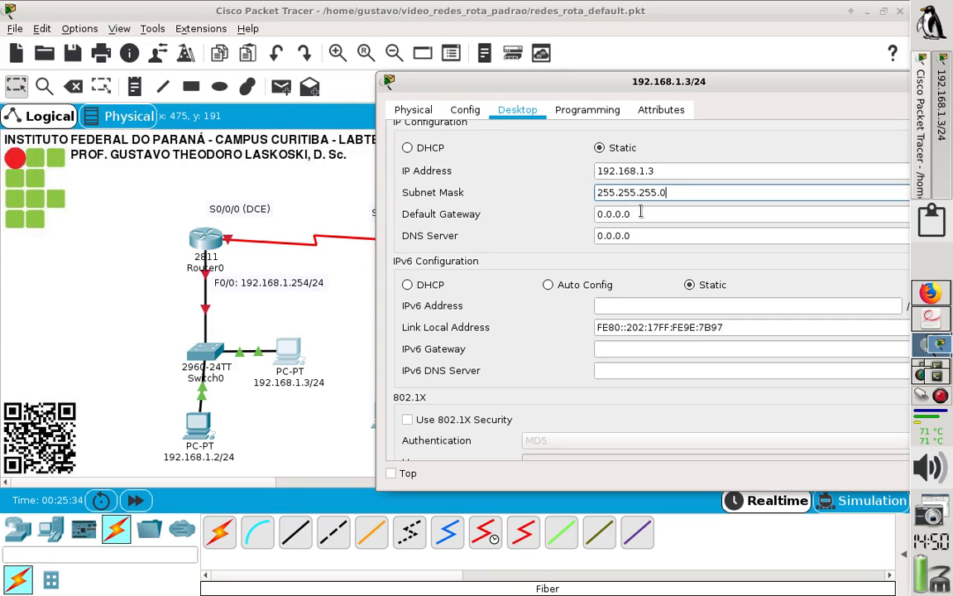
{"action": "left_click_drag", "start_coordinate": [633, 213], "coordinate": [478, 215]}
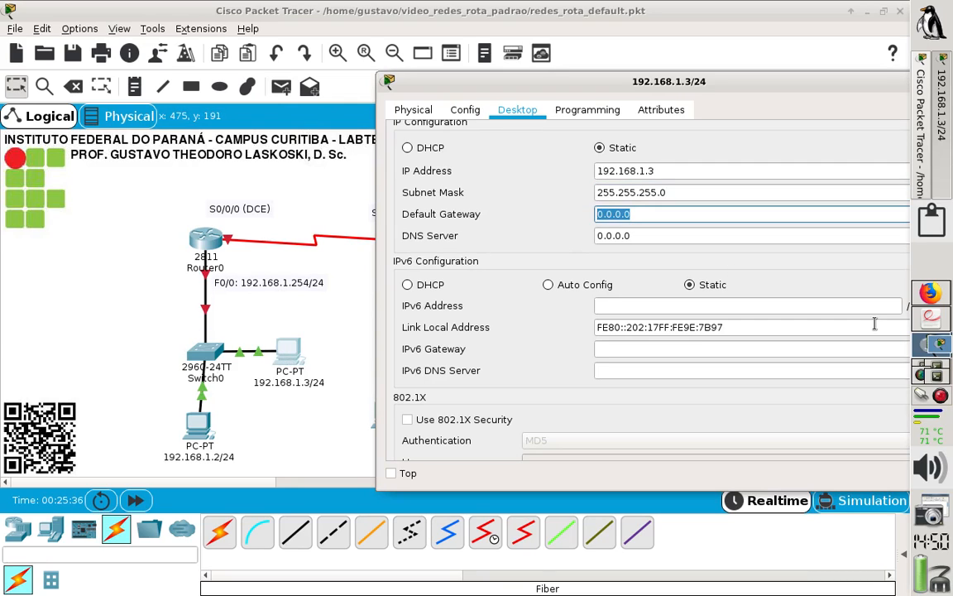
{"action": "type", "text": "192.168.1.254"}
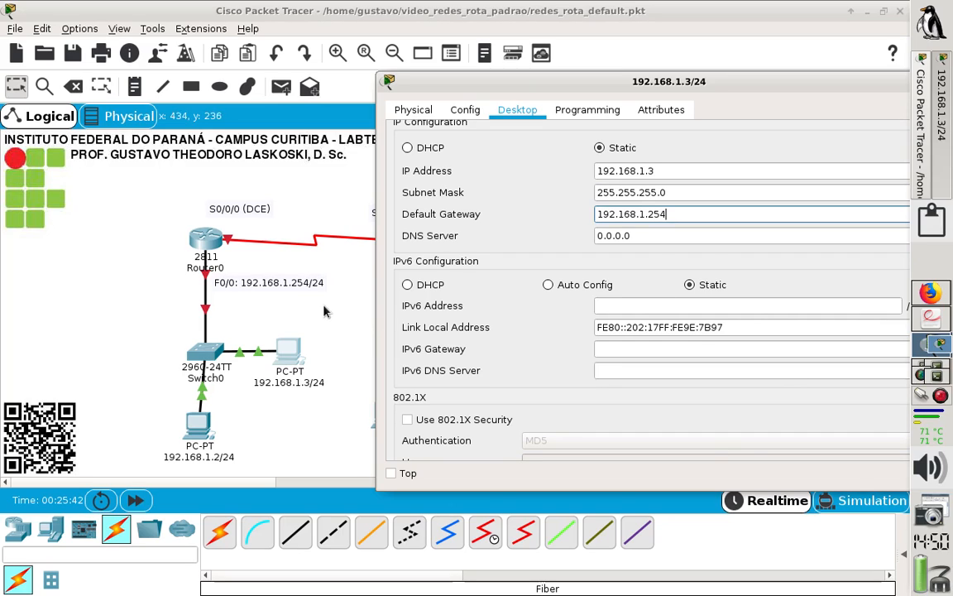
{"action": "key", "text": "Tab"}
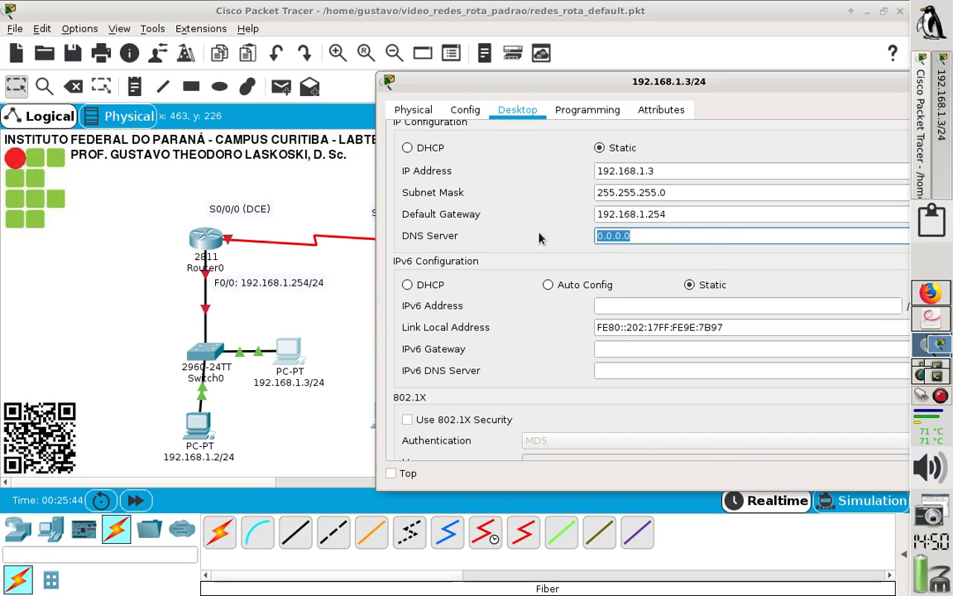
{"action": "key", "text": "ctrl+v"}
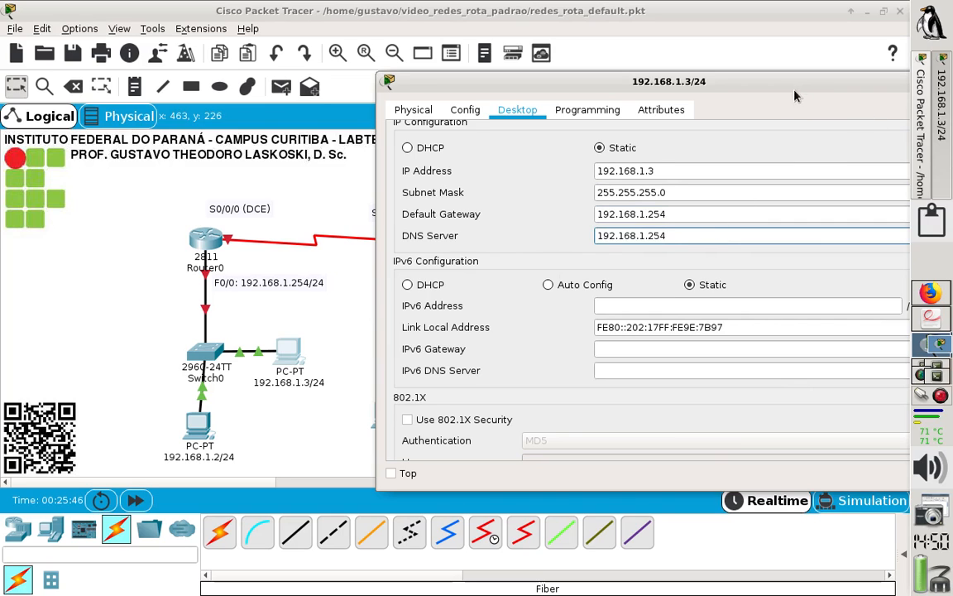
{"action": "left_click_drag", "start_coordinate": [794, 89], "coordinate": [759, 92]}
{"action": "left_click_drag", "start_coordinate": [883, 82], "coordinate": [819, 93]}
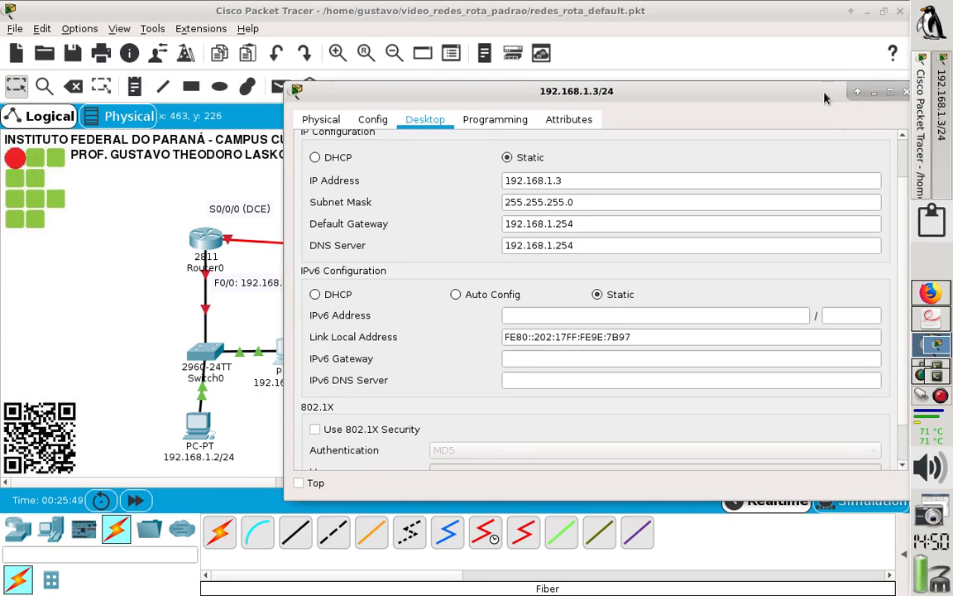
{"action": "left_click", "coordinate": [903, 93]}
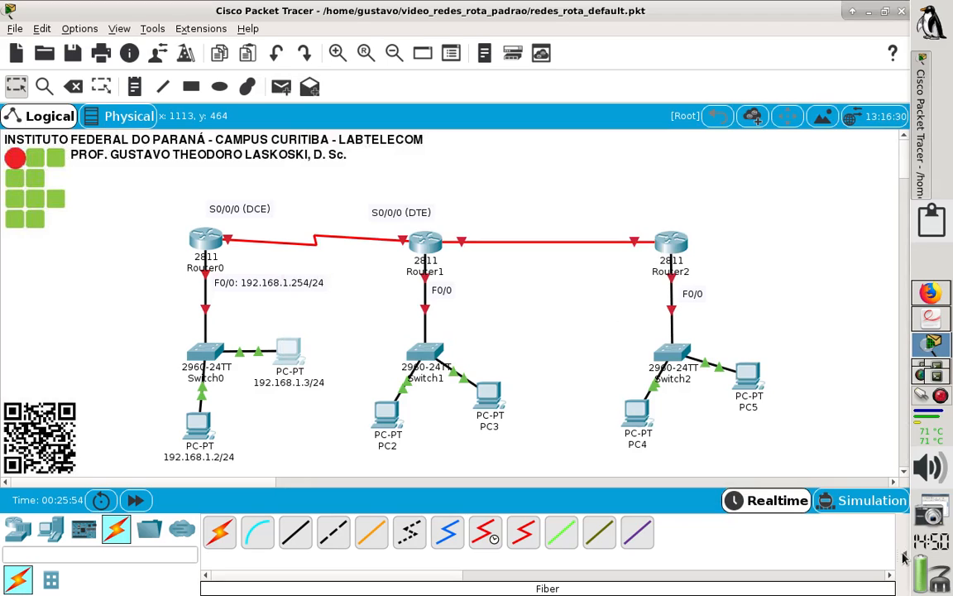
Step: Test connectivity by sending a simple PDU from the 192.168.1.2/24 PC to the 192.168.1.3/24 PC
{"action": "left_click", "coordinate": [903, 559]}
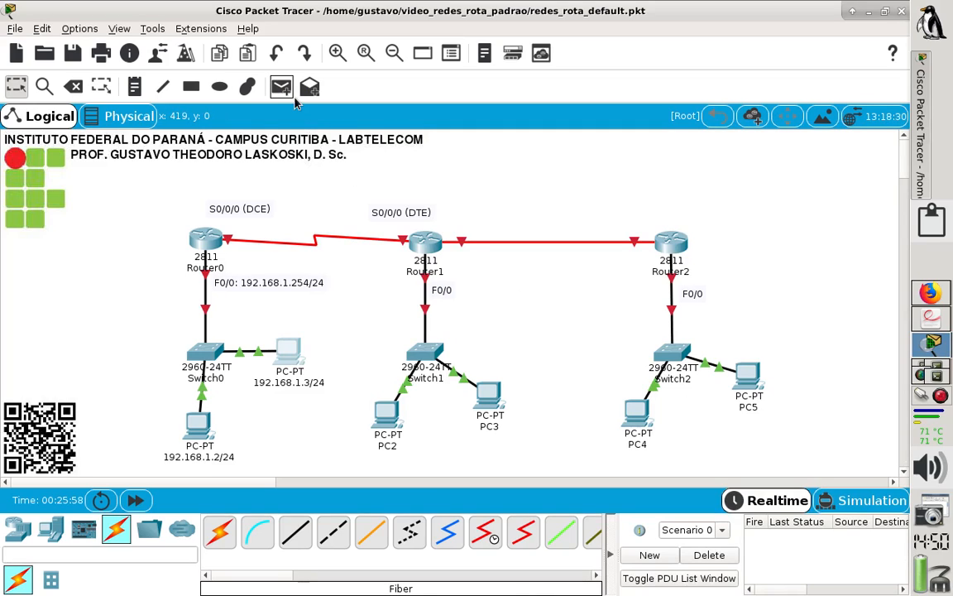
{"action": "left_click", "coordinate": [281, 87]}
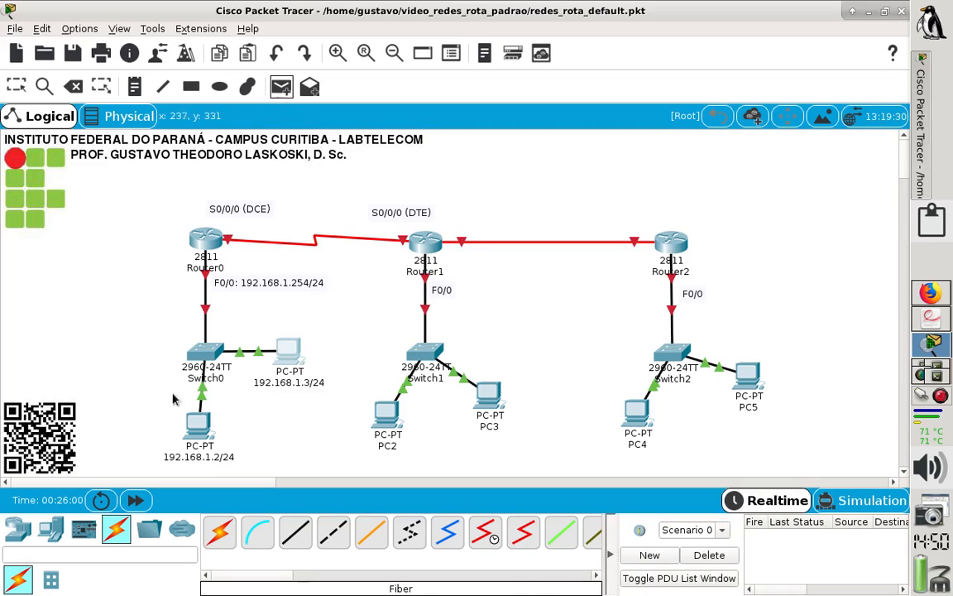
{"action": "left_click", "coordinate": [198, 425]}
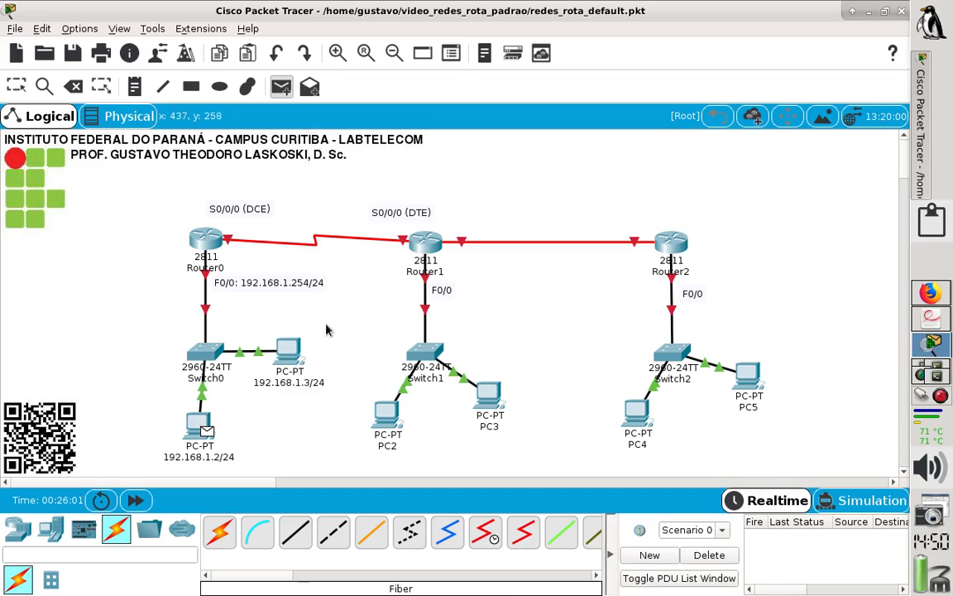
{"action": "left_click", "coordinate": [281, 346]}
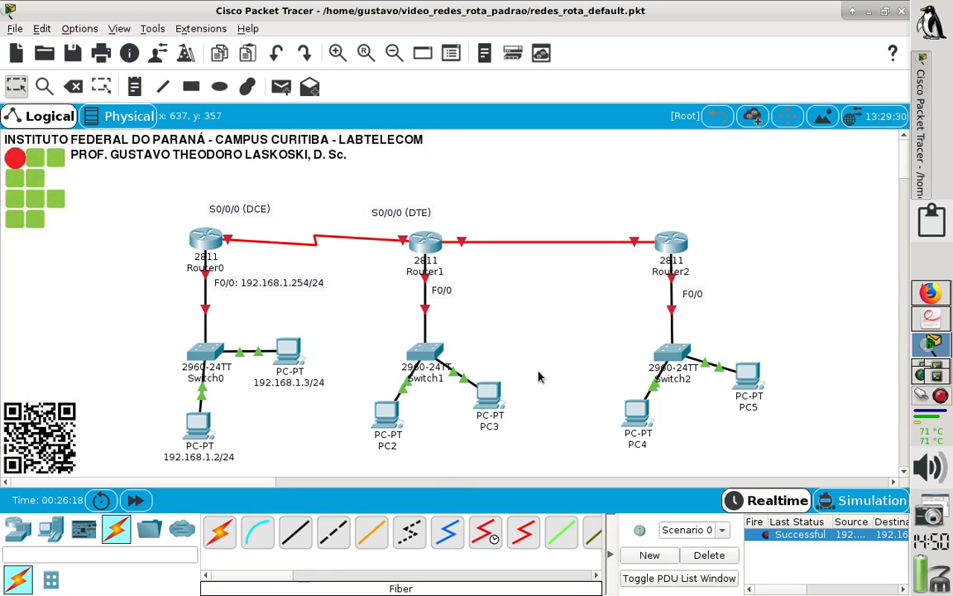
Step: Following the lab sheet, complete the F0/0 label under Router1 as F0/0: 172.16.0.1/16
{"action": "left_click", "coordinate": [930, 320]}
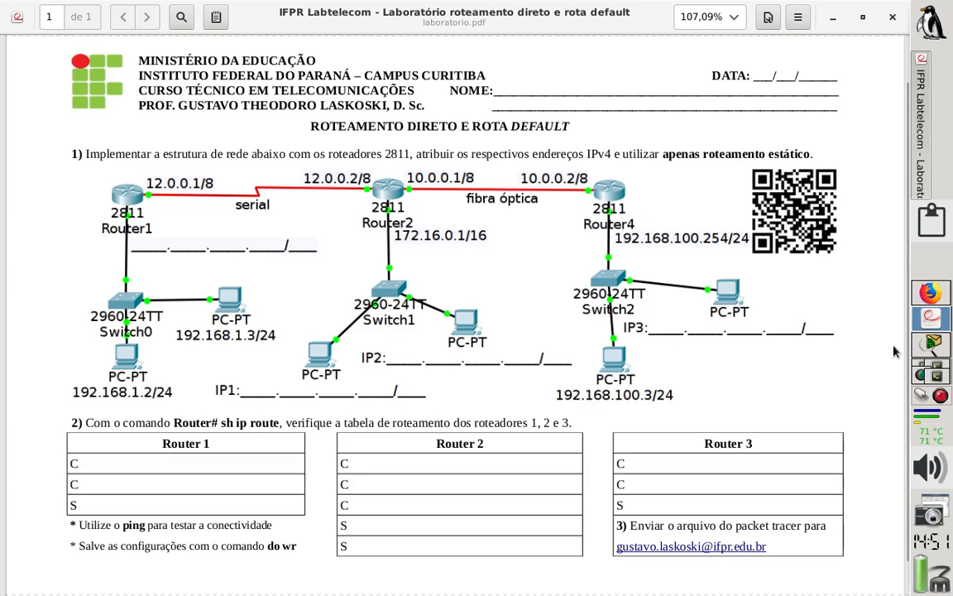
{"action": "left_click", "coordinate": [931, 348]}
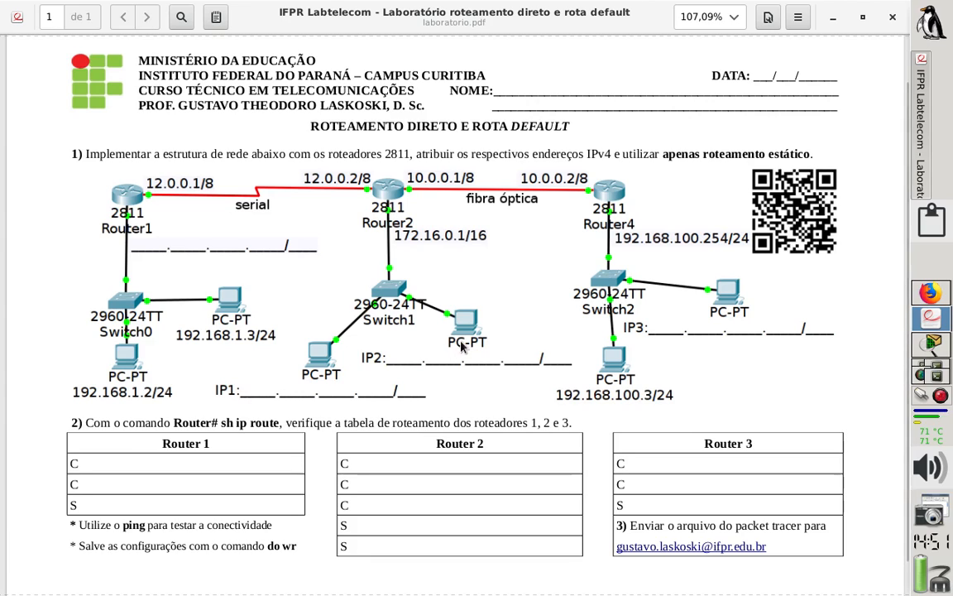
{"action": "left_click", "coordinate": [932, 346]}
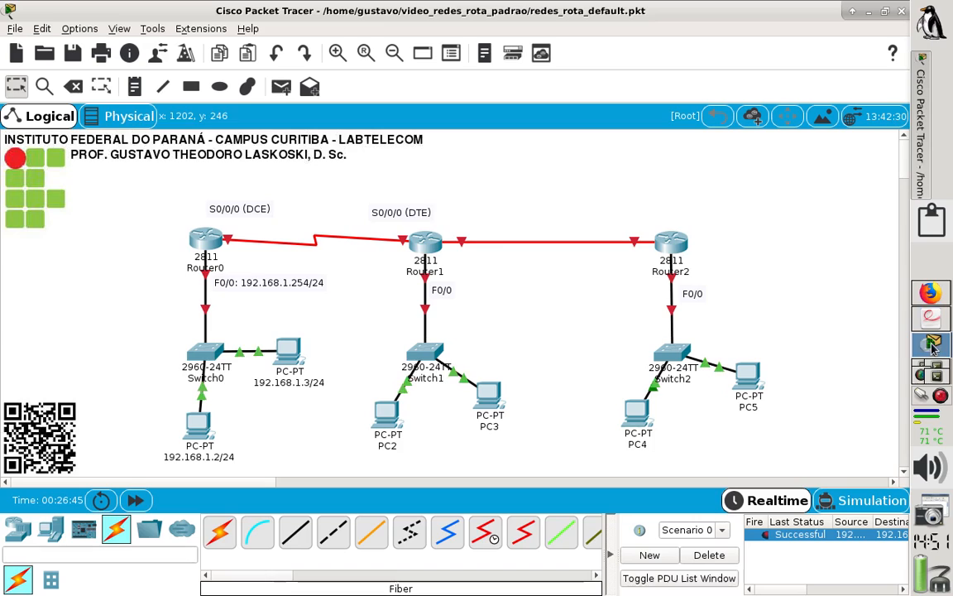
{"action": "double_click", "coordinate": [450, 290]}
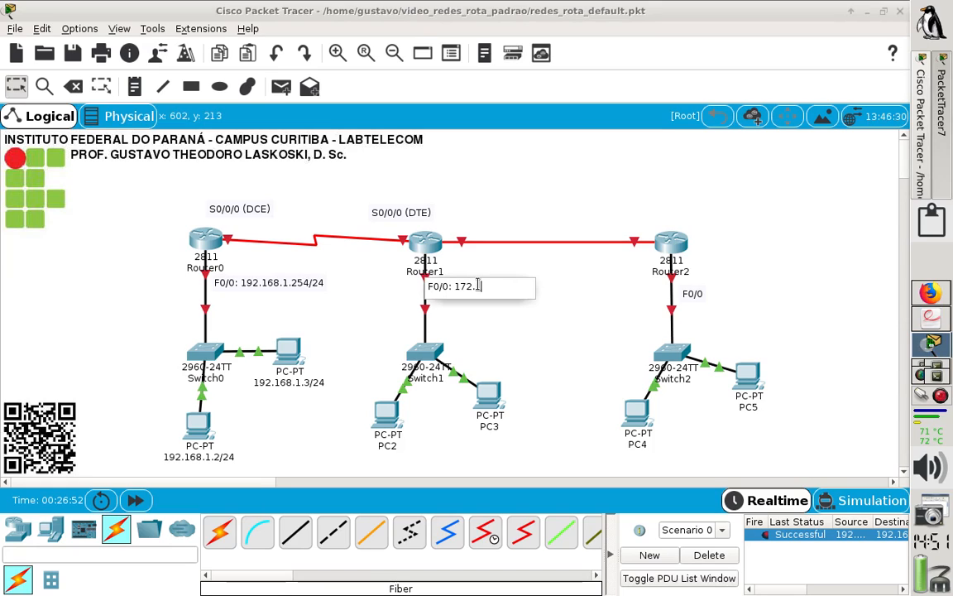
{"action": "type", "text": ": 172.16.0.1/"}
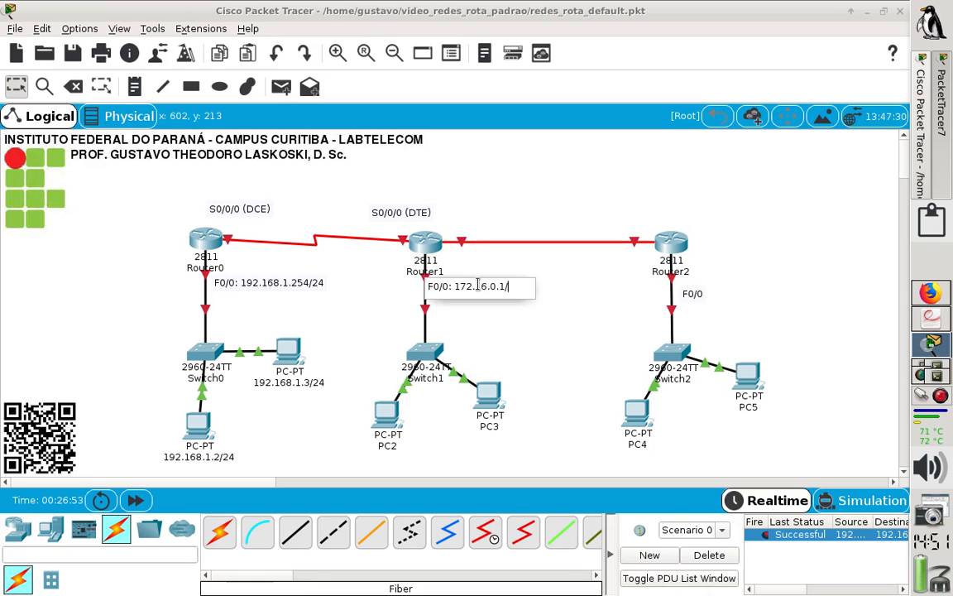
{"action": "type", "text": "16"}
{"action": "left_click", "coordinate": [546, 345]}
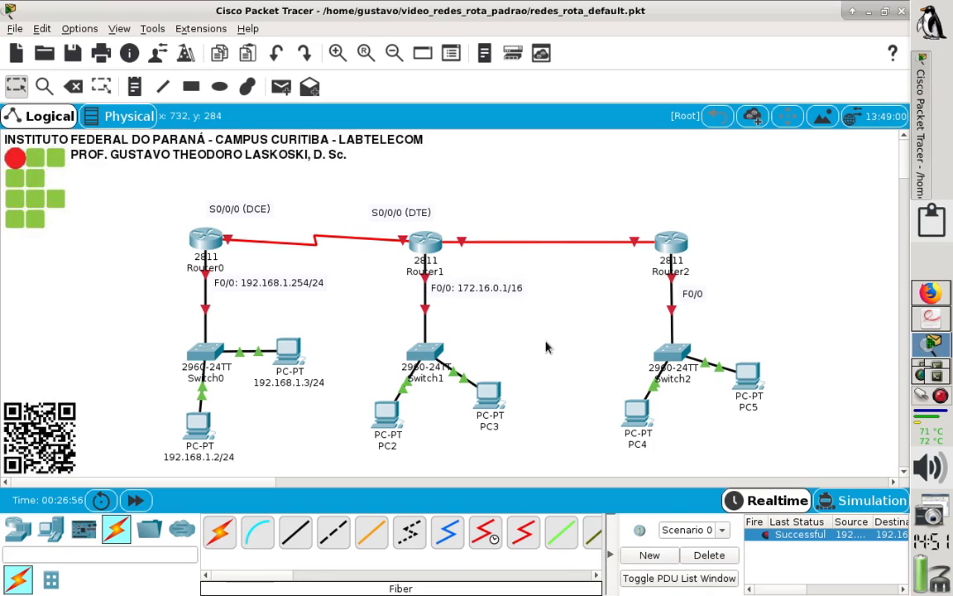
{"action": "double_click", "coordinate": [476, 290]}
{"action": "left_click", "coordinate": [494, 316]}
Step: Enter 172.16.0.255/16 as the new name of PC2 below Switch1
{"action": "left_click", "coordinate": [389, 445]}
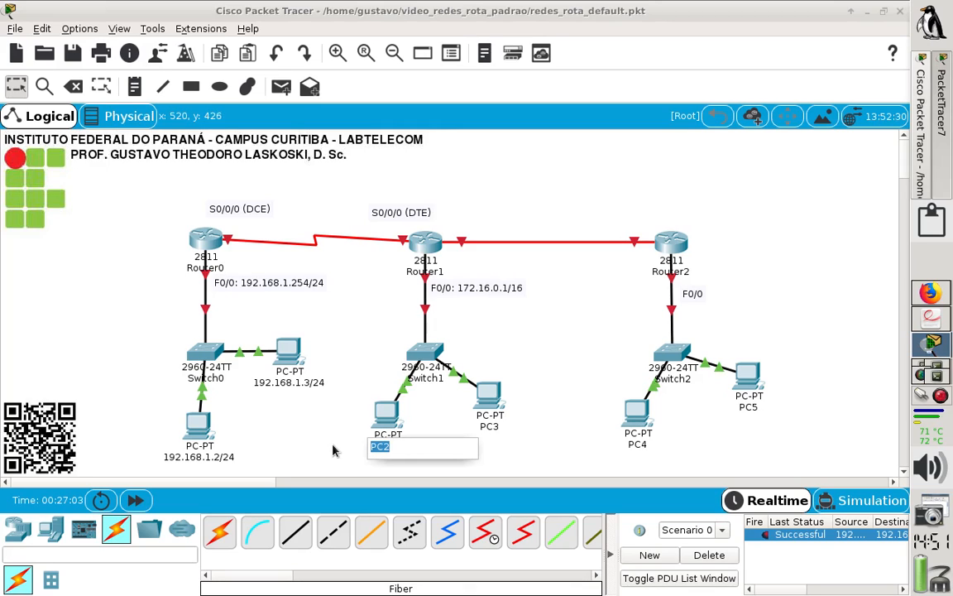
{"action": "type", "text": "172.16"}
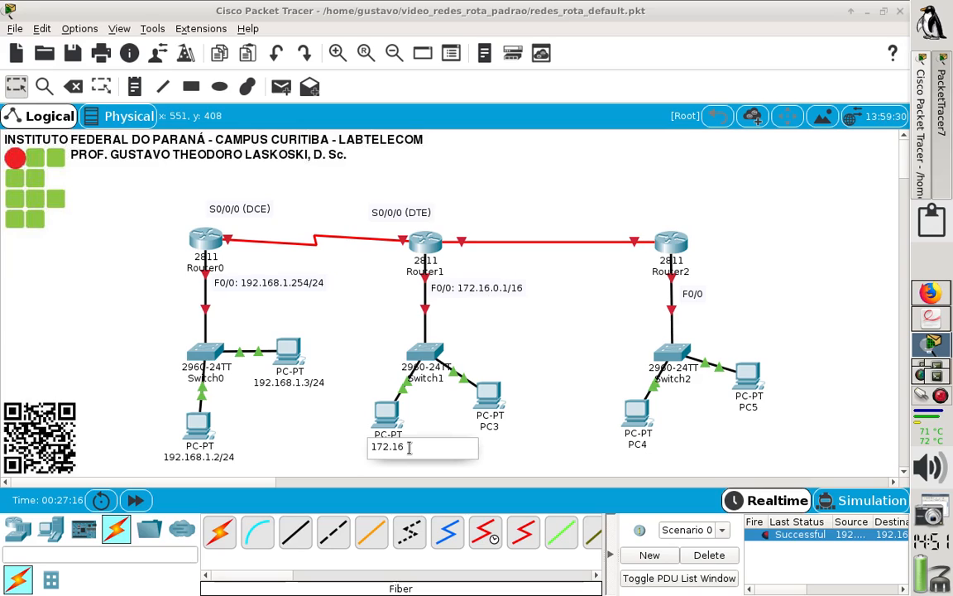
{"action": "type", "text": "0.0"}
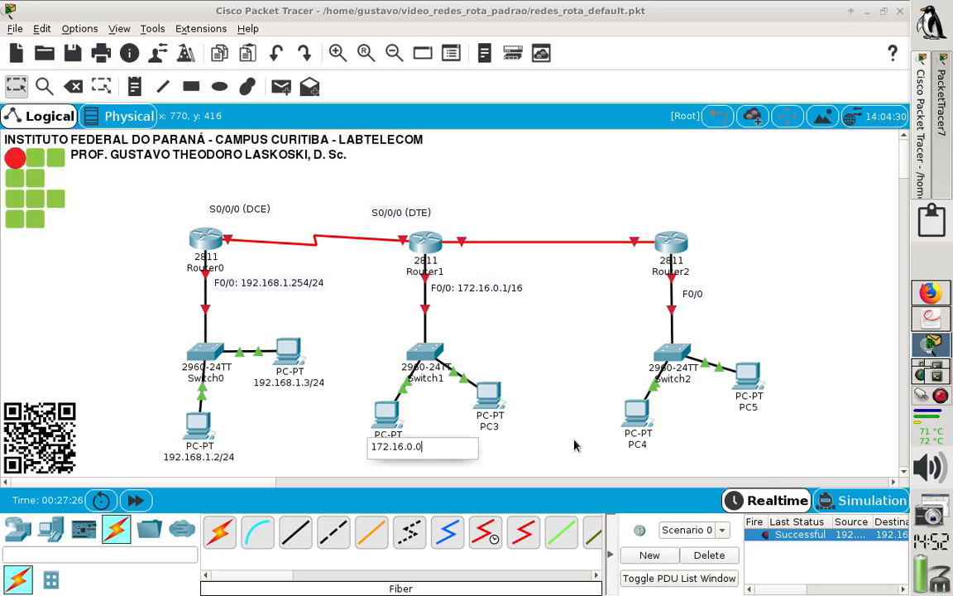
{"action": "key", "text": "BackSpace"}
{"action": "key", "text": "BackSpace"}
{"action": "type", "text": "255.255"}
{"action": "key", "text": "BackSpace"}
{"action": "key", "text": "BackSpace"}
{"action": "key", "text": "BackSpace"}
{"action": "key", "text": "BackSpace"}
{"action": "key", "text": "BackSpace"}
{"action": "key", "text": "BackSpace"}
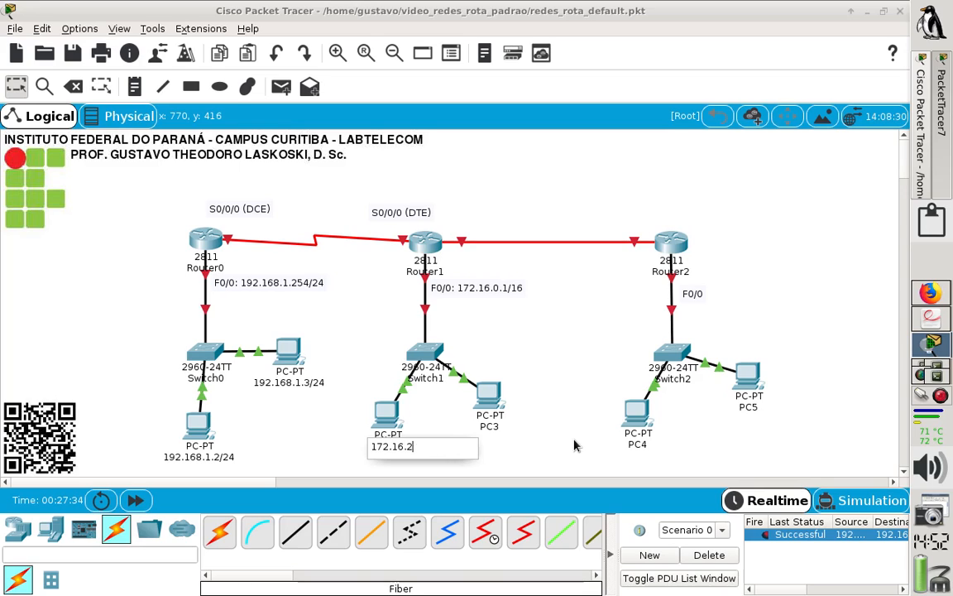
{"action": "type", "text": "0.255"}
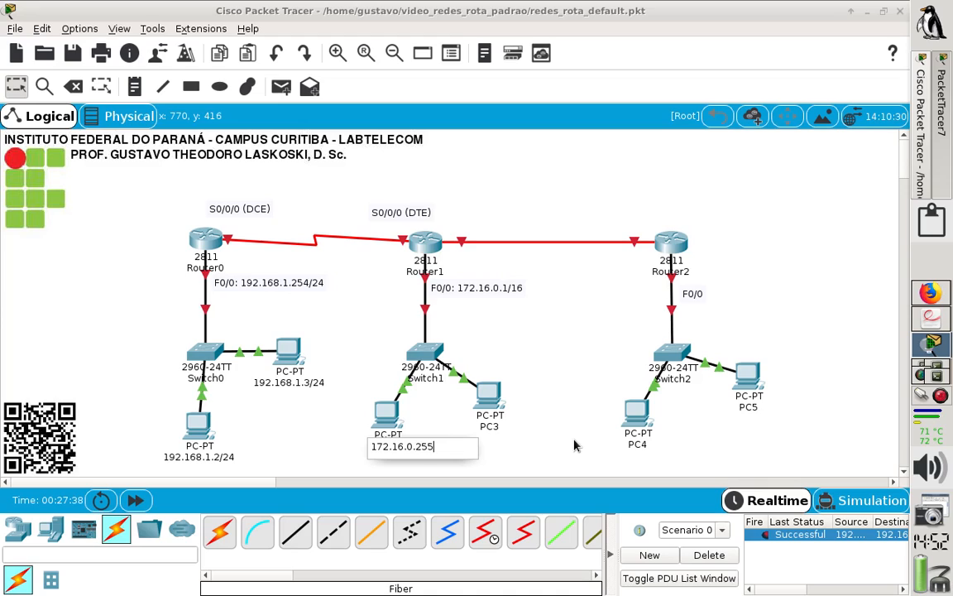
{"action": "type", "text": "/16"}
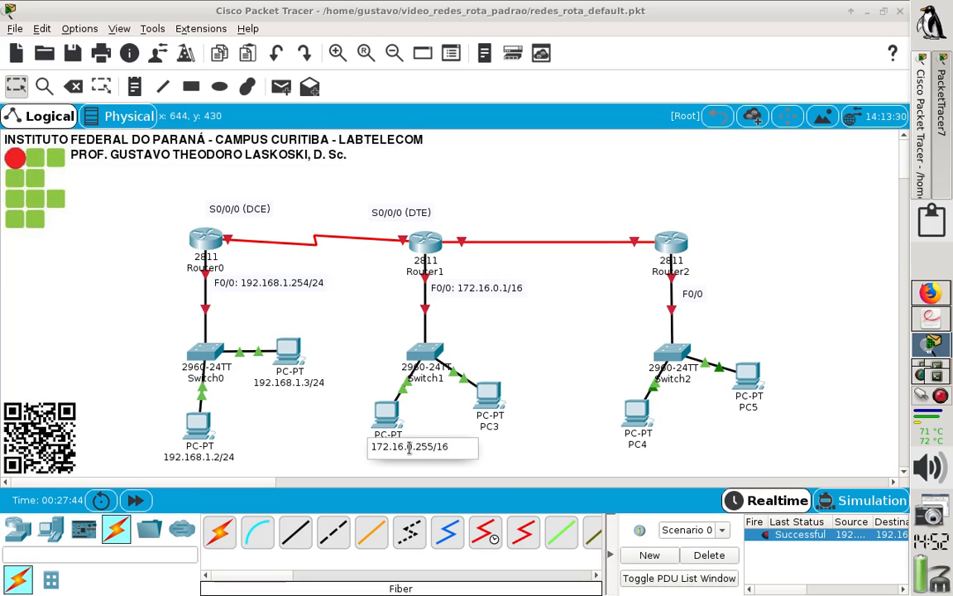
Step: Change the name being entered for PC2 below Switch1 to 172.16.255.0/16
{"action": "left_click_drag", "start_coordinate": [405, 447], "coordinate": [434, 451]}
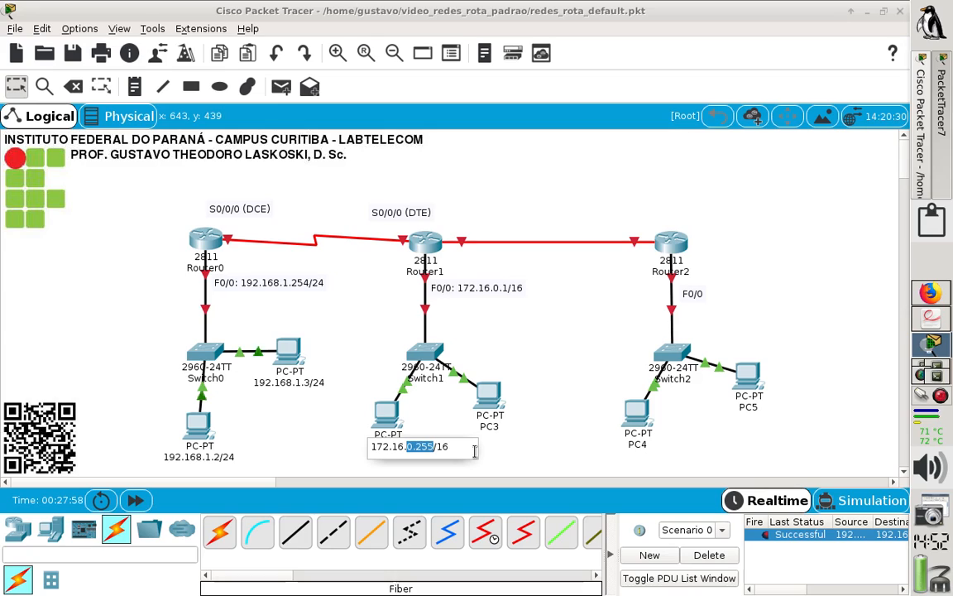
{"action": "key", "text": "Left"}
{"action": "key", "text": "Right"}
{"action": "key", "text": "BackSpace"}
{"action": "type", "text": "255"}
{"action": "key", "text": "BackSpace"}
{"action": "key", "text": "BackSpace"}
{"action": "key", "text": "Delete"}
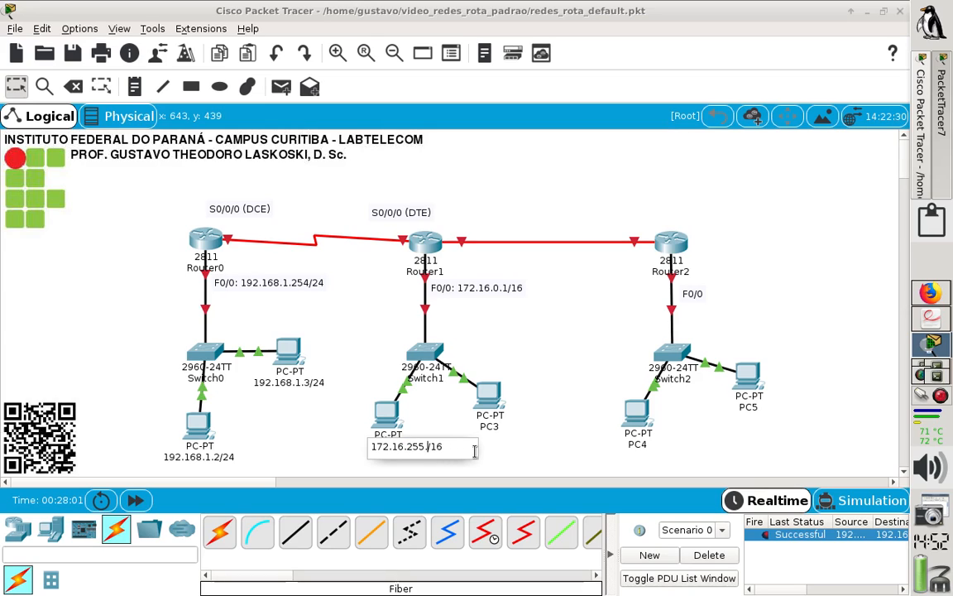
{"action": "type", "text": "0"}
Step: Correct the name of PC2 below Switch1 to 172.16.0.2/16 and apply it
{"action": "double_click", "coordinate": [424, 447]}
{"action": "left_click_drag", "start_coordinate": [426, 448], "coordinate": [432, 448]}
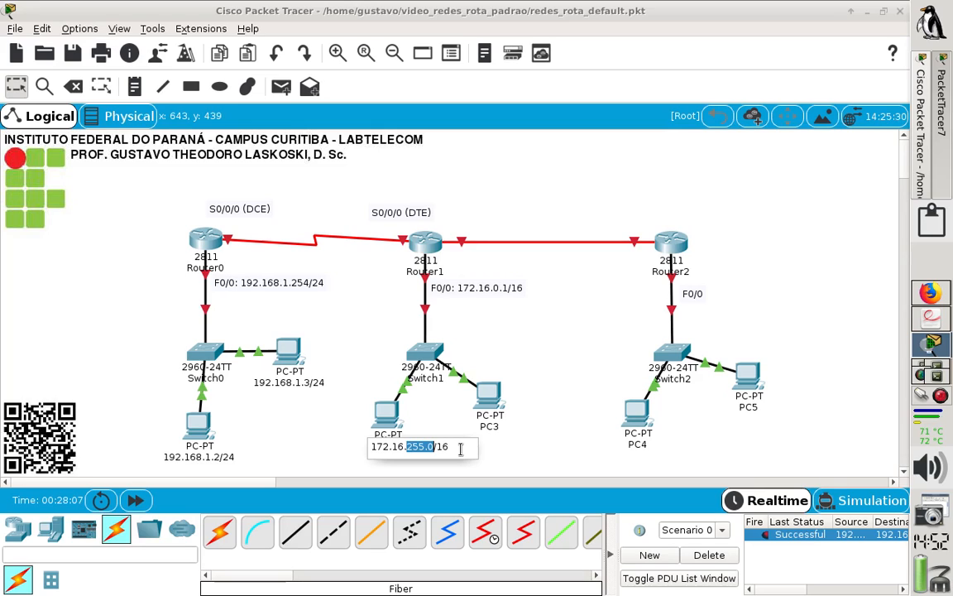
{"action": "key", "text": "Left"}
{"action": "key", "text": "Right"}
{"action": "key", "text": "Right"}
{"action": "key", "text": "Right"}
{"action": "key", "text": "BackSpace"}
{"action": "key", "text": "BackSpace"}
{"action": "key", "text": "BackSpace"}
{"action": "key", "text": "BackSpace"}
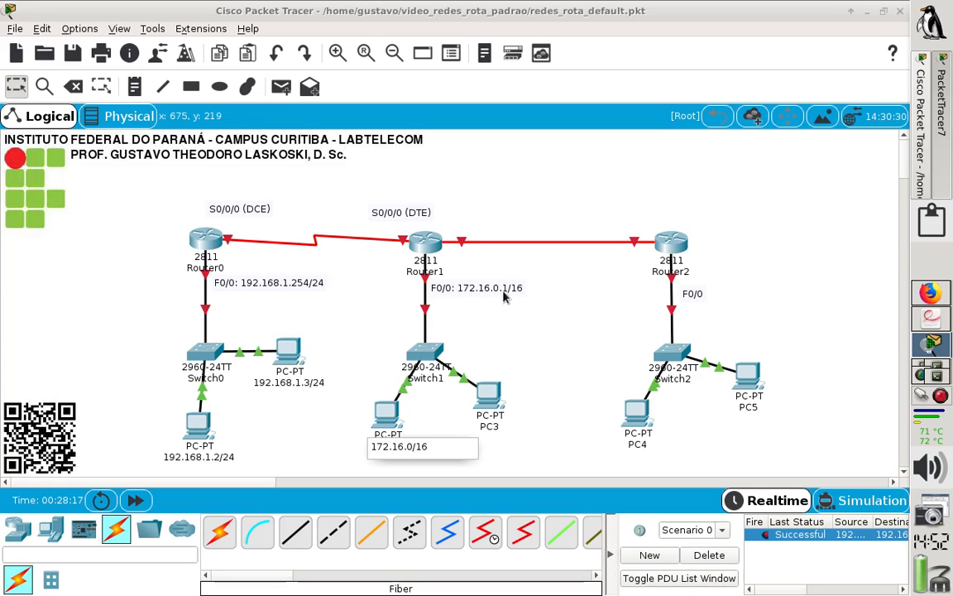
{"action": "type", "text": ".2"}
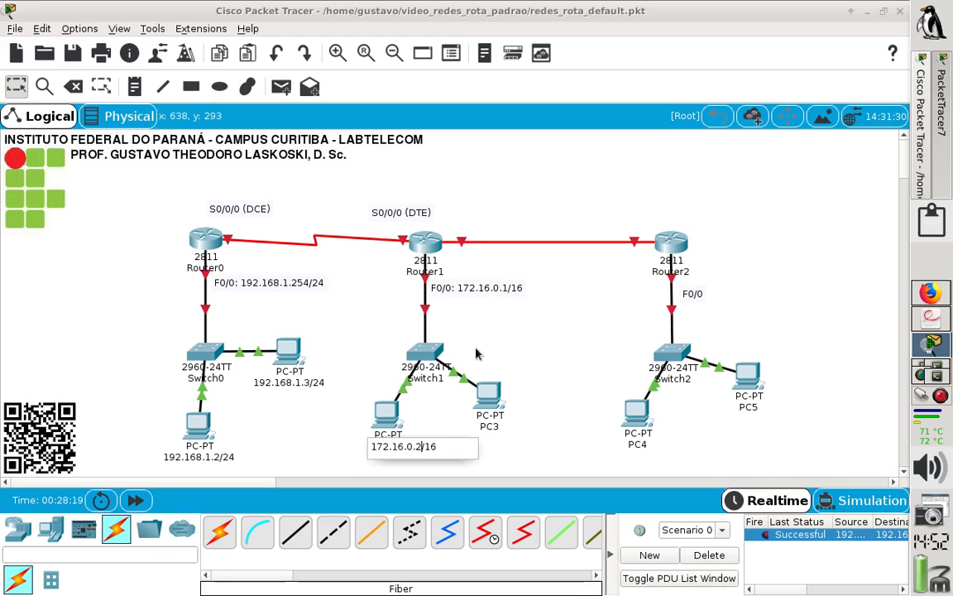
{"action": "left_click", "coordinate": [518, 447]}
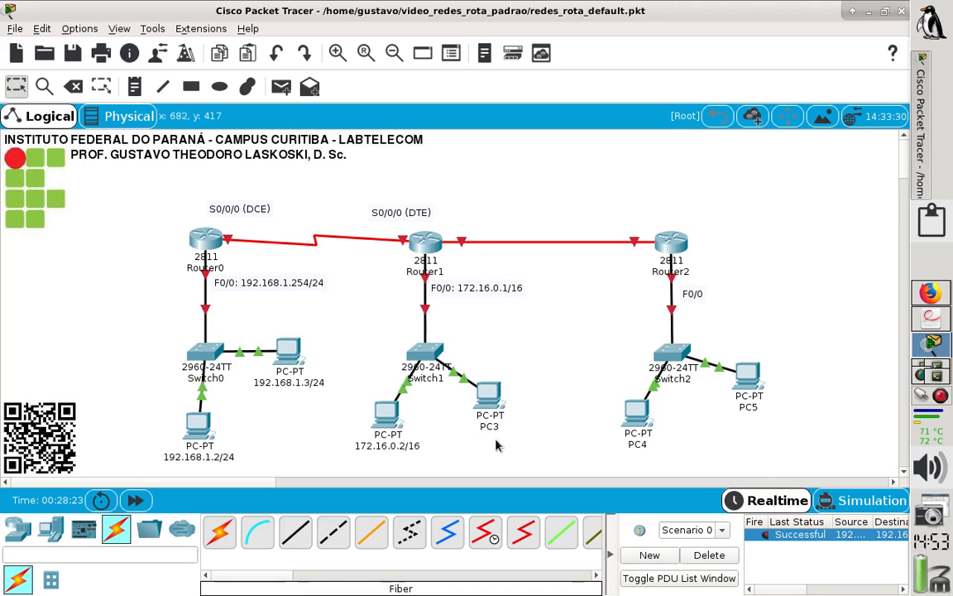
Step: Rename PC3 below Switch1 as 172.16.0.3/16
{"action": "left_click", "coordinate": [486, 430]}
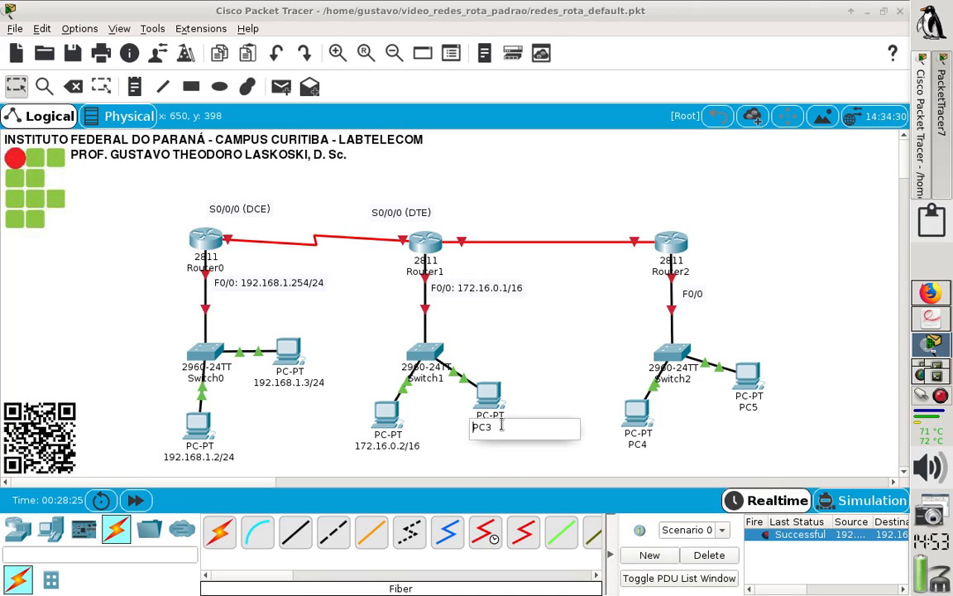
{"action": "double_click", "coordinate": [479, 426]}
{"action": "type", "text": "172.16.0."}
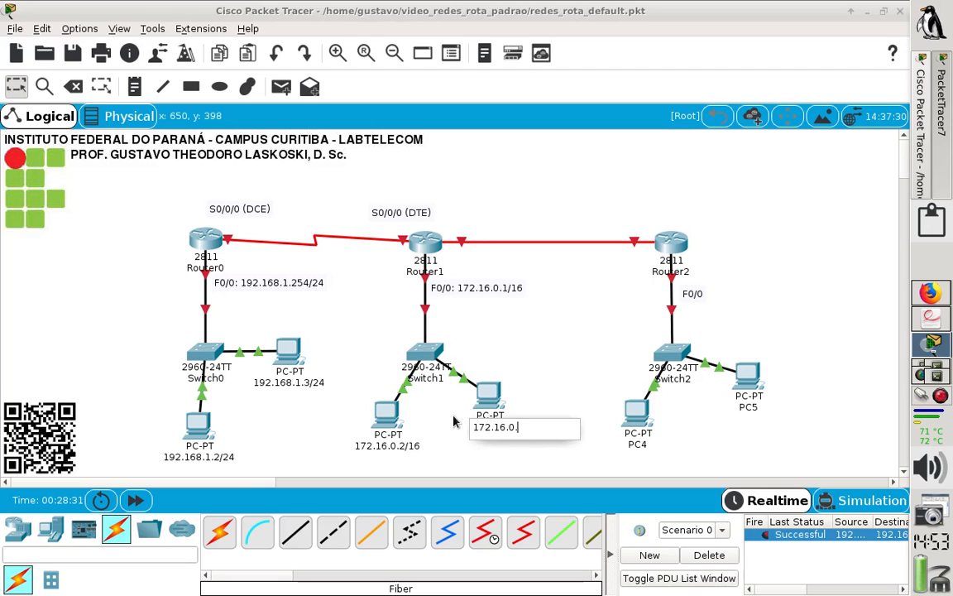
{"action": "type", "text": "3/16"}
{"action": "left_click", "coordinate": [565, 357]}
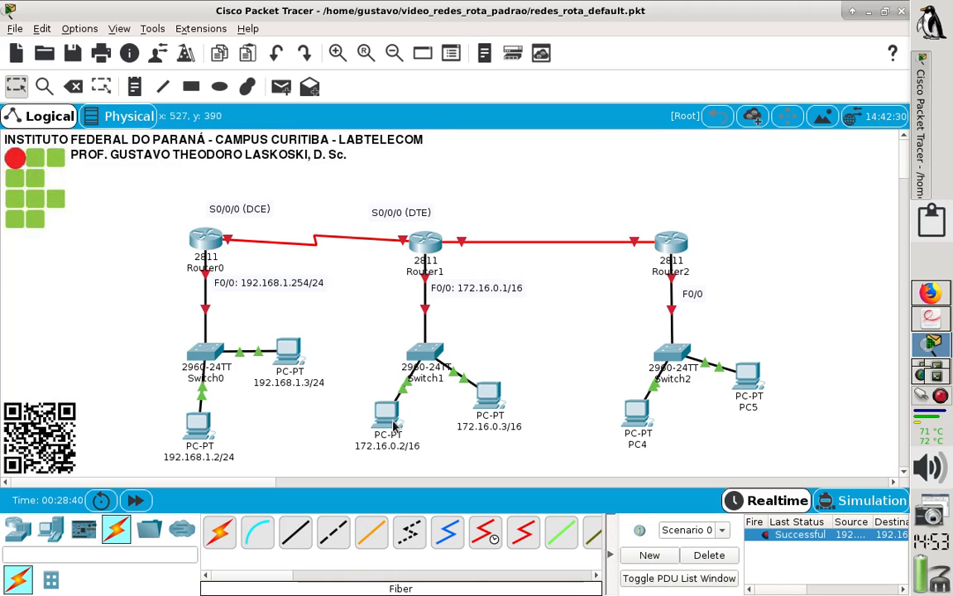
Step: Give the 172.16.0.2/16 PC the static IP address 172.16.0.2 with subnet mask 255.255.0.0
{"action": "mouse_move", "coordinate": [393, 423]}
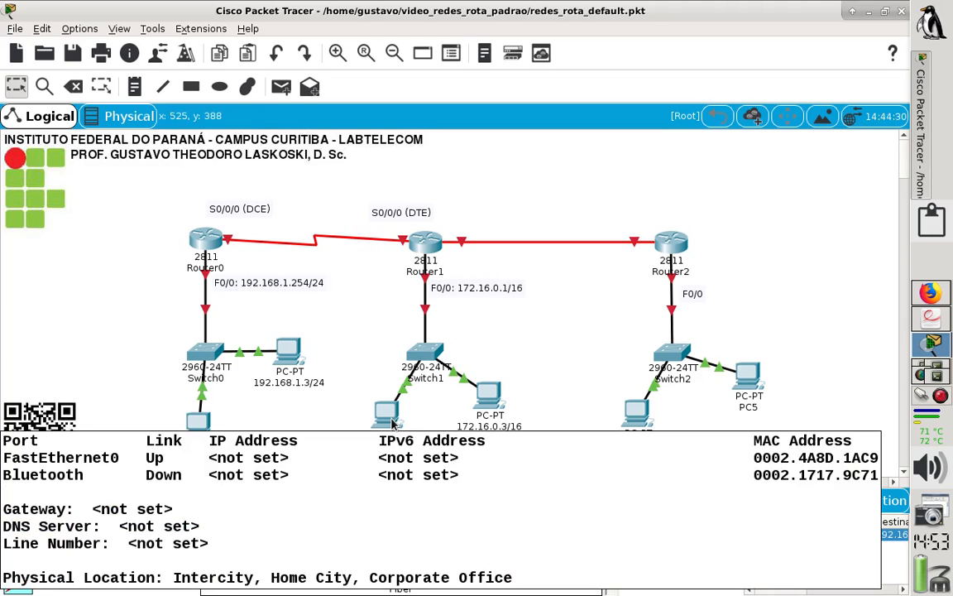
{"action": "left_click", "coordinate": [393, 423]}
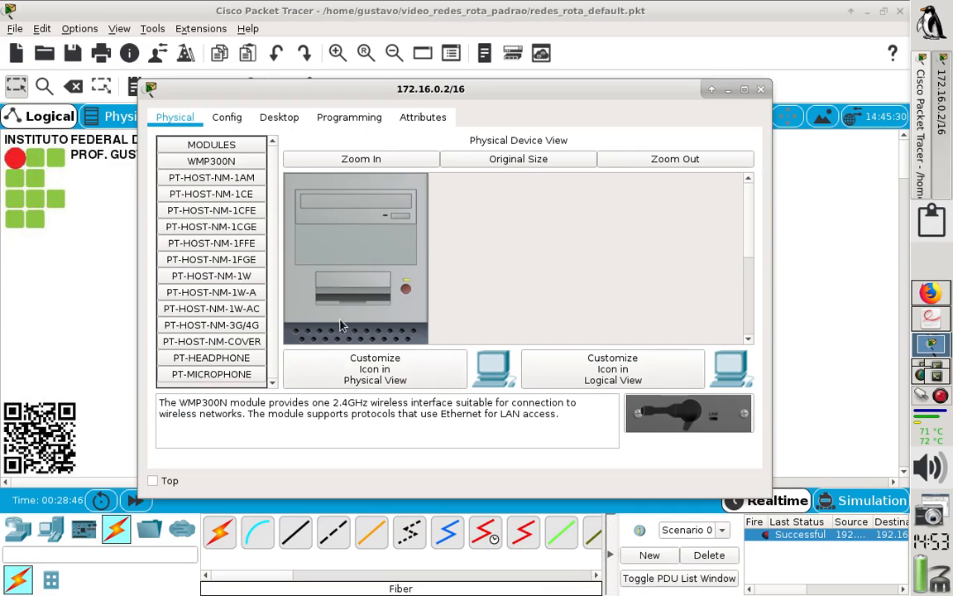
{"action": "left_click", "coordinate": [287, 122]}
{"action": "left_click", "coordinate": [212, 134]}
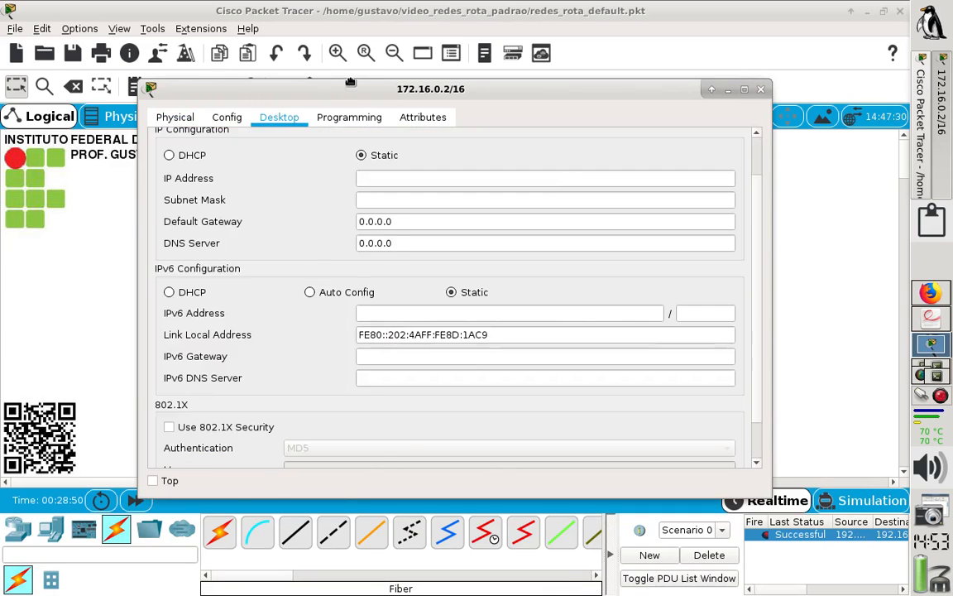
{"action": "left_click_drag", "start_coordinate": [351, 81], "coordinate": [644, 69]}
{"action": "left_click", "coordinate": [681, 162]}
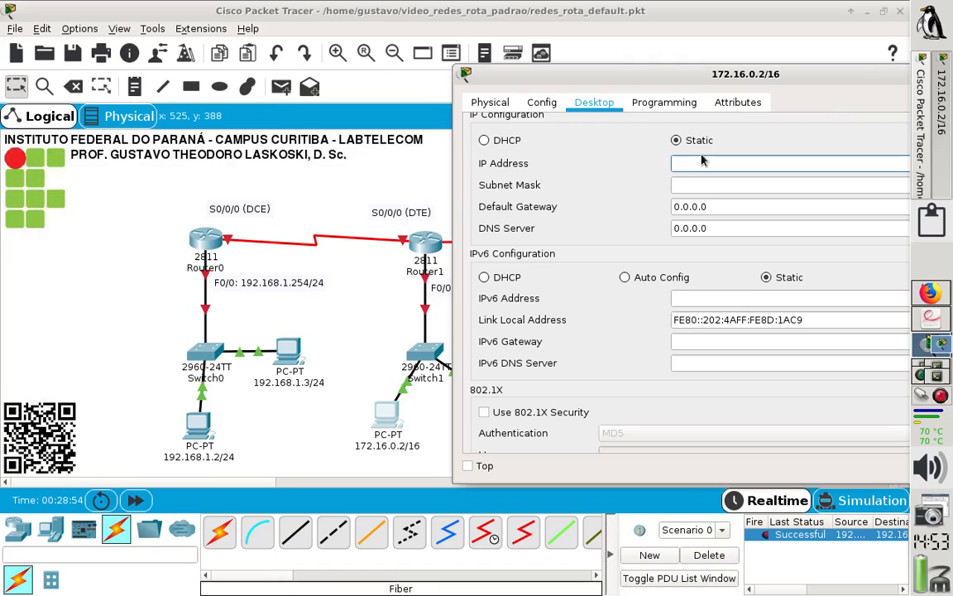
{"action": "type", "text": "172.16.0.2"}
{"action": "left_click", "coordinate": [781, 183]}
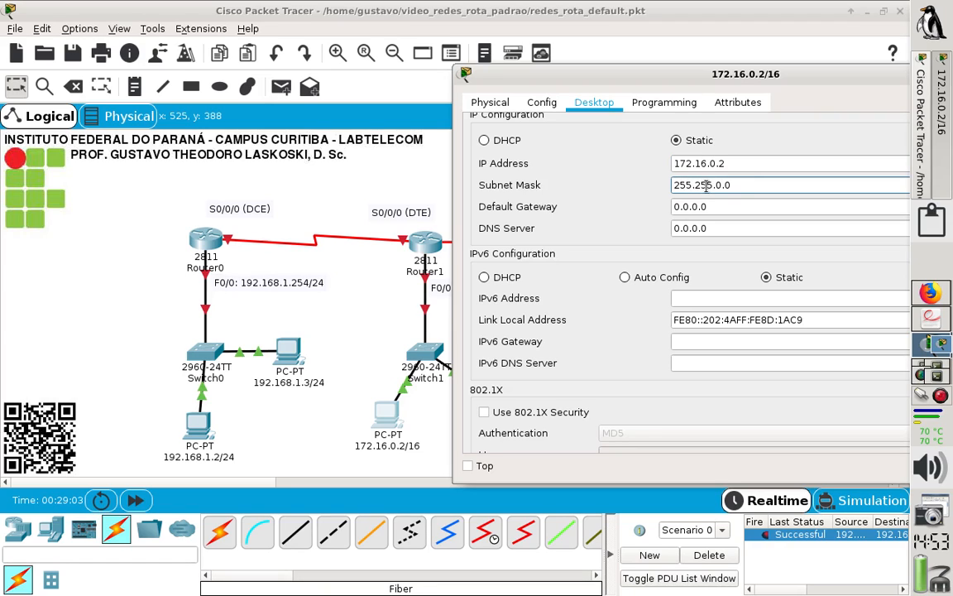
Step: Set both the default gateway and the DNS server of the 172.16.0.2/16 PC to 172.16.0.1, close its settings and check its address summary
{"action": "left_click_drag", "start_coordinate": [727, 205], "coordinate": [664, 207]}
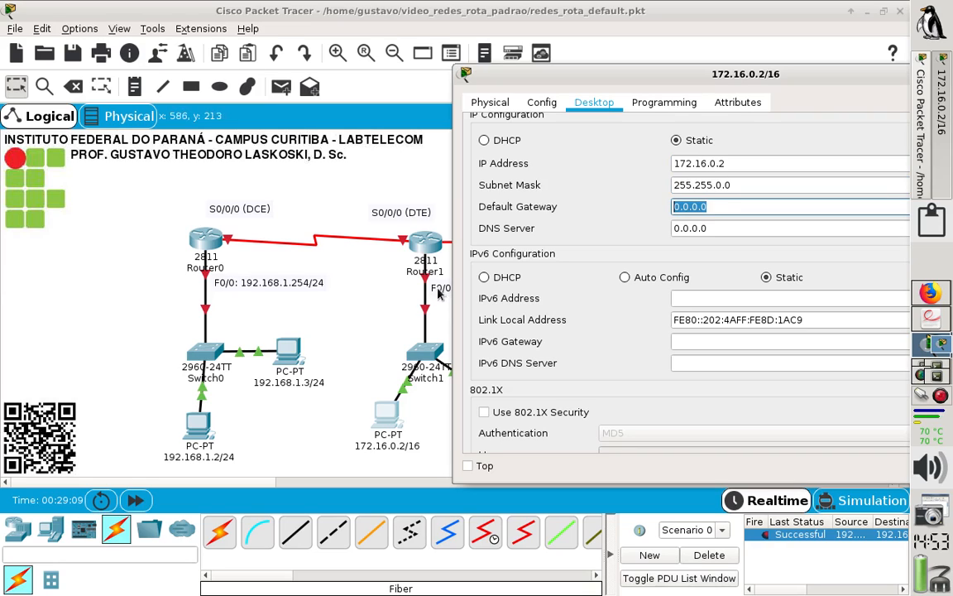
{"action": "type", "text": "172"}
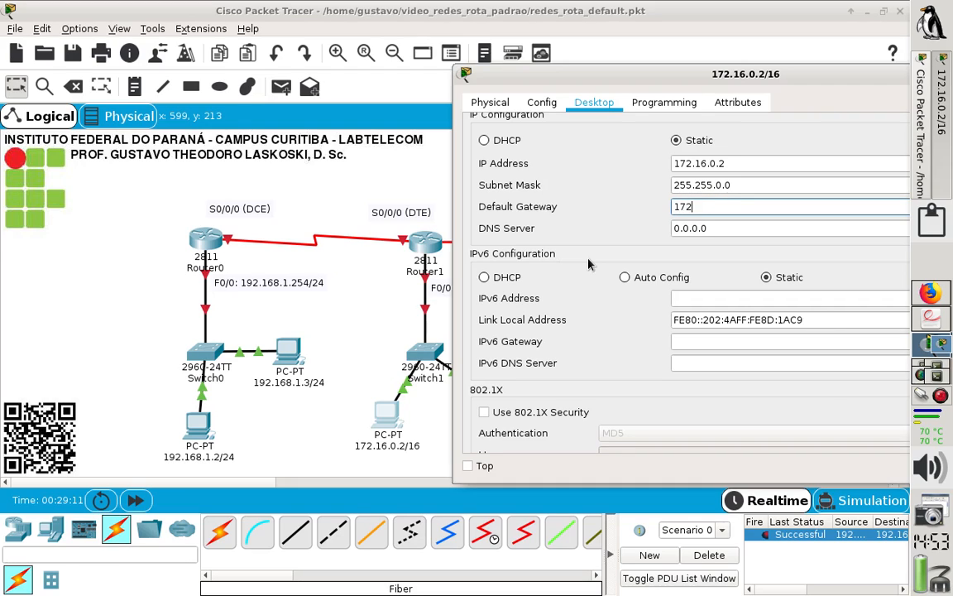
{"action": "type", "text": ".16.0.1"}
{"action": "key", "text": "ctrl+a"}
{"action": "key", "text": "ctrl+c"}
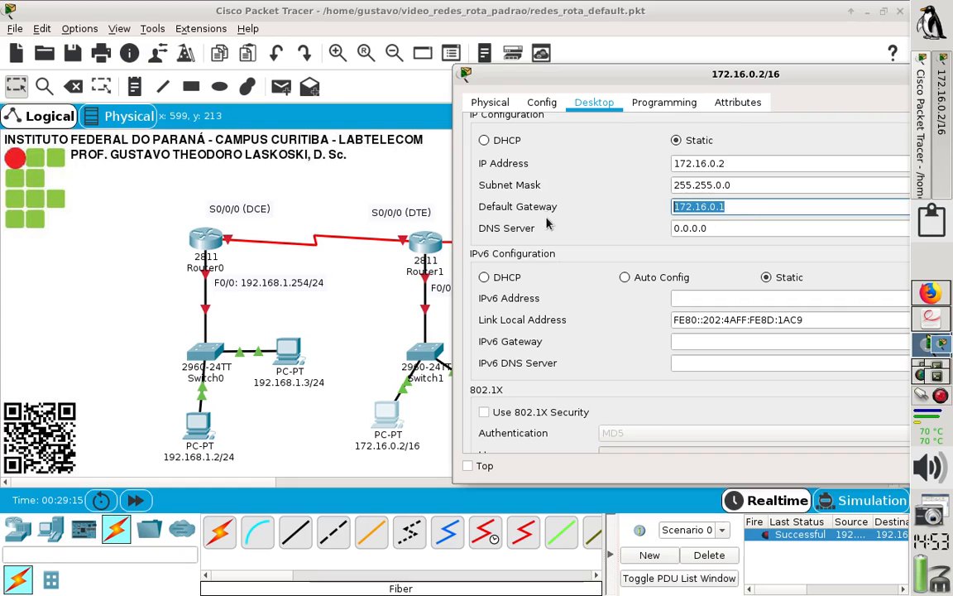
{"action": "key", "text": "Tab"}
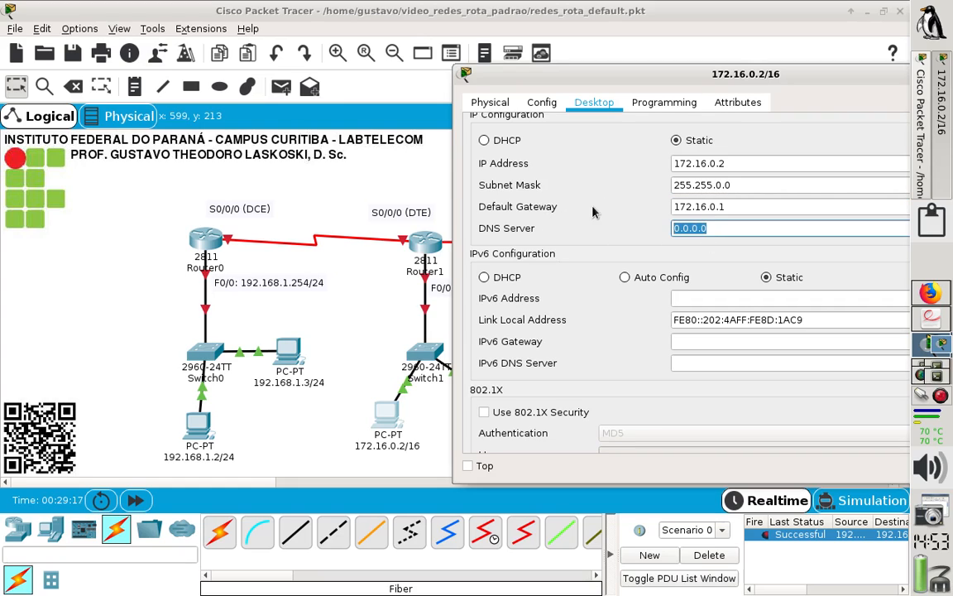
{"action": "key", "text": "ctrl+v"}
{"action": "left_click_drag", "start_coordinate": [767, 86], "coordinate": [617, 86]}
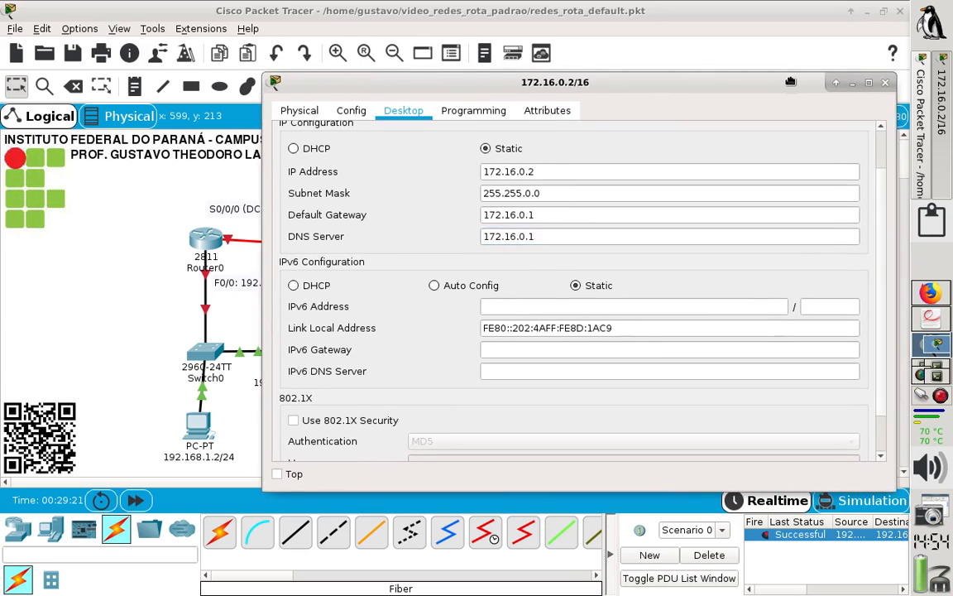
{"action": "left_click", "coordinate": [889, 84]}
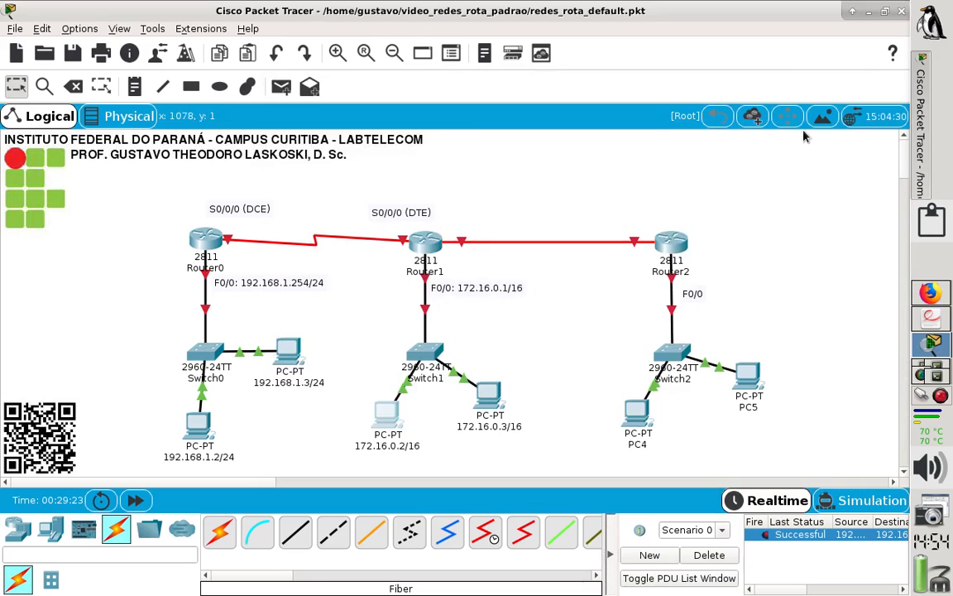
{"action": "mouse_move", "coordinate": [389, 426]}
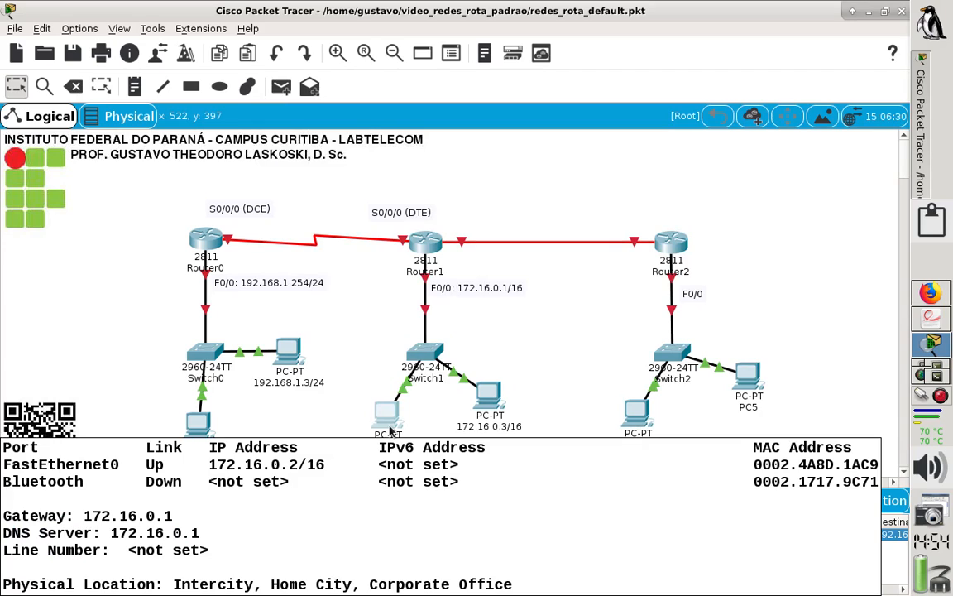
Step: Give the 172.16.0.3/16 PC the static IP address 172.16.0.3 with subnet mask 255.255.0.0
{"action": "left_click", "coordinate": [490, 397]}
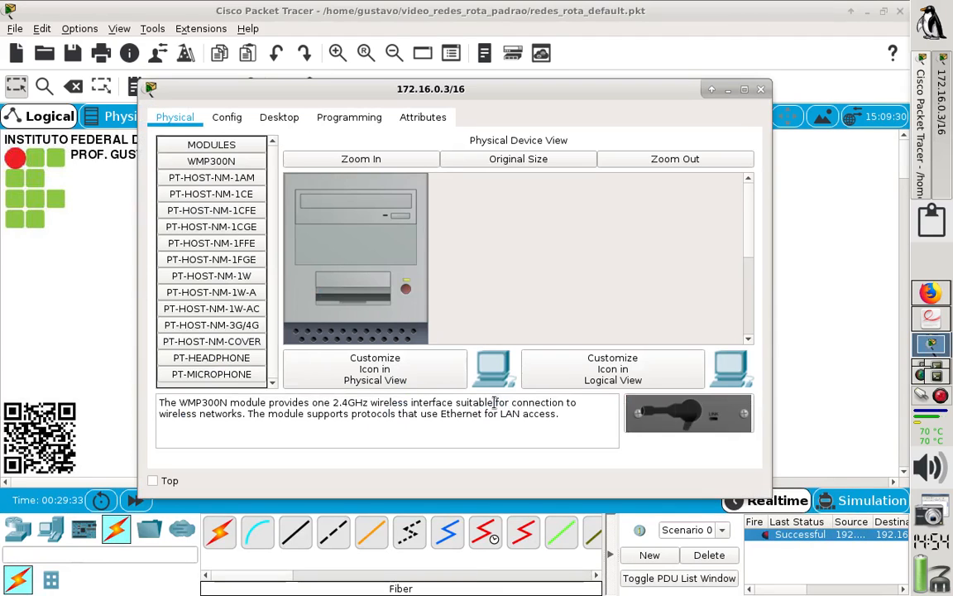
{"action": "left_click", "coordinate": [269, 116]}
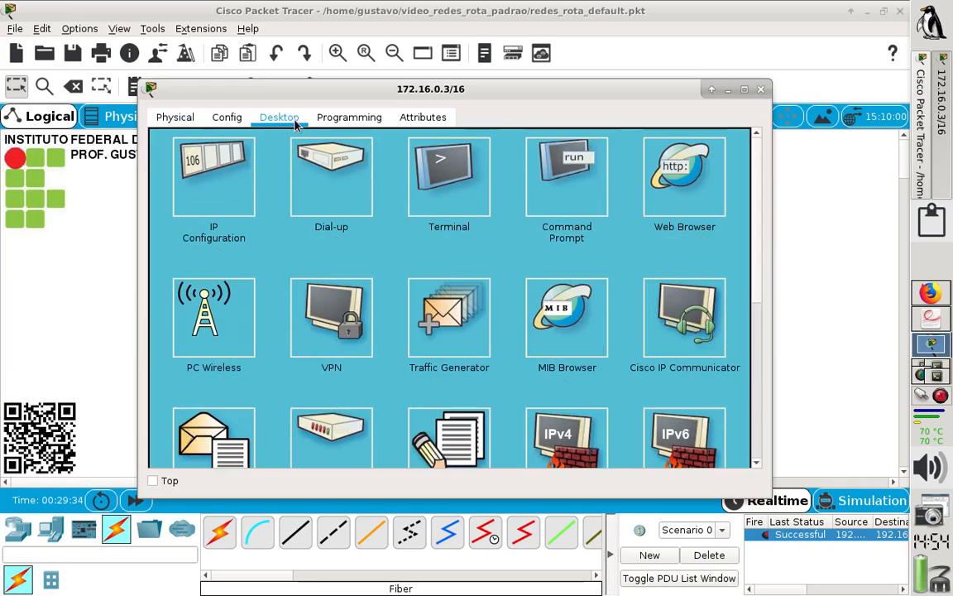
{"action": "left_click", "coordinate": [214, 152]}
{"action": "left_click", "coordinate": [422, 181]}
{"action": "type", "text": "17"}
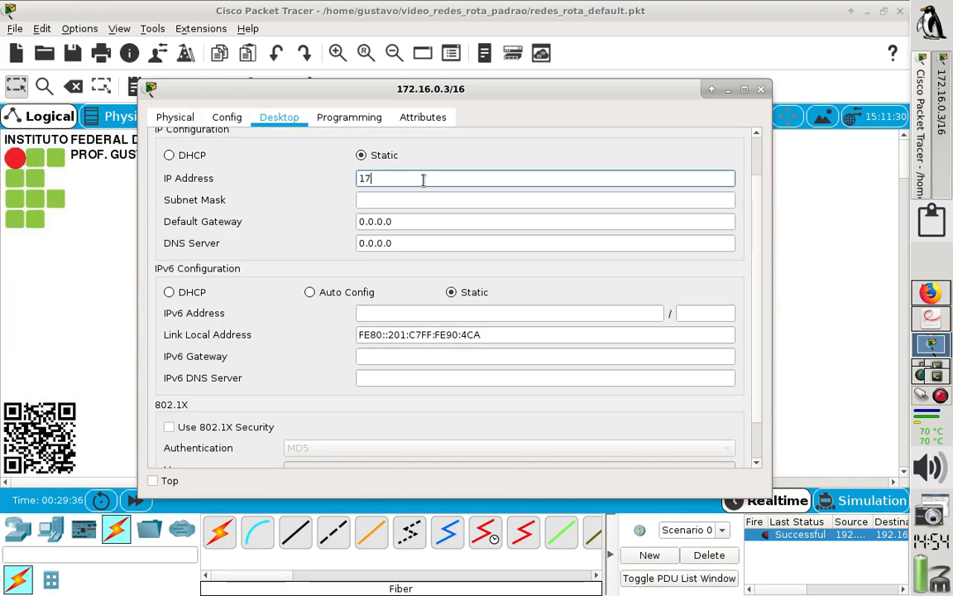
{"action": "type", "text": "2.16.0.3"}
{"action": "key", "text": "Tab"}
{"action": "left_click", "coordinate": [420, 199]}
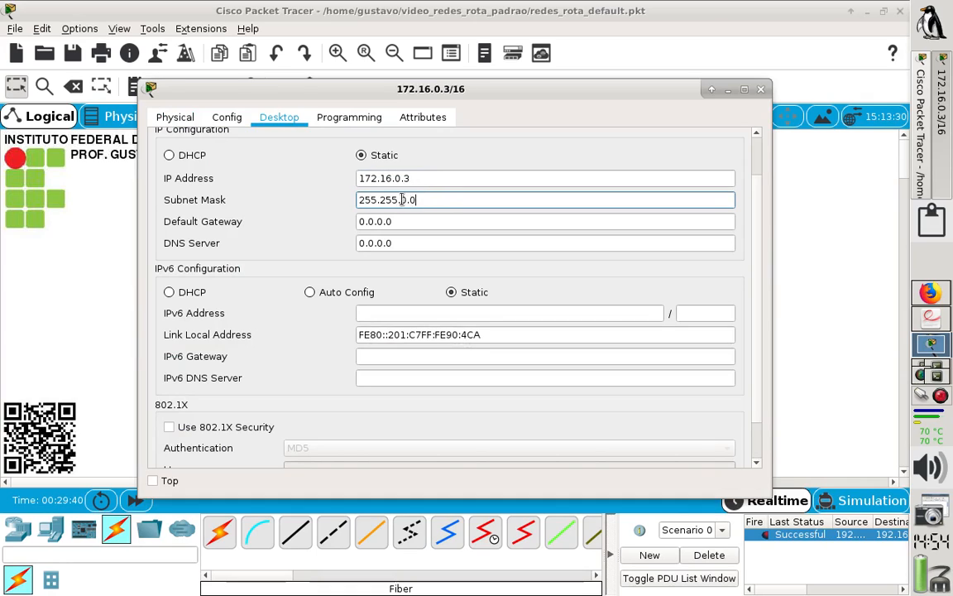
Step: Set both the default gateway and the DNS server of the 172.16.0.3/16 PC to 172.16.0.1, and close its settings
{"action": "left_click", "coordinate": [394, 220]}
{"action": "left_click_drag", "start_coordinate": [394, 221], "coordinate": [331, 217]}
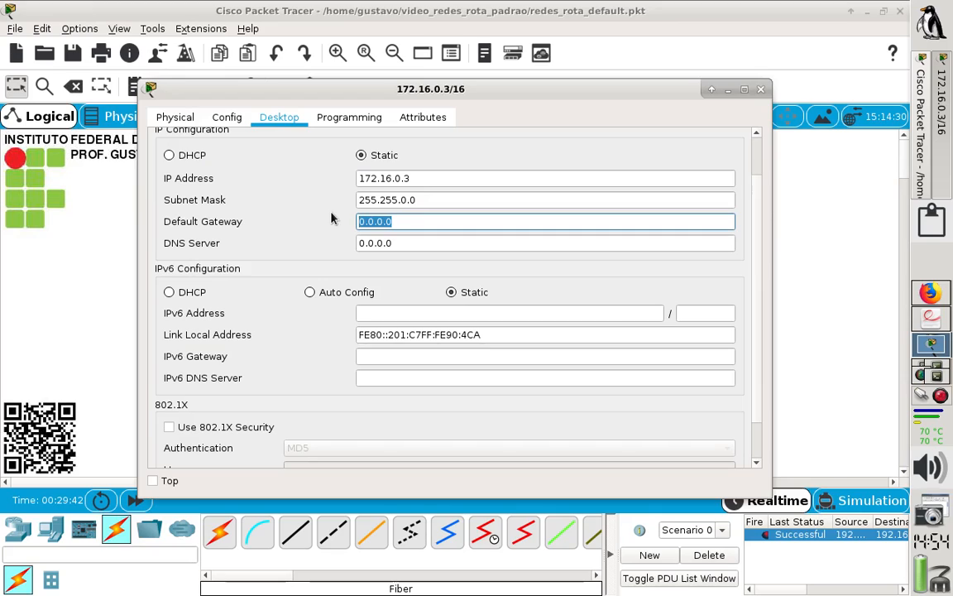
{"action": "type", "text": "172.16."}
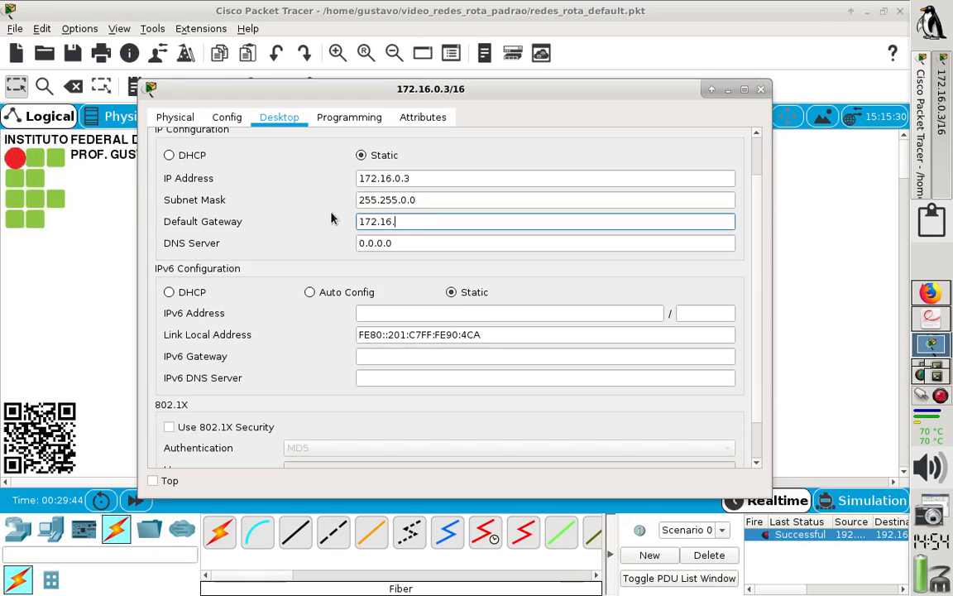
{"action": "type", "text": "0.1"}
{"action": "key", "text": "Tab"}
{"action": "type", "text": "172.16.0.1"}
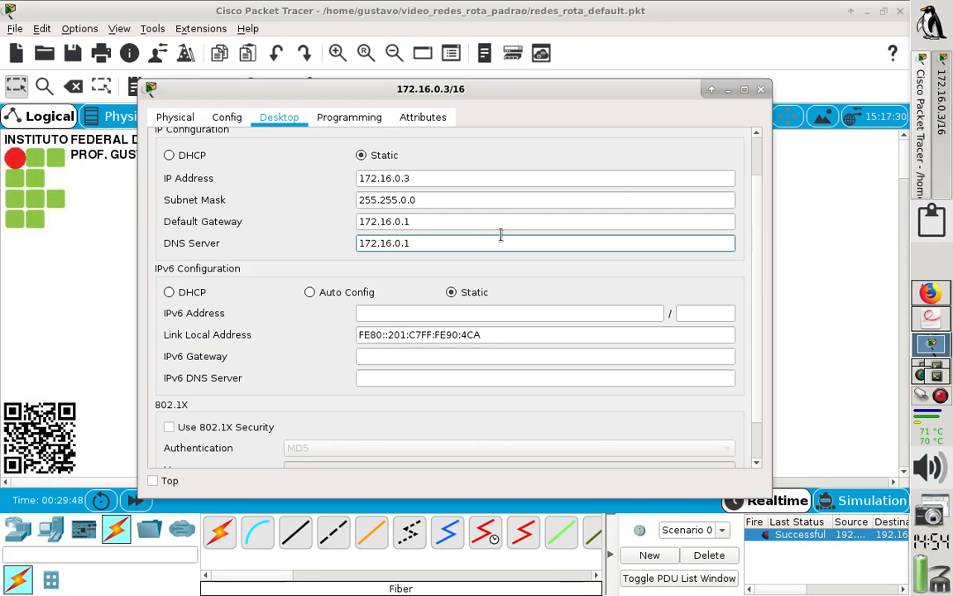
{"action": "left_click", "coordinate": [761, 91]}
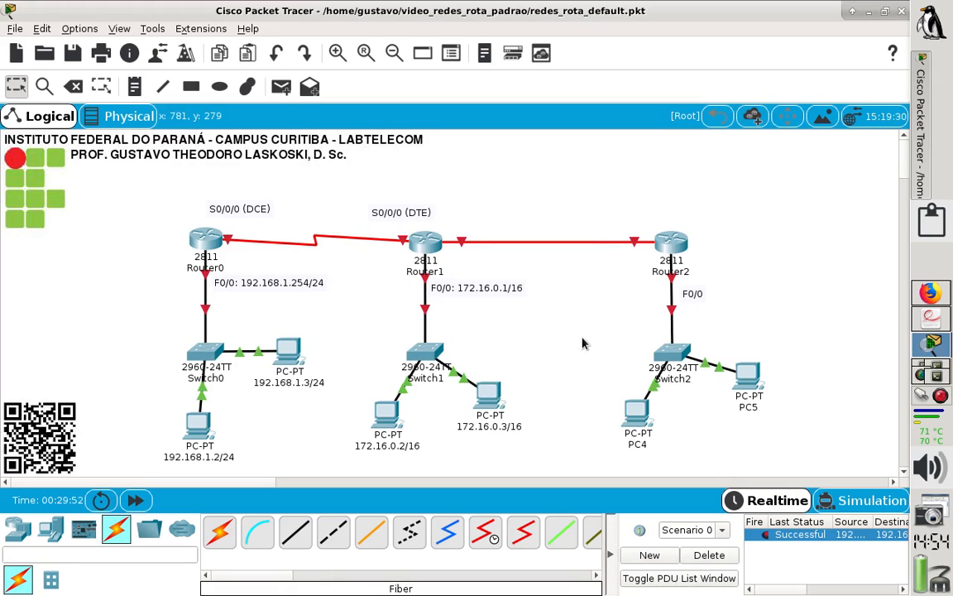
Step: Test connectivity by sending a simple PDU from the 172.16.0.2/16 PC to the 172.16.0.3/16 PC
{"action": "left_click", "coordinate": [283, 87]}
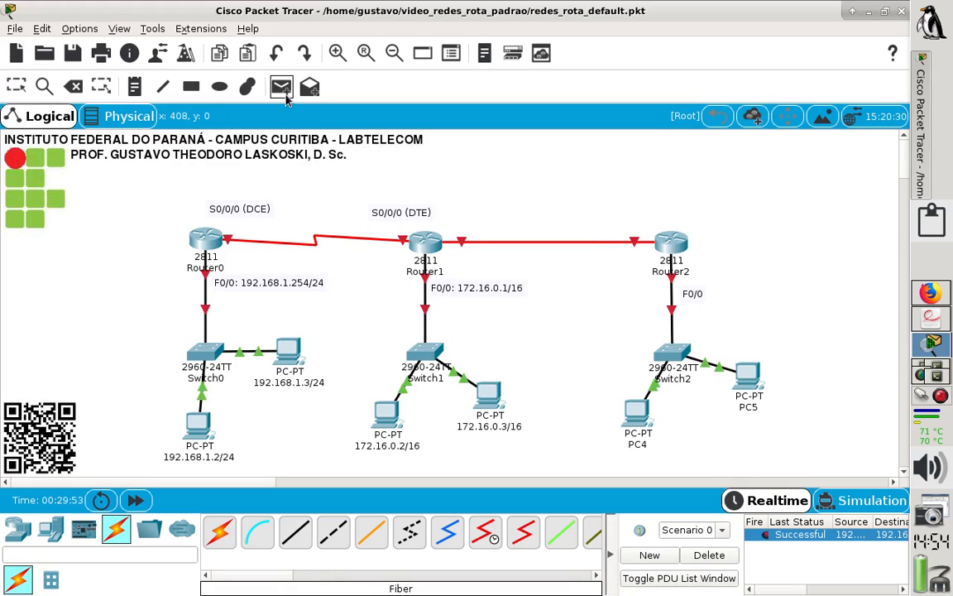
{"action": "left_click", "coordinate": [386, 411]}
{"action": "left_click", "coordinate": [495, 402]}
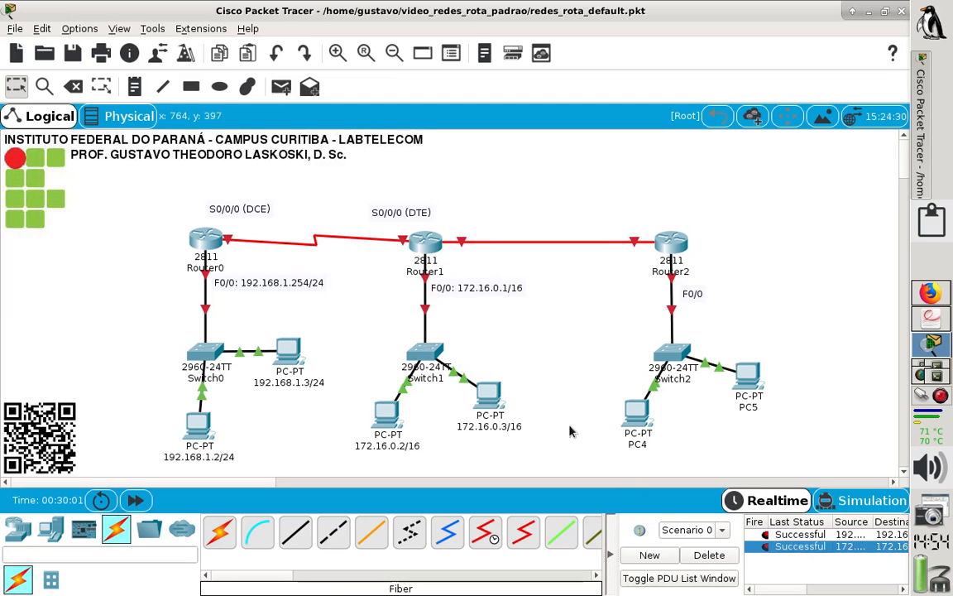
Step: Check the Router4 LAN address in the lab PDF and extend Router2's F0/0 label to "F0/0: 192.168.100.254/24" in Packet Tracer
{"action": "left_click", "coordinate": [922, 323]}
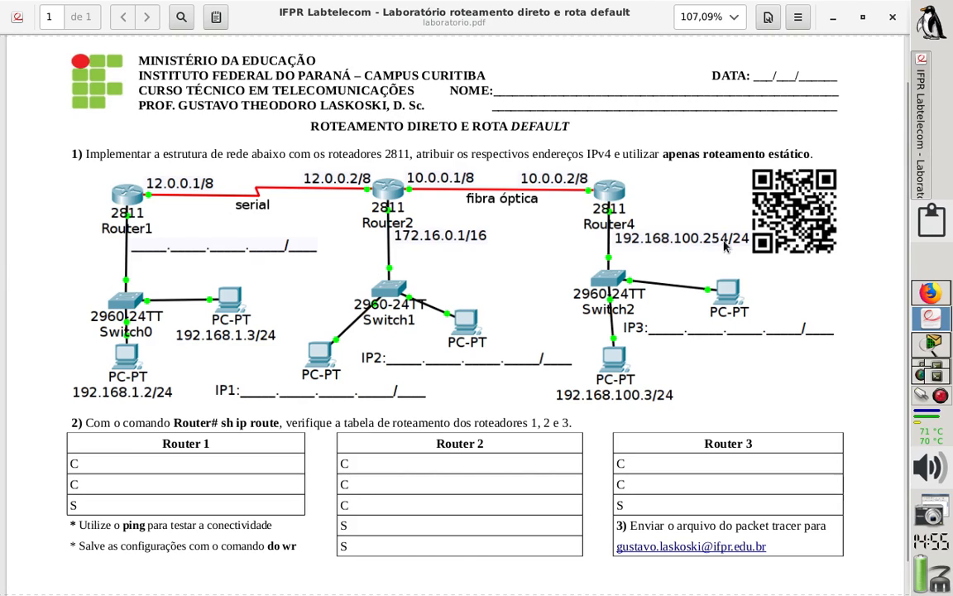
{"action": "left_click", "coordinate": [933, 344]}
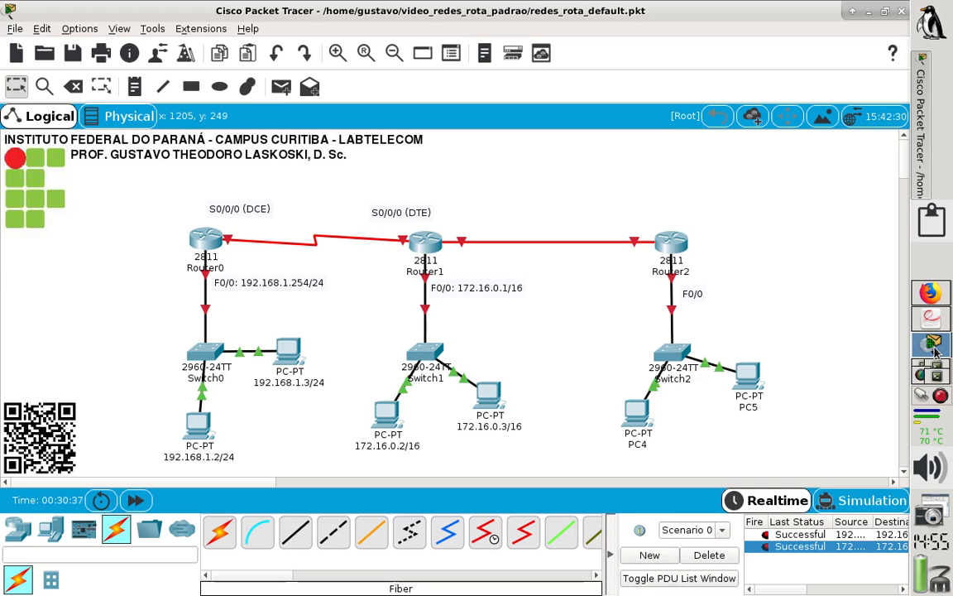
{"action": "double_click", "coordinate": [695, 292]}
{"action": "left_click", "coordinate": [700, 286]}
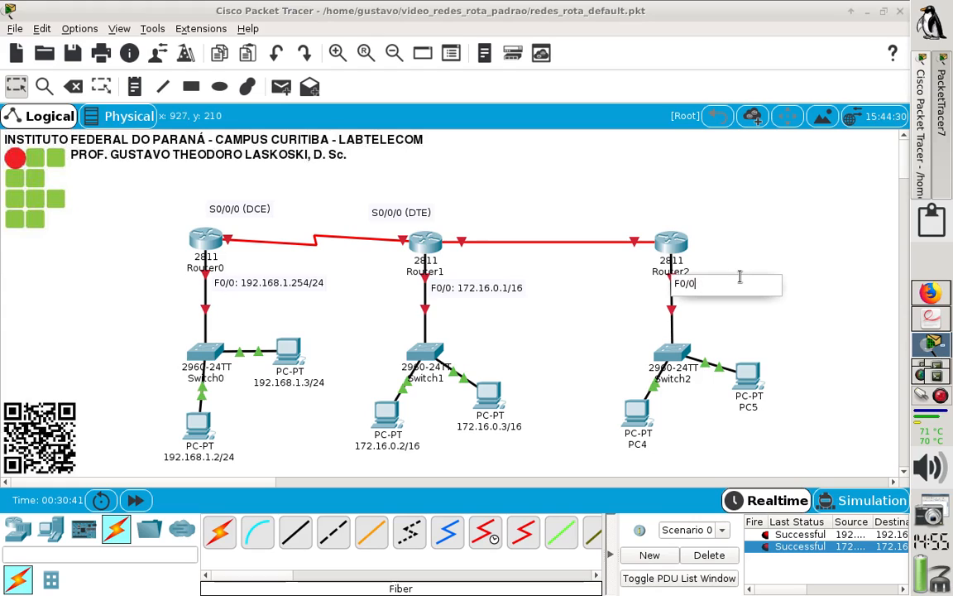
{"action": "type", "text": ": 192.168.100."}
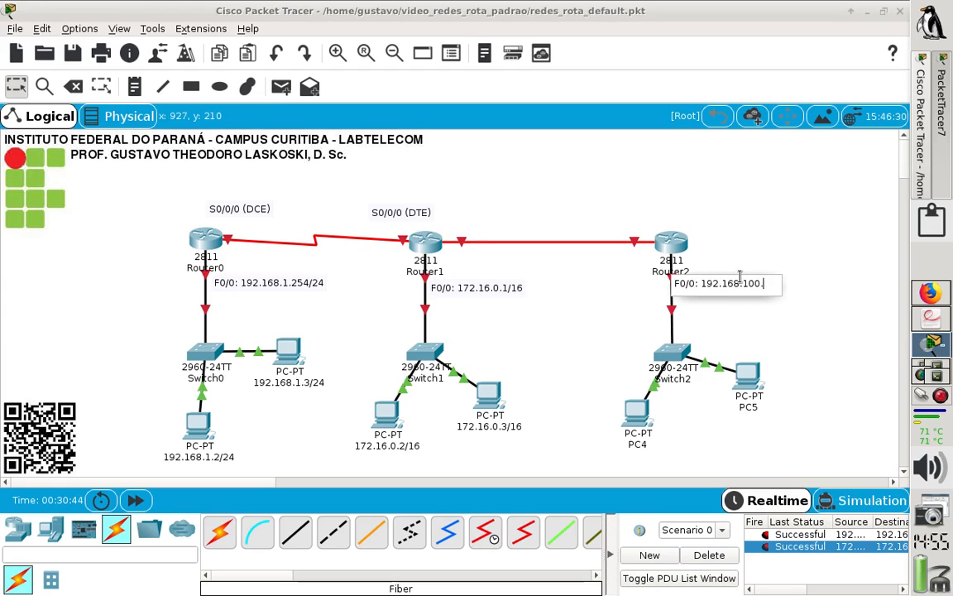
{"action": "type", "text": "254/24"}
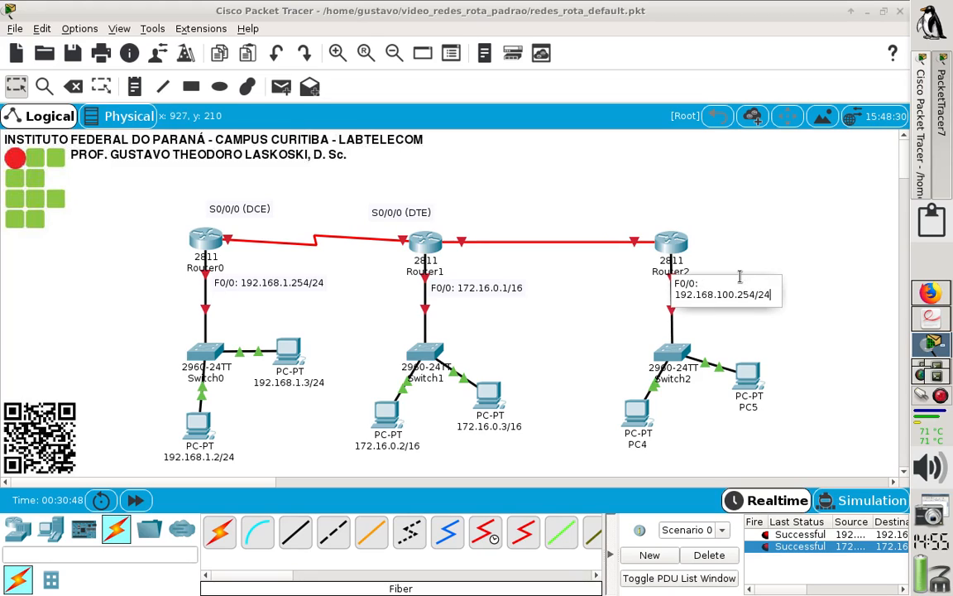
{"action": "left_click", "coordinate": [667, 391]}
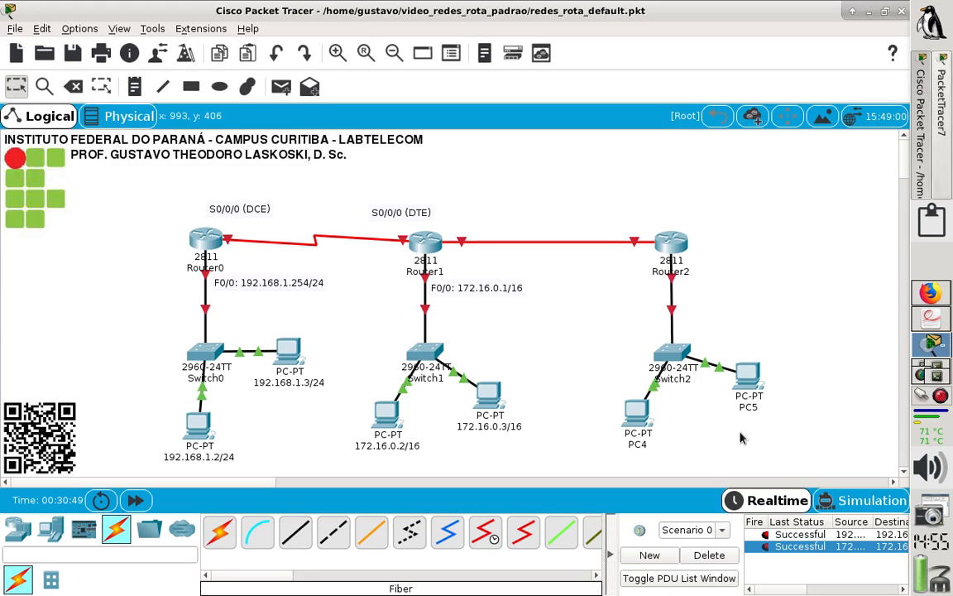
Step: Rename PC4, connected to Switch2, as 192.168.100.3/24
{"action": "left_click", "coordinate": [638, 444]}
{"action": "double_click", "coordinate": [653, 445]}
{"action": "type", "text": "192"}
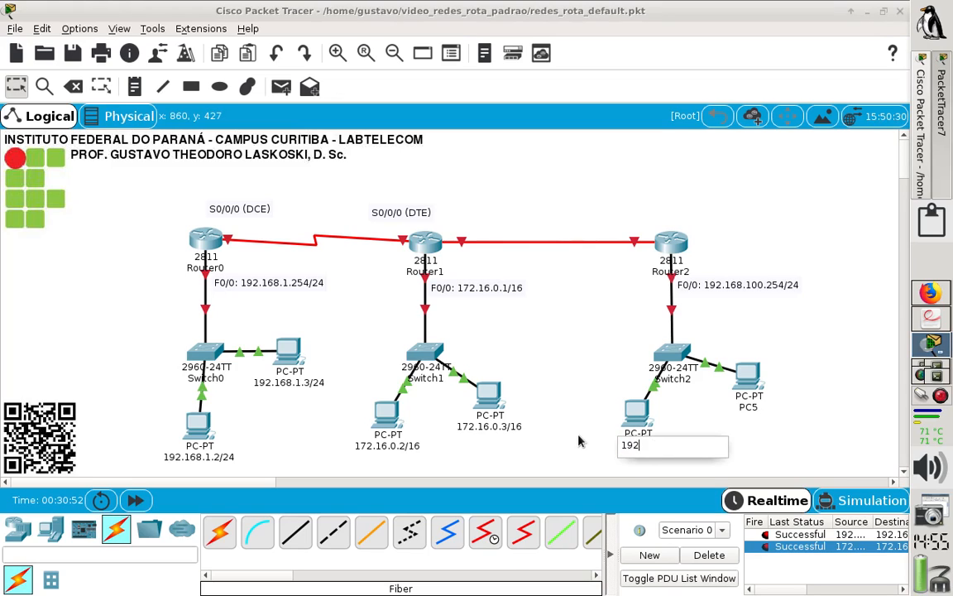
{"action": "type", "text": ".168.100.3"}
{"action": "type", "text": "/24"}
{"action": "key", "text": "Return"}
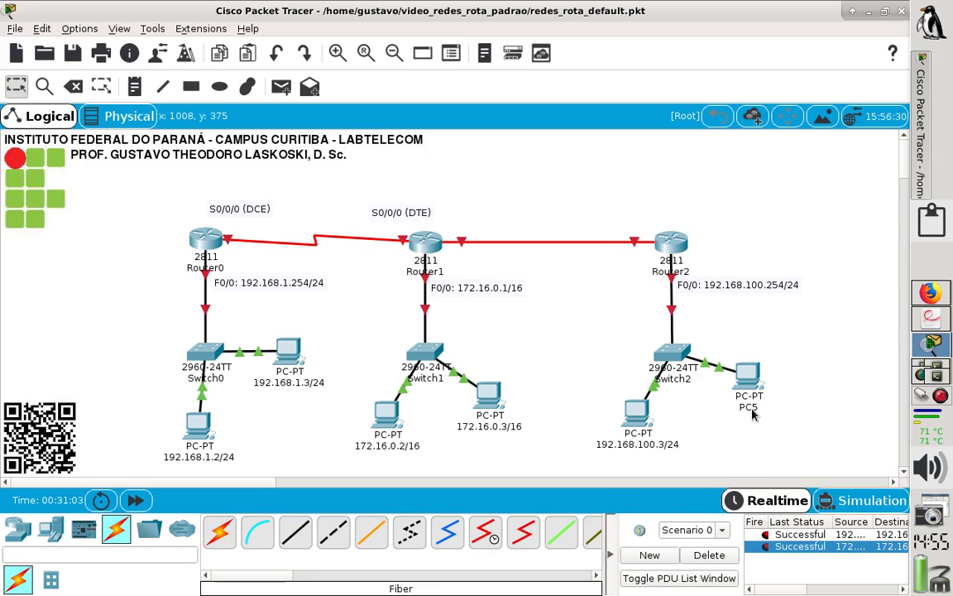
Step: Enter 192.168.100.0/24 as the new name of PC5 beside Switch2
{"action": "left_click", "coordinate": [752, 408]}
{"action": "left_click_drag", "start_coordinate": [766, 406], "coordinate": [709, 389]}
{"action": "type", "text": "192.1"}
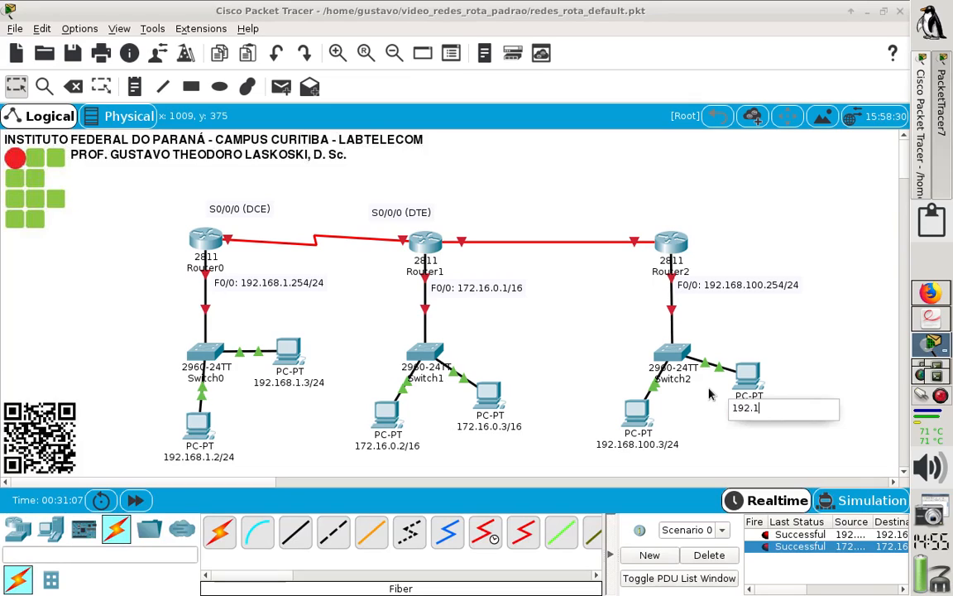
{"action": "type", "text": "68.100.2/24"}
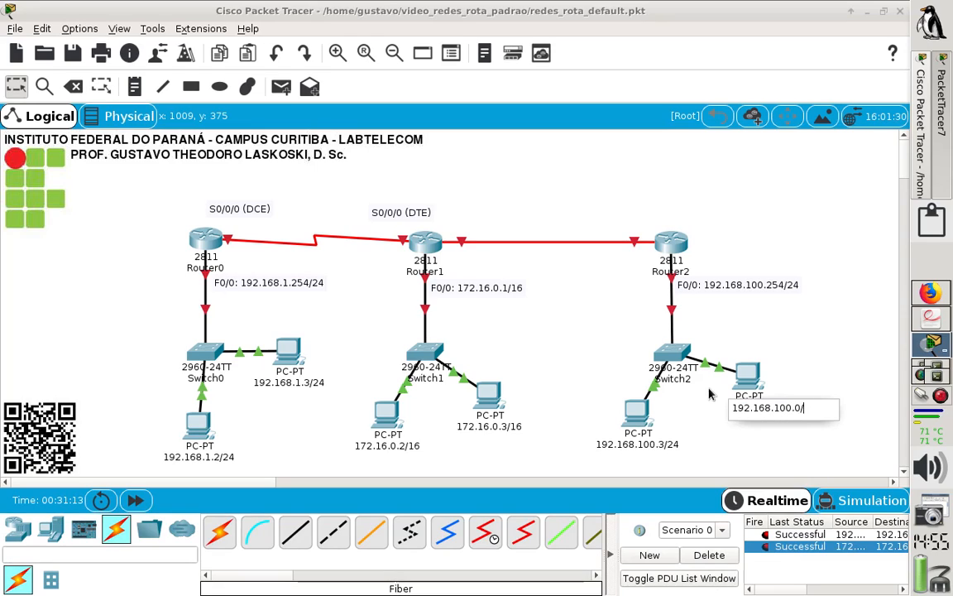
Step: Change the last octet in PC5's new name to 255, giving 192.168.100.255/24
{"action": "double_click", "coordinate": [796, 406]}
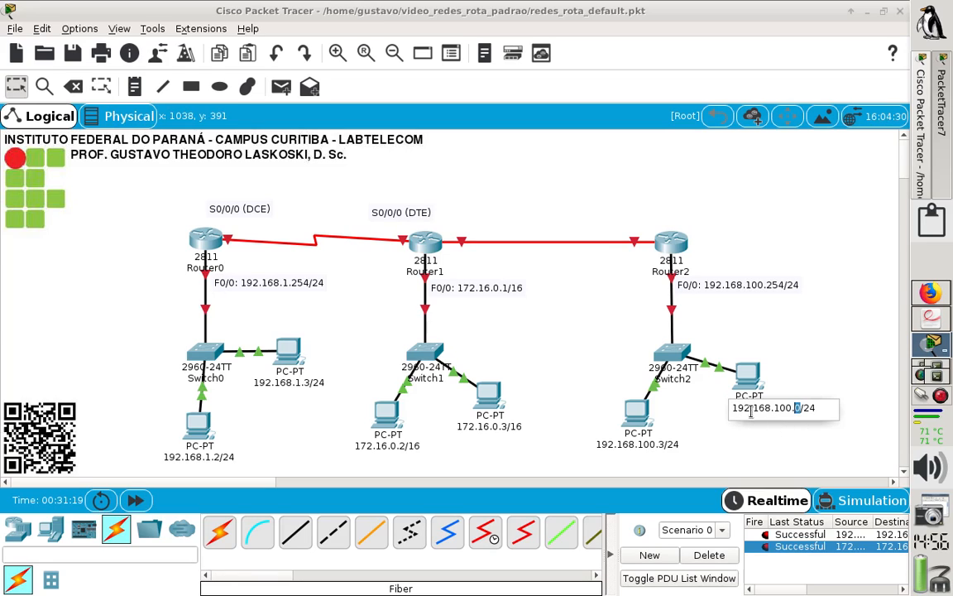
{"action": "left_click", "coordinate": [803, 406]}
{"action": "key", "text": "BackSpace"}
{"action": "type", "text": "255"}
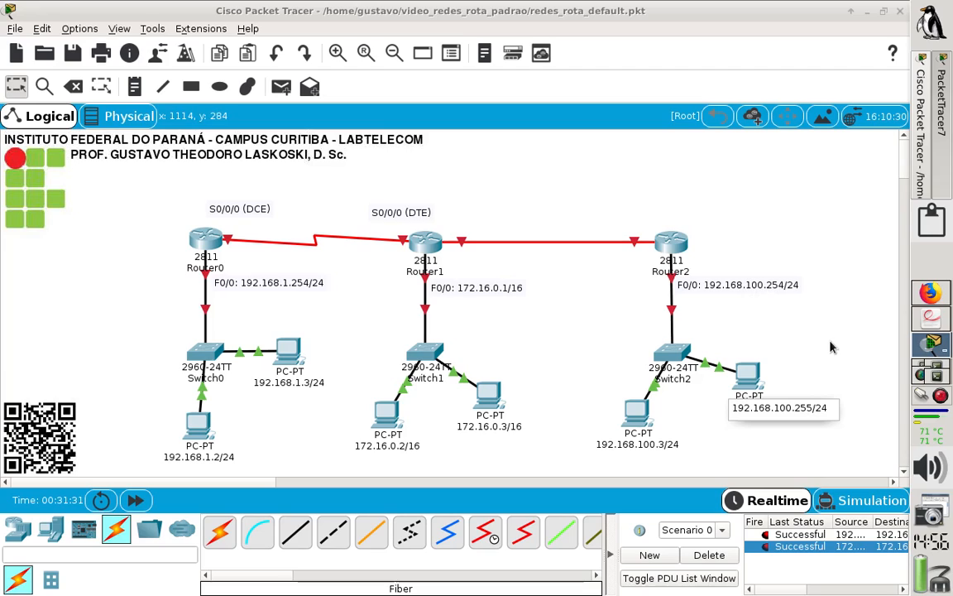
Step: Replace the last octet in PC5's new name with 2 so that it reads 192.168.100.2/24
{"action": "key", "text": "BackSpace"}
{"action": "key", "text": "BackSpace"}
{"action": "key", "text": "BackSpace"}
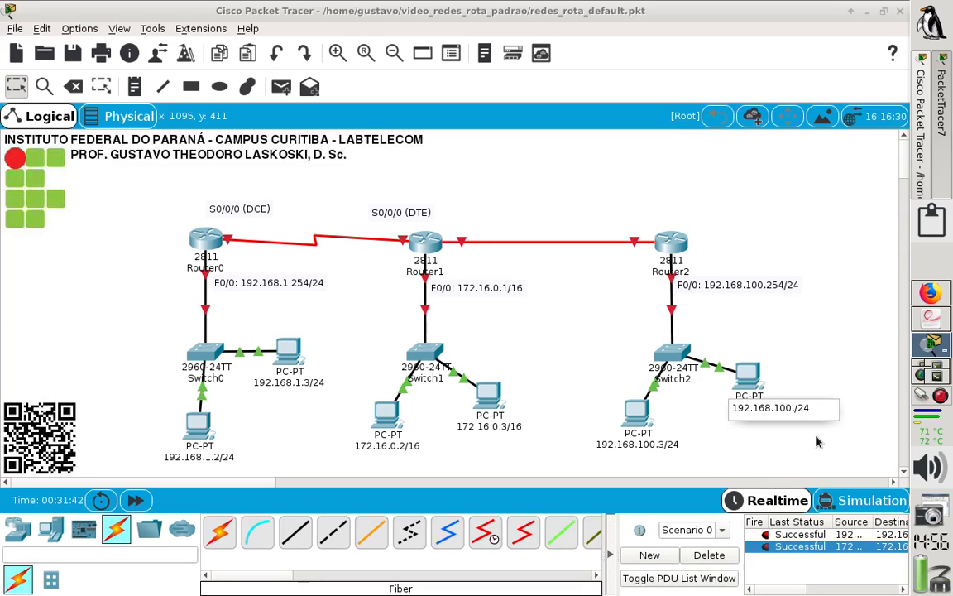
{"action": "type", "text": "2"}
{"action": "left_click", "coordinate": [787, 330]}
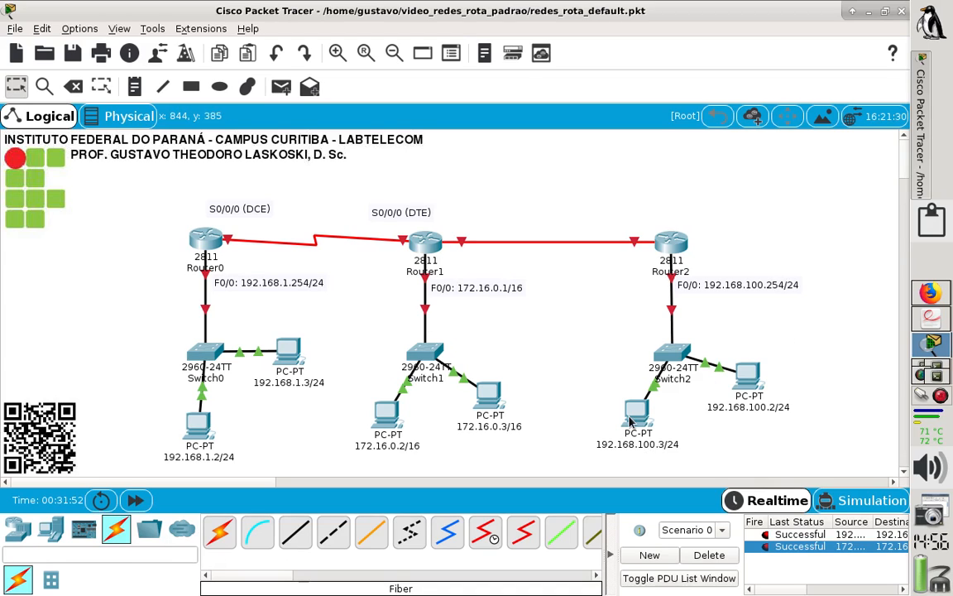
Step: Give the 192.168.100.3/24 PC the static IP address 192.168.100.3 with subnet mask 255.255.255.0
{"action": "mouse_move", "coordinate": [630, 421]}
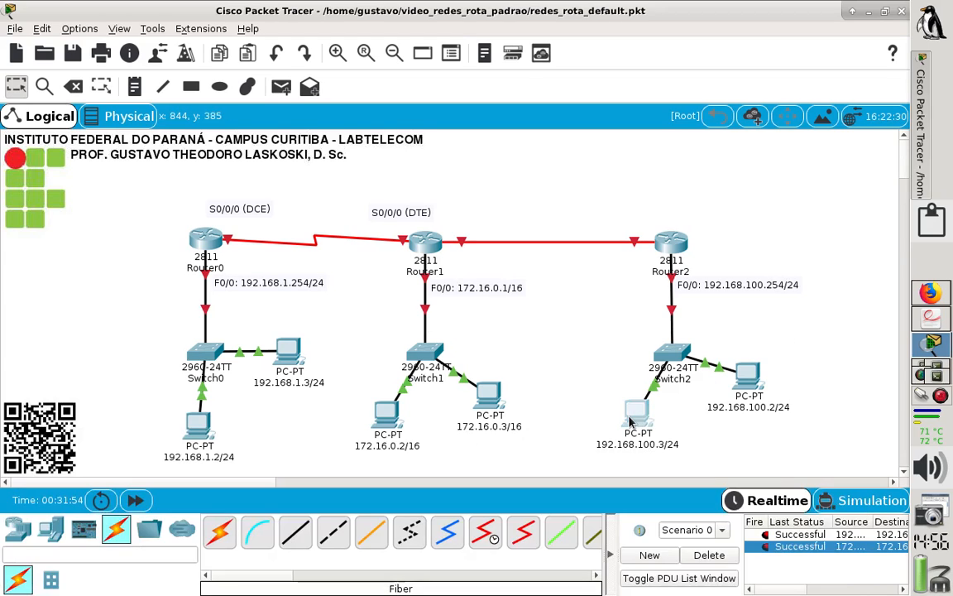
{"action": "left_click", "coordinate": [630, 422]}
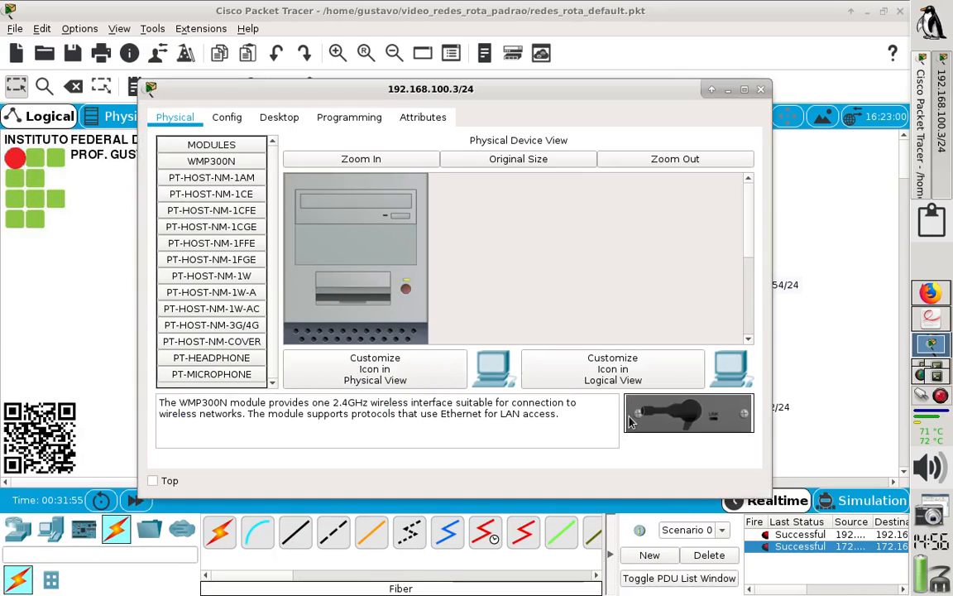
{"action": "left_click", "coordinate": [290, 120]}
{"action": "left_click", "coordinate": [212, 151]}
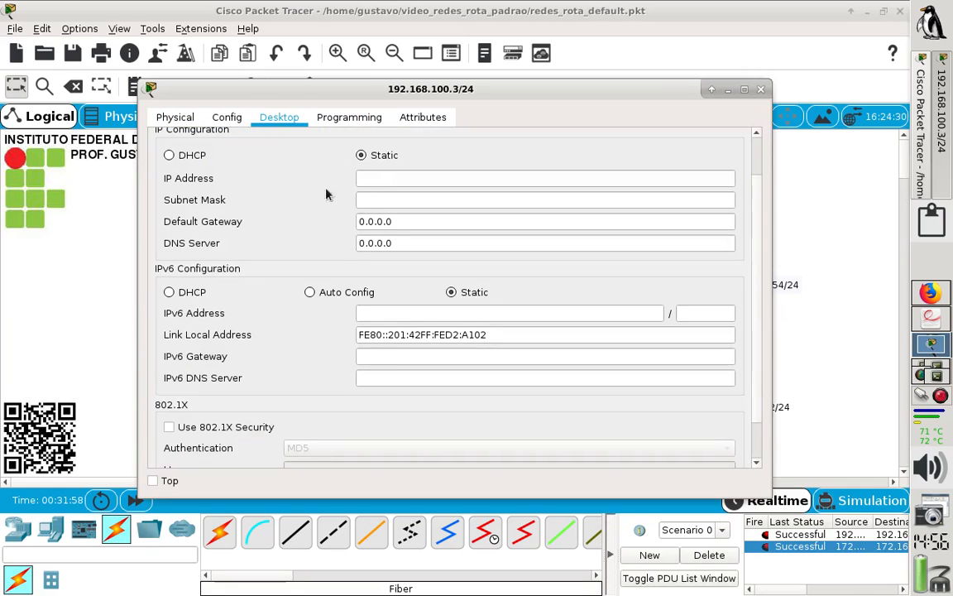
{"action": "left_click", "coordinate": [379, 181]}
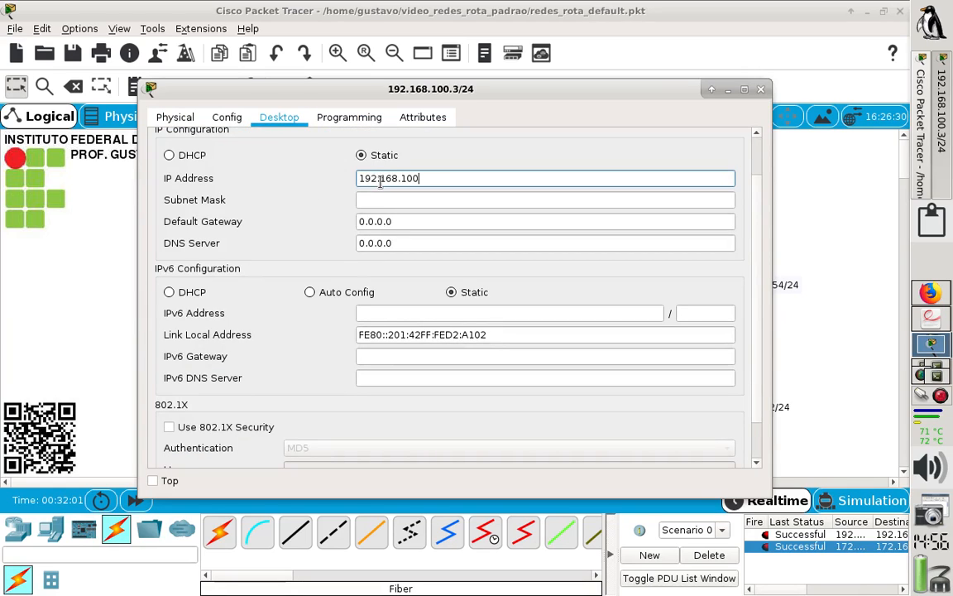
{"action": "type", "text": "192.168.100.3"}
{"action": "left_click", "coordinate": [454, 200]}
{"action": "key", "text": "Tab"}
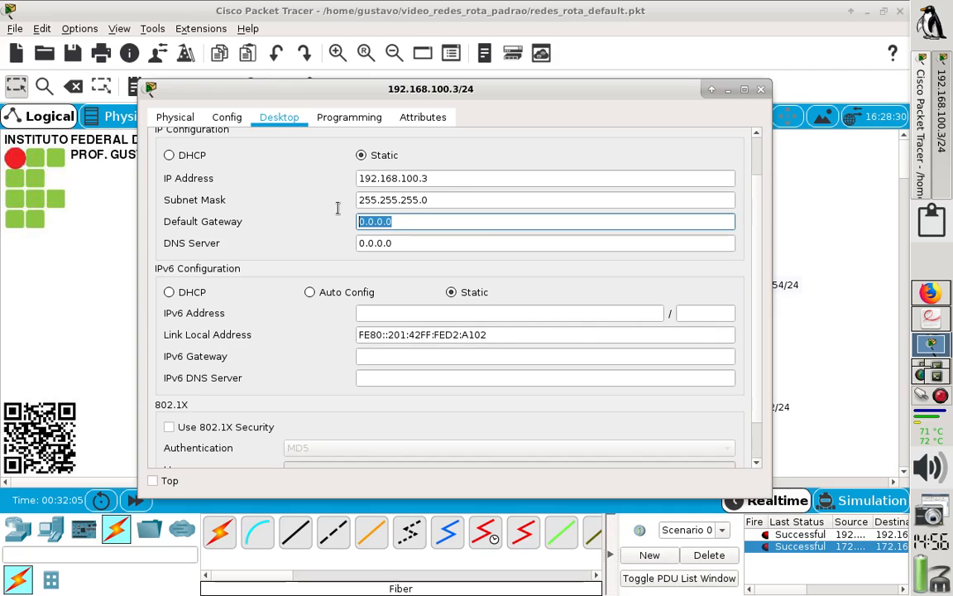
Step: Set both the default gateway and the DNS server of the 192.168.100.3/24 PC to 192.168.100.254, close its settings and check its address summary
{"action": "type", "text": "192.168.100.254"}
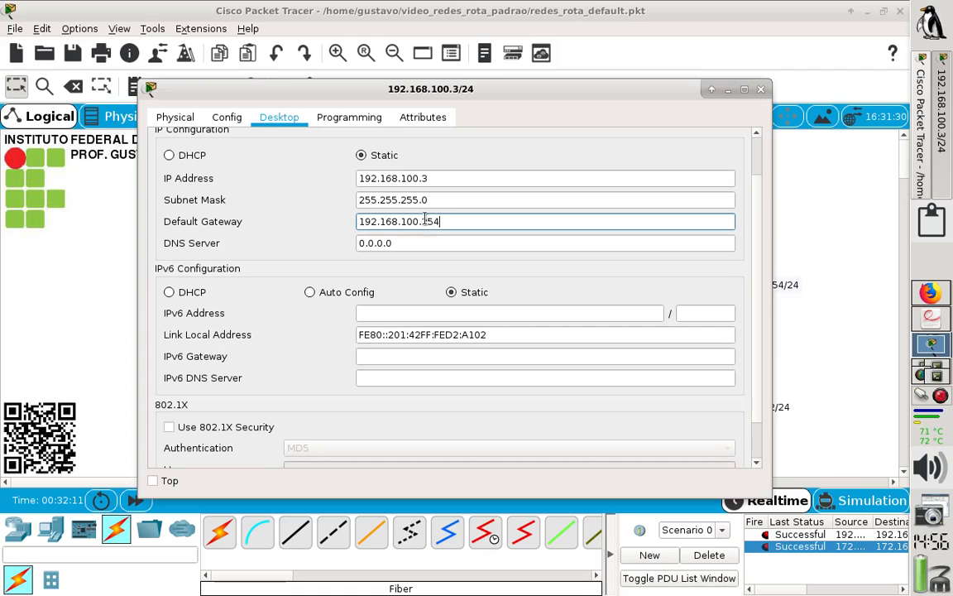
{"action": "left_click_drag", "start_coordinate": [446, 220], "coordinate": [213, 185]}
{"action": "key", "text": "ctrl+c"}
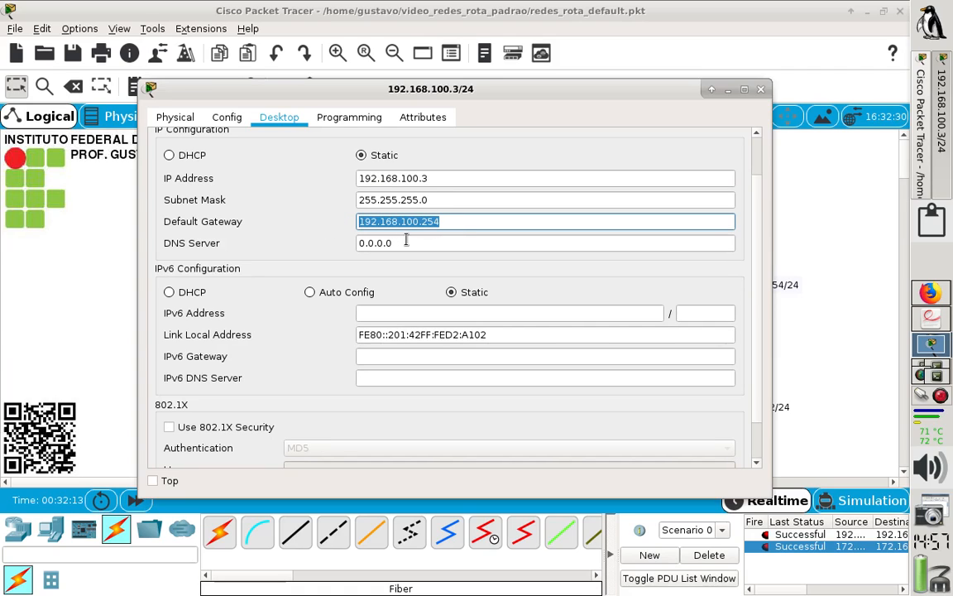
{"action": "key", "text": "Tab"}
{"action": "key", "text": "ctrl+v"}
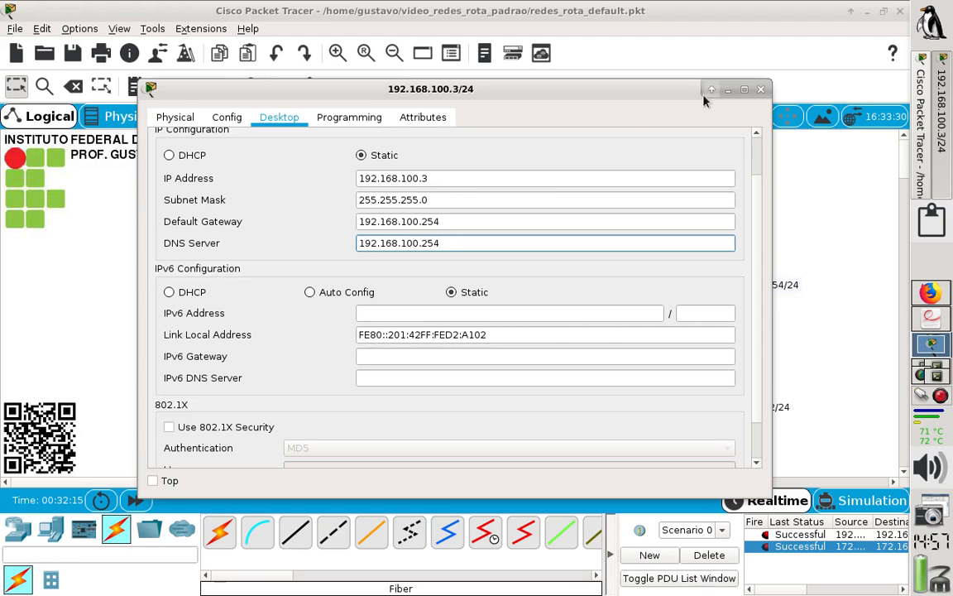
{"action": "left_click", "coordinate": [760, 89]}
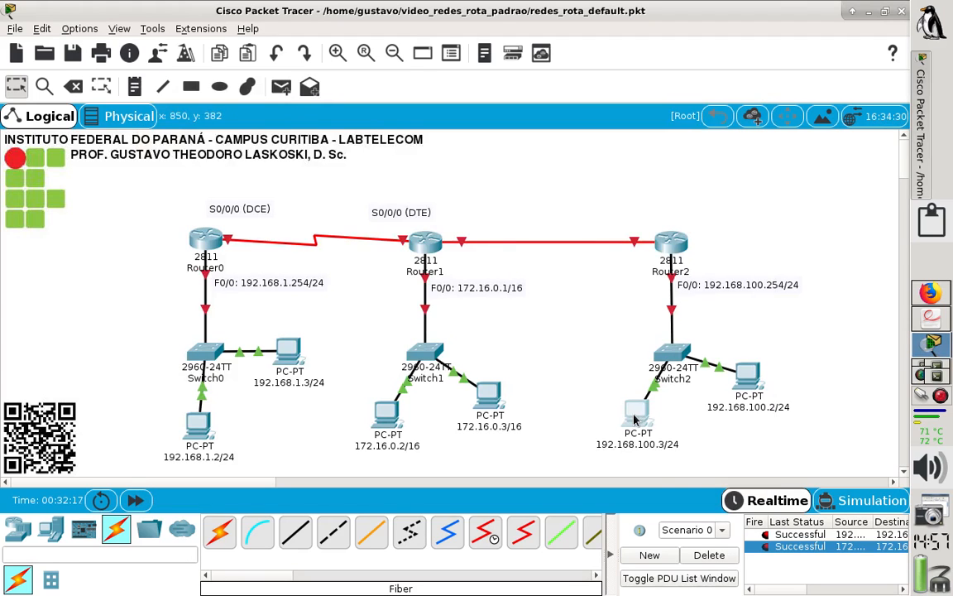
{"action": "mouse_move", "coordinate": [634, 421]}
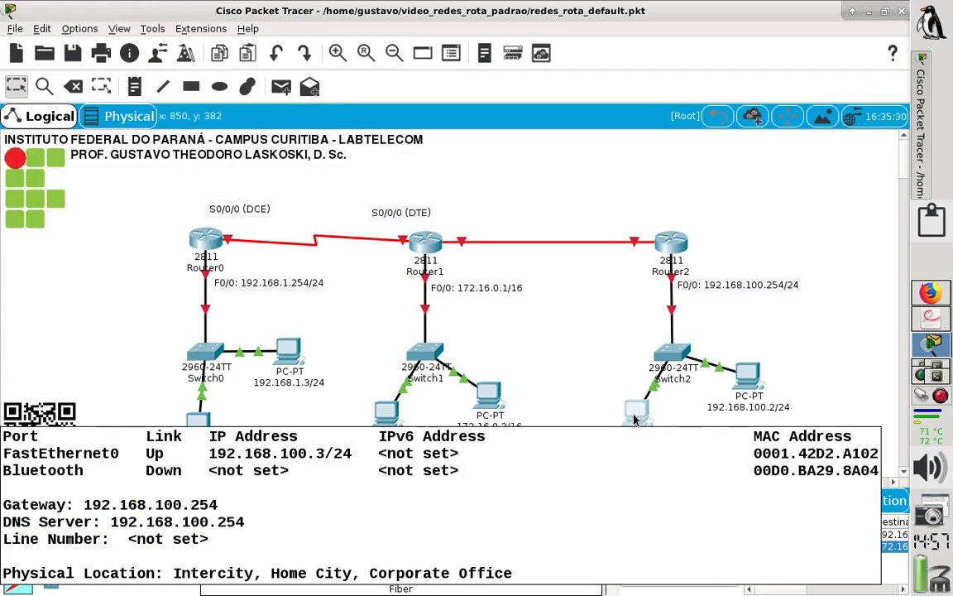
Step: Give the 192.168.100.2/24 PC the static IP address 192.168.100.2 with subnet mask 255.255.255.0
{"action": "left_click", "coordinate": [755, 378]}
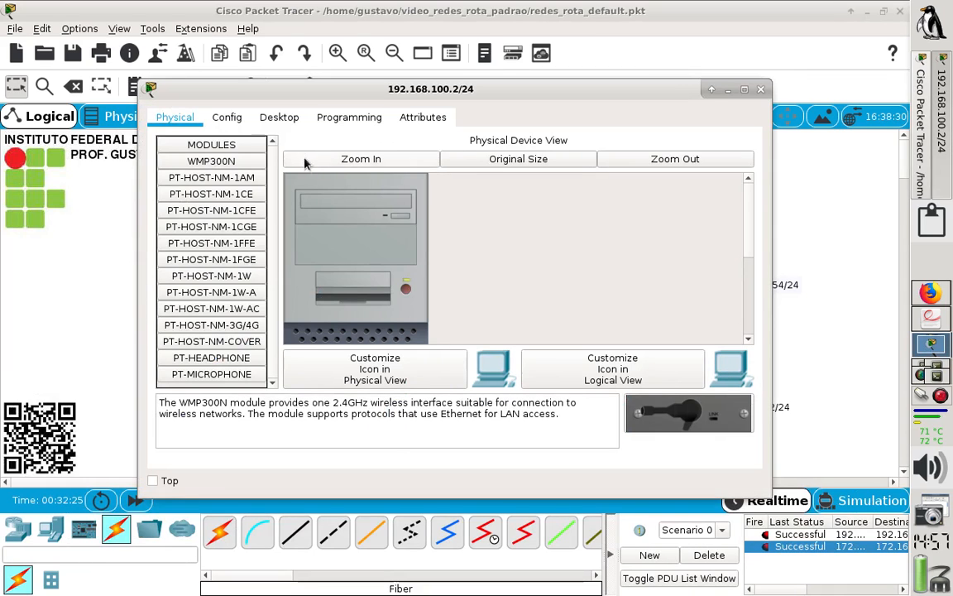
{"action": "left_click", "coordinate": [281, 119]}
{"action": "left_click", "coordinate": [223, 163]}
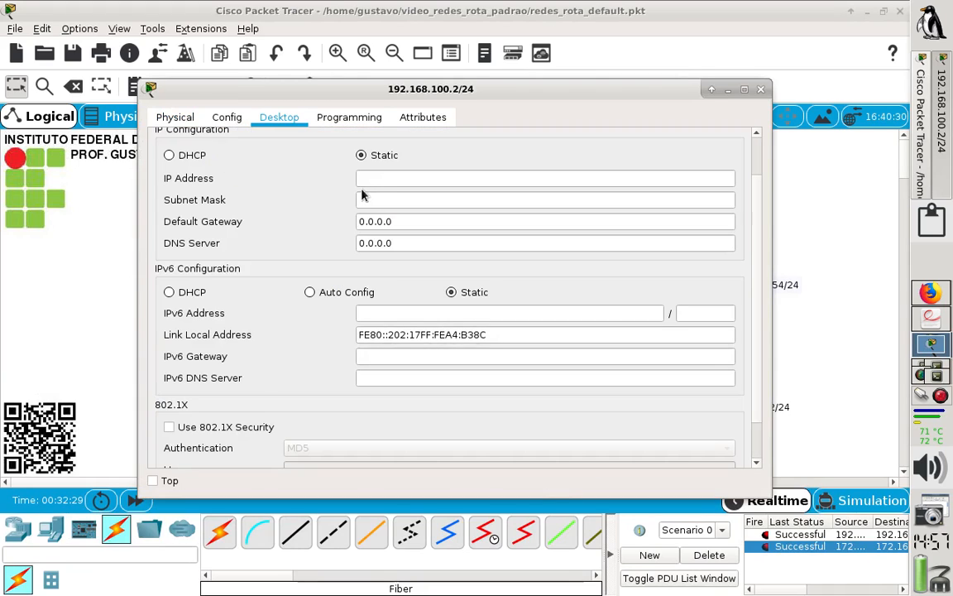
{"action": "left_click", "coordinate": [381, 178]}
{"action": "type", "text": "192.168.100.2"}
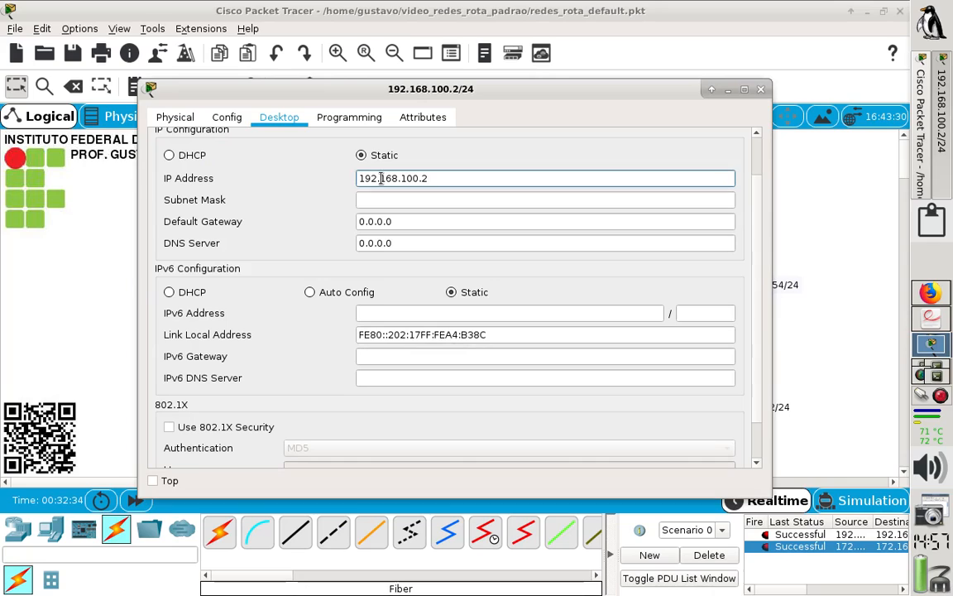
{"action": "key", "text": "Tab"}
{"action": "key", "text": "Tab"}
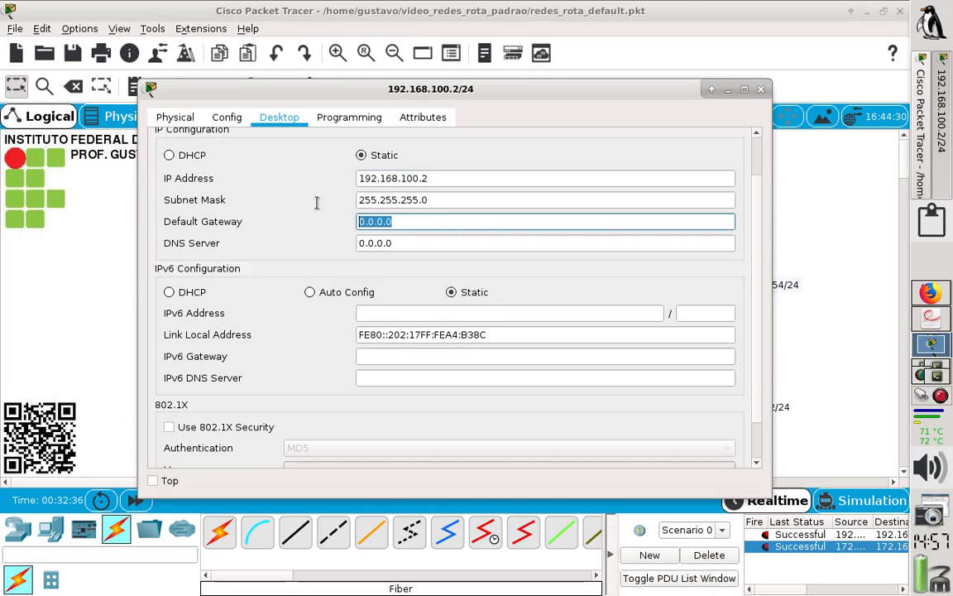
Step: Set both the default gateway and the DNS server of the 192.168.100.2/24 PC to 192.168.100.254, and close its settings
{"action": "type", "text": "192.168.100.254"}
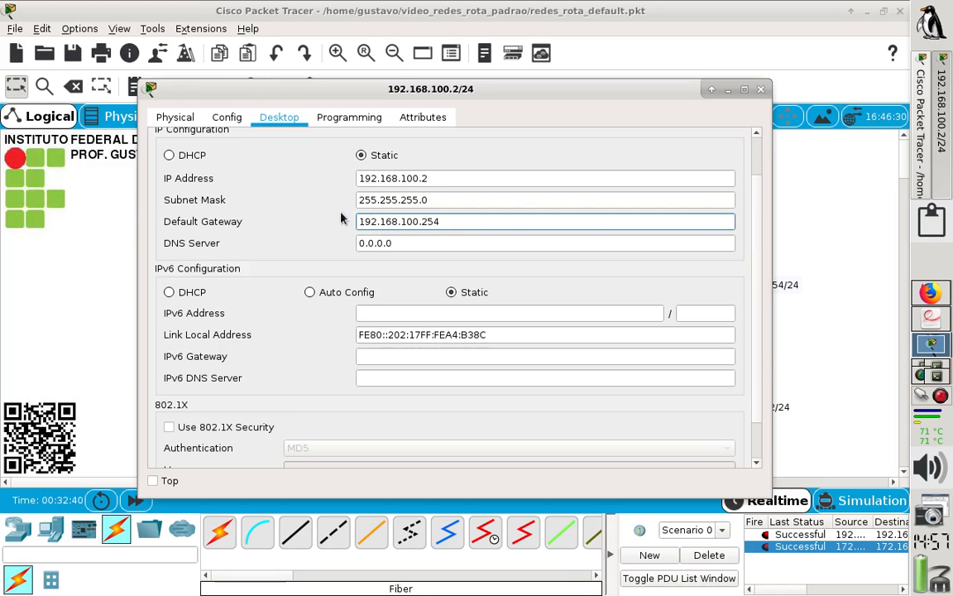
{"action": "key", "text": "Tab"}
{"action": "key", "text": "ctrl+v"}
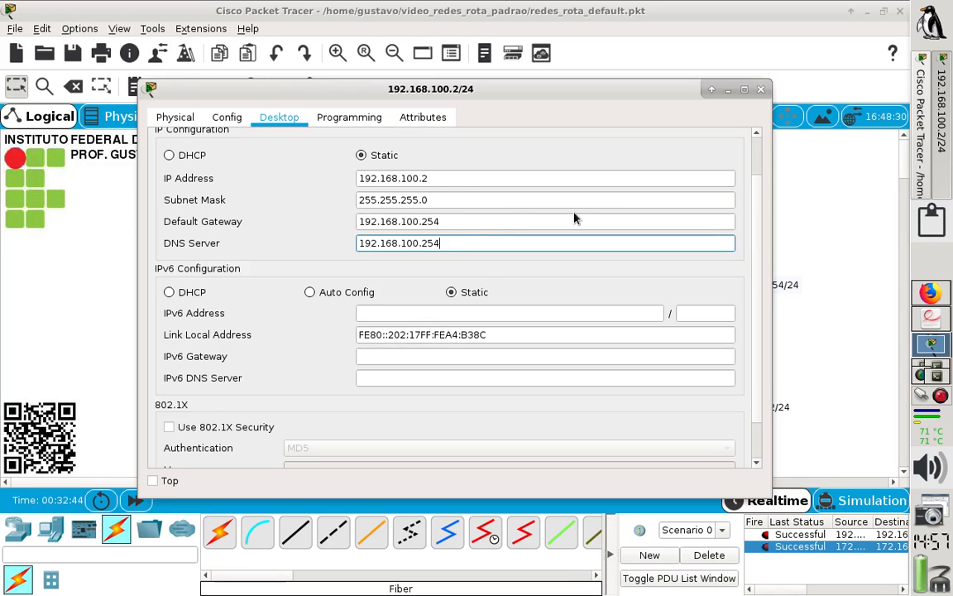
{"action": "key", "text": "Tab"}
{"action": "left_click", "coordinate": [761, 91]}
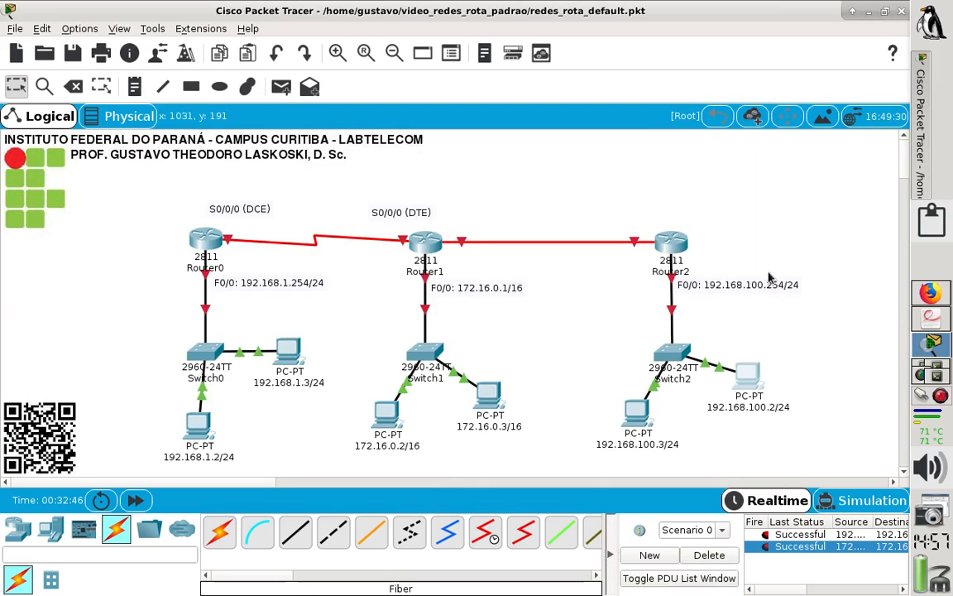
{"action": "mouse_move", "coordinate": [750, 382]}
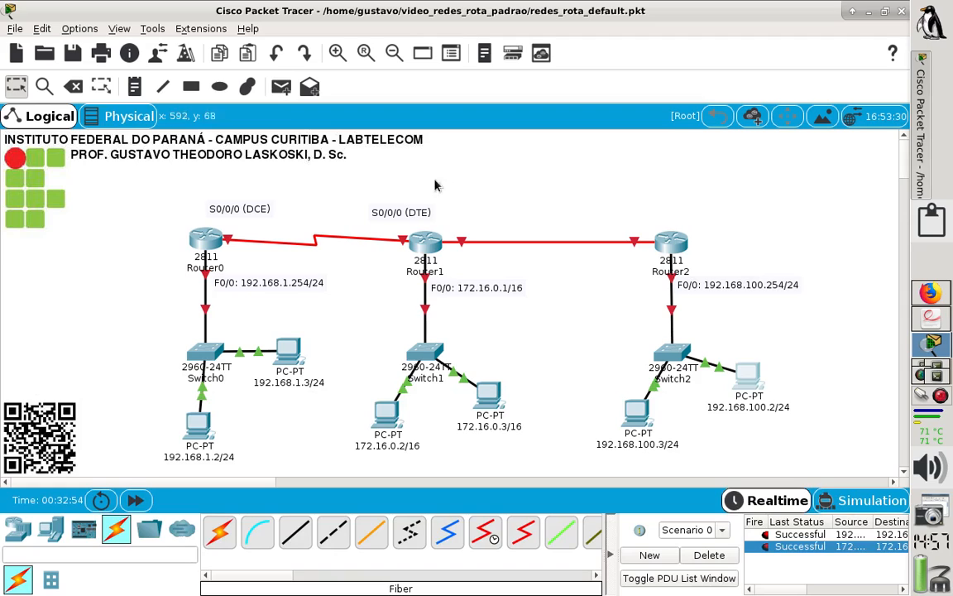
Step: Test connectivity by sending a simple PDU from the 192.168.100.3/24 PC to the 192.168.100.2/24 PC
{"action": "left_click", "coordinate": [281, 86]}
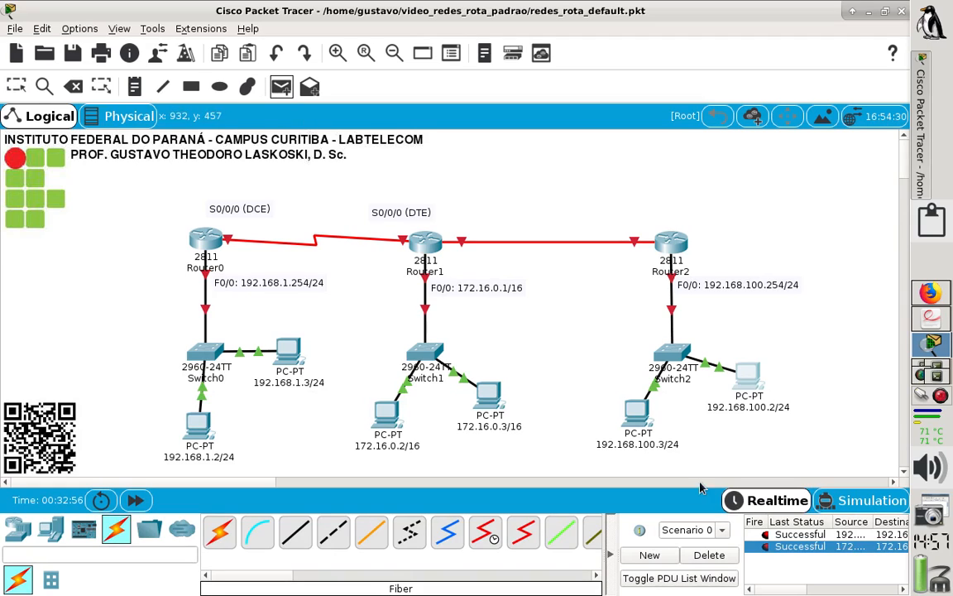
{"action": "left_click", "coordinate": [641, 436]}
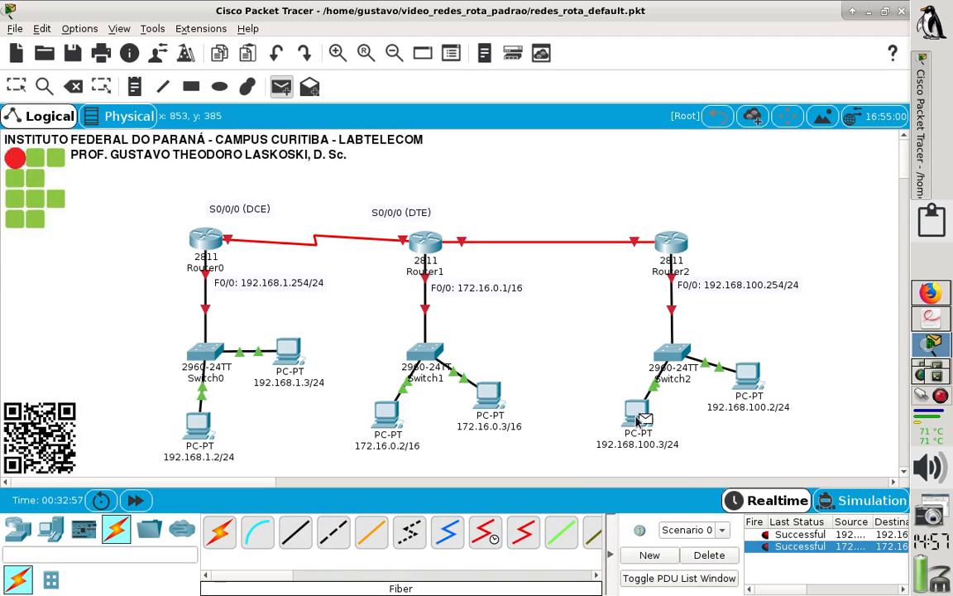
{"action": "left_click", "coordinate": [745, 380]}
{"action": "left_click", "coordinate": [799, 558]}
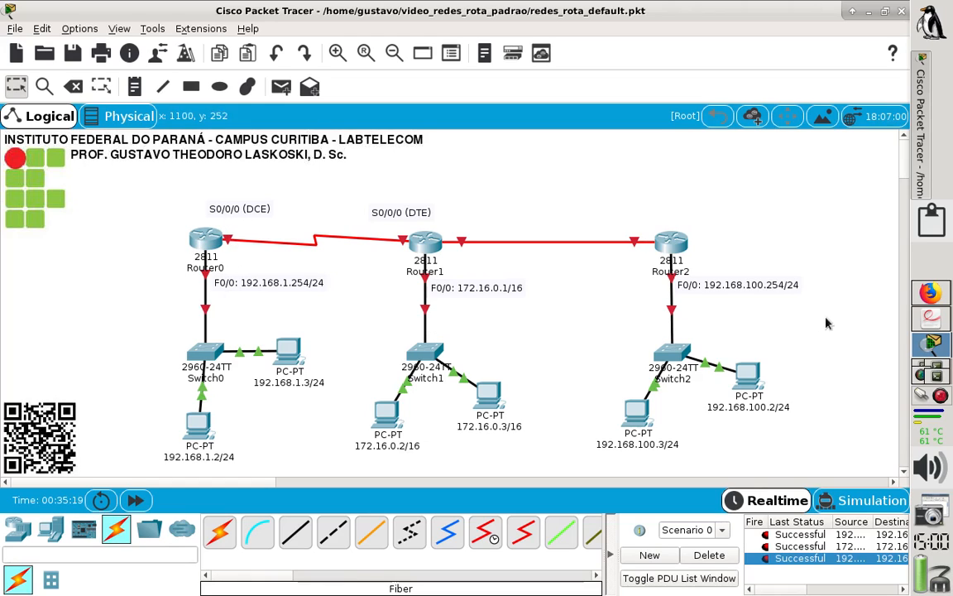
Step: Check the serial link addresses in the lab sheet and add 12.0.0.1/8 as a second line of Router0's S0/0/0 (DCE) label
{"action": "left_click", "coordinate": [928, 321]}
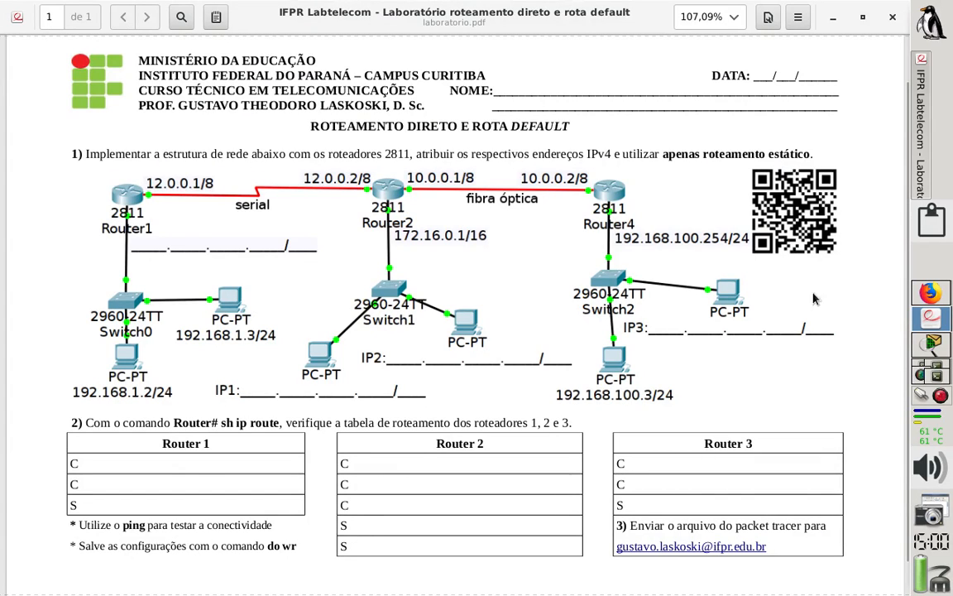
{"action": "left_click", "coordinate": [930, 346]}
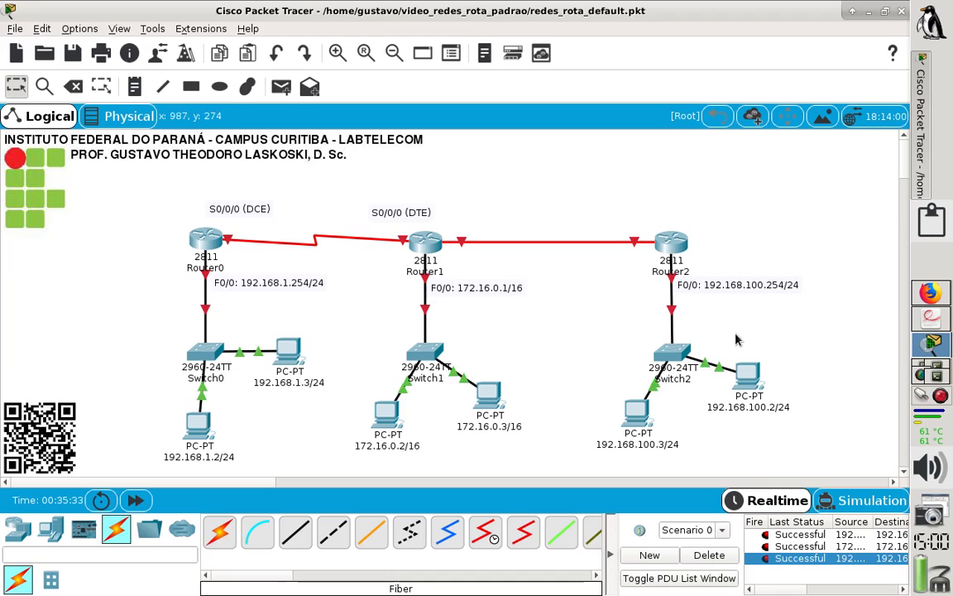
{"action": "left_click", "coordinate": [234, 214]}
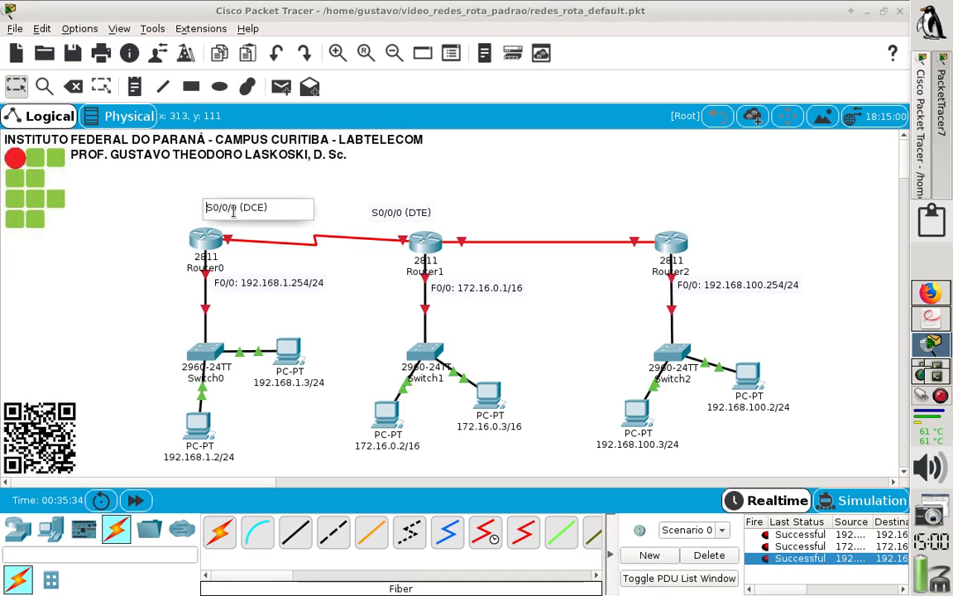
{"action": "left_click", "coordinate": [279, 207]}
{"action": "key", "text": "Return"}
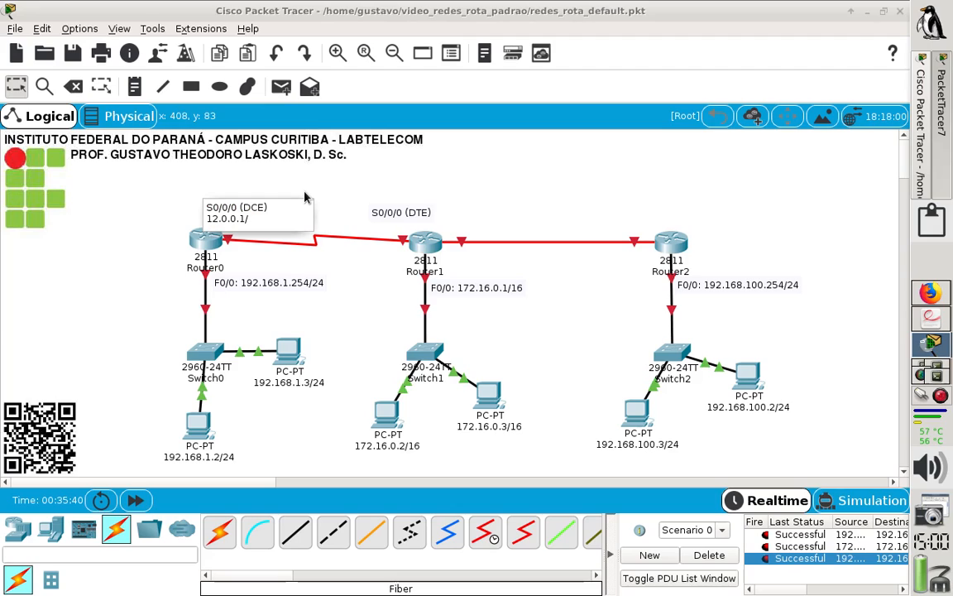
{"action": "type", "text": "12.0.0.1/8"}
{"action": "key", "text": "Left"}
{"action": "key", "text": "Left"}
{"action": "key", "text": "Left"}
{"action": "key", "text": "Left"}
{"action": "key", "text": "Left"}
{"action": "key", "text": "Left"}
{"action": "key", "text": "Right"}
{"action": "key", "text": "Right"}
{"action": "key", "text": "Left"}
{"action": "left_click", "coordinate": [67, 194]}
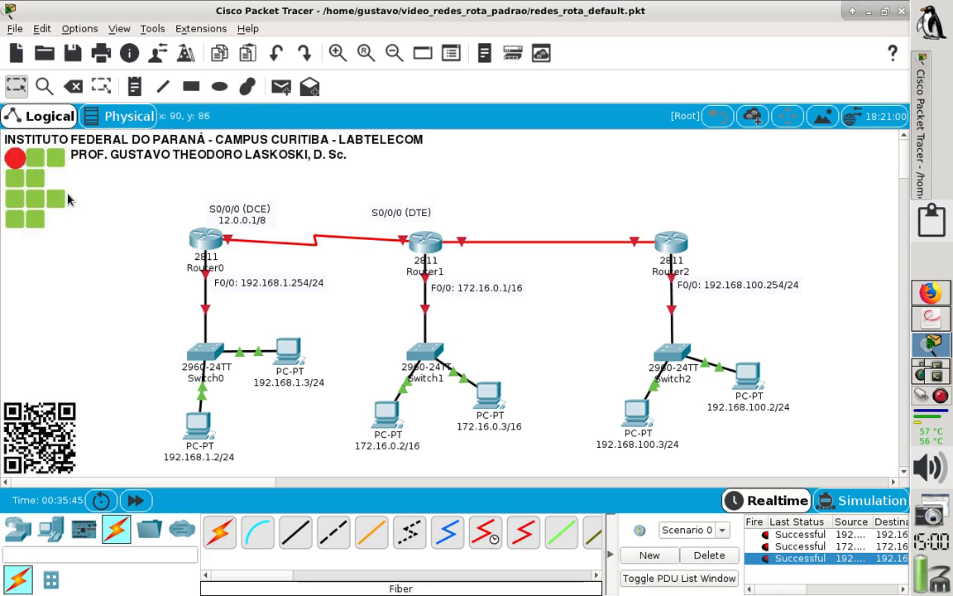
Step: Nudge Router0's S0/0/0 (DCE) label slightly right and up above the serial link
{"action": "left_click", "coordinate": [233, 218]}
{"action": "left_click_drag", "start_coordinate": [233, 222], "coordinate": [263, 216]}
{"action": "left_click", "coordinate": [331, 211]}
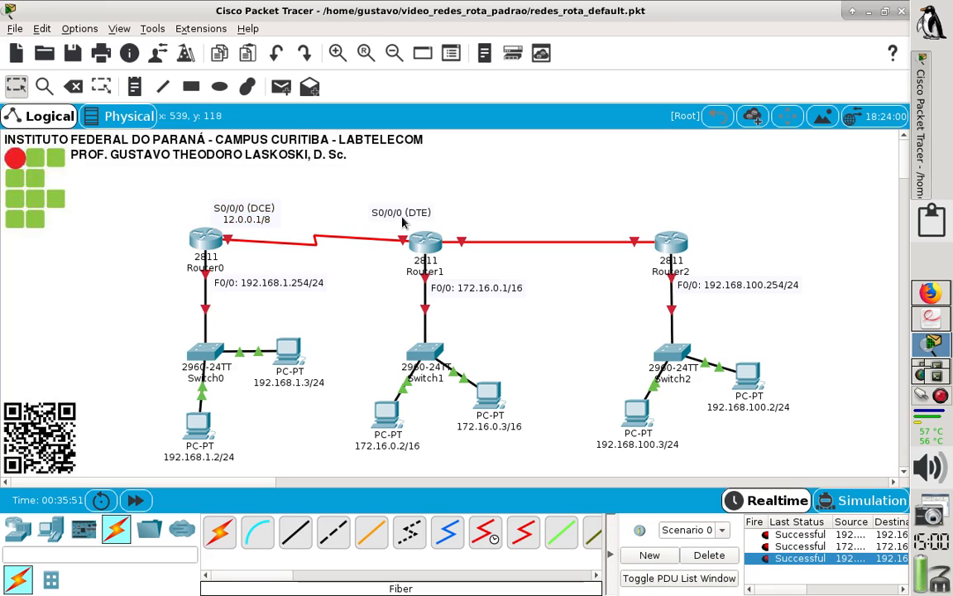
Step: Add 12.0.0.2/8 as a second line of Router1's S0/0/0 (DTE) label
{"action": "double_click", "coordinate": [427, 213]}
{"action": "left_click", "coordinate": [448, 210]}
{"action": "key", "text": "Return"}
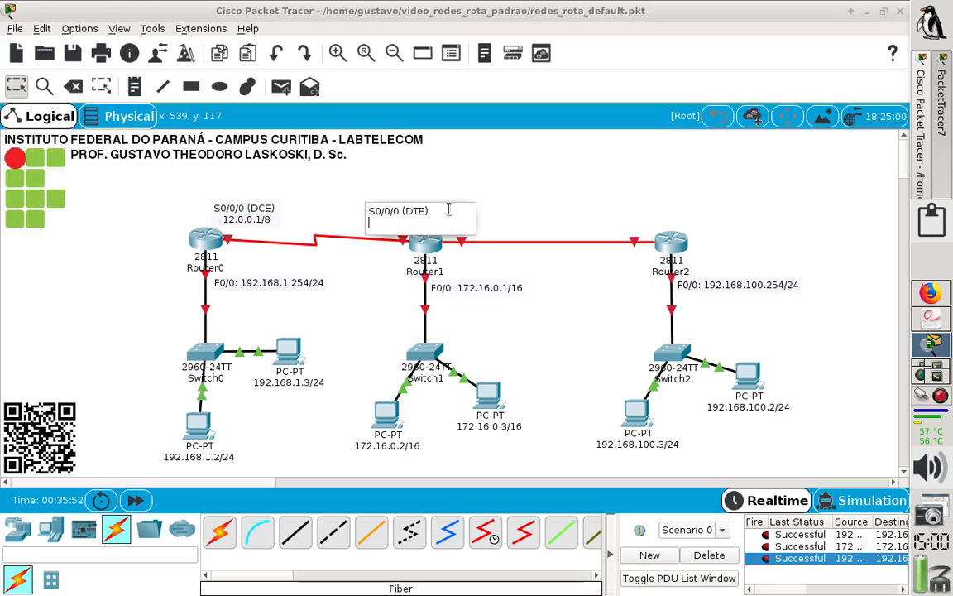
{"action": "type", "text": "12"}
{"action": "type", "text": "/"}
{"action": "type", "text": "0.0"}
{"action": "type", "text": ".2"}
{"action": "type", "text": "/8"}
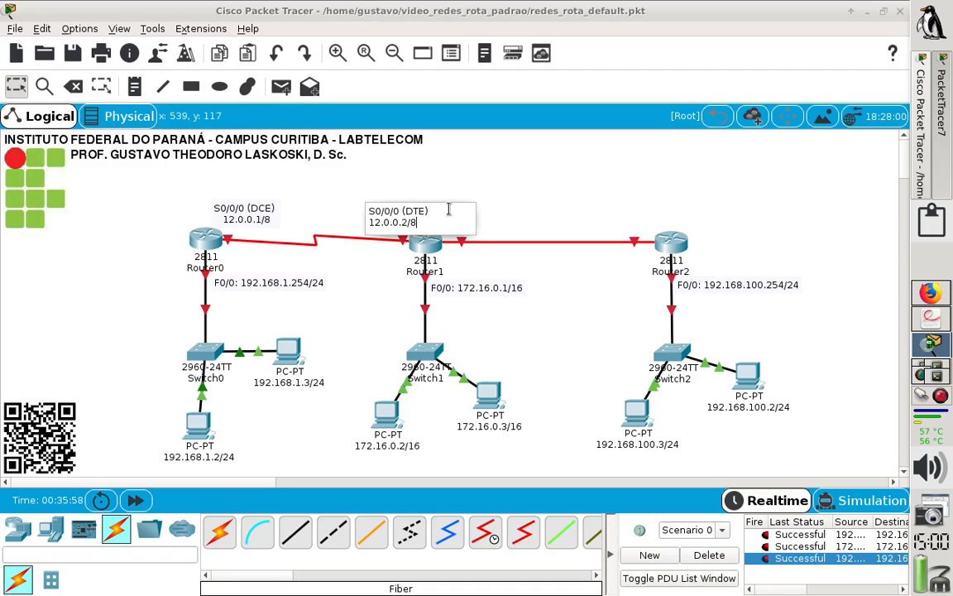
{"action": "left_click", "coordinate": [381, 196]}
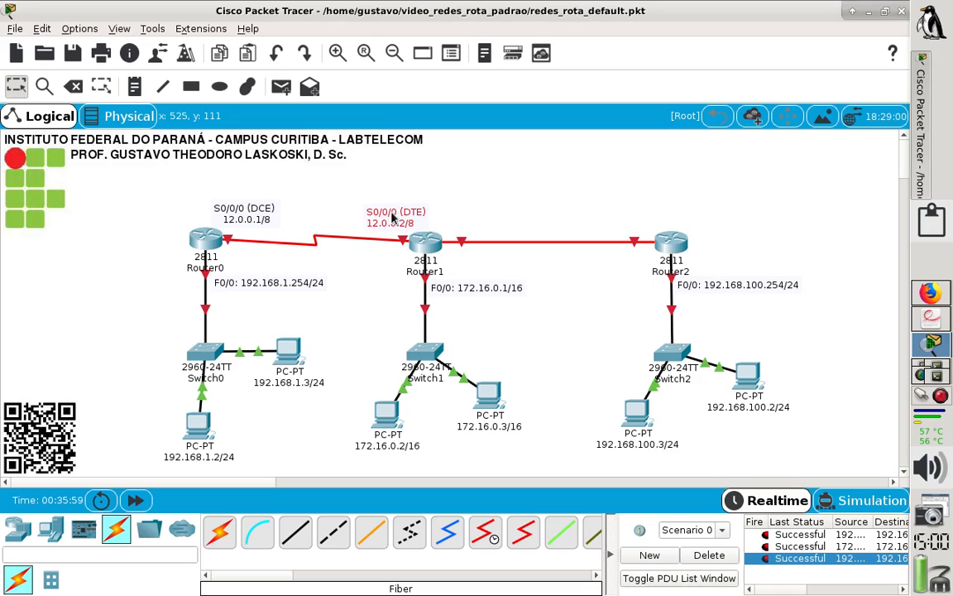
{"action": "left_click", "coordinate": [365, 281]}
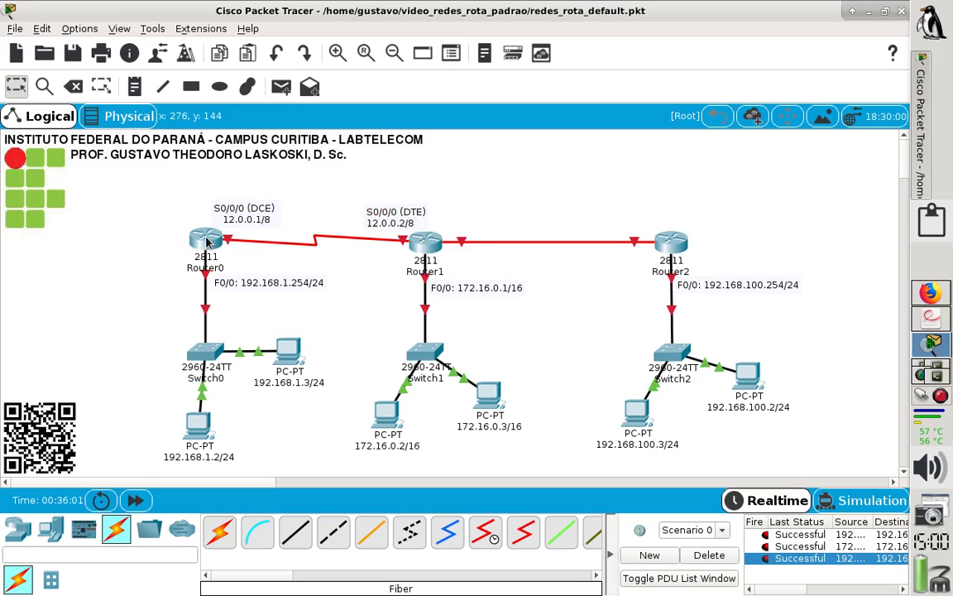
Step: Open Router0's command line in an enlarged window and answer no to the initial configuration dialog to reach the router prompt
{"action": "left_click", "coordinate": [206, 240]}
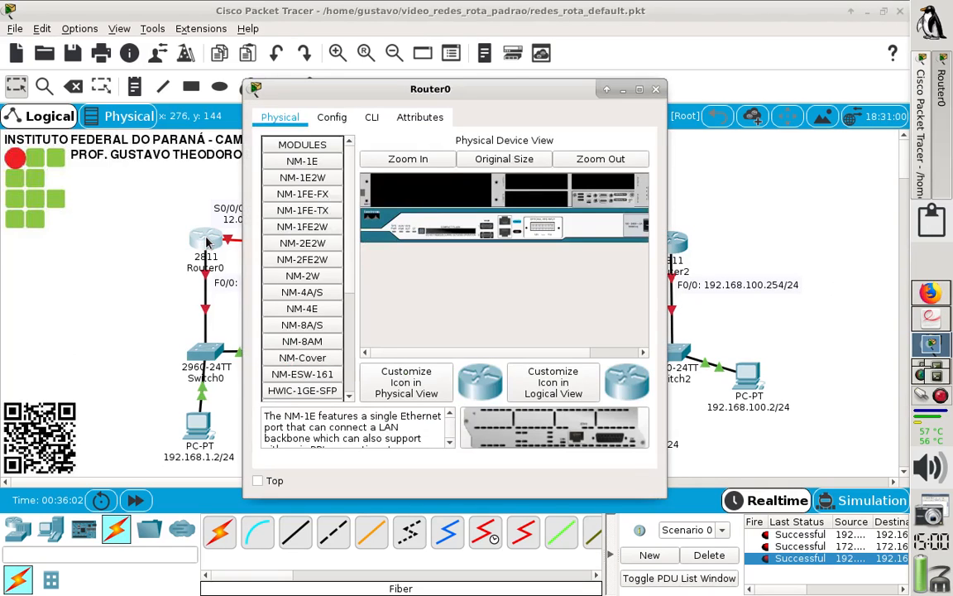
{"action": "left_click", "coordinate": [372, 117]}
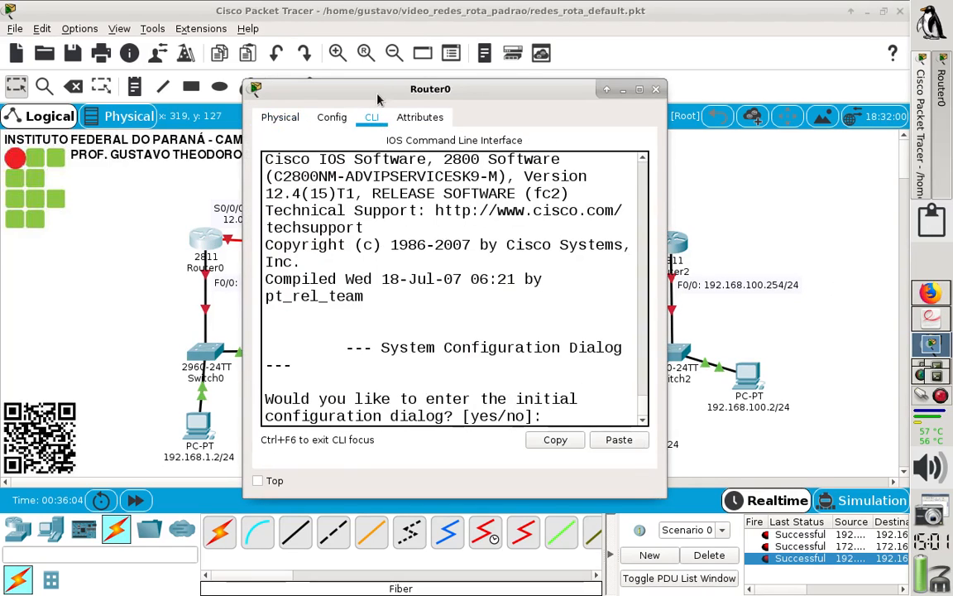
{"action": "left_click_drag", "start_coordinate": [374, 89], "coordinate": [362, 14]}
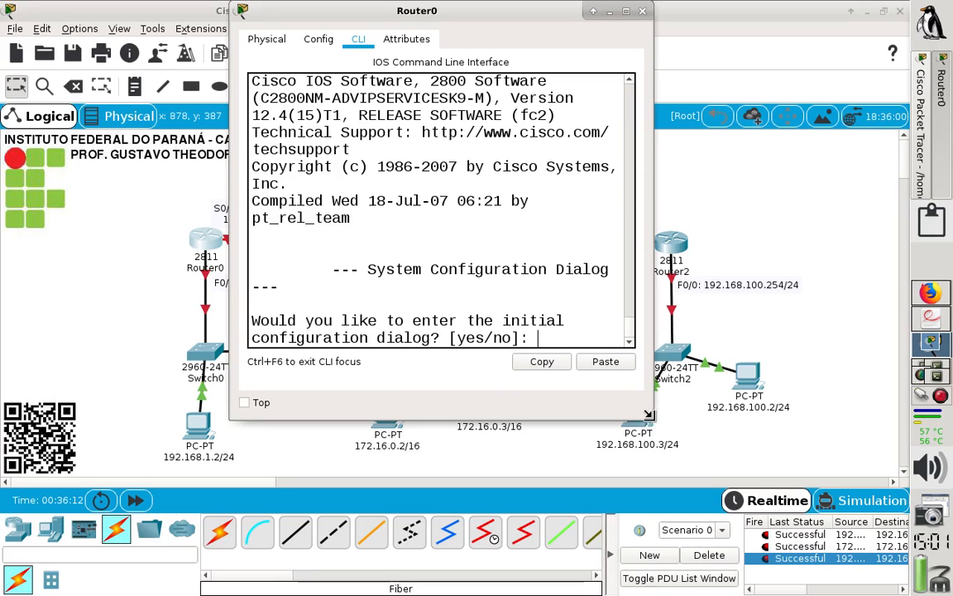
{"action": "left_click_drag", "start_coordinate": [650, 416], "coordinate": [906, 482]}
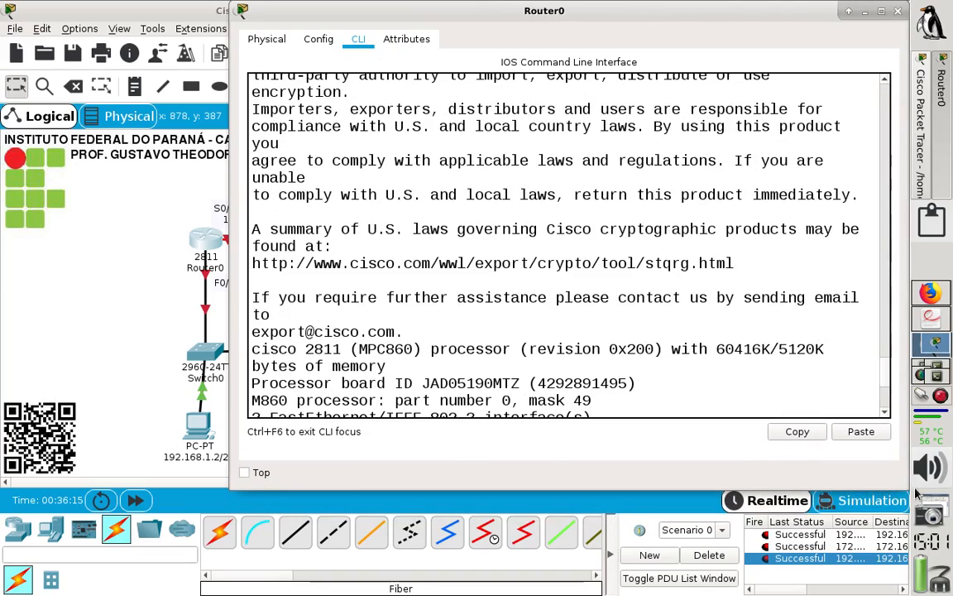
{"action": "left_click", "coordinate": [718, 401]}
{"action": "key", "text": "Return"}
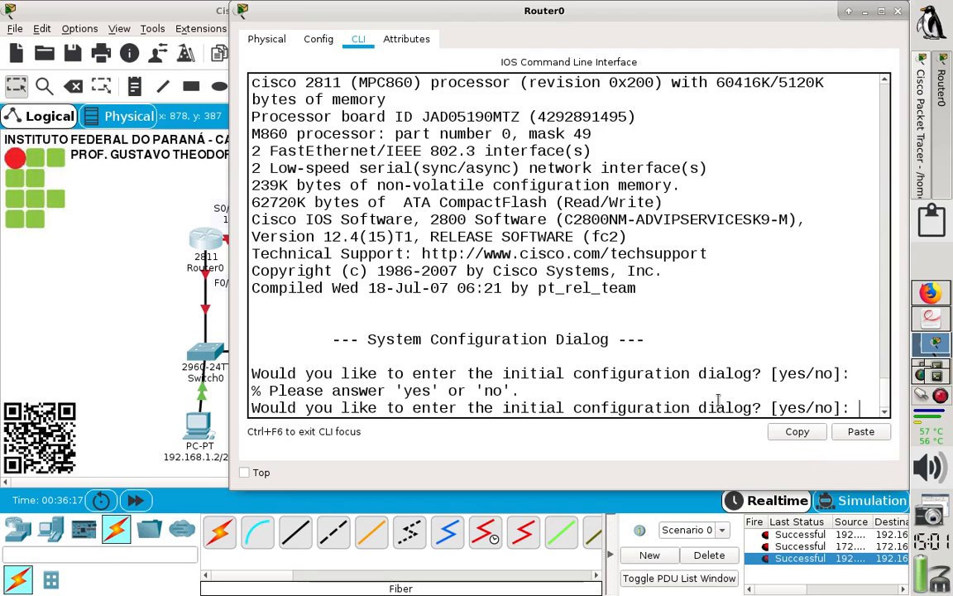
{"action": "type", "text": "no"}
{"action": "key", "text": "Return"}
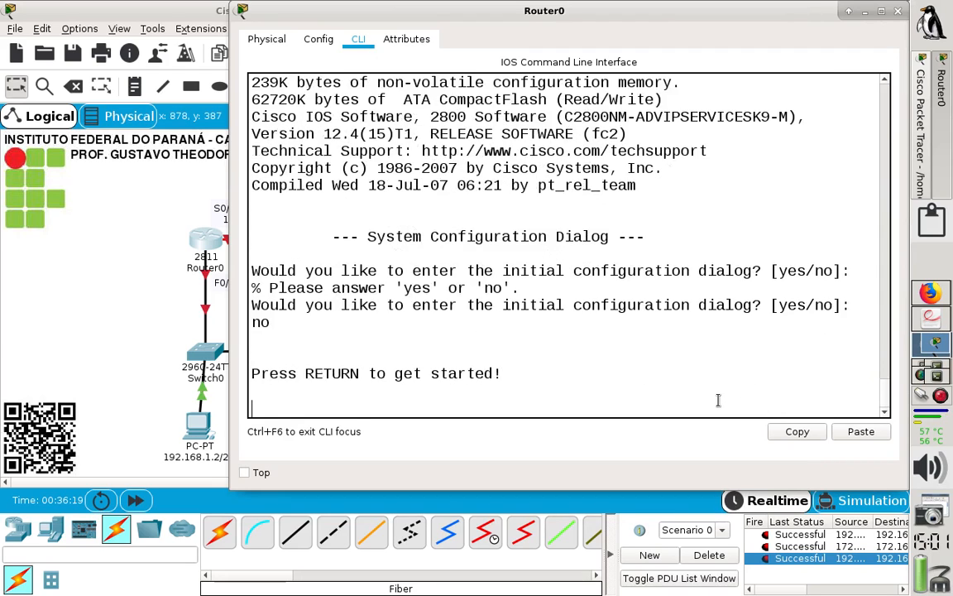
{"action": "key", "text": "Return"}
{"action": "key", "text": "Return"}
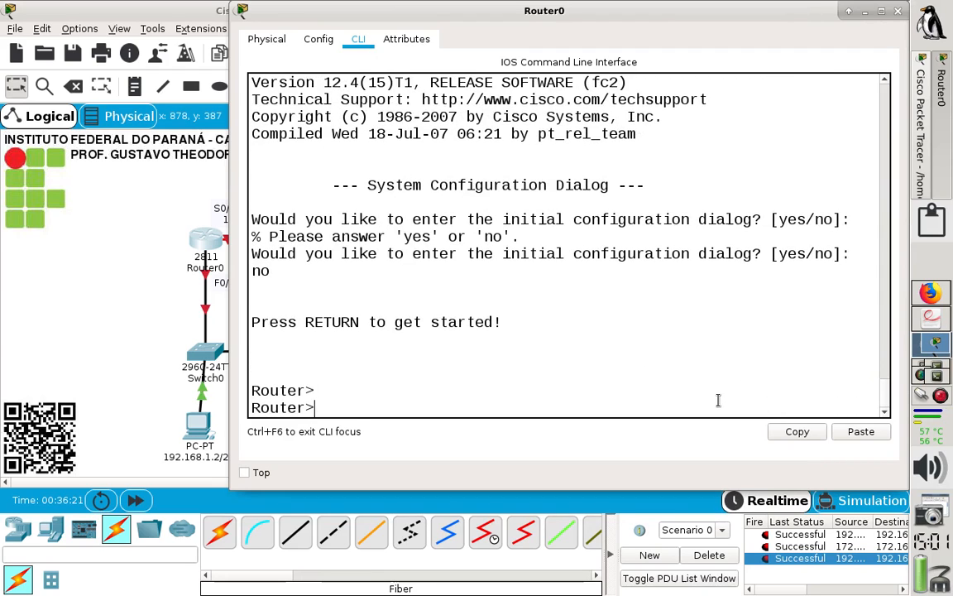
Step: Enter privileged mode on Router0 with en and global configuration mode with conf t
{"action": "type", "text": "en"}
{"action": "key", "text": "Return"}
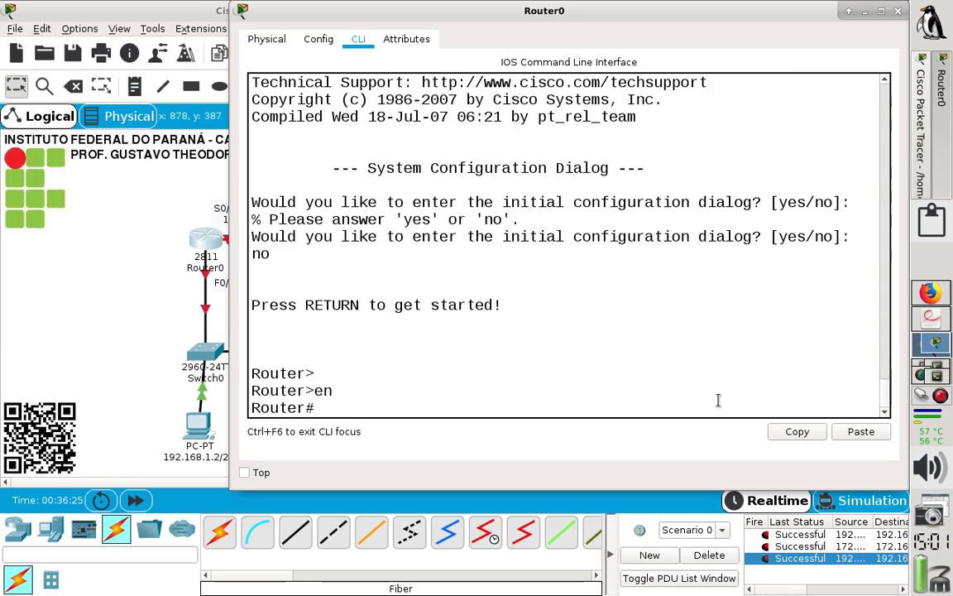
{"action": "type", "text": "conf"}
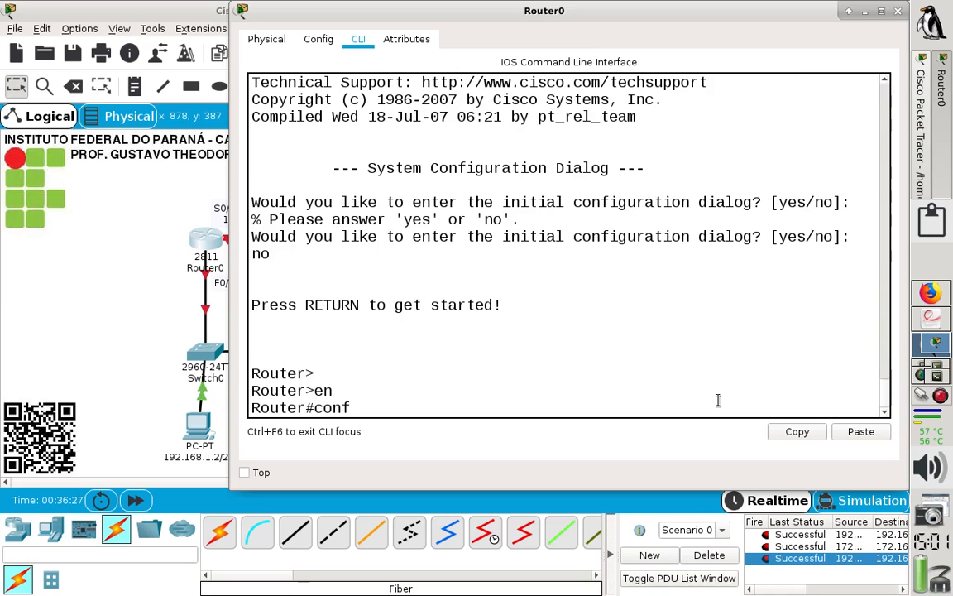
{"action": "type", "text": " t"}
{"action": "key", "text": "Return"}
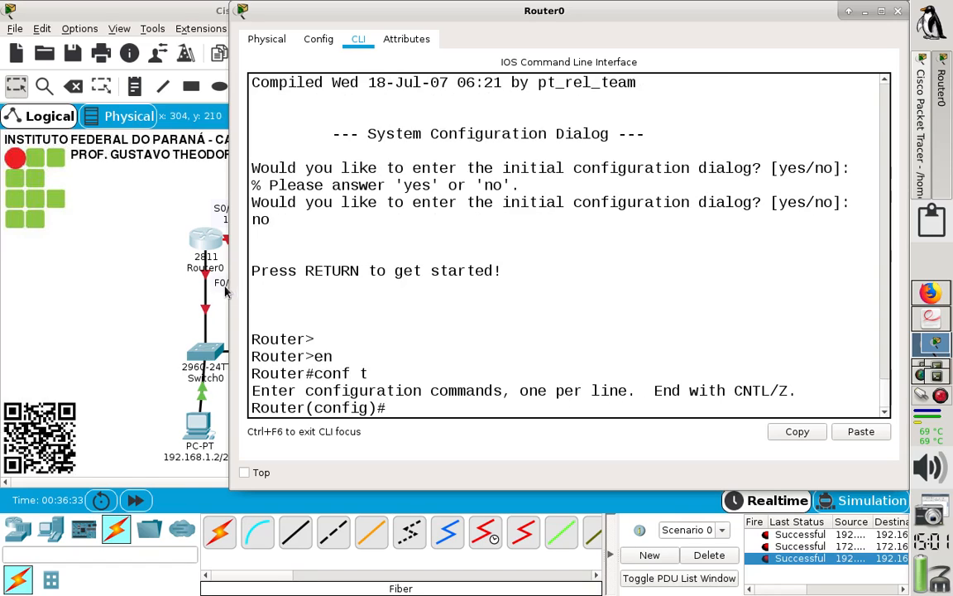
Step: Assign 192.168.1.254 with mask 255.255.255.0 to Router0's interface f0/0 and enable the interface with no shut
{"action": "type", "text": "int"}
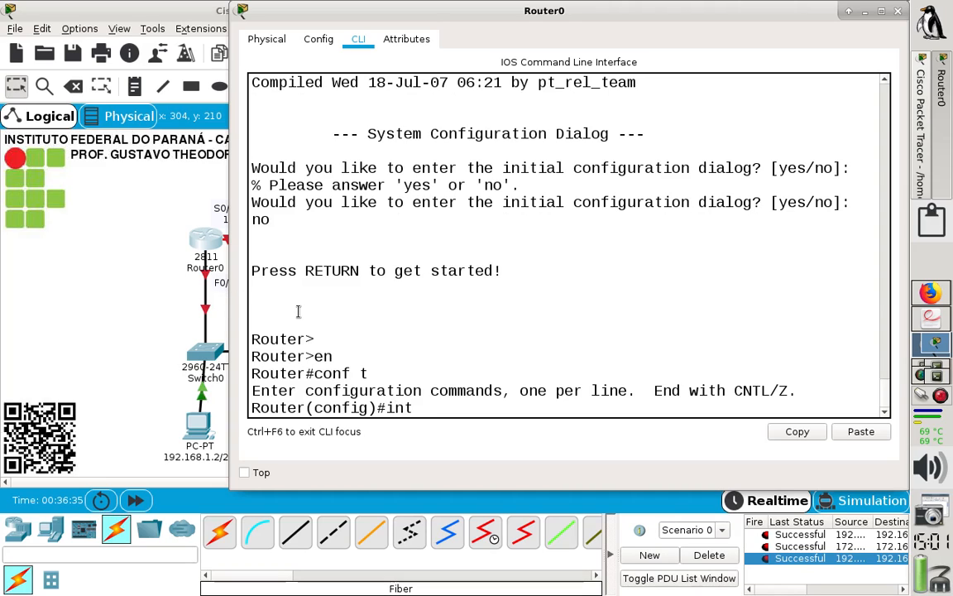
{"action": "type", "text": " f0/0"}
{"action": "key", "text": "Return"}
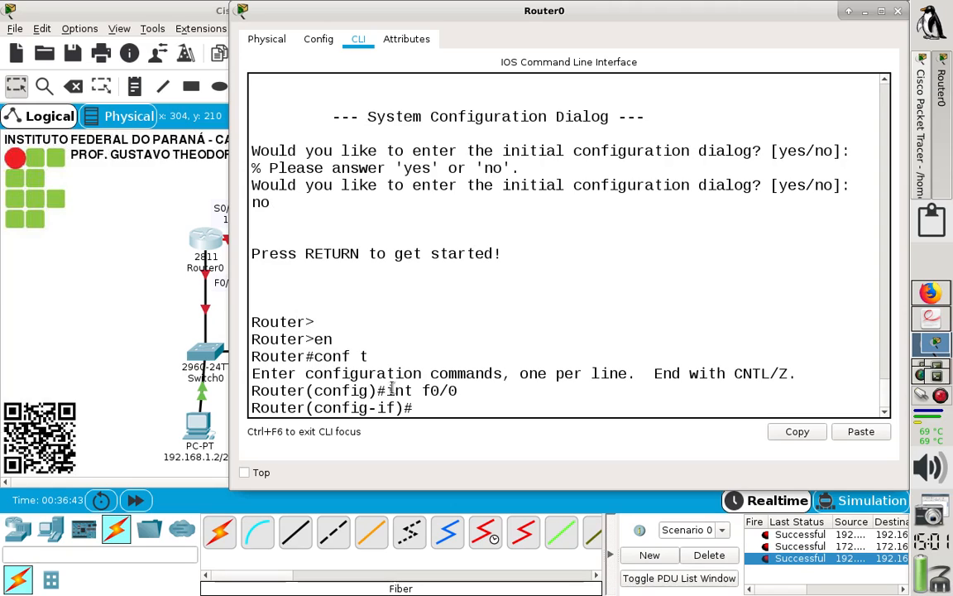
{"action": "left_click_drag", "start_coordinate": [314, 407], "coordinate": [391, 407]}
{"action": "left_click", "coordinate": [426, 407]}
{"action": "type", "text": "ip add 19"}
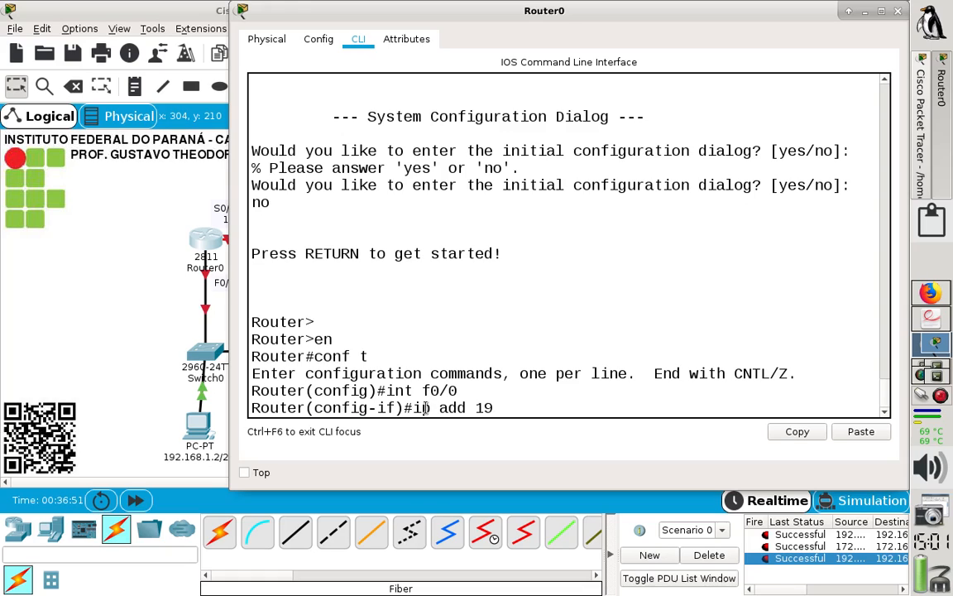
{"action": "type", "text": "2.1"}
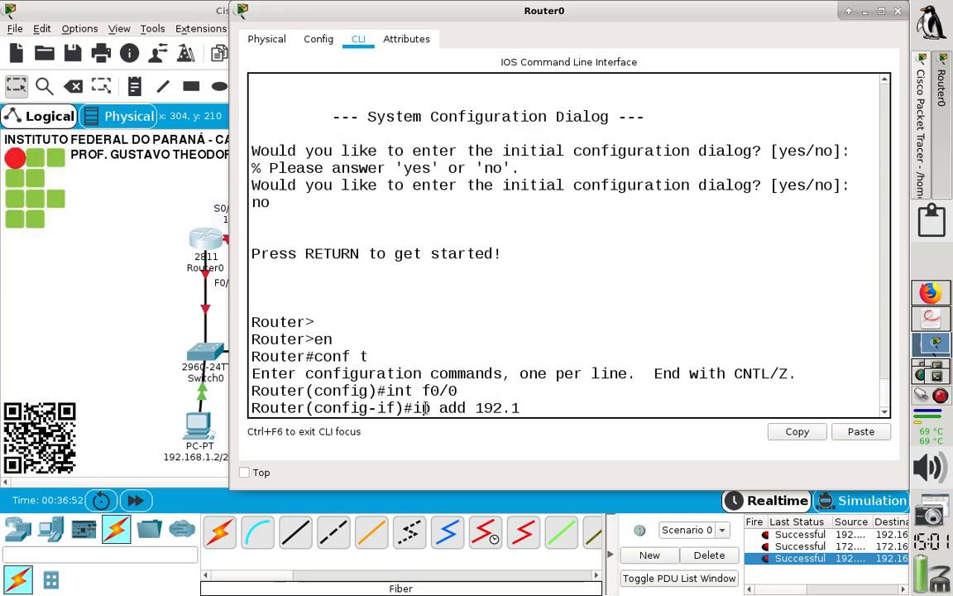
{"action": "type", "text": "68.1.254"}
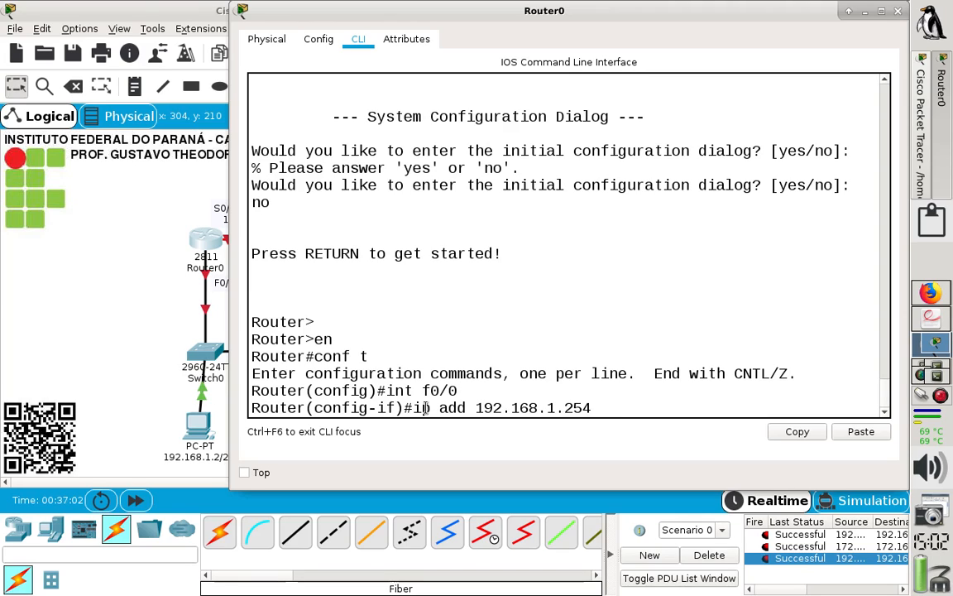
{"action": "type", "text": "255.255.255.0"}
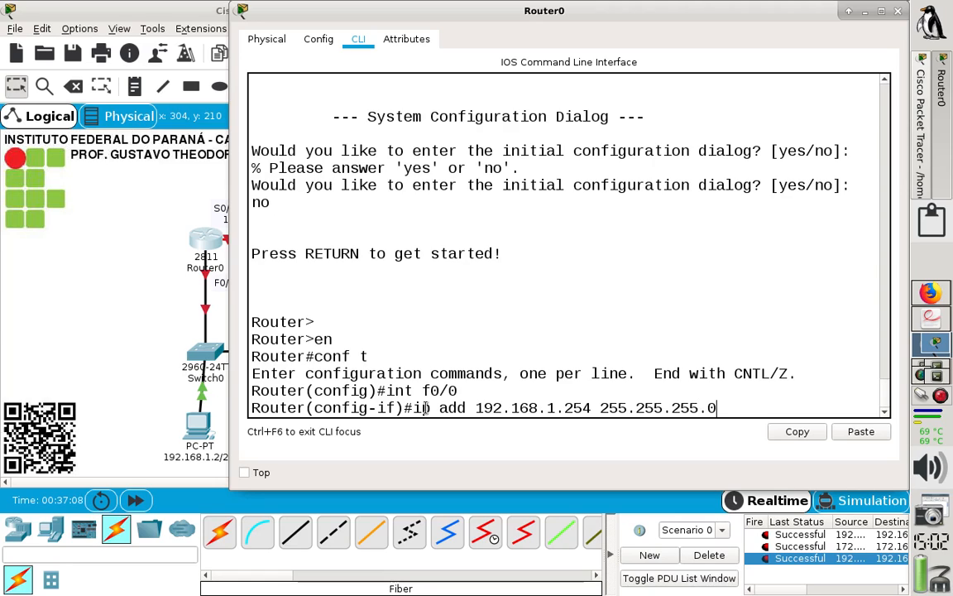
{"action": "key", "text": "Return"}
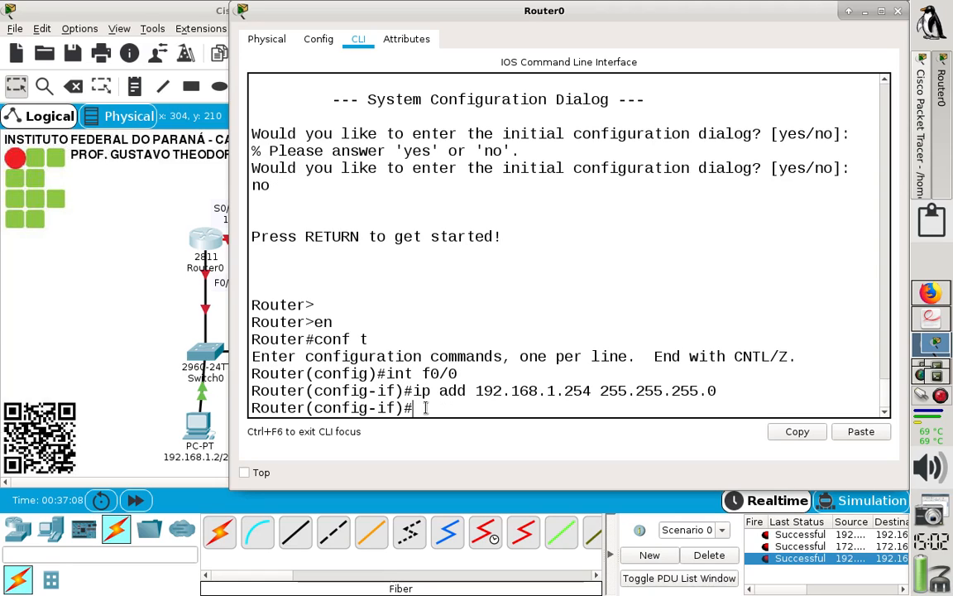
{"action": "type", "text": "no shut"}
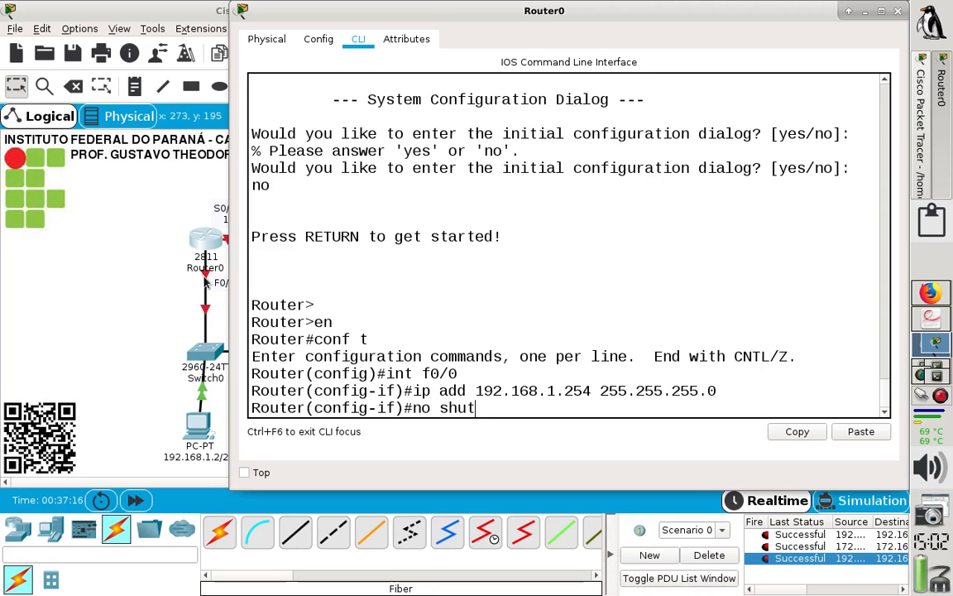
{"action": "key", "text": "Return"}
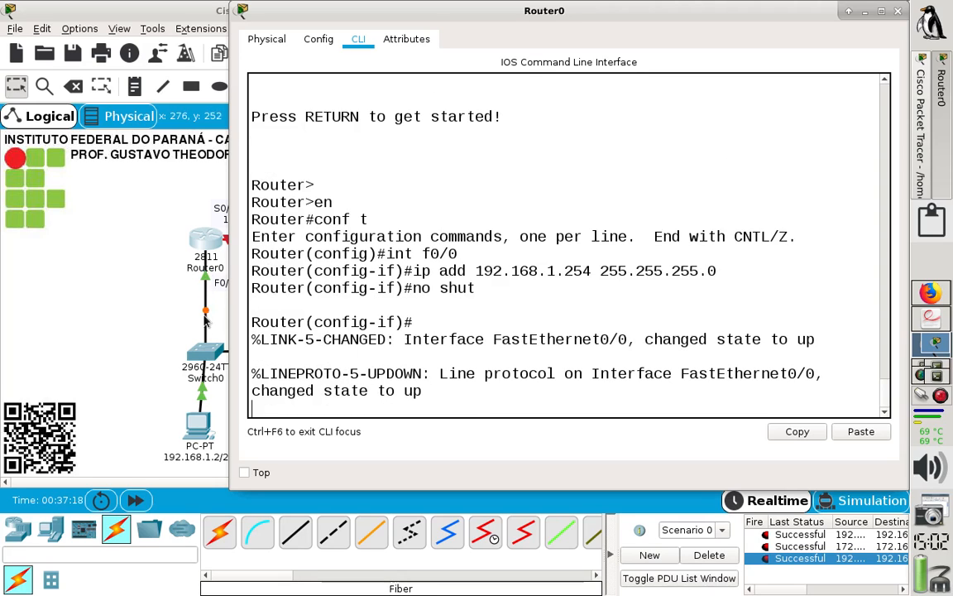
Step: Copy the f0/0 configuration commands from Router0's command line into notes.txt in the terminal's nano editor, removing the blank line
{"action": "left_click", "coordinate": [495, 290]}
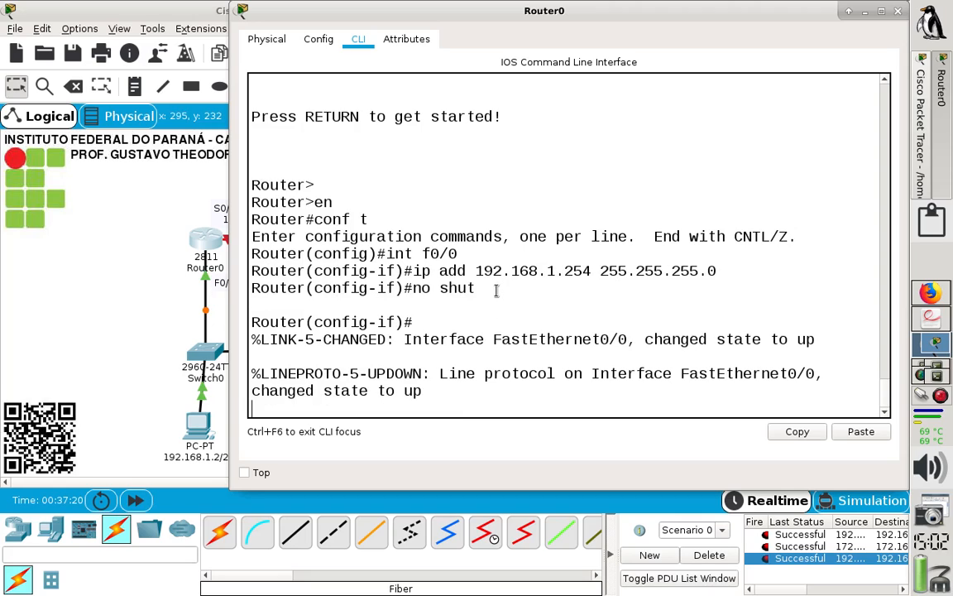
{"action": "left_click_drag", "start_coordinate": [438, 321], "coordinate": [251, 253]}
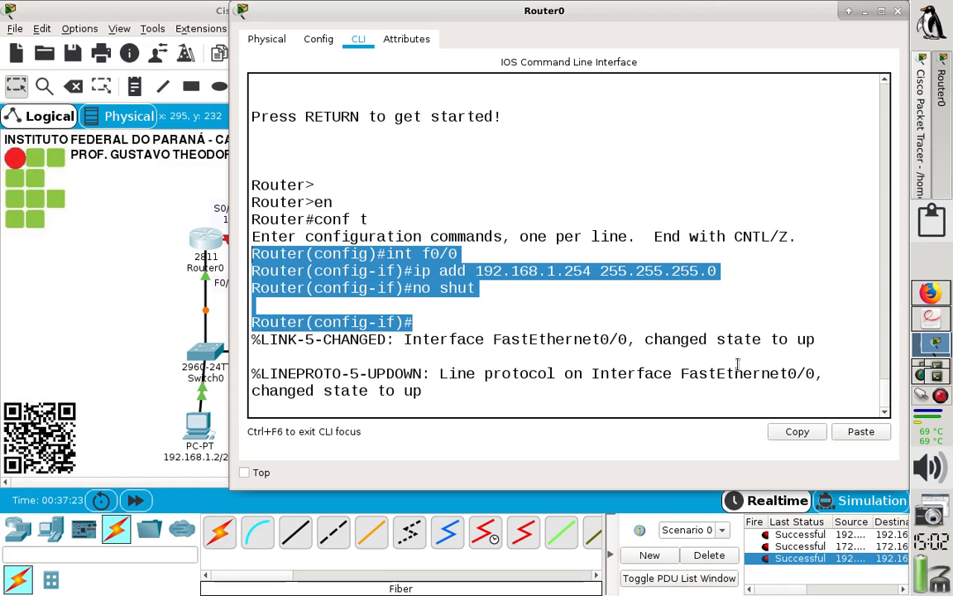
{"action": "left_click", "coordinate": [798, 432]}
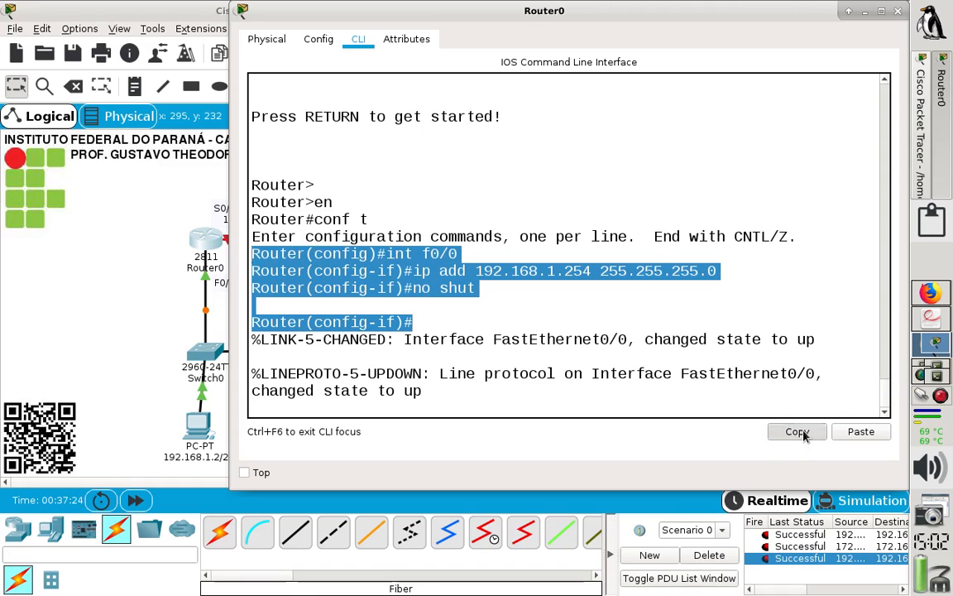
{"action": "left_click", "coordinate": [929, 291]}
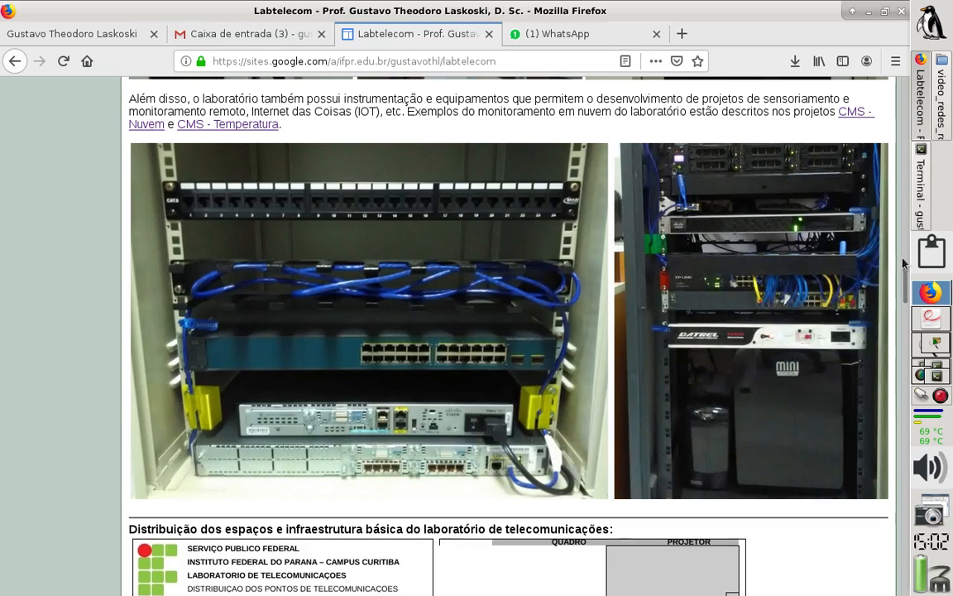
{"action": "left_click", "coordinate": [921, 168]}
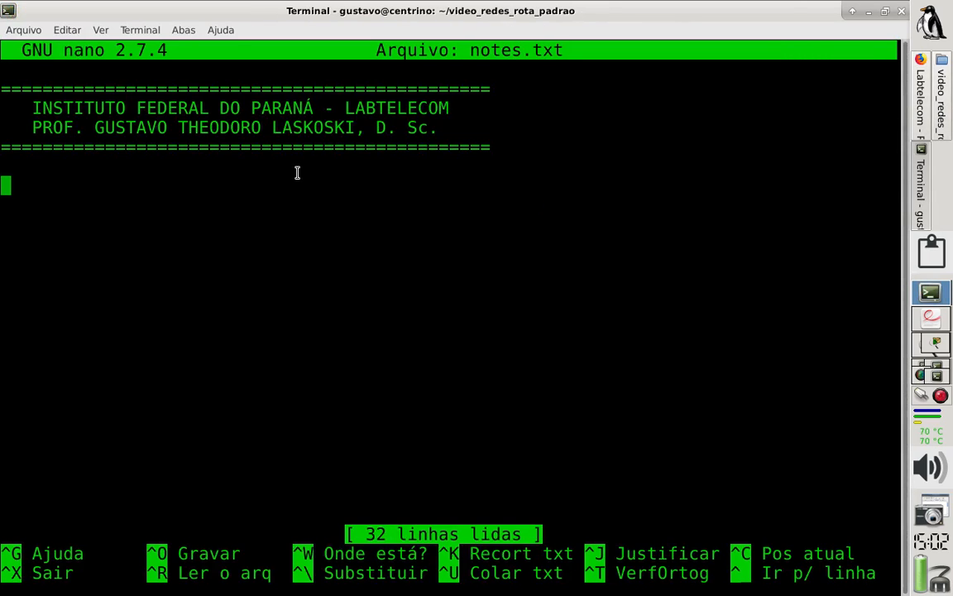
{"action": "key", "text": "ctrl+shift+v"}
{"action": "key", "text": "Up"}
{"action": "key", "text": "BackSpace"}
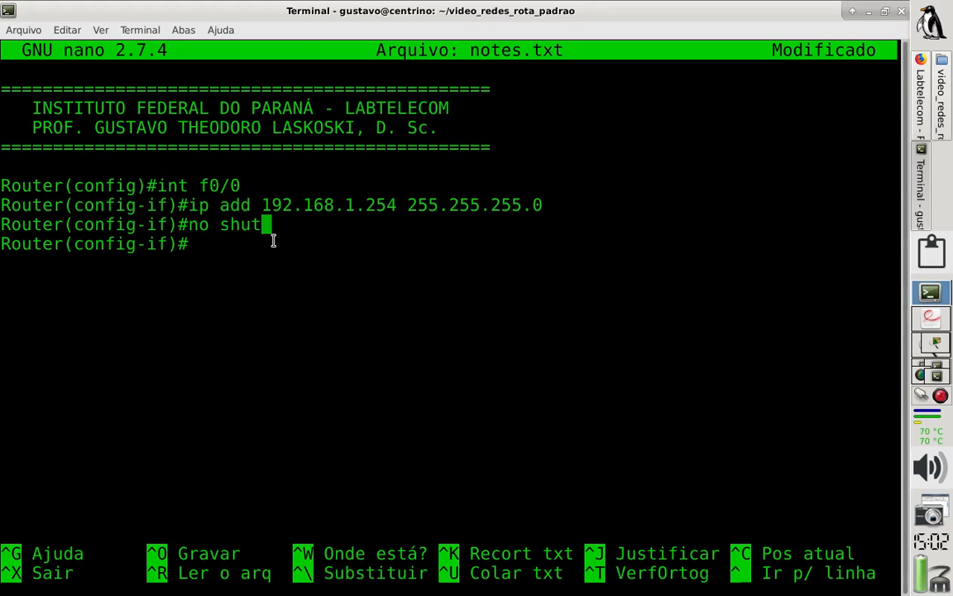
Step: Complete the last prompt line of the notes with exit and add a blank line below it
{"action": "key", "text": "Down"}
{"action": "type", "text": "exit"}
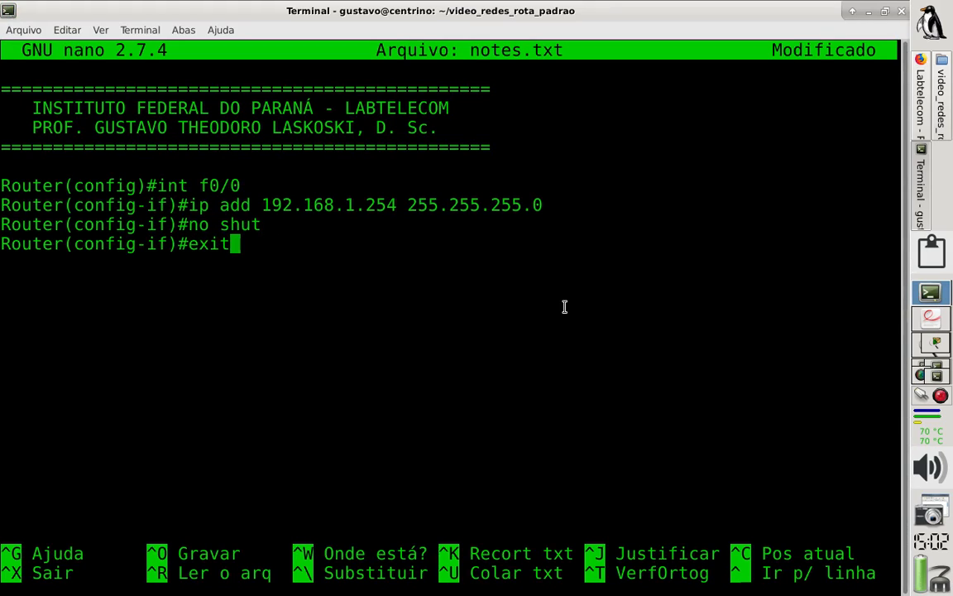
{"action": "key", "text": "Return"}
{"action": "key", "text": "Return"}
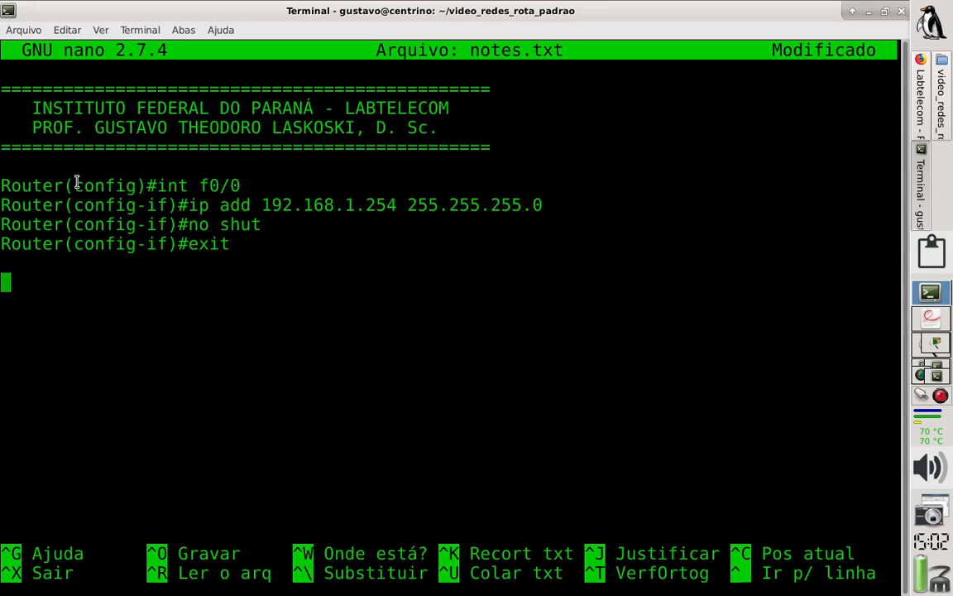
Step: Remove the blank lines after the exit command and insert blank lines between the header and the router commands
{"action": "left_click_drag", "start_coordinate": [74, 183], "coordinate": [135, 184]}
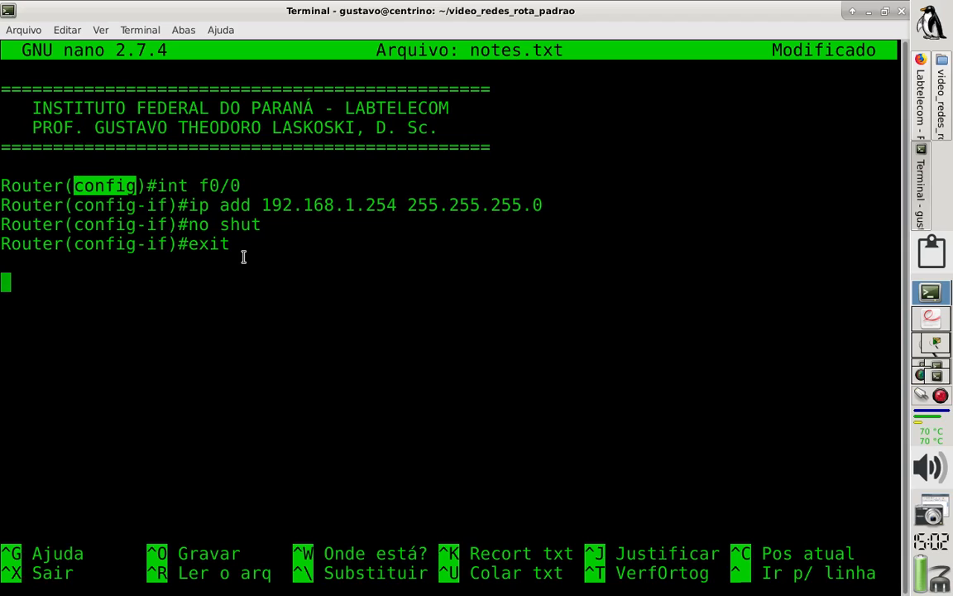
{"action": "left_click", "coordinate": [124, 172]}
{"action": "key", "text": "BackSpace"}
{"action": "key", "text": "BackSpace"}
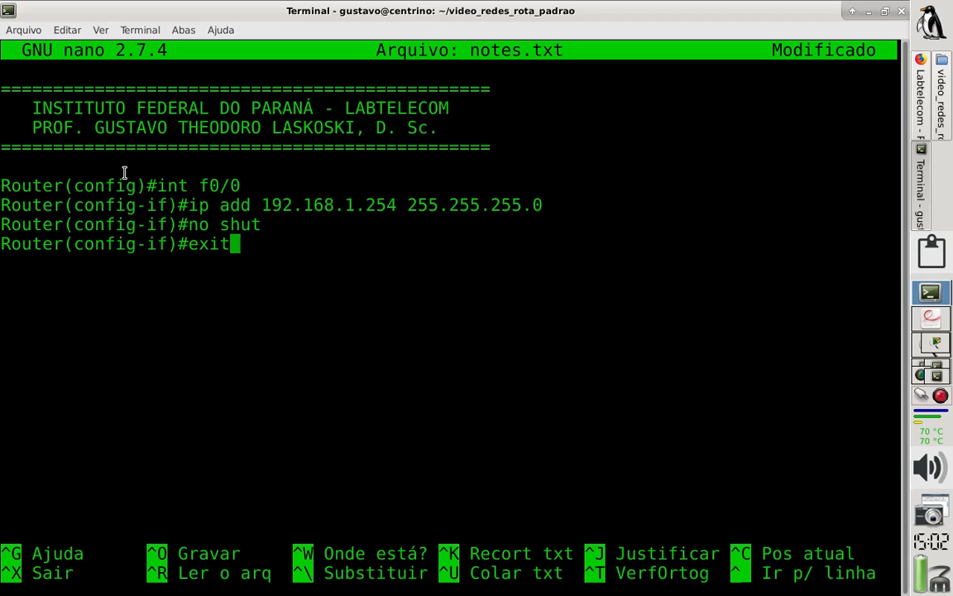
{"action": "key", "text": "Up"}
{"action": "key", "text": "Up"}
{"action": "key", "text": "Up"}
{"action": "key", "text": "Up"}
{"action": "key", "text": "Up"}
{"action": "key", "text": "Return"}
{"action": "key", "text": "BackSpace"}
{"action": "key", "text": "Down"}
{"action": "key", "text": "Return"}
{"action": "key", "text": "Return"}
{"action": "key", "text": "Return"}
{"action": "key", "text": "Up"}
{"action": "key", "text": "Up"}
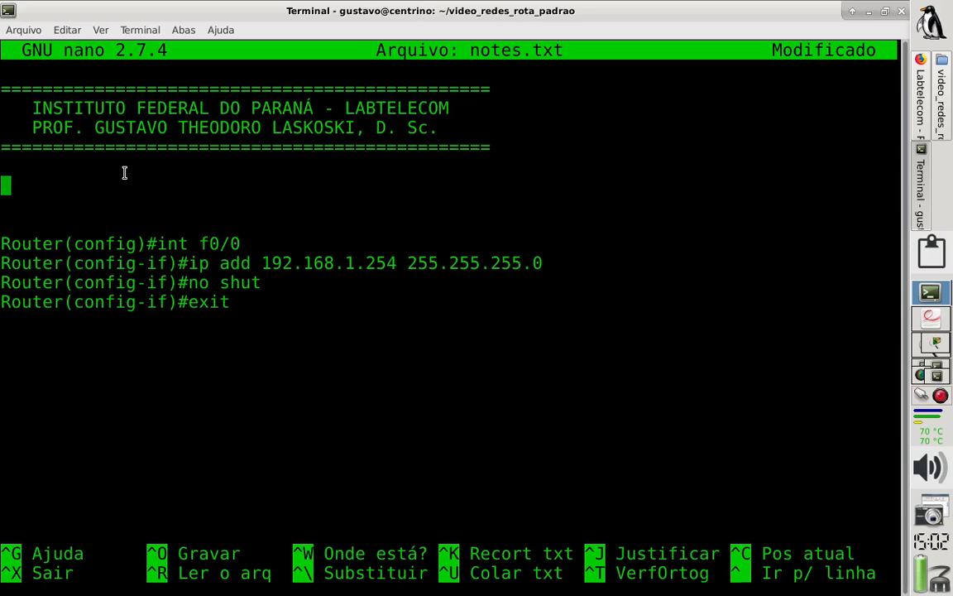
Step: Add the subnet mask note "/8= 255.0.0.0" on its own line below the header
{"action": "type", "text": "/8"}
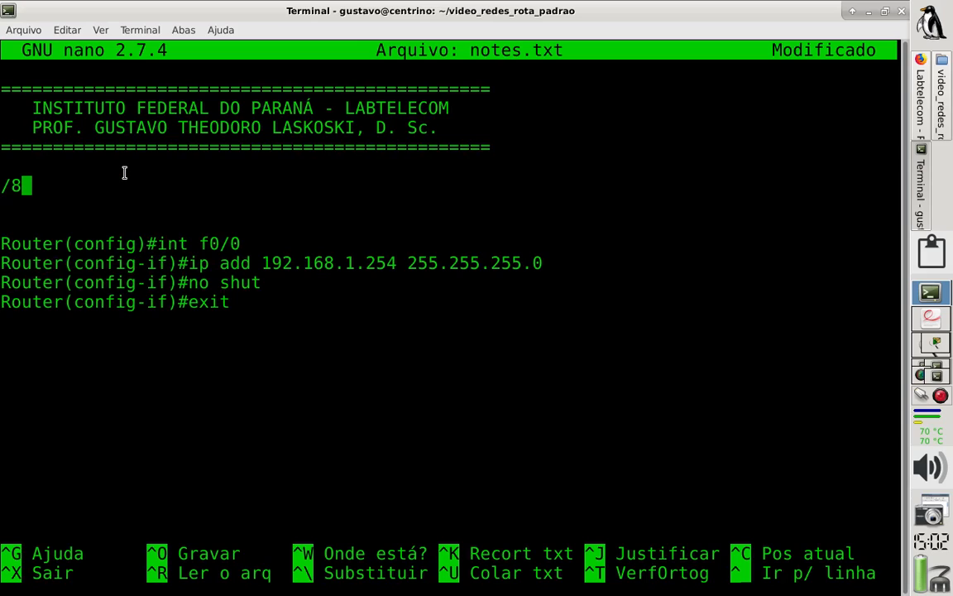
{"action": "type", "text": "= 255."}
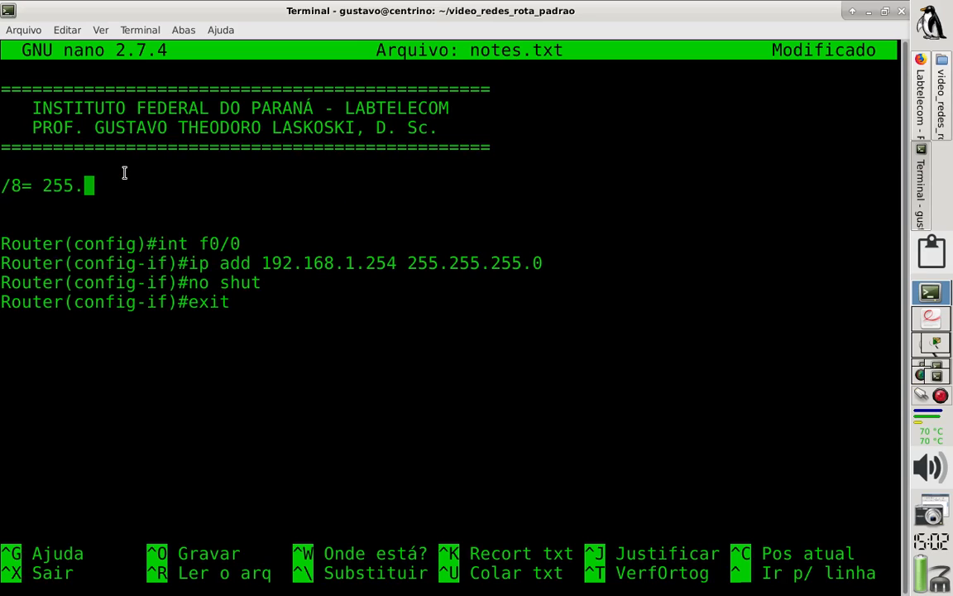
{"action": "type", "text": "0.0.0"}
{"action": "key", "text": "Return"}
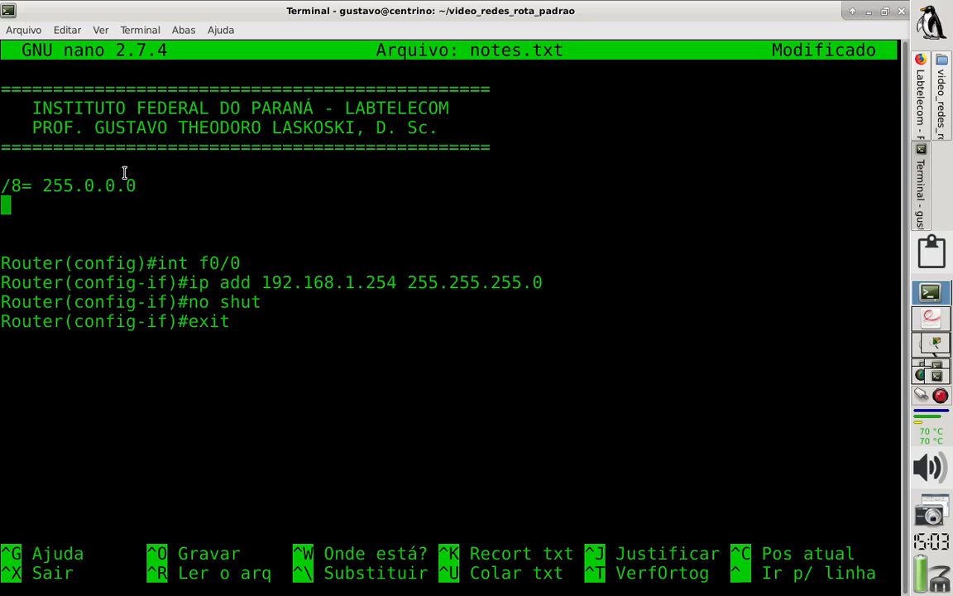
Step: Add the line "/16= 255.255.0.0" below the /8 note and indent the /8 line by one space to align them
{"action": "type", "text": "/16"}
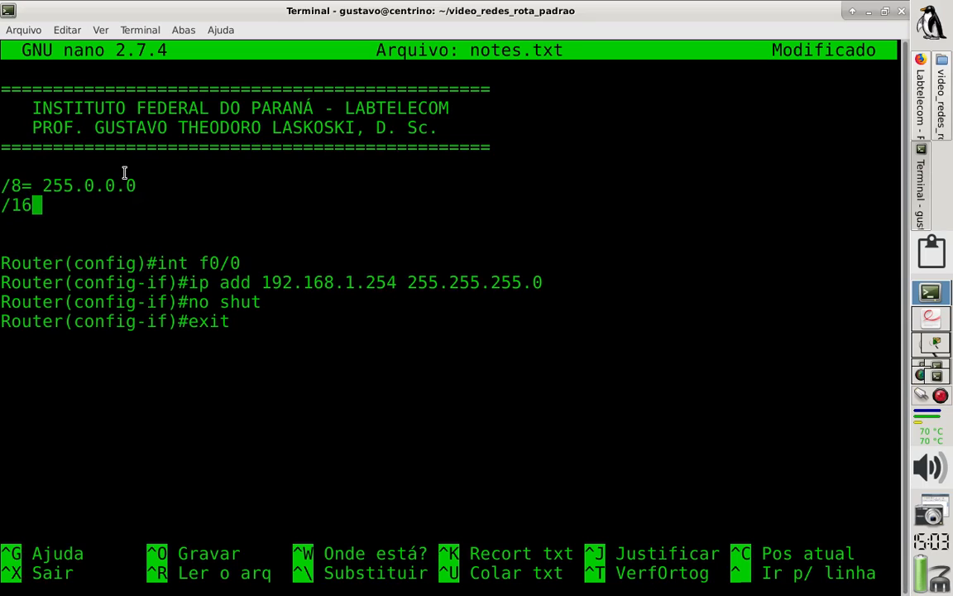
{"action": "key", "text": "Up"}
{"action": "key", "text": "Left"}
{"action": "key", "text": "Left"}
{"action": "key", "text": "Left"}
{"action": "key", "text": "Down"}
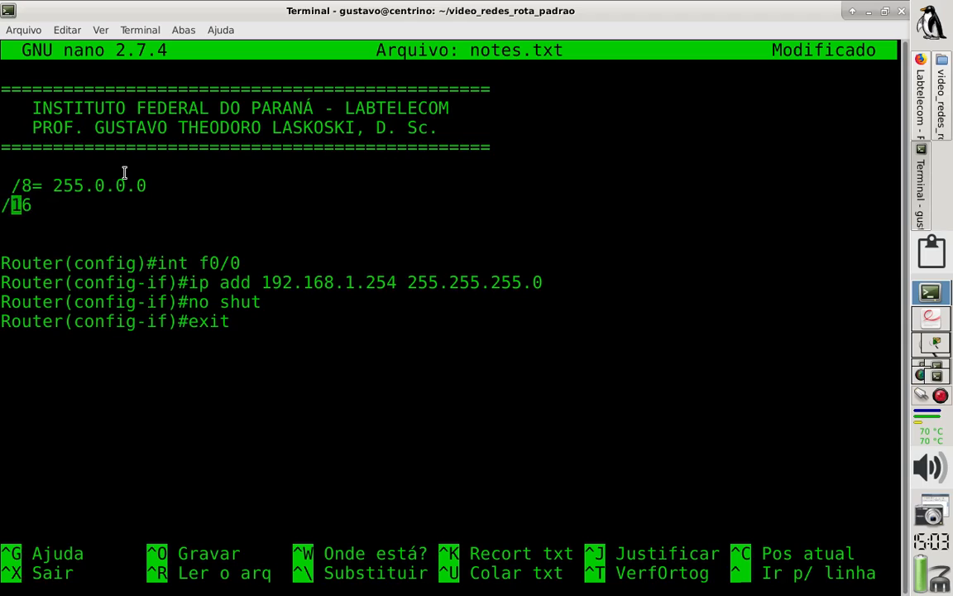
{"action": "key", "text": "Right"}
{"action": "key", "text": "Right"}
{"action": "type", "text": "= 255.255.0.0"}
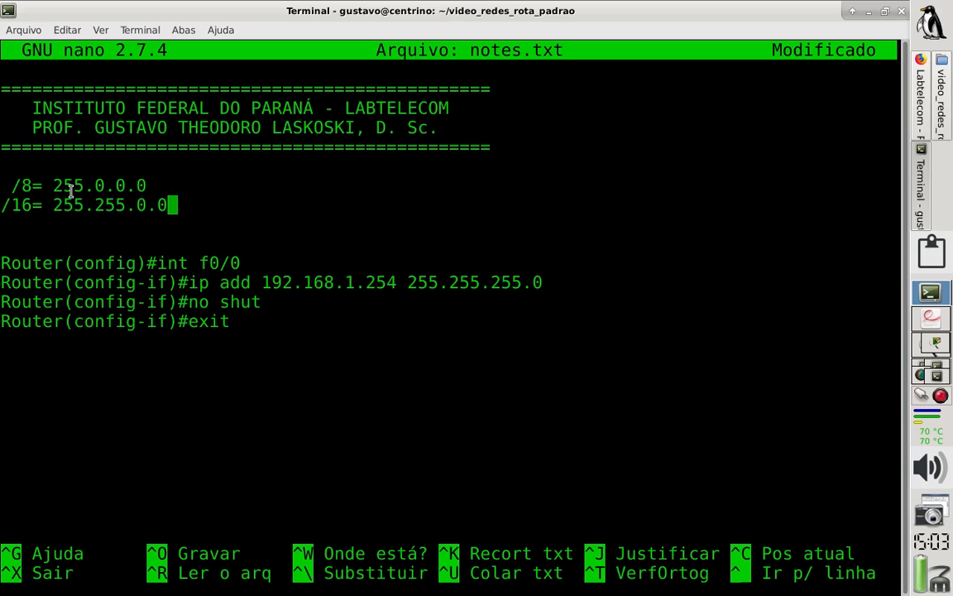
Step: Add the line "/24= 255.255.255.0" followed by a blank line, and save notes.txt
{"action": "key", "text": "Return"}
{"action": "type", "text": "1"}
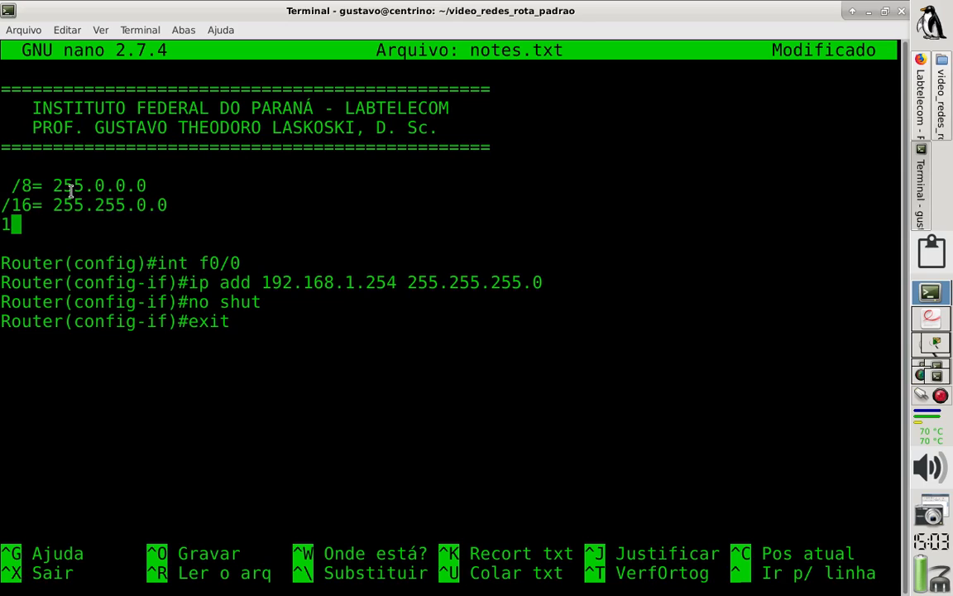
{"action": "key", "text": "BackSpace"}
{"action": "type", "text": "/24"}
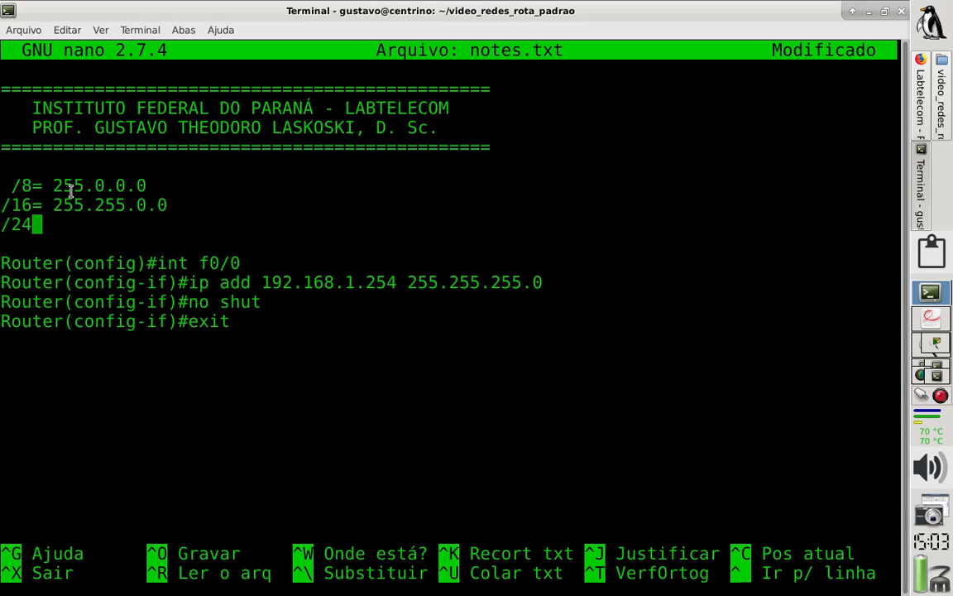
{"action": "type", "text": "= 255.2"}
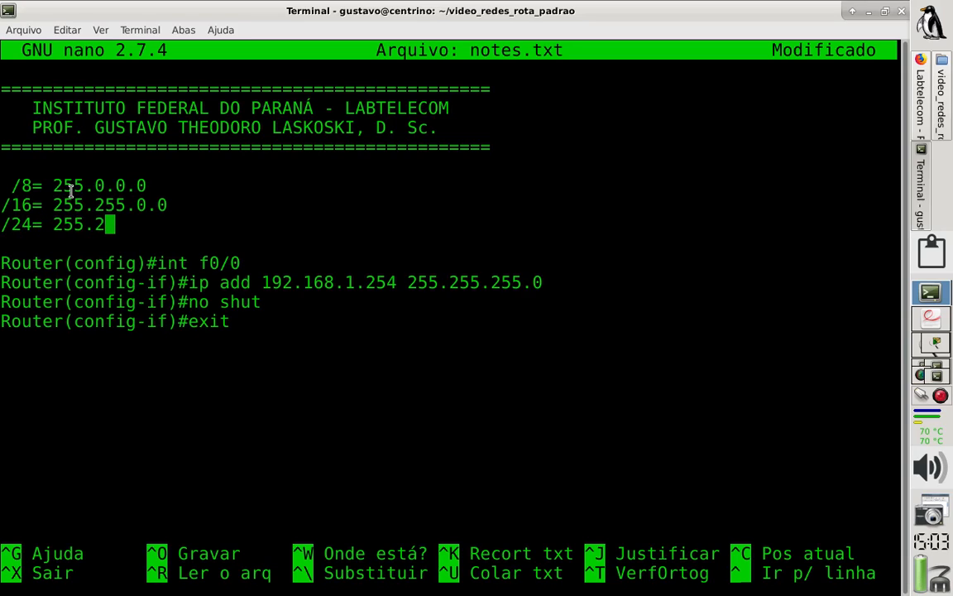
{"action": "type", "text": "55.255.0"}
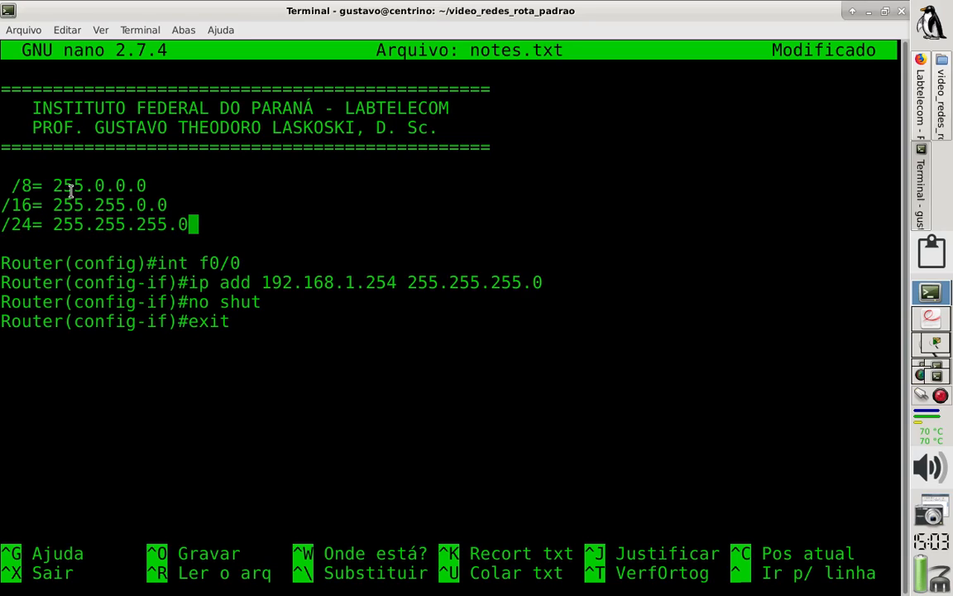
{"action": "key", "text": "Return"}
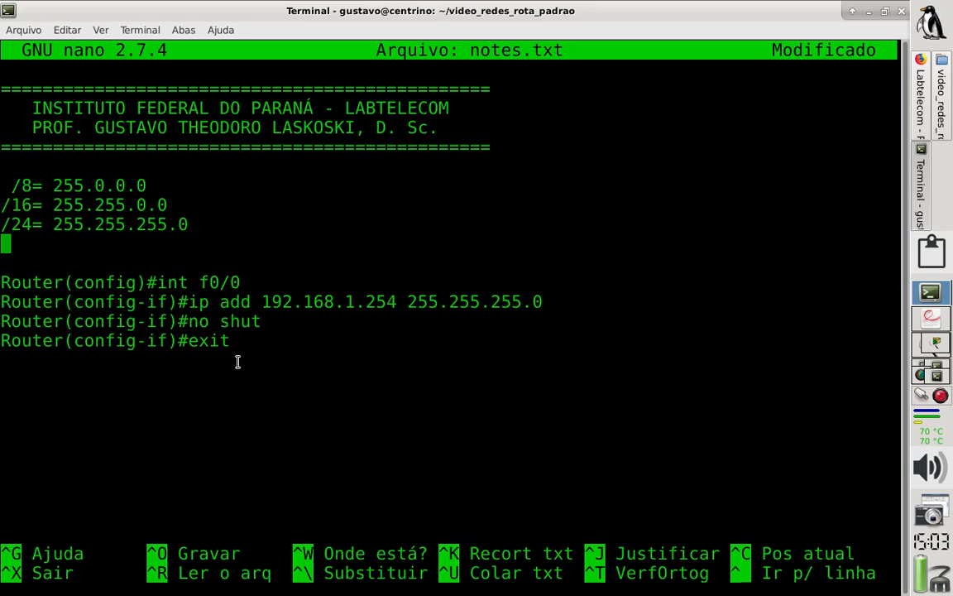
{"action": "key", "text": "Down"}
{"action": "key", "text": "ctrl+o"}
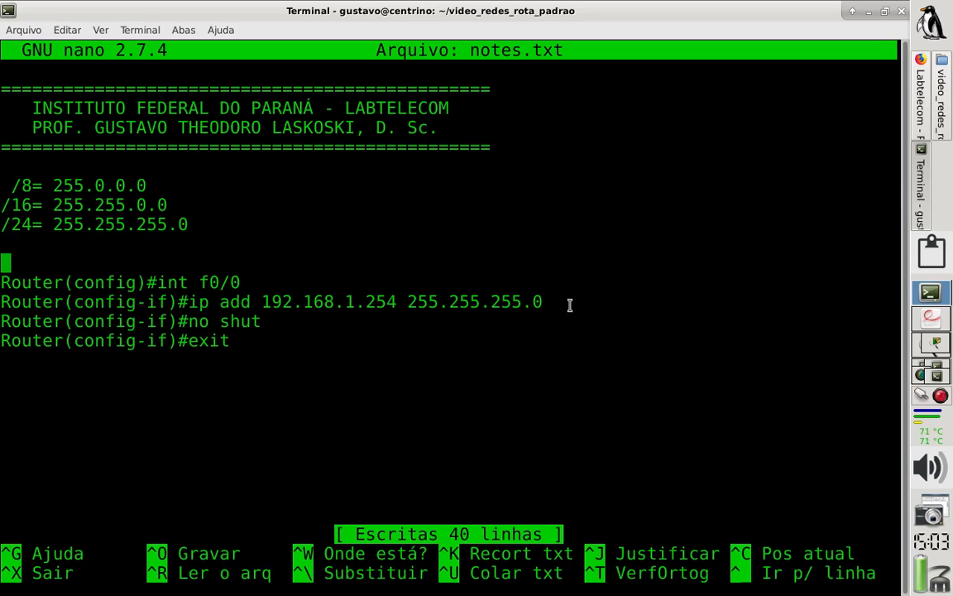
Step: Switch to Router0's CLI in Cisco Packet Tracer and exit interface and global configuration back to privileged mode
{"action": "left_click", "coordinate": [936, 350]}
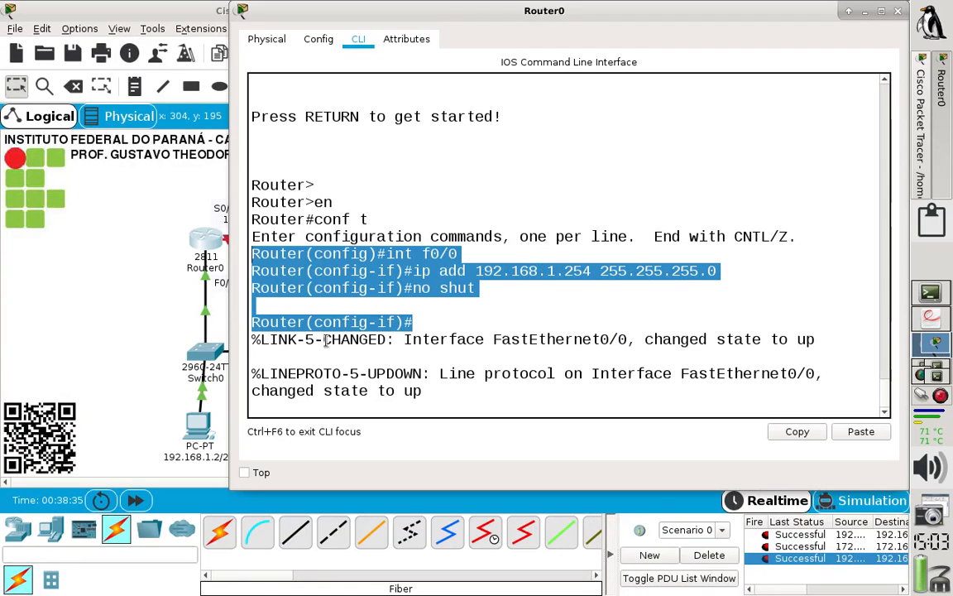
{"action": "left_click", "coordinate": [405, 364]}
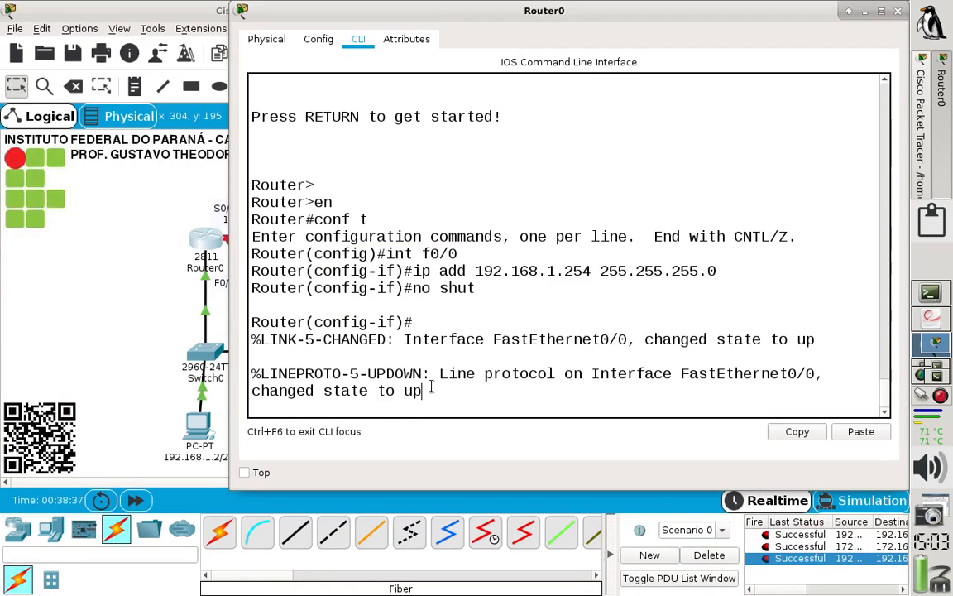
{"action": "key", "text": "Return"}
{"action": "type", "text": "er(config-if)#e"}
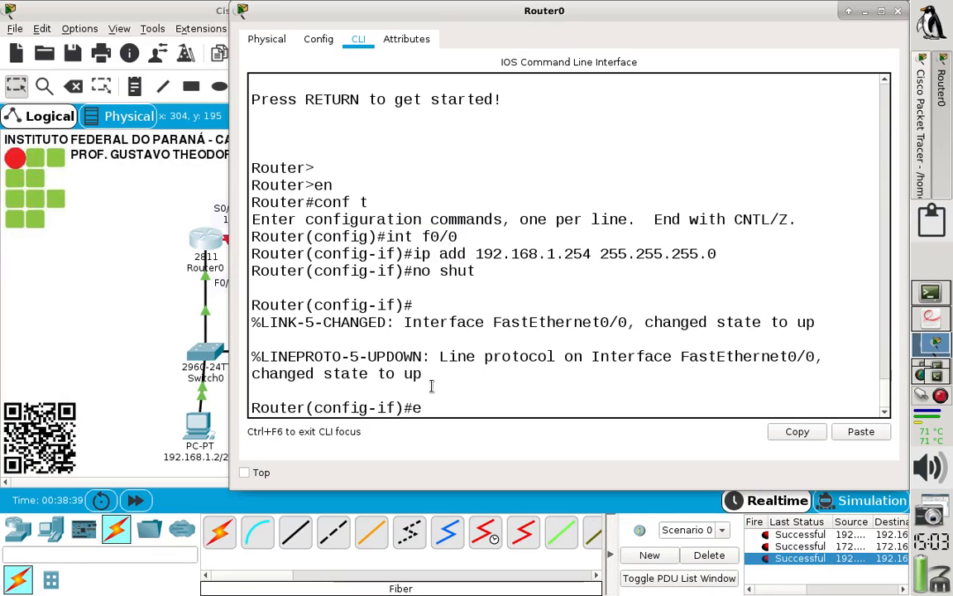
{"action": "type", "text": "xit"}
{"action": "key", "text": "Return"}
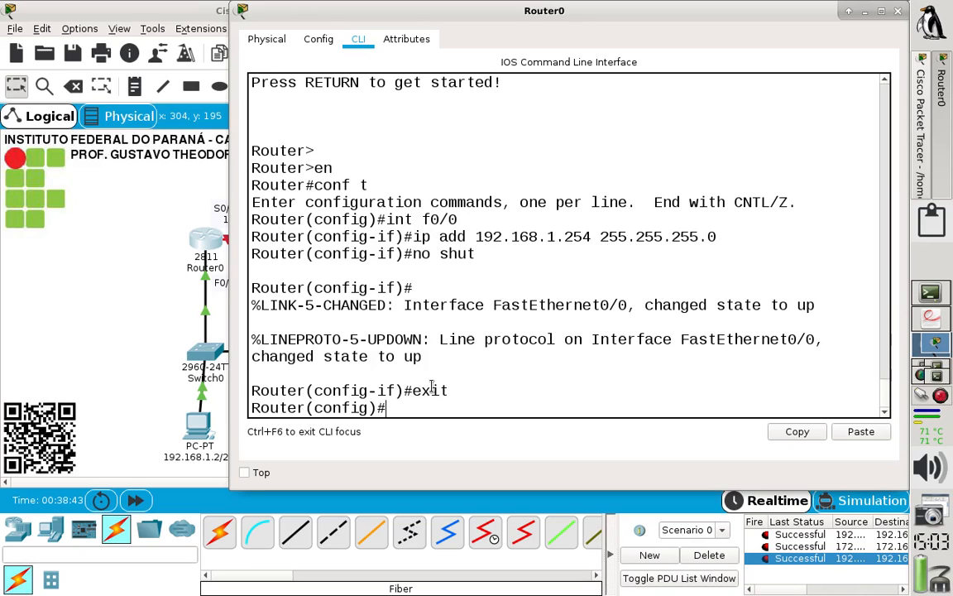
{"action": "type", "text": "exit"}
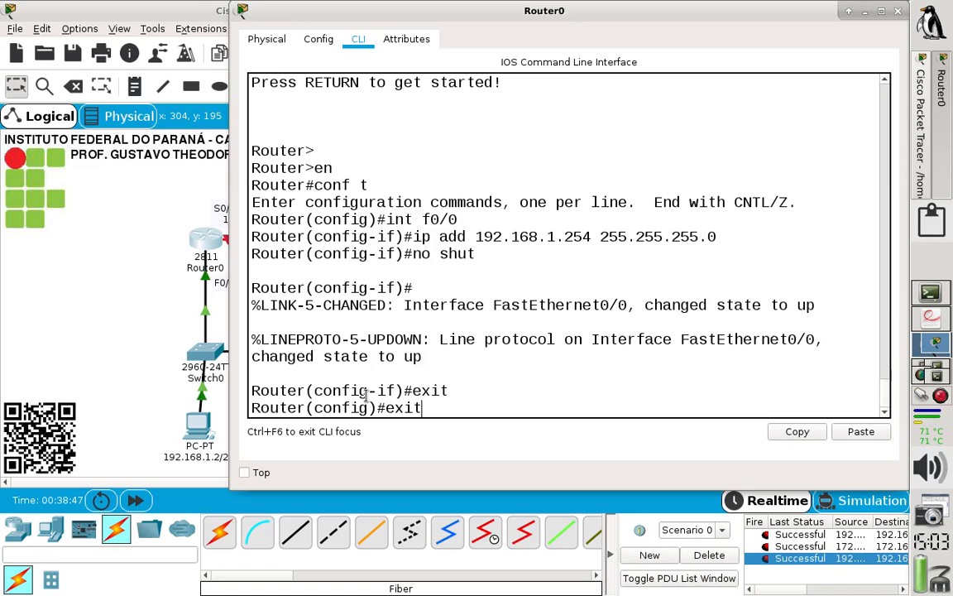
{"action": "key", "text": "Return"}
{"action": "key", "text": "Return"}
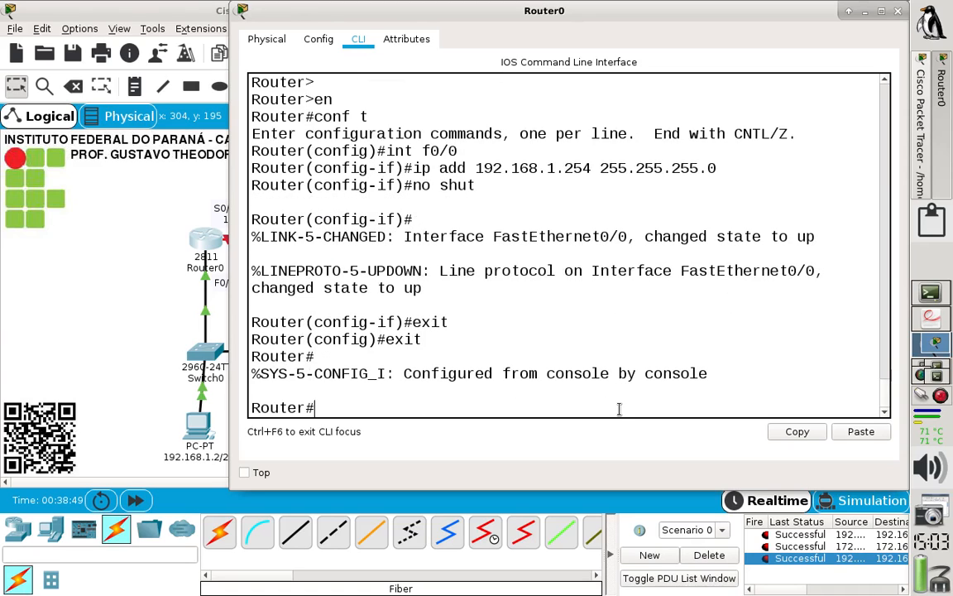
Step: Display Router0's routing table with "sh ip route" and examine the connected route's network address, prefix and interface
{"action": "type", "text": "sh ip route"}
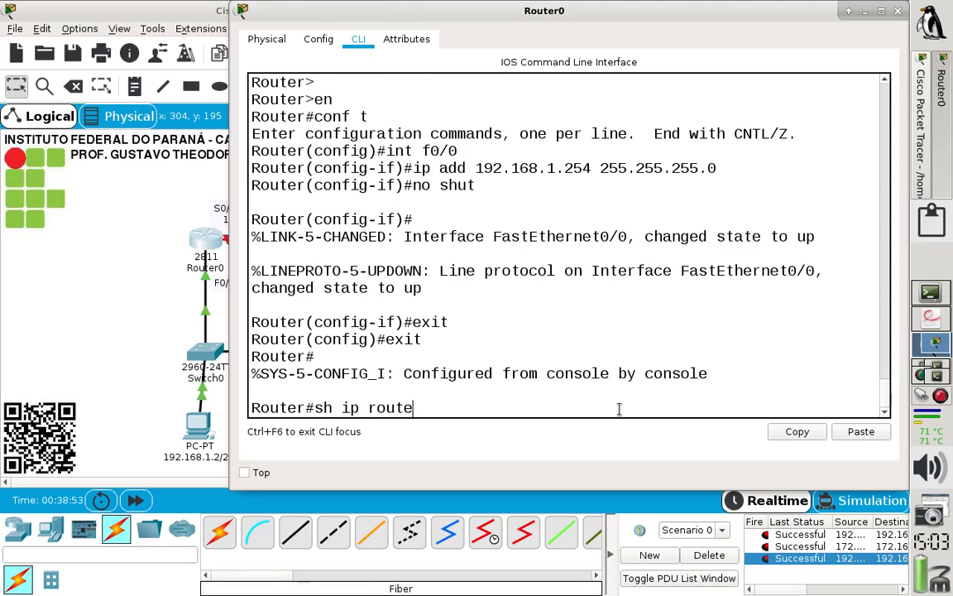
{"action": "key", "text": "Return"}
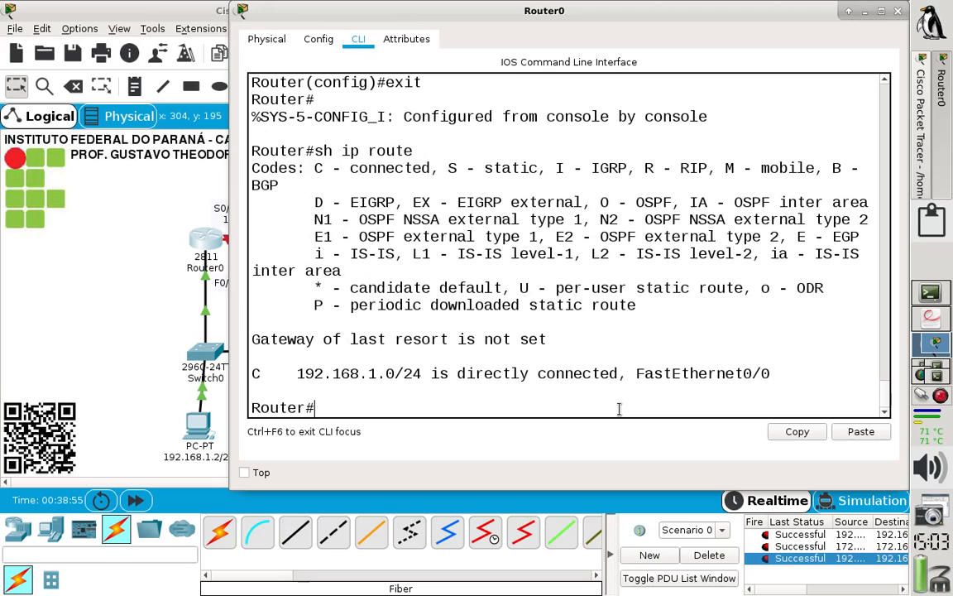
{"action": "double_click", "coordinate": [444, 12]}
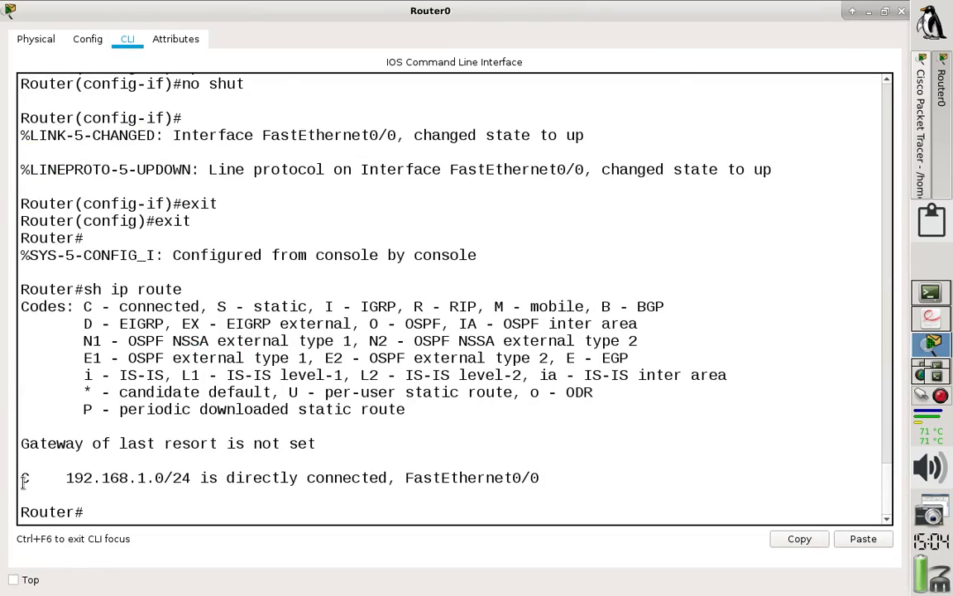
{"action": "left_click_drag", "start_coordinate": [19, 477], "coordinate": [542, 478]}
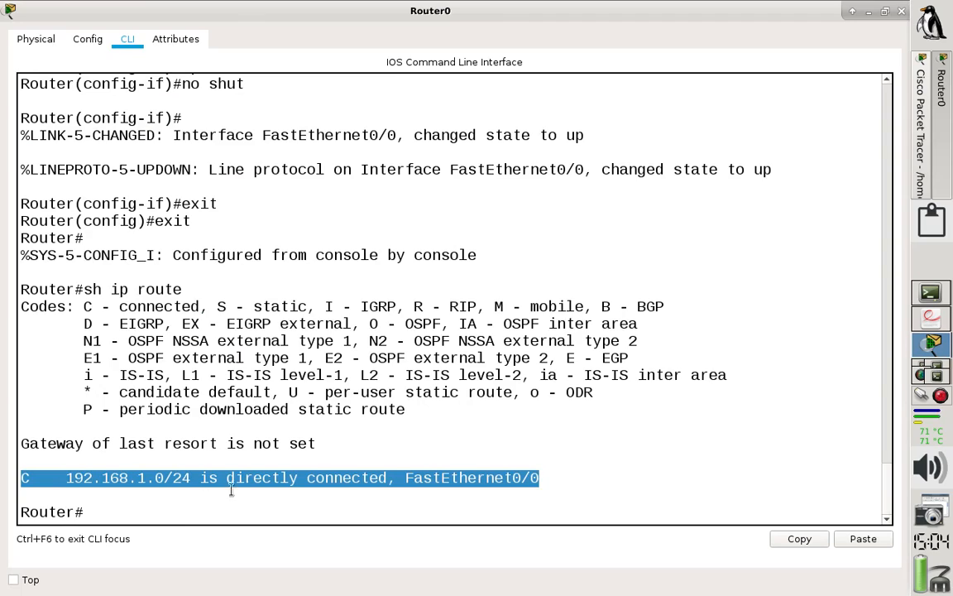
{"action": "left_click_drag", "start_coordinate": [404, 477], "coordinate": [551, 475]}
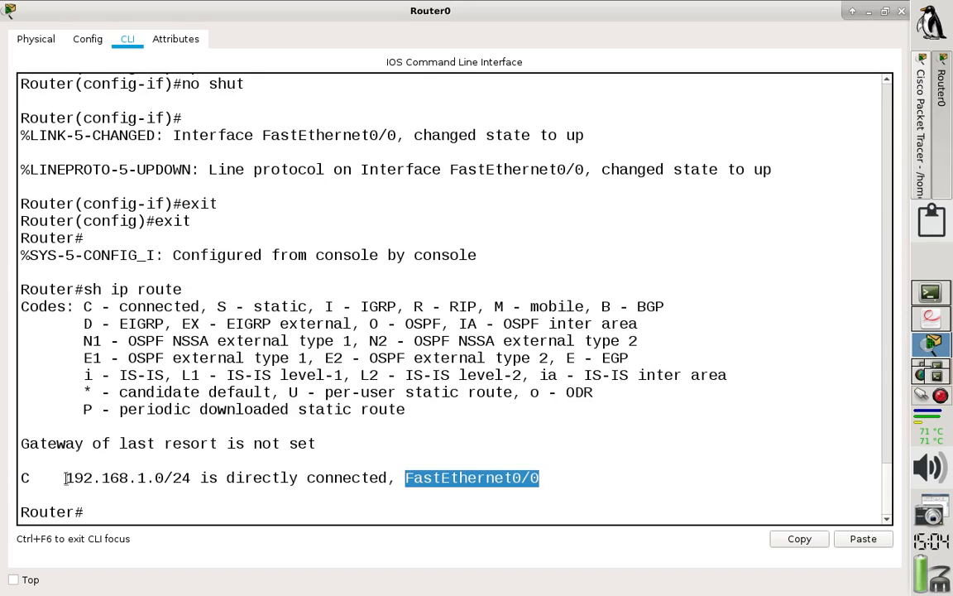
{"action": "left_click_drag", "start_coordinate": [66, 477], "coordinate": [146, 478]}
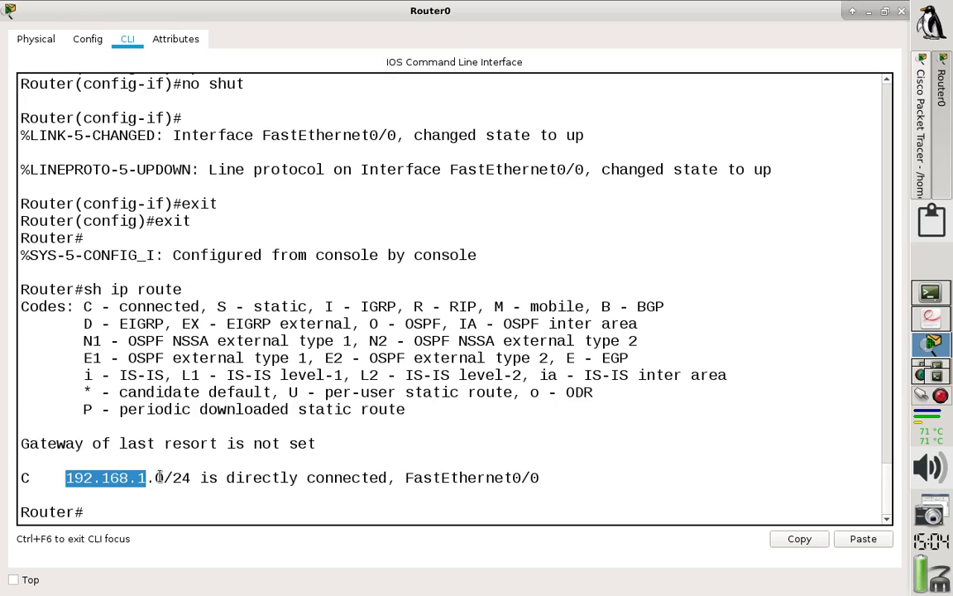
{"action": "left_click_drag", "start_coordinate": [156, 478], "coordinate": [163, 478]}
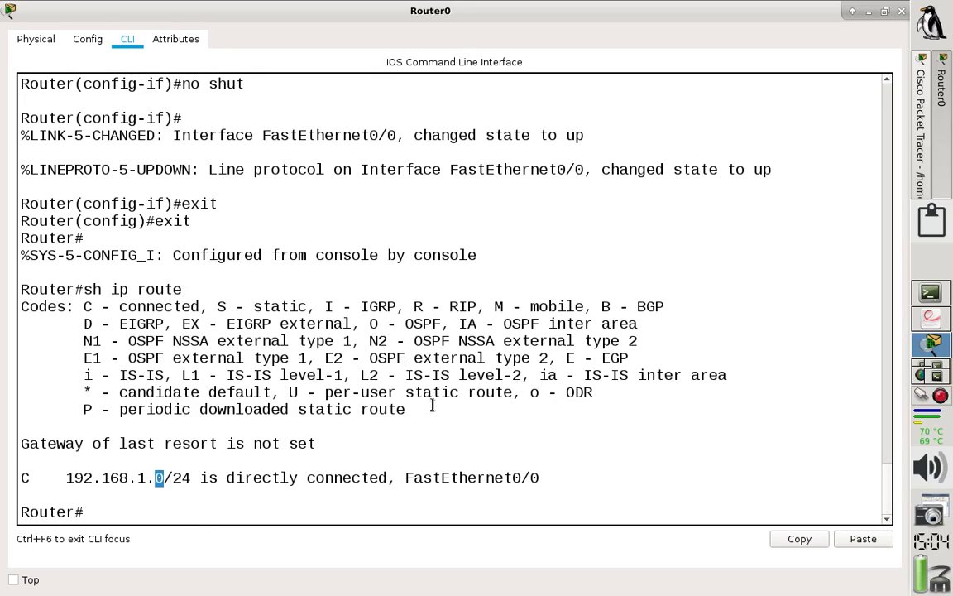
{"action": "left_click", "coordinate": [884, 11]}
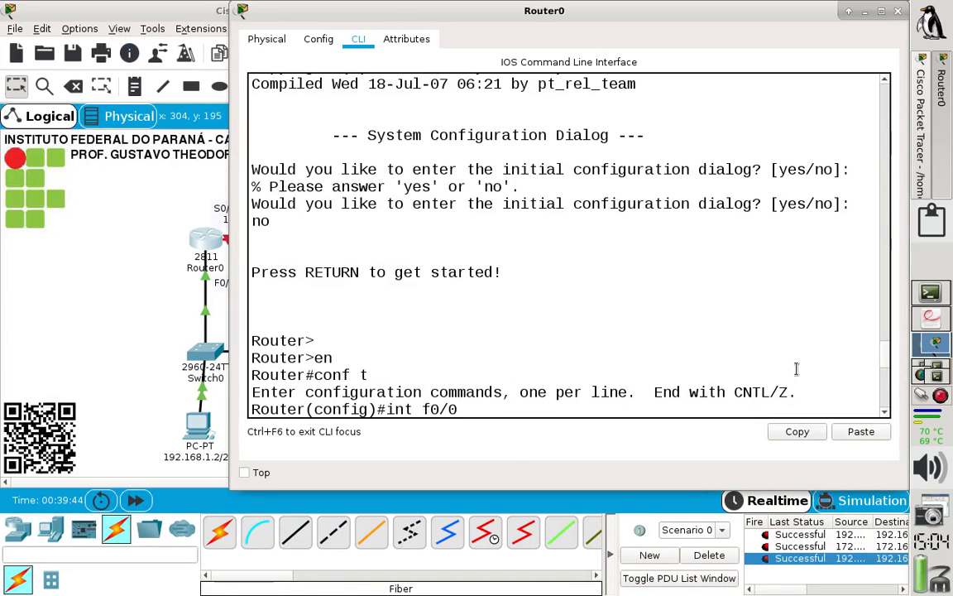
{"action": "left_click_drag", "start_coordinate": [883, 366], "coordinate": [790, 429]}
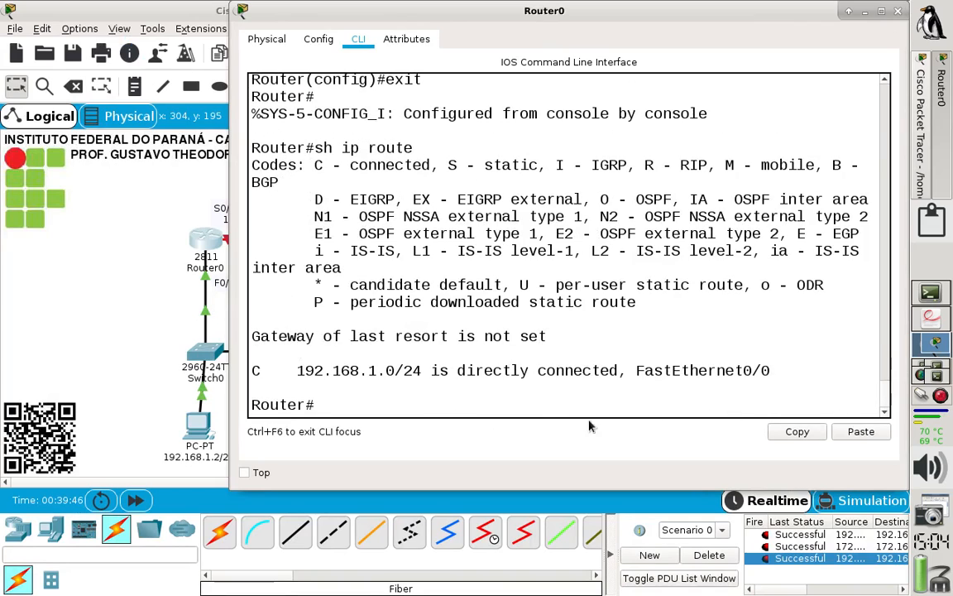
Step: Check the topology labels, return to Router0's CLI, and enter configuration of interface s0/0/0 from global configuration mode
{"action": "left_click", "coordinate": [75, 313]}
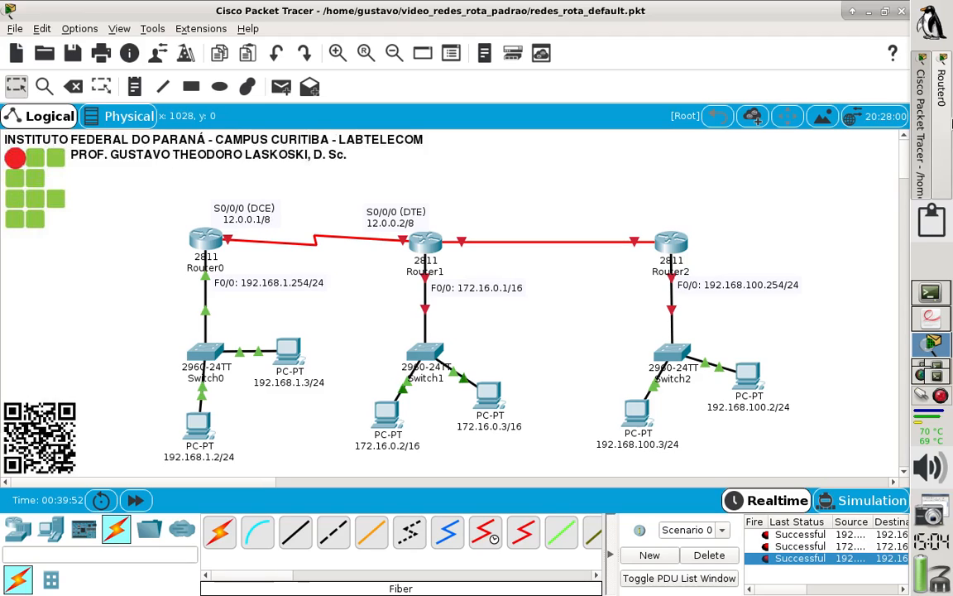
{"action": "left_click", "coordinate": [949, 135]}
{"action": "type", "text": "conf t"}
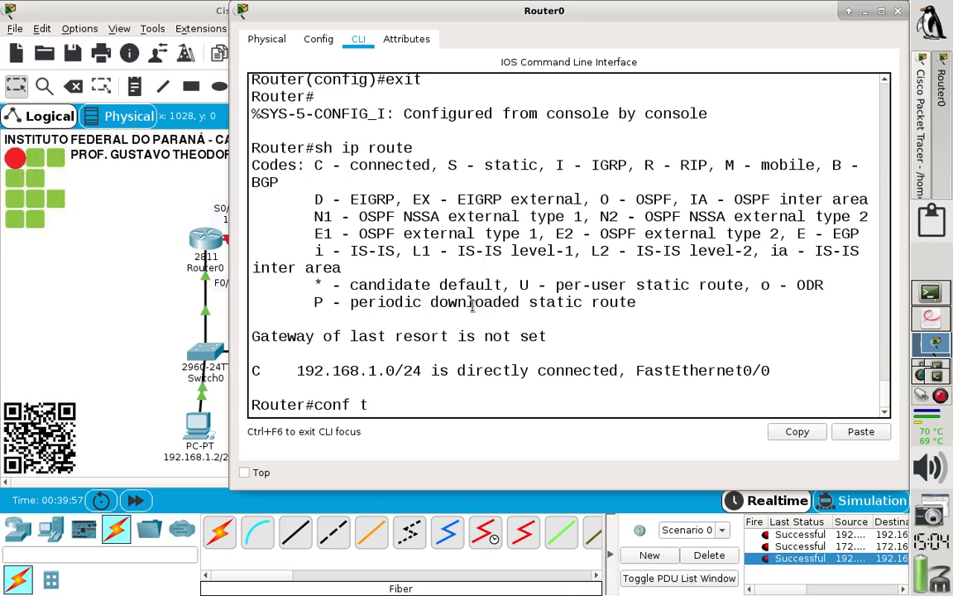
{"action": "key", "text": "Return"}
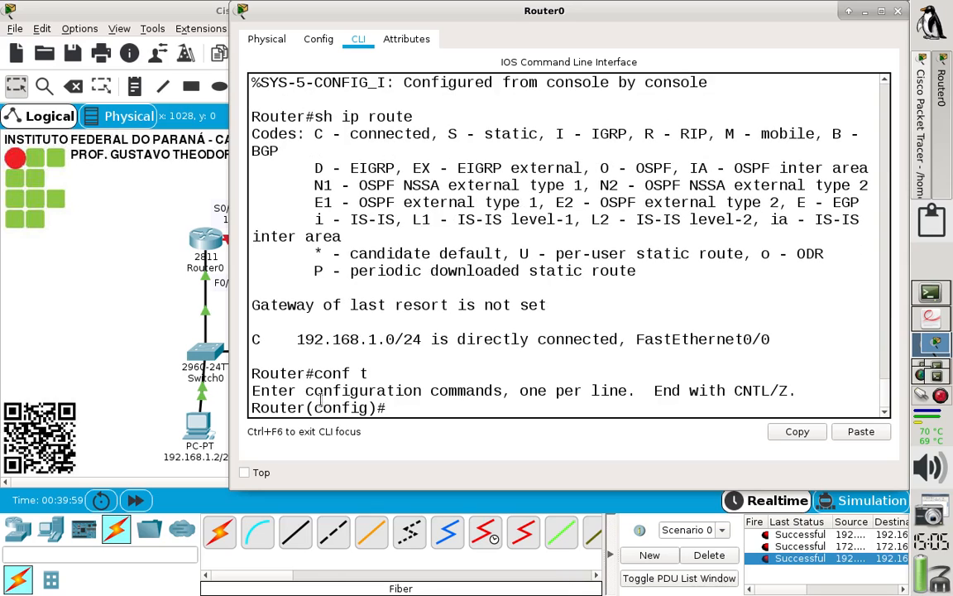
{"action": "type", "text": "int s0"}
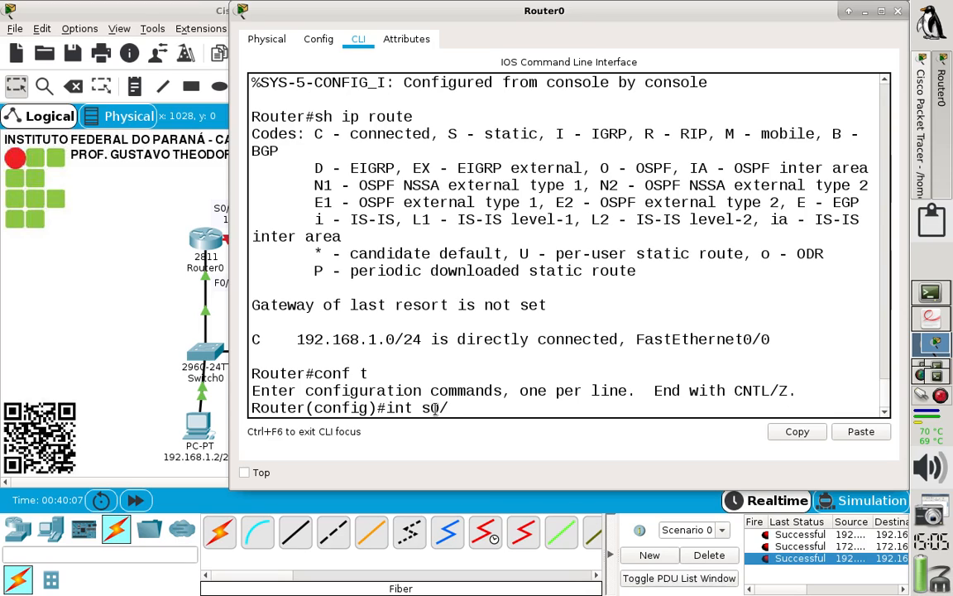
{"action": "type", "text": "/0/0"}
{"action": "key", "text": "Return"}
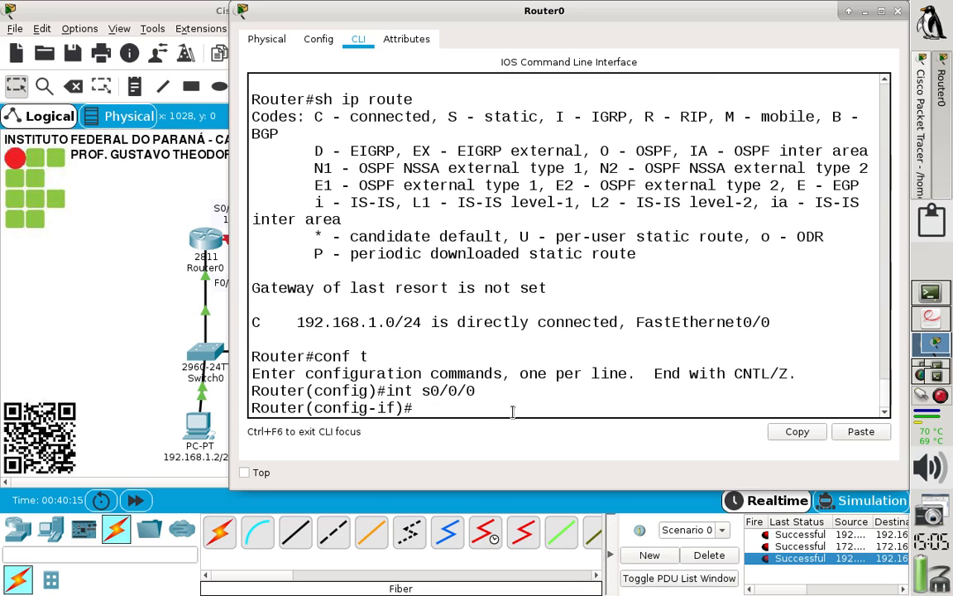
Step: Assign IP address 12.0.0.1 with mask 255.0.0.0 to Router0's s0/0/0 interface, following the DCE label in the topology
{"action": "type", "text": "ip add 12."}
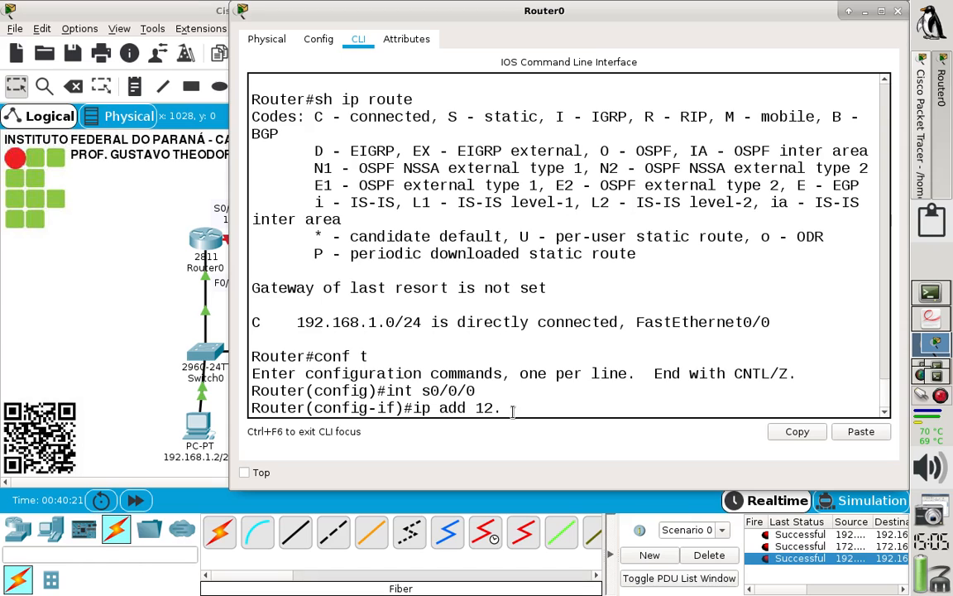
{"action": "type", "text": "0.0"}
{"action": "left_click_drag", "start_coordinate": [434, 23], "coordinate": [488, 22]}
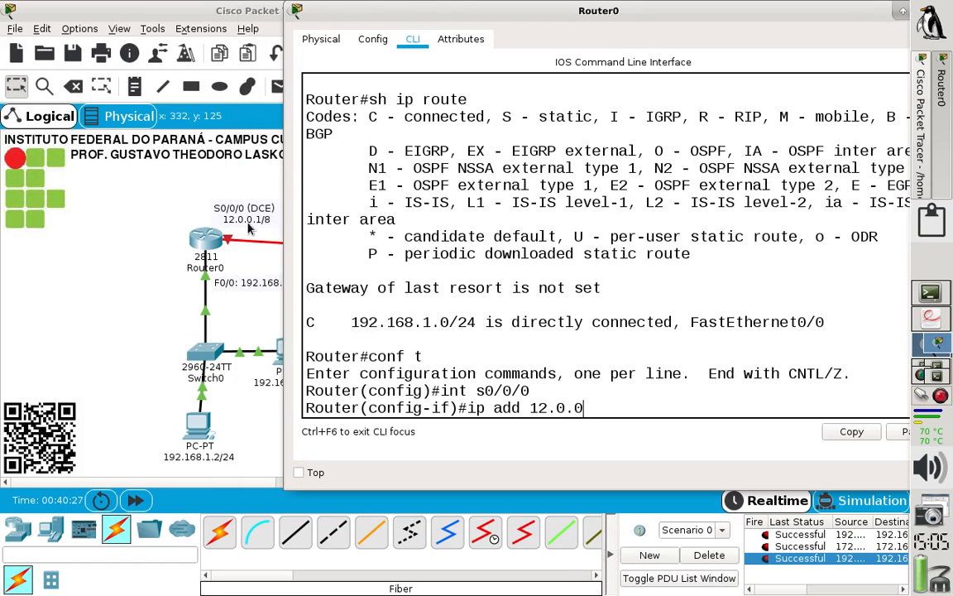
{"action": "type", "text": ".1 "}
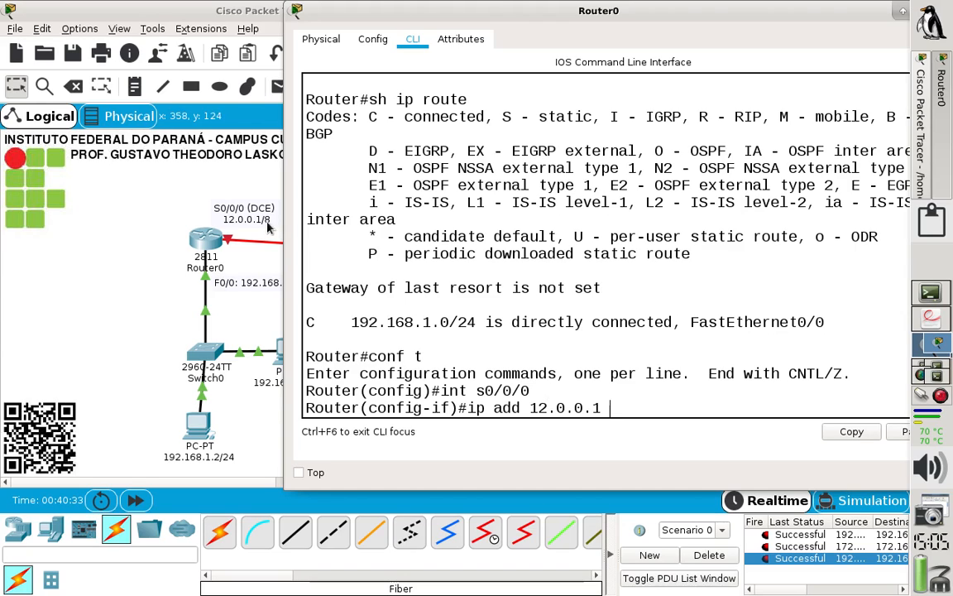
{"action": "type", "text": "255."}
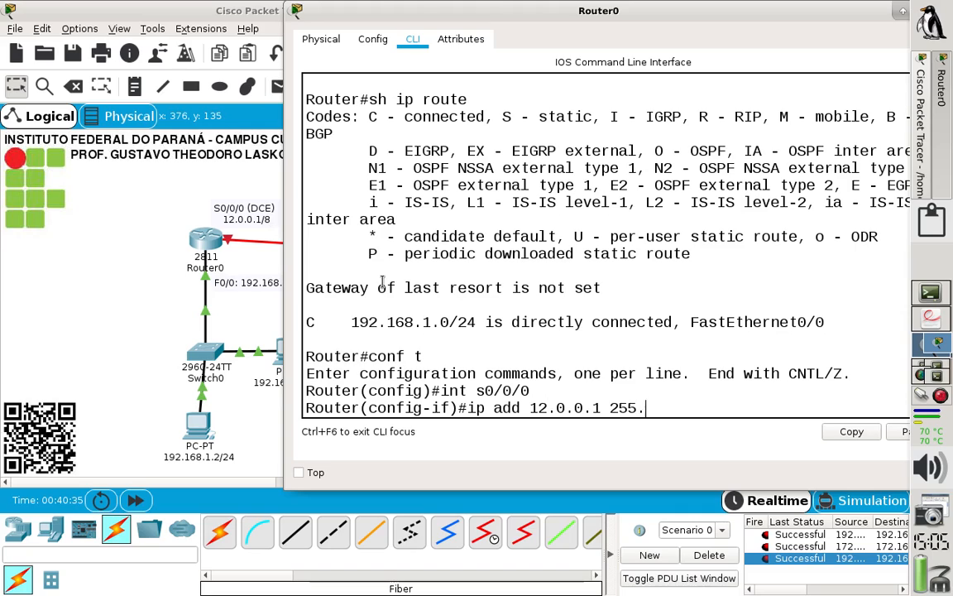
{"action": "type", "text": "0.0.0"}
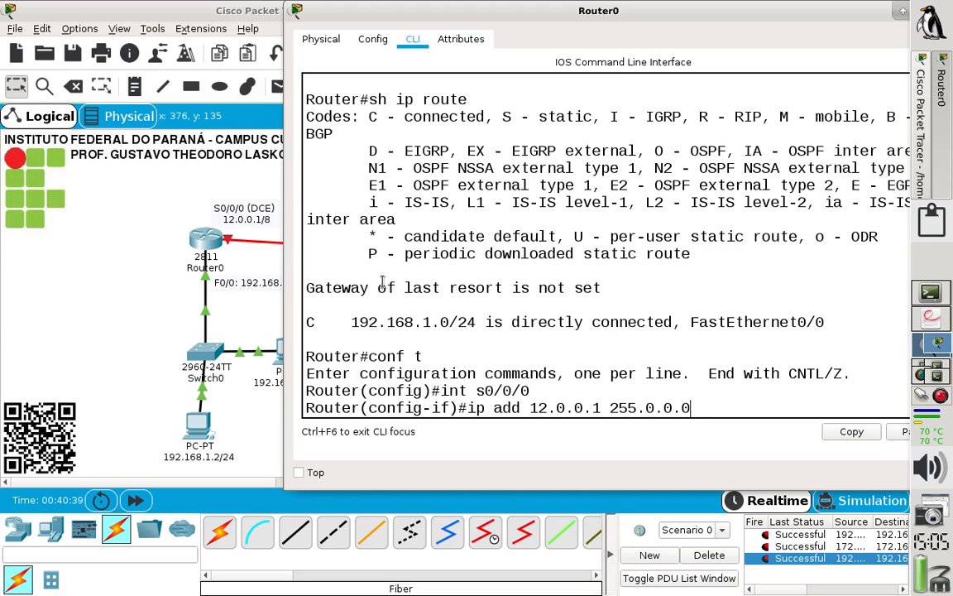
{"action": "key", "text": "Return"}
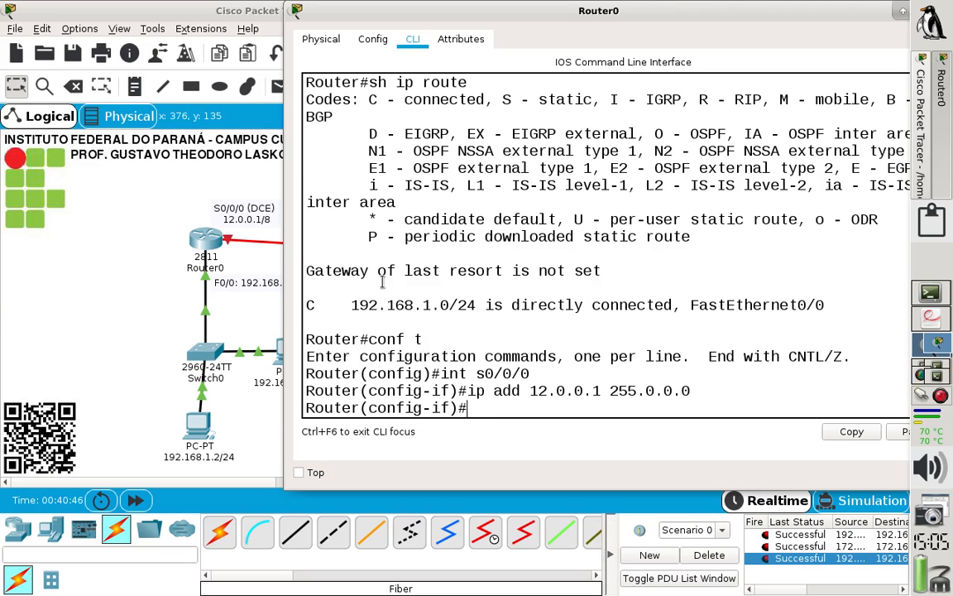
Step: List the available clock rates for s0/0/0 with "clock rate ?" and set the clock rate to 4000000
{"action": "type", "text": "clock rate"}
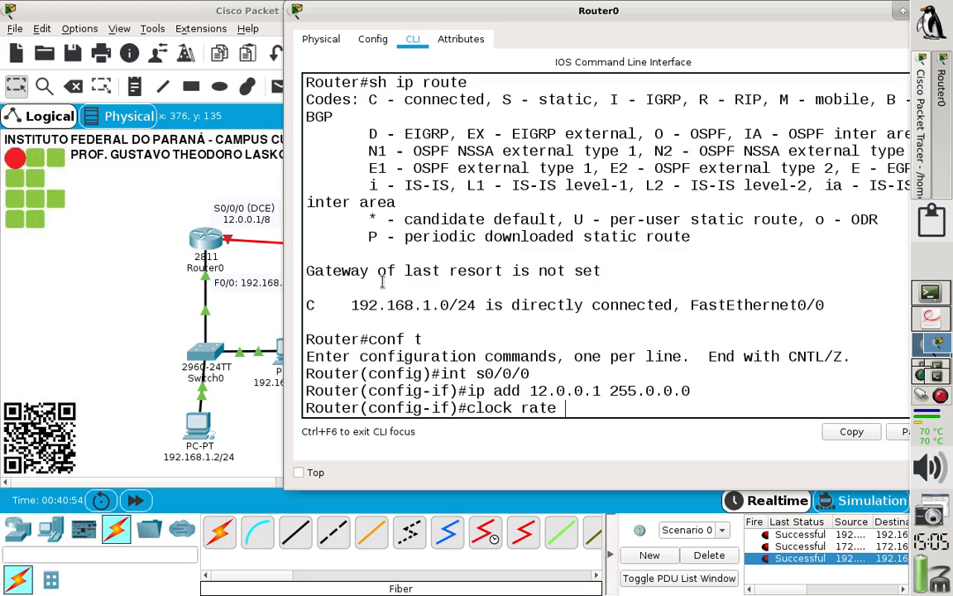
{"action": "type", "text": "?"}
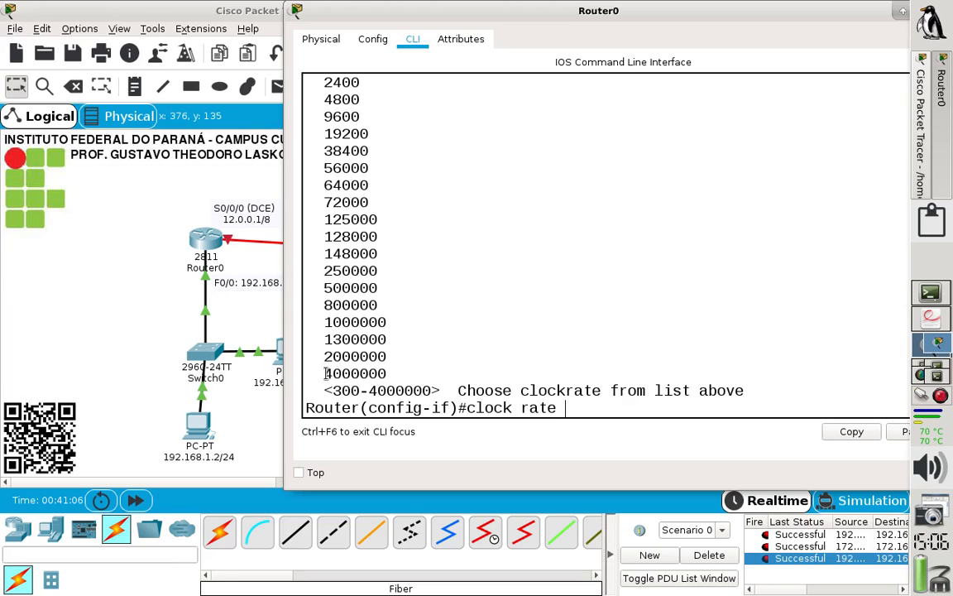
{"action": "left_click_drag", "start_coordinate": [325, 374], "coordinate": [396, 374]}
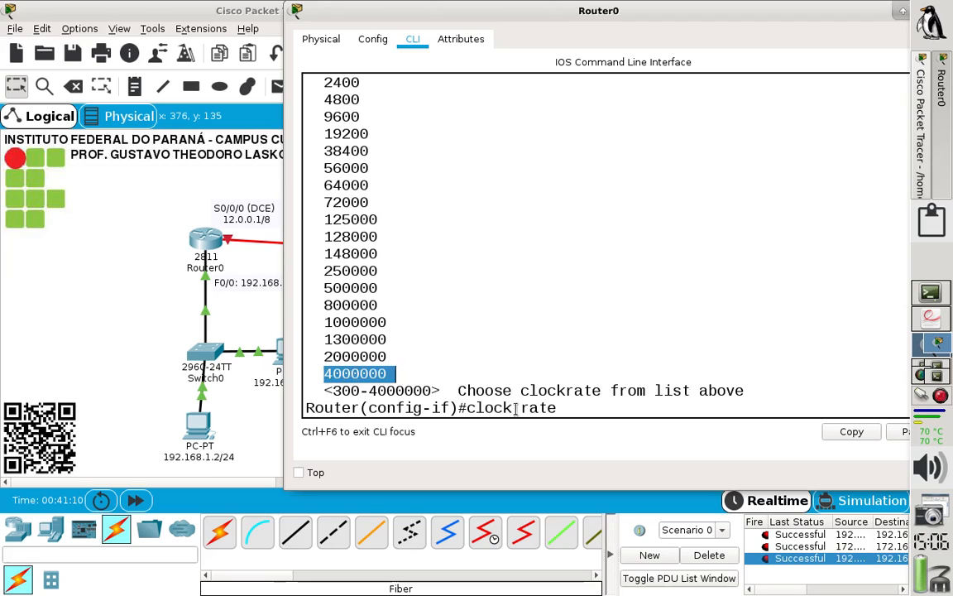
{"action": "left_click", "coordinate": [613, 399]}
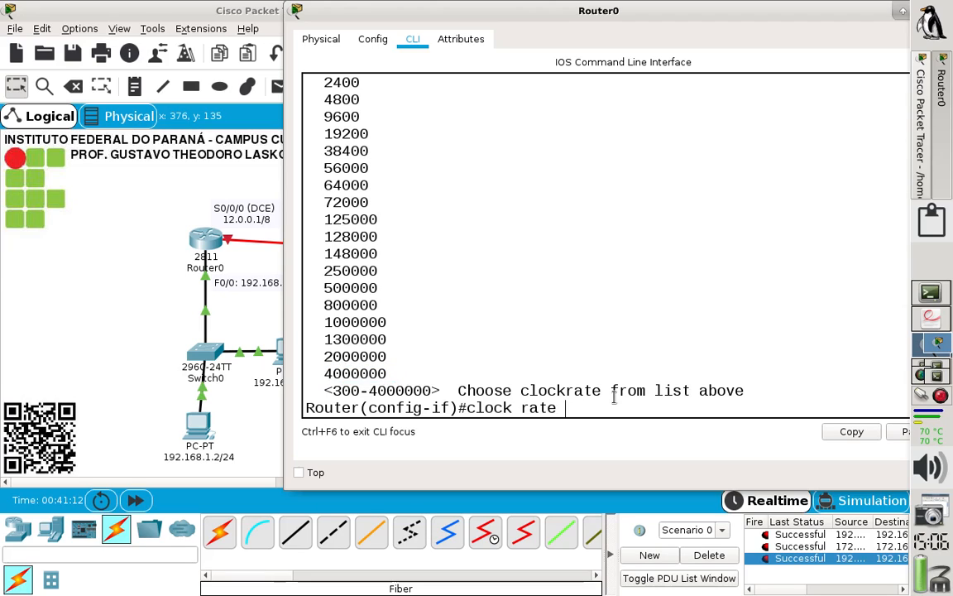
{"action": "type", "text": "4000000"}
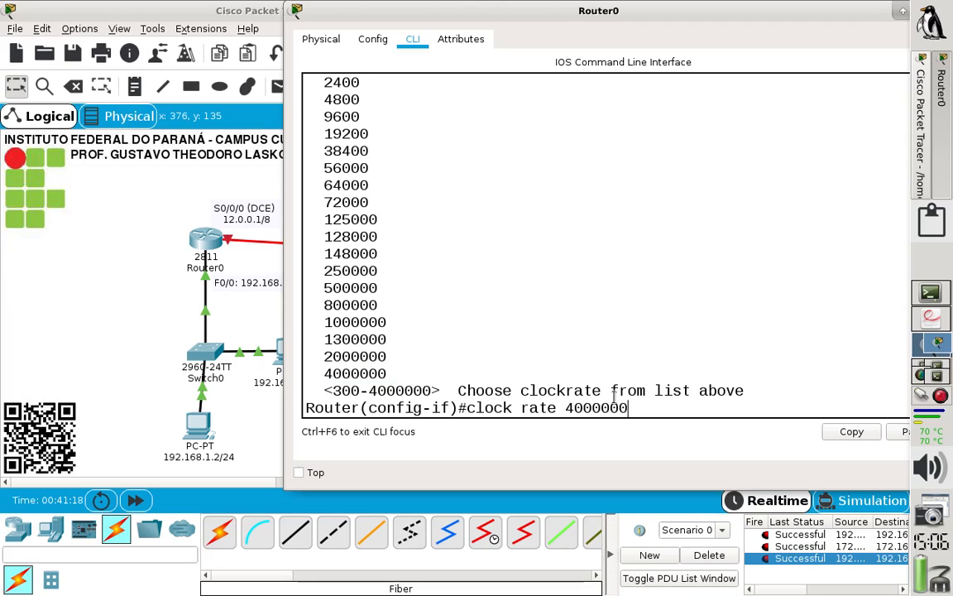
{"action": "key", "text": "Return"}
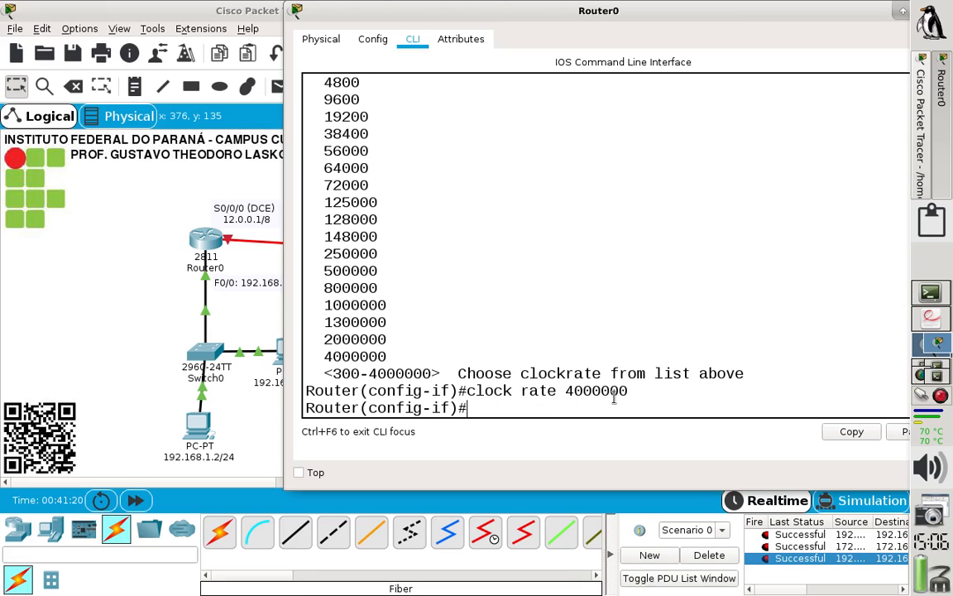
Step: Enable s0/0/0 with "no shut", exit to global configuration mode, and check the serial link in the topology
{"action": "type", "text": "no shut"}
{"action": "key", "text": "Return"}
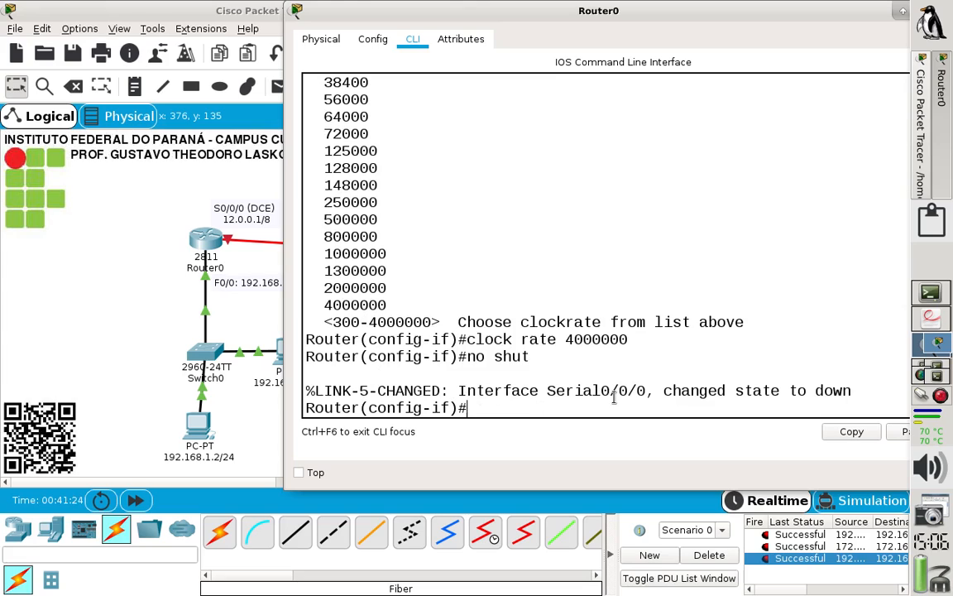
{"action": "type", "text": "exit"}
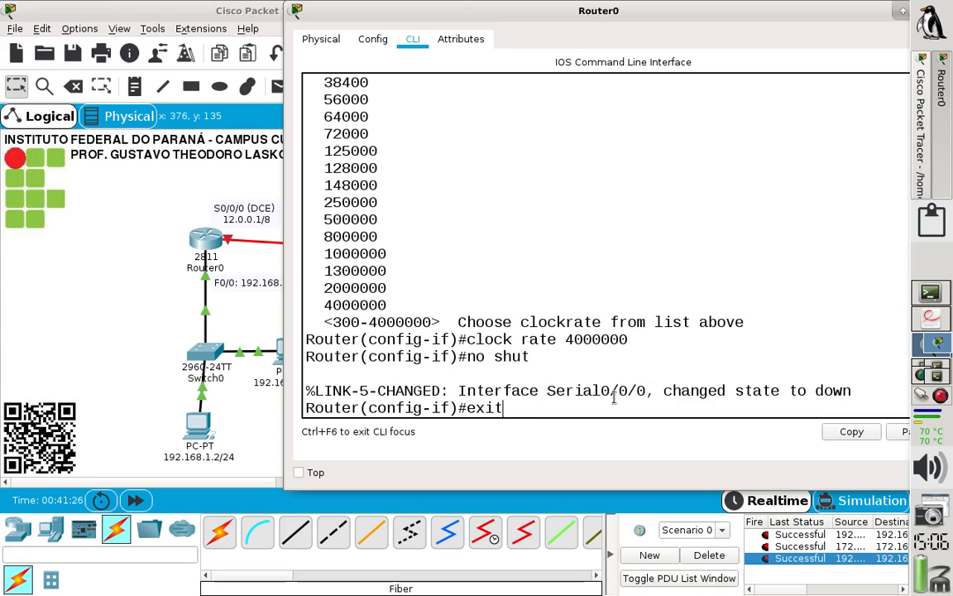
{"action": "key", "text": "Return"}
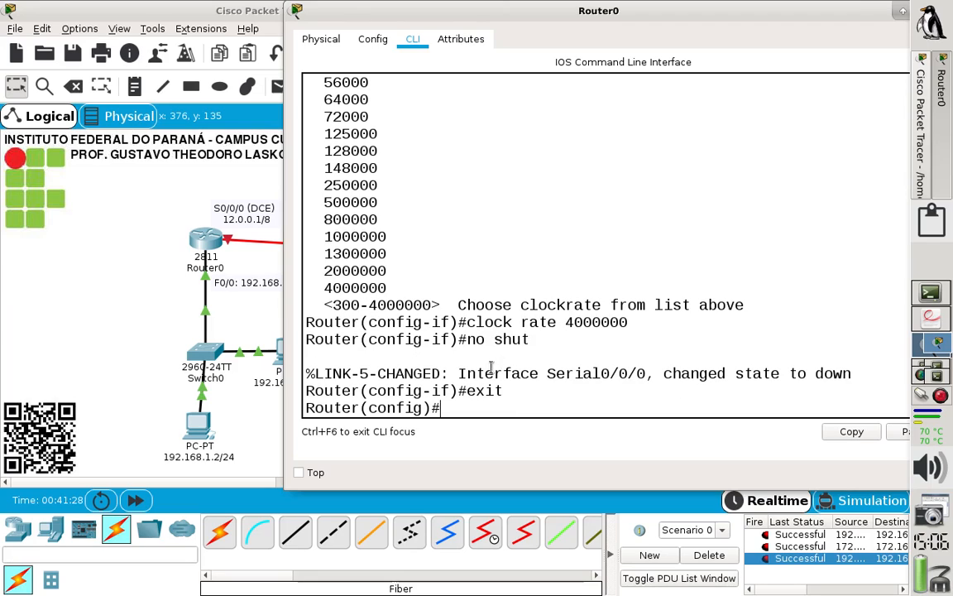
{"action": "left_click_drag", "start_coordinate": [456, 375], "coordinate": [870, 377]}
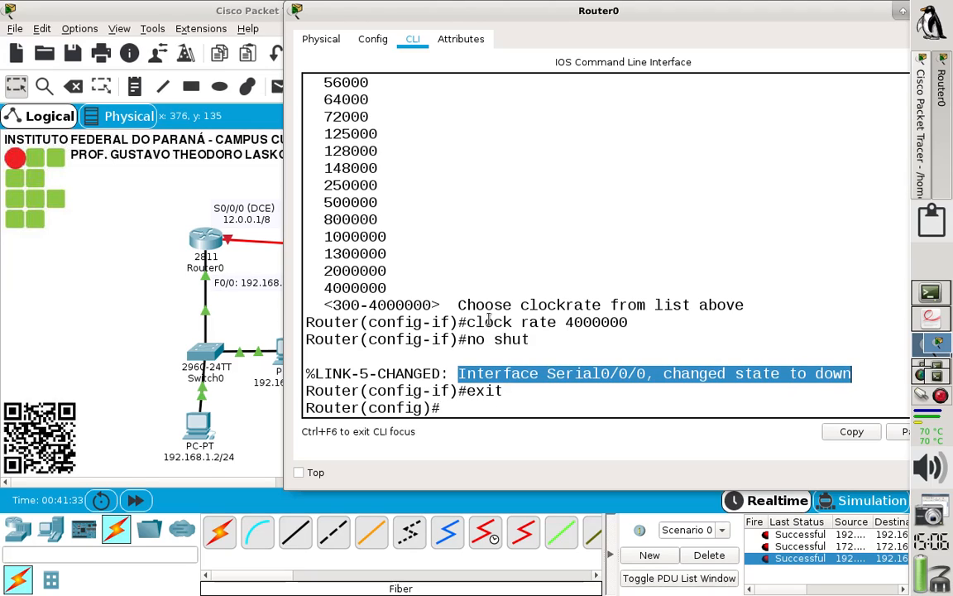
{"action": "left_click", "coordinate": [92, 316]}
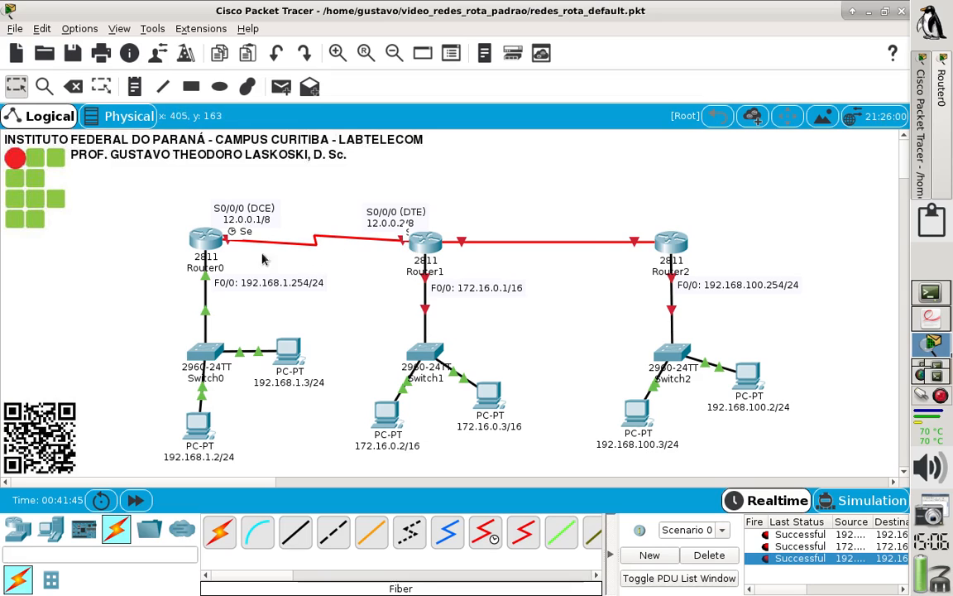
Step: Return to Router0's CLI and copy the command lines from "int s0/0/0" through "clock rate ?"
{"action": "left_click", "coordinate": [206, 250]}
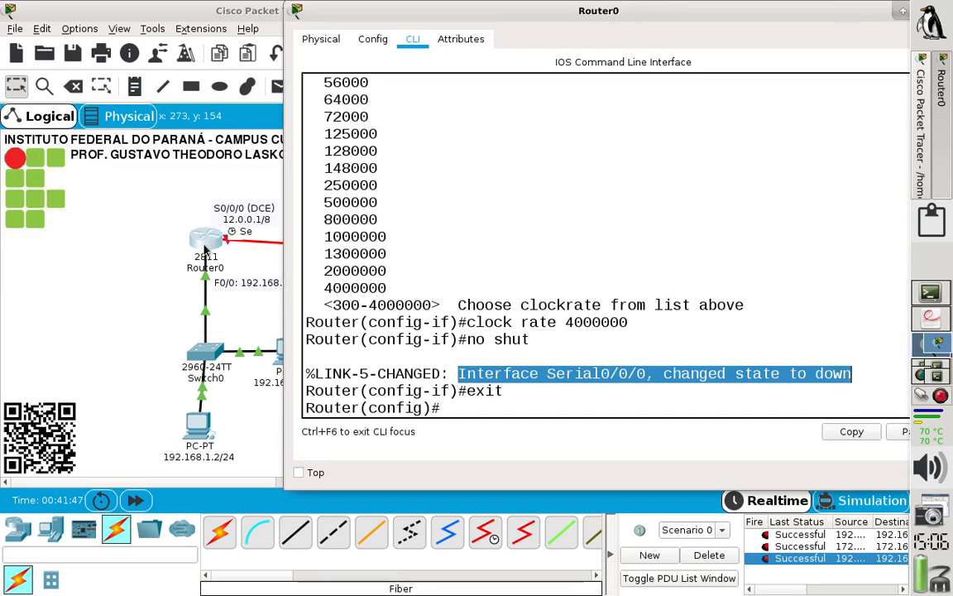
{"action": "left_click", "coordinate": [571, 96]}
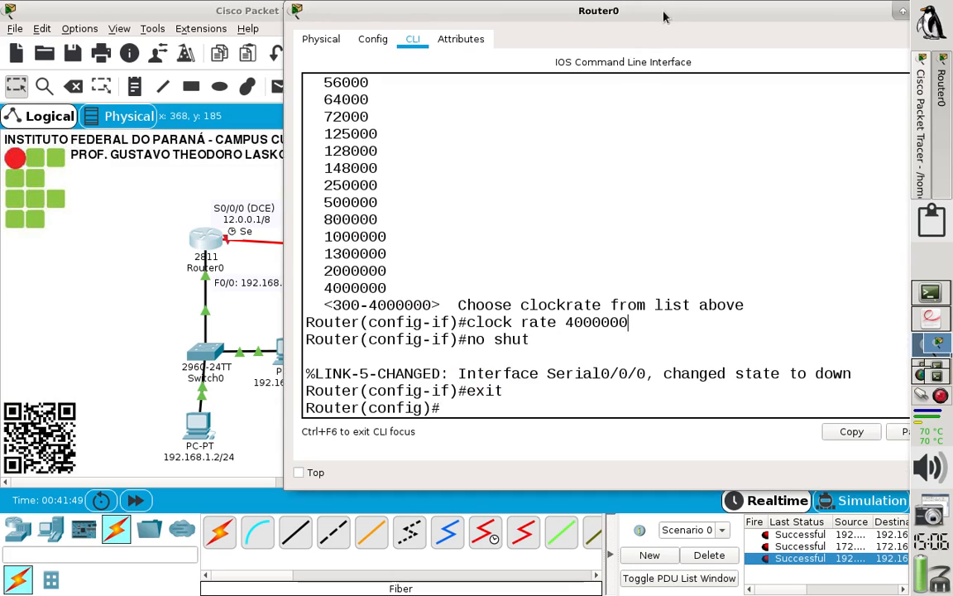
{"action": "left_click_drag", "start_coordinate": [663, 17], "coordinate": [581, 45]}
{"action": "scroll", "coordinate": [858, 427], "scroll_direction": "up", "scroll_amount": 1}
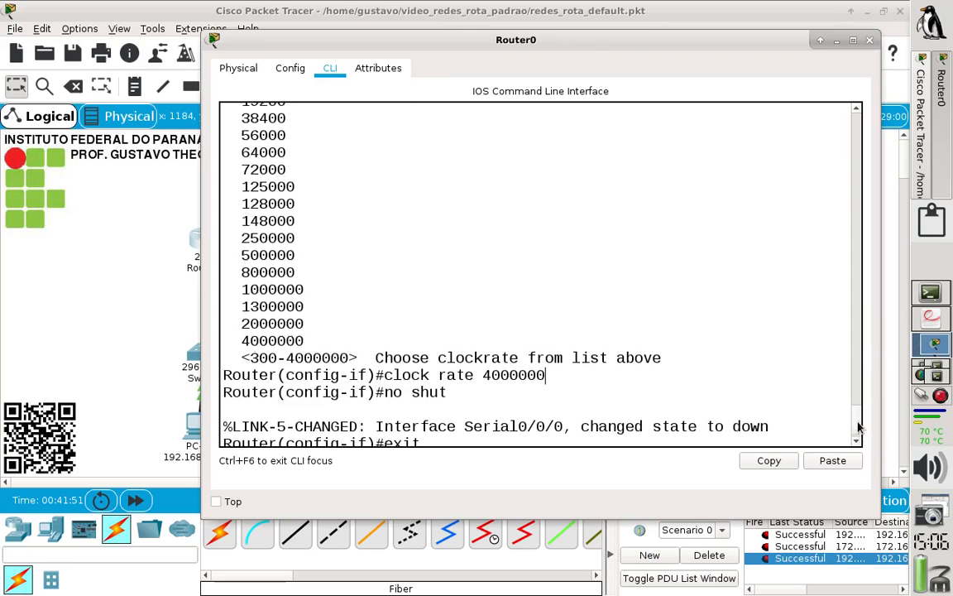
{"action": "scroll", "coordinate": [848, 409], "scroll_direction": "up", "scroll_amount": 7}
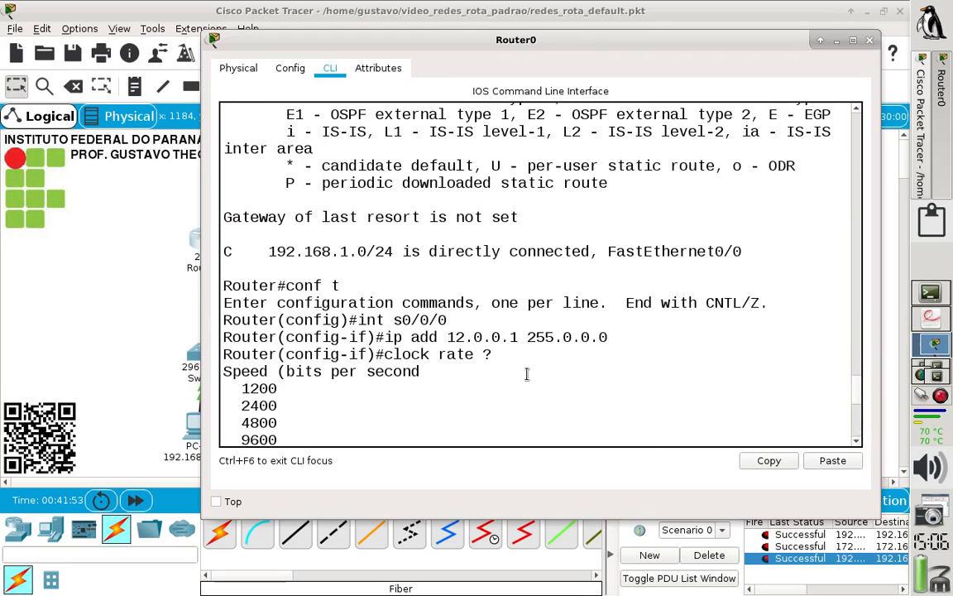
{"action": "left_click_drag", "start_coordinate": [496, 354], "coordinate": [224, 319]}
{"action": "key", "text": "ctrl+c"}
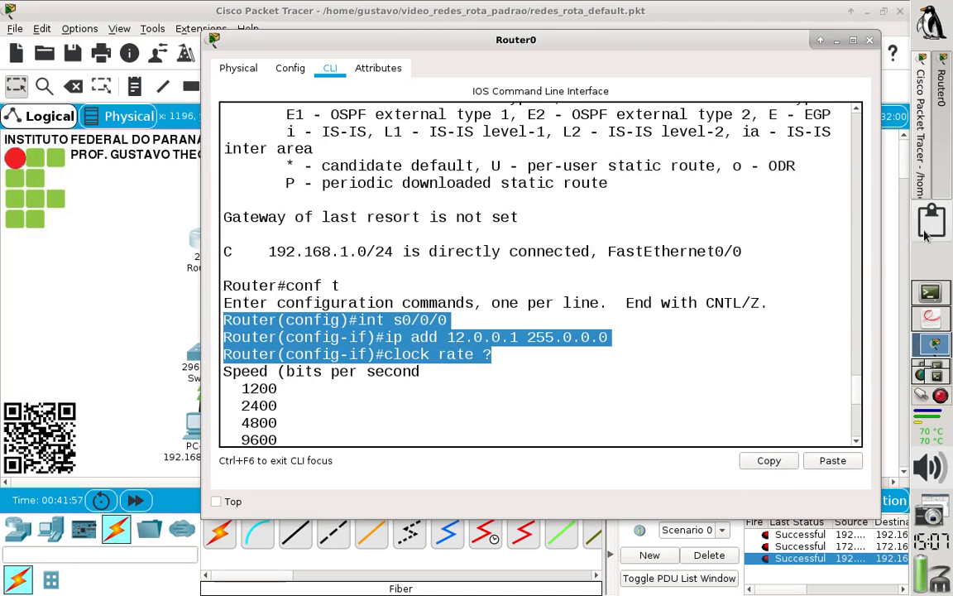
Step: Switch to notes.txt in the terminal, paste the serial commands below the f0/0 block, and replace the "?" with 4000000
{"action": "left_click", "coordinate": [930, 291]}
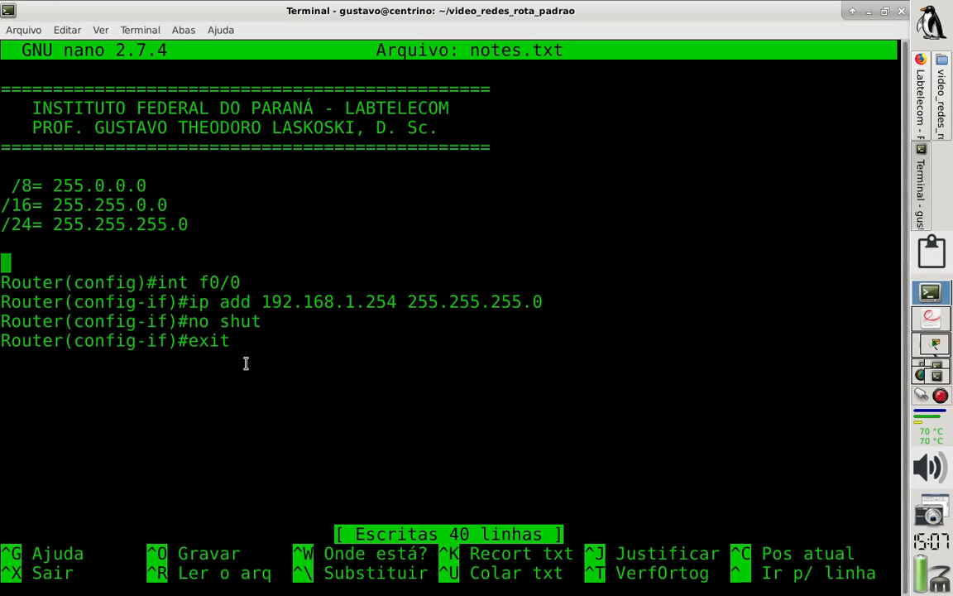
{"action": "key", "text": "Down"}
{"action": "key", "text": "Down"}
{"action": "key", "text": "Down"}
{"action": "key", "text": "Down"}
{"action": "key", "text": "Down"}
{"action": "key", "text": "Down"}
{"action": "key", "text": "Down"}
{"action": "key", "text": "ctrl+shift+v"}
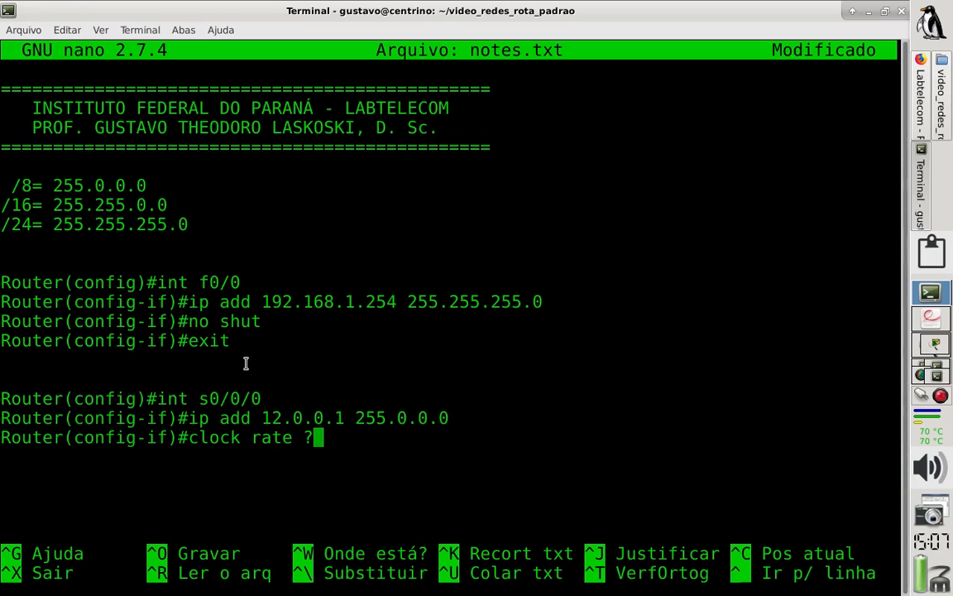
{"action": "key", "text": "BackSpace"}
{"action": "type", "text": "4000000"}
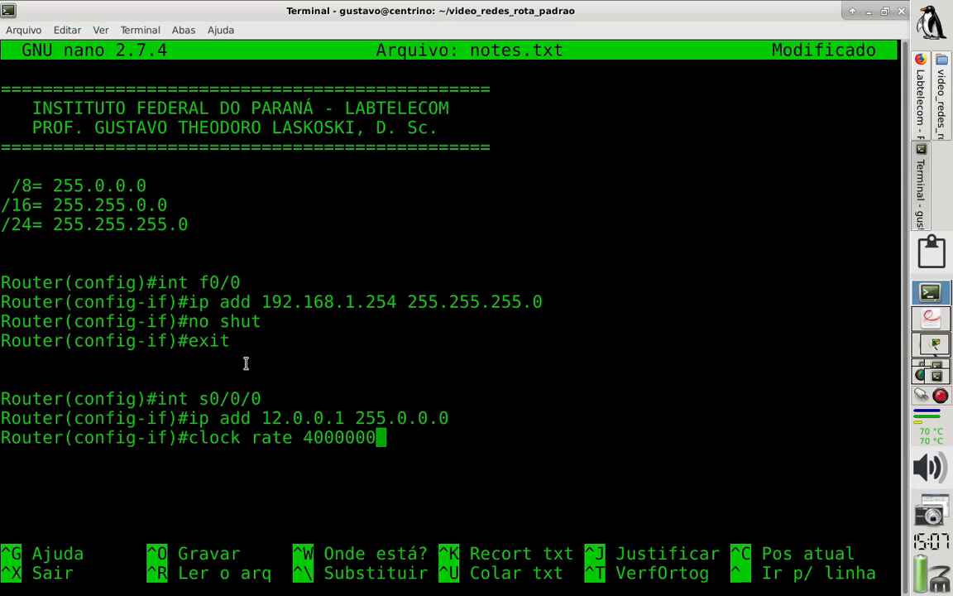
Step: Copy the "no shut" and "exit" lines from the f0/0 block and paste them below the clock rate line
{"action": "left_click_drag", "start_coordinate": [237, 349], "coordinate": [1, 315]}
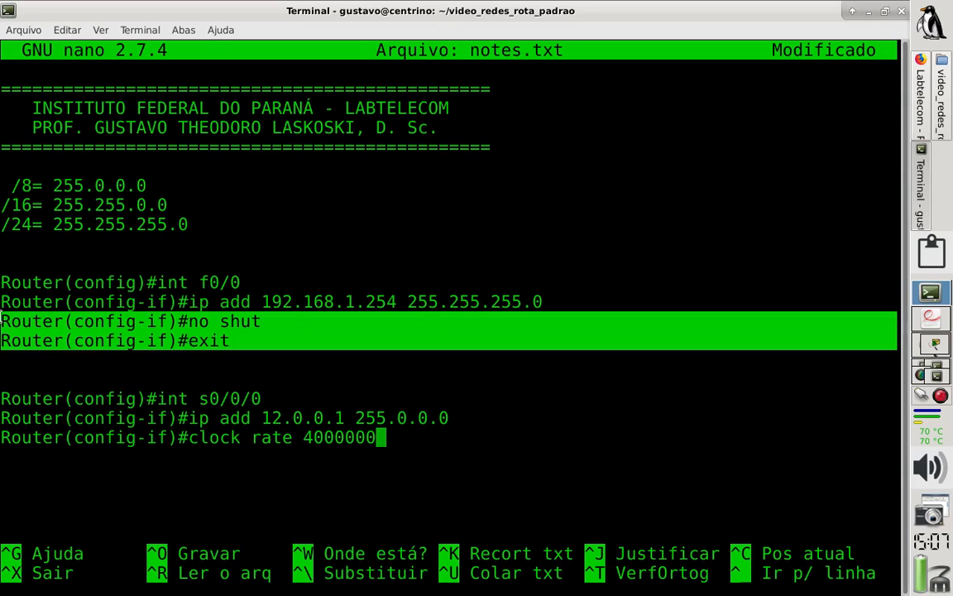
{"action": "left_click", "coordinate": [68, 30]}
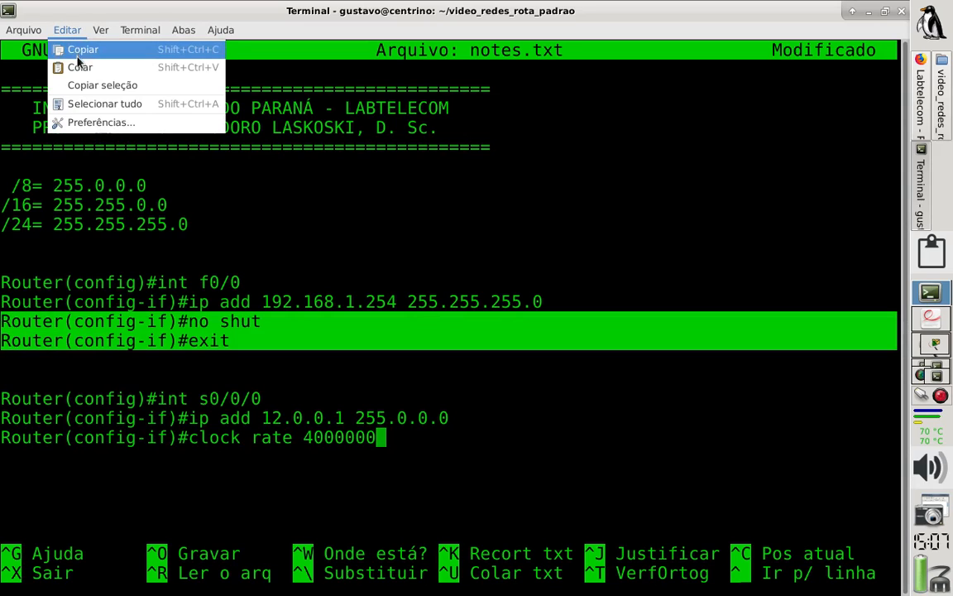
{"action": "left_click", "coordinate": [81, 50]}
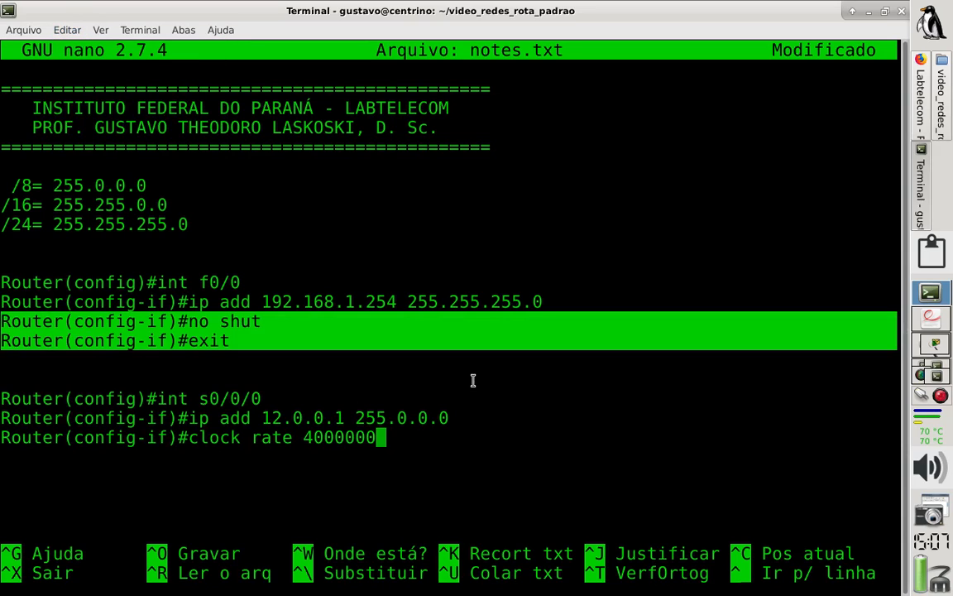
{"action": "left_click", "coordinate": [386, 439]}
{"action": "key", "text": "Return"}
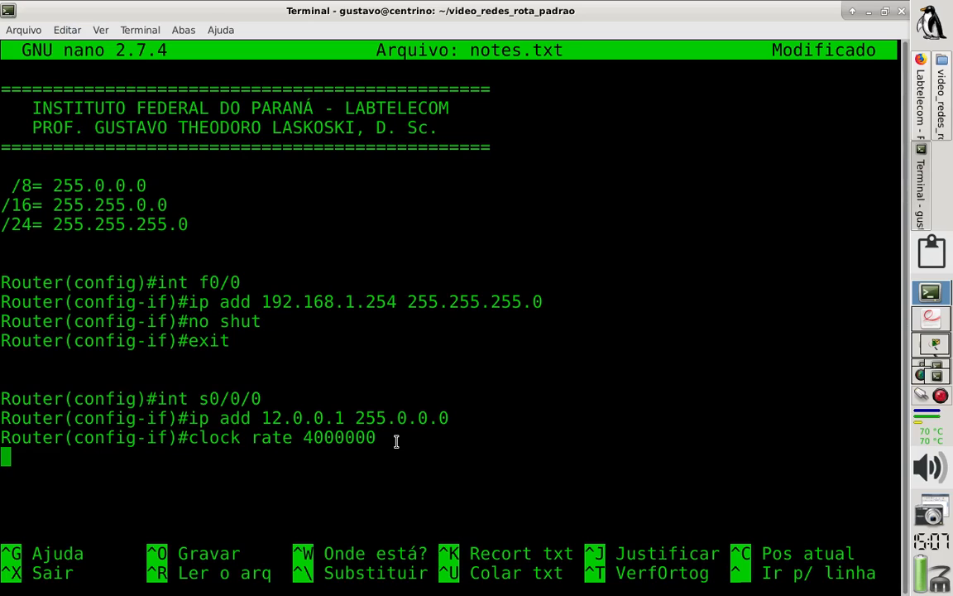
{"action": "type", "text": "Router(config-if)#no shut Router(config-if)#exit"}
Step: Add the heading "SERIAL DCE" followed by a row of equals signs above the "int s0/0/0" line
{"action": "key", "text": "Up"}
{"action": "key", "text": "Up"}
{"action": "key", "text": "Up"}
{"action": "key", "text": "Up"}
{"action": "key", "text": "Up"}
{"action": "key", "text": "Up"}
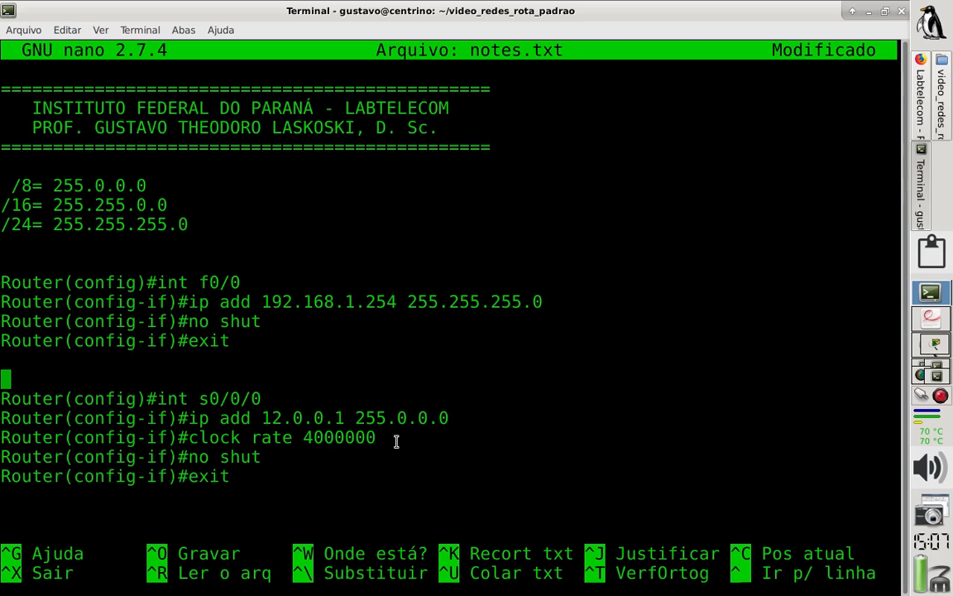
{"action": "type", "text": "SERI"}
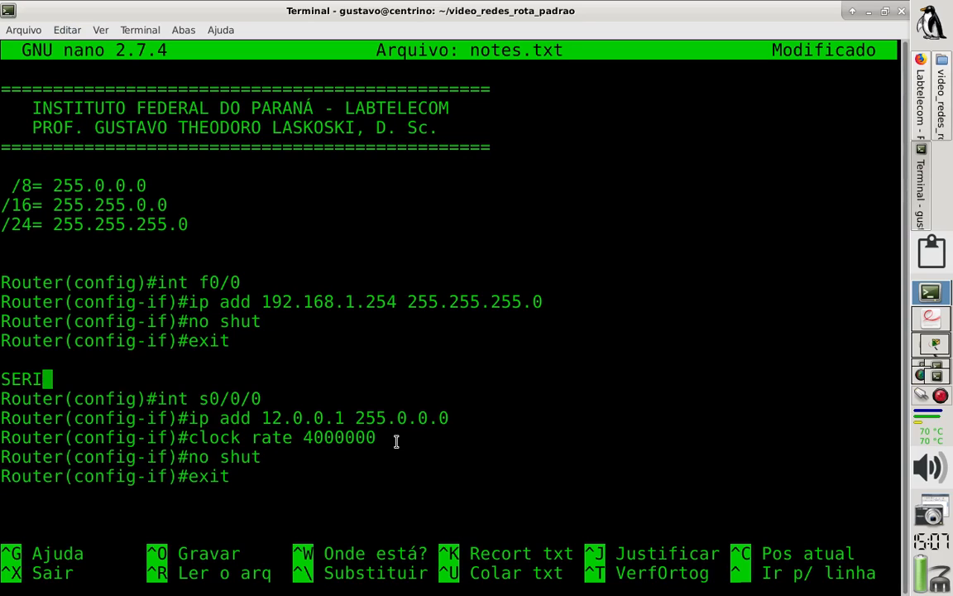
{"action": "type", "text": "AL DCE "}
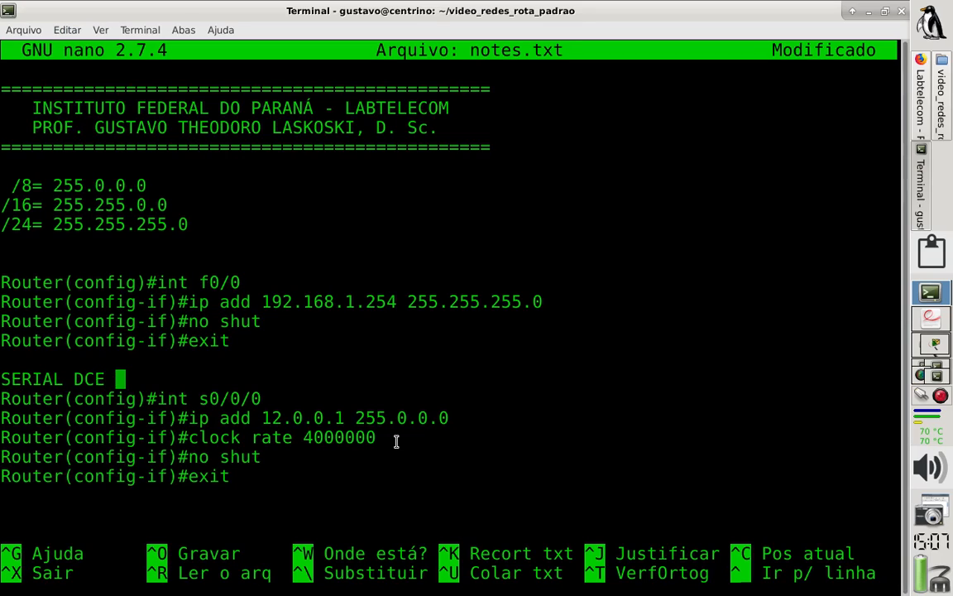
{"action": "type", "text": "=========="}
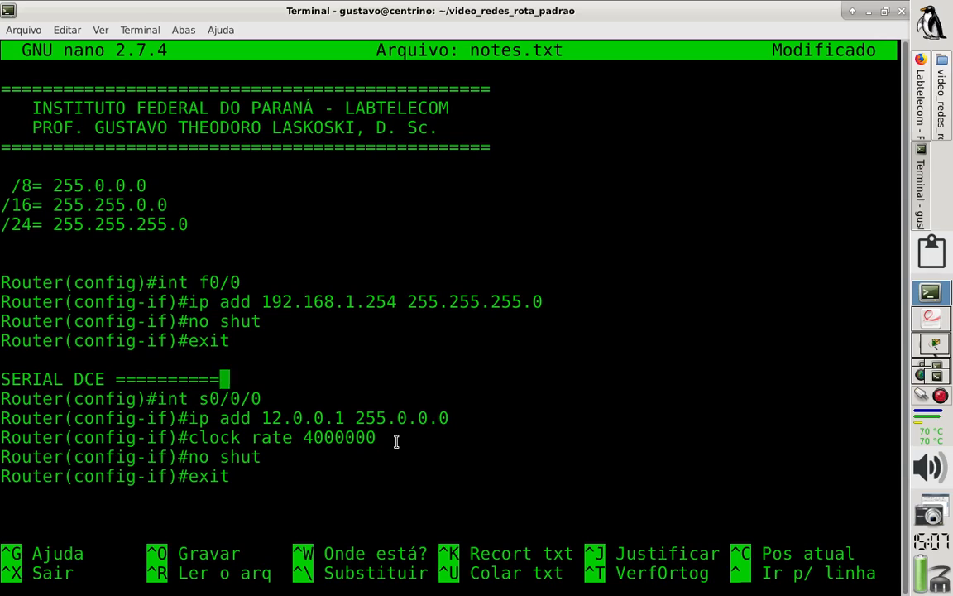
{"action": "type", "text": "======================="}
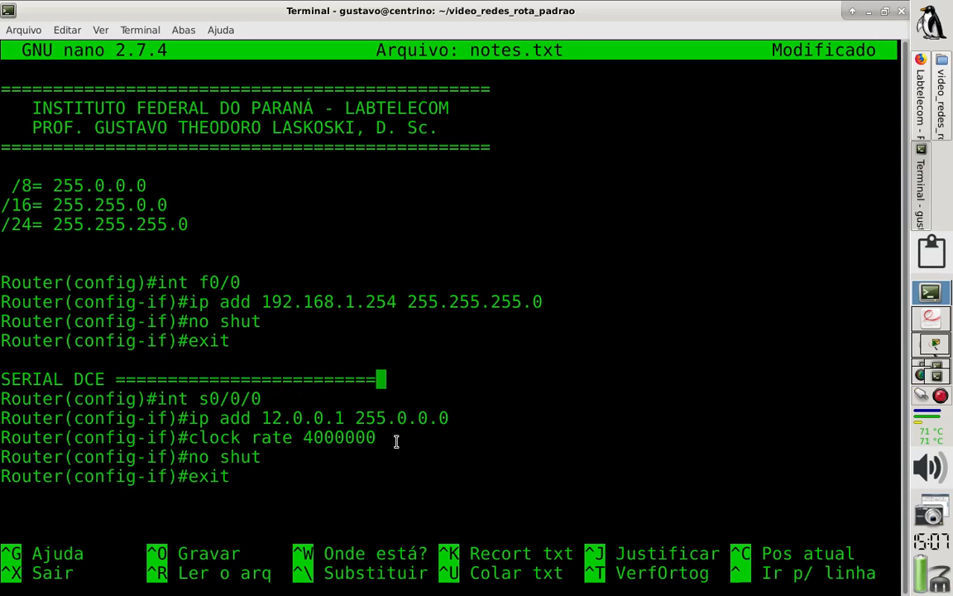
{"action": "type", "text": "====="}
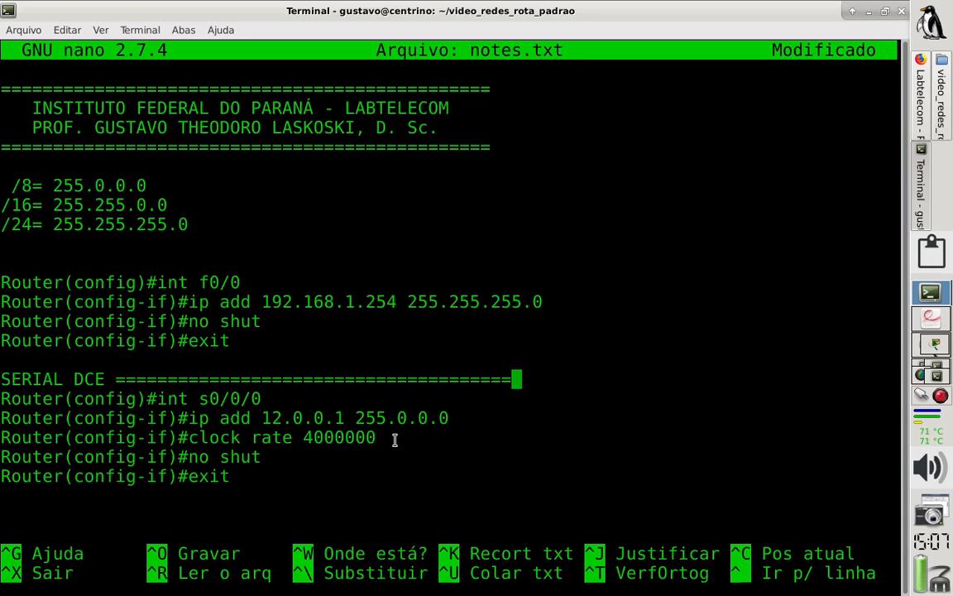
Step: Add a separator row of equals signs above the "int f0/0" line, as wide as the "ip add 192.168.1.254" line below it
{"action": "key", "text": "Up"}
{"action": "key", "text": "Up"}
{"action": "key", "text": "Up"}
{"action": "key", "text": "Up"}
{"action": "key", "text": "Up"}
{"action": "key", "text": "Up"}
{"action": "type", "text": "#="}
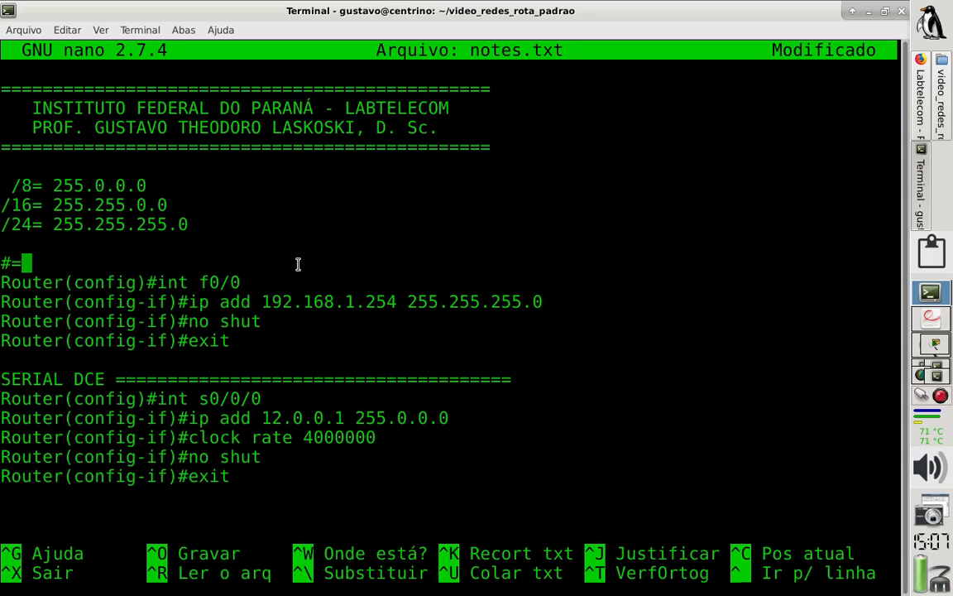
{"action": "key", "text": "BackSpace"}
{"action": "key", "text": "BackSpace"}
{"action": "type", "text": "=========="}
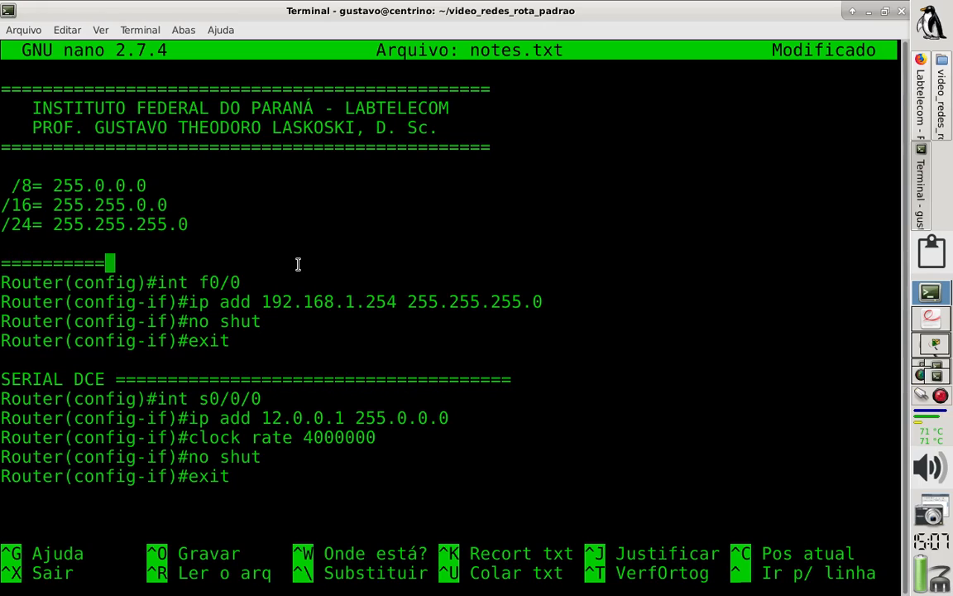
{"action": "type", "text": "============"}
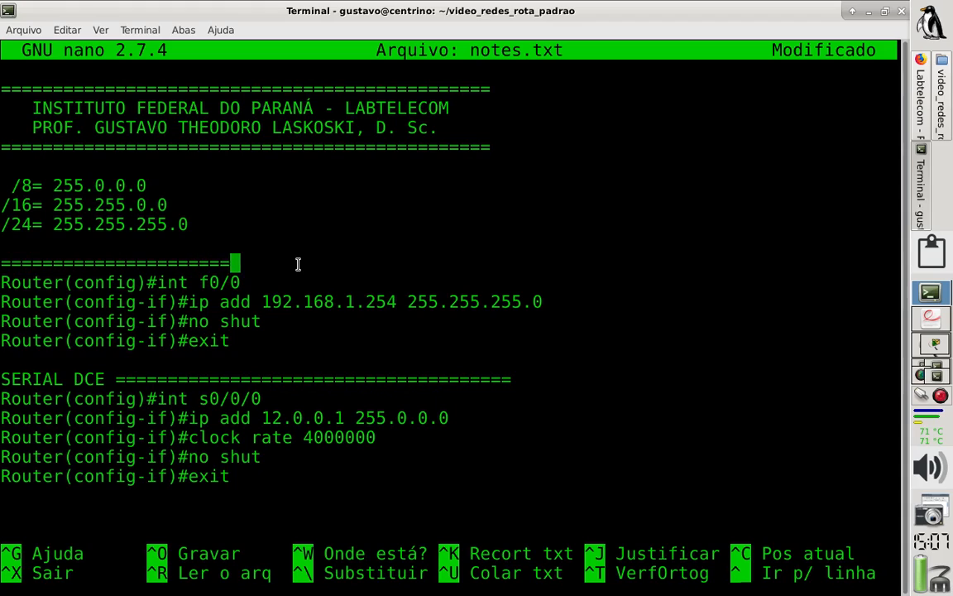
{"action": "type", "text": "============="}
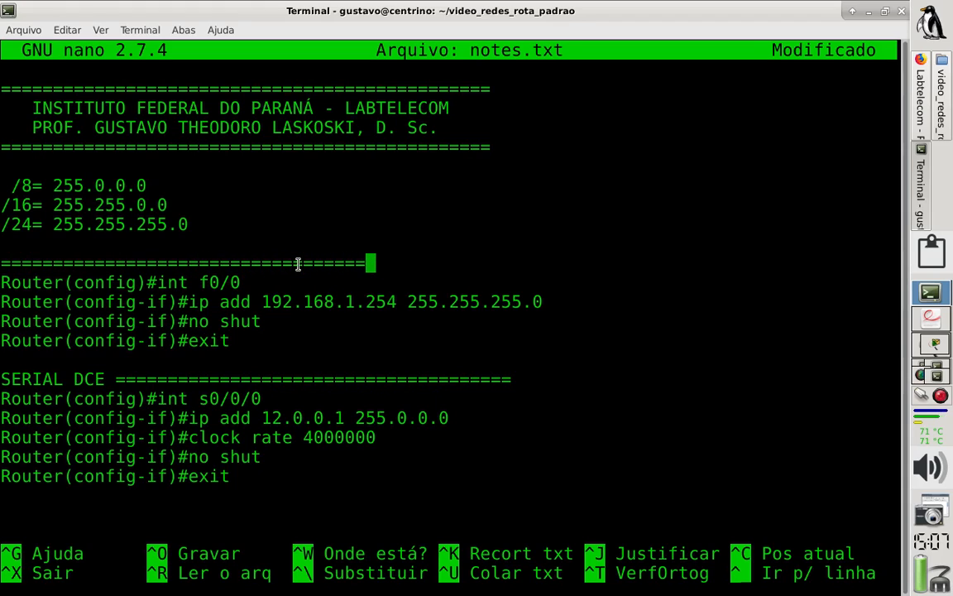
{"action": "type", "text": "============="}
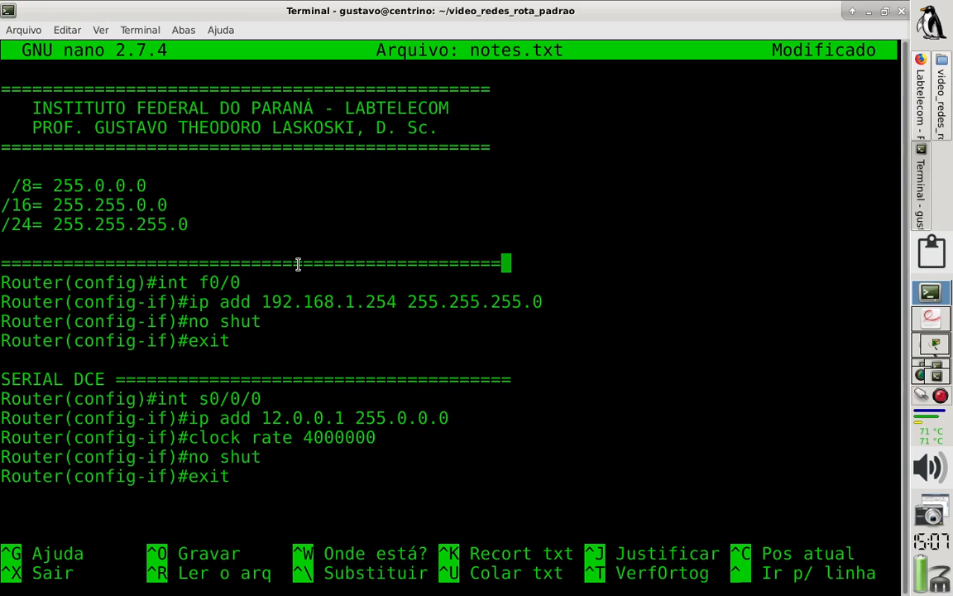
{"action": "type", "text": "===="}
Step: Extend the equals signs after the "SERIAL DCE" heading to match the separator above the f0/0 block, and save notes.txt
{"action": "key", "text": "Down"}
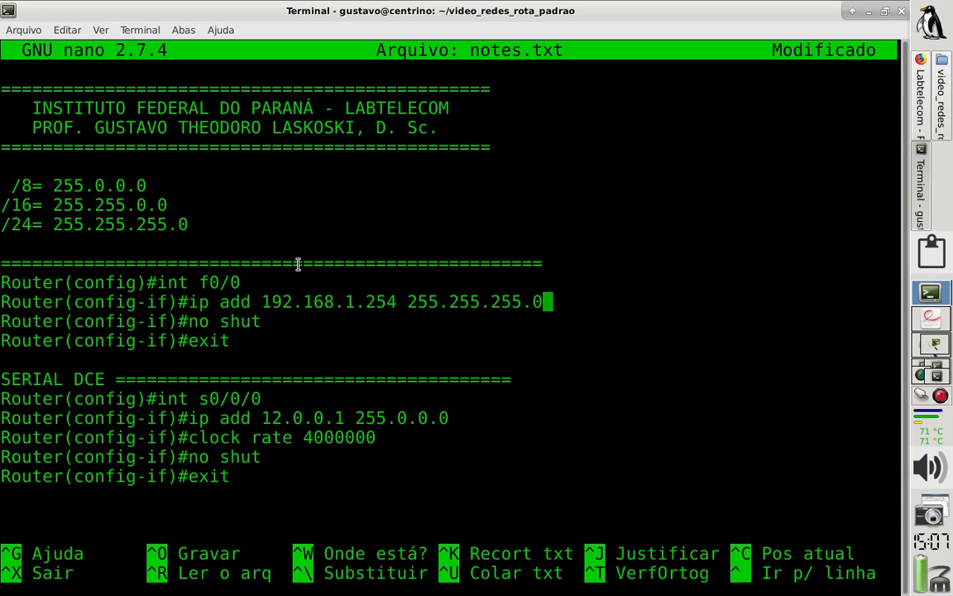
{"action": "key", "text": "Down"}
{"action": "key", "text": "Down"}
{"action": "key", "text": "Down"}
{"action": "key", "text": "Down"}
{"action": "type", "text": "--"}
{"action": "key", "text": "BackSpace"}
{"action": "key", "text": "BackSpace"}
{"action": "type", "text": "==="}
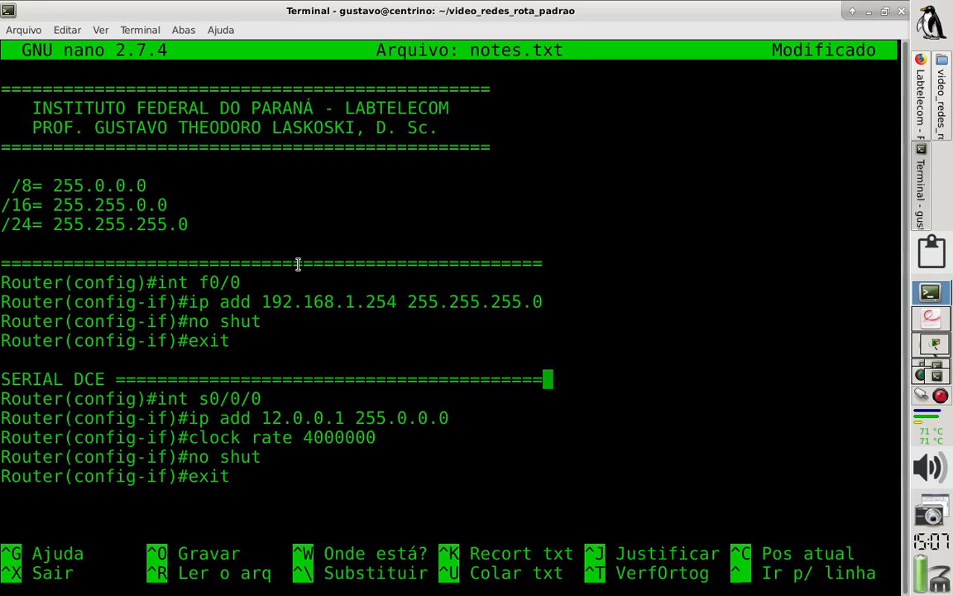
{"action": "key", "text": "ctrl+o"}
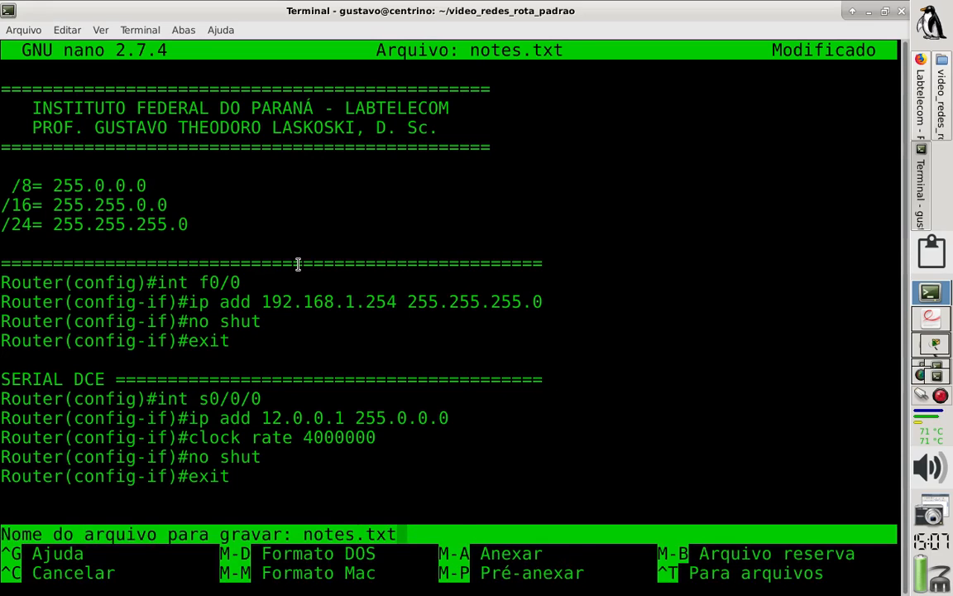
{"action": "key", "text": "Return"}
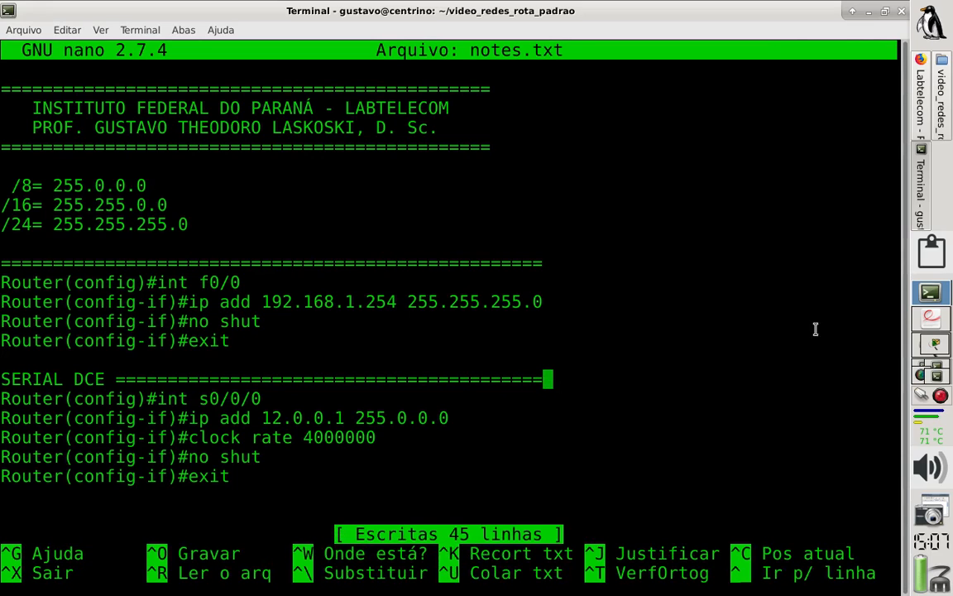
Step: Switch to Router0's CLI in Packet Tracer and save the router configuration with "do wr"
{"action": "left_click", "coordinate": [930, 347]}
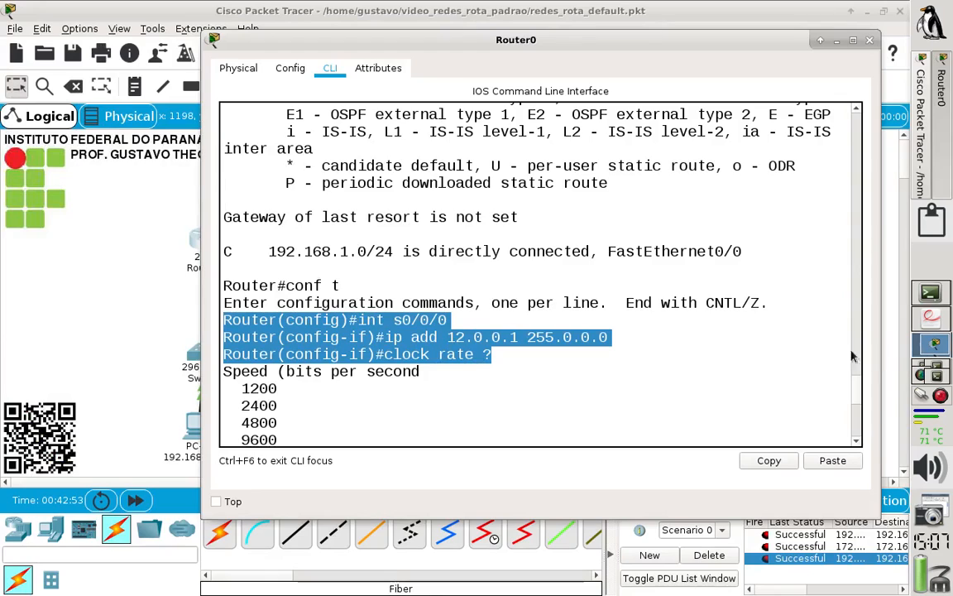
{"action": "left_click", "coordinate": [372, 433]}
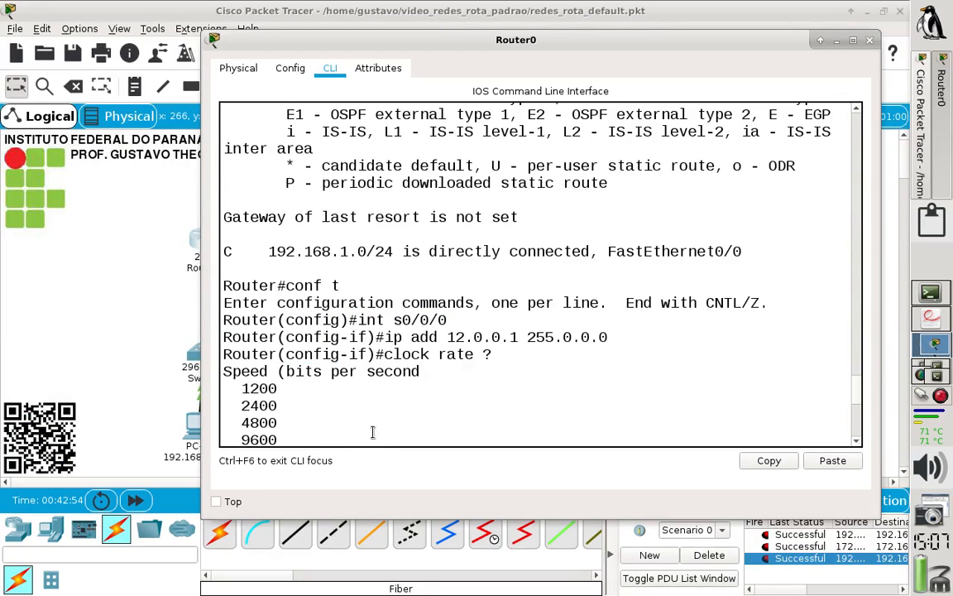
{"action": "key", "text": "Return"}
{"action": "type", "text": "d"}
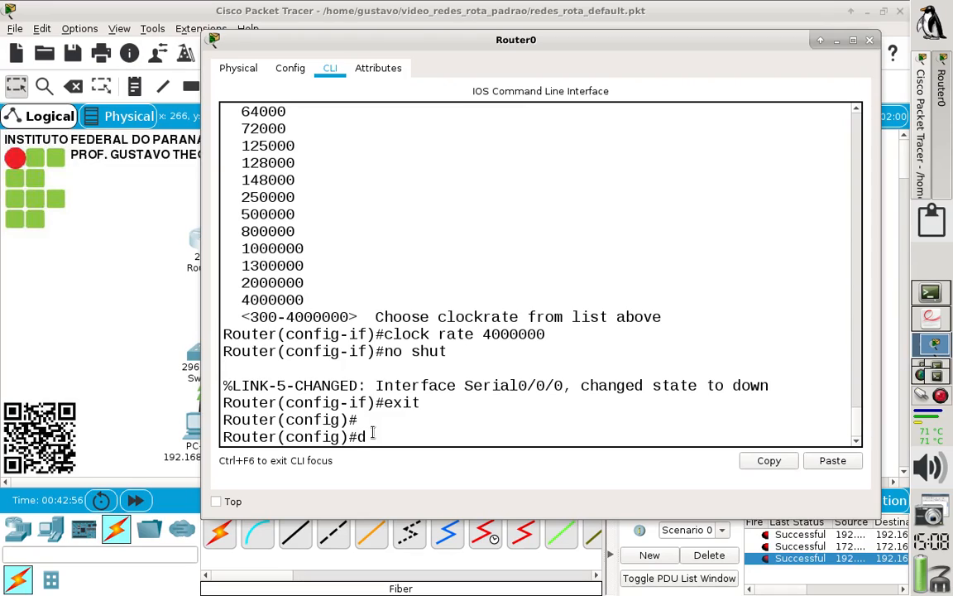
{"action": "type", "text": "o wr"}
{"action": "key", "text": "Return"}
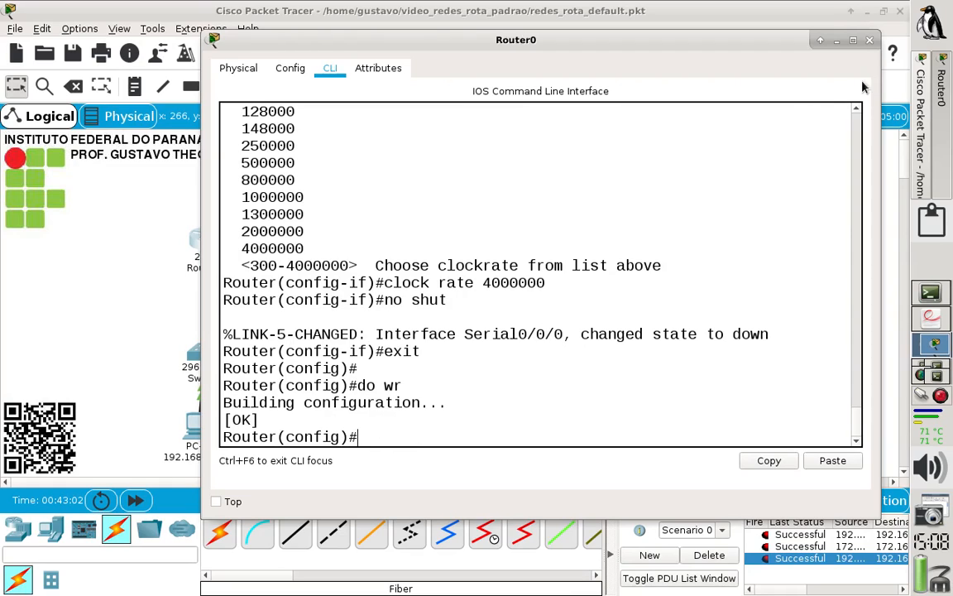
Step: Close Router0's window and move the "S0/0/0 (DTE) 12.0.0.2/8" label slightly away from Router1
{"action": "left_click", "coordinate": [869, 40]}
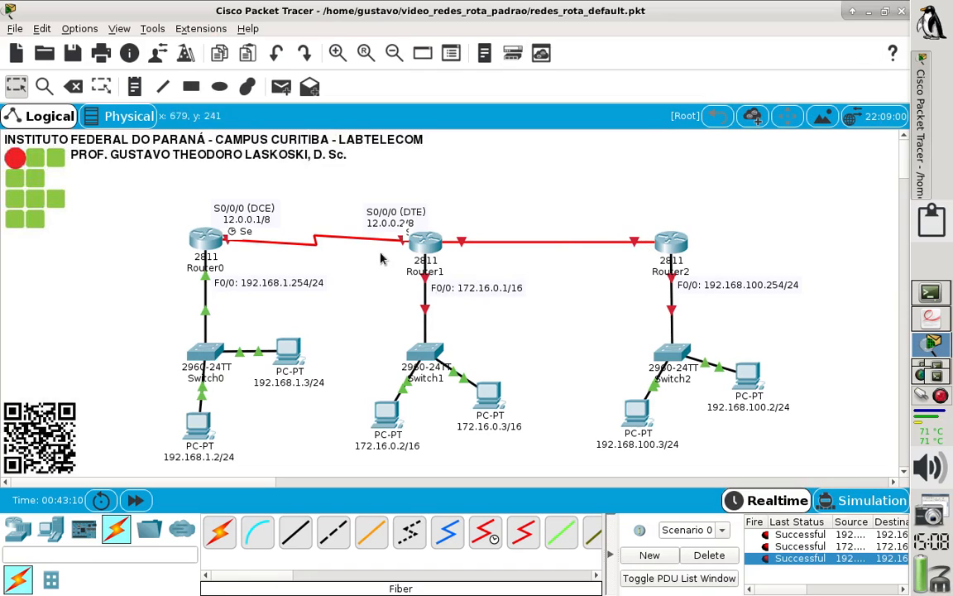
{"action": "left_click_drag", "start_coordinate": [381, 210], "coordinate": [371, 212]}
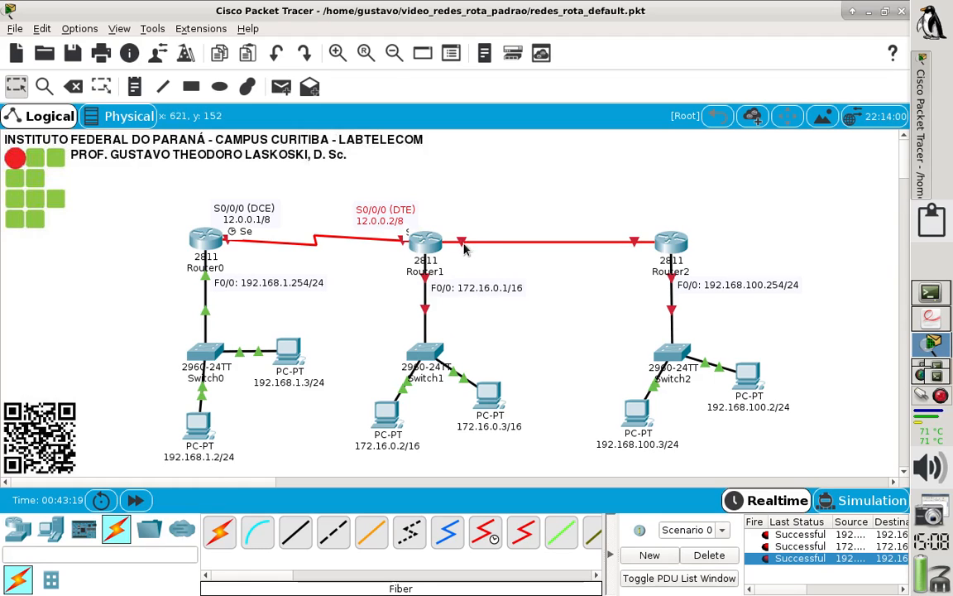
Step: Look up Router1's fibre link address in laboratorio.pdf and place the note "F1/0: 10.0.0.1/8" above that link in Packet Tracer
{"action": "left_click", "coordinate": [925, 320]}
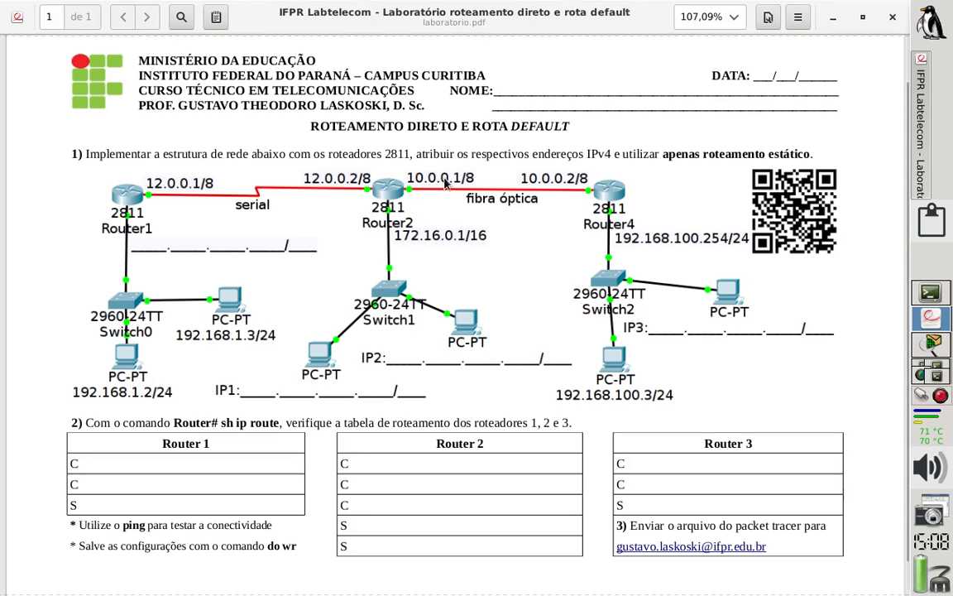
{"action": "left_click", "coordinate": [932, 343]}
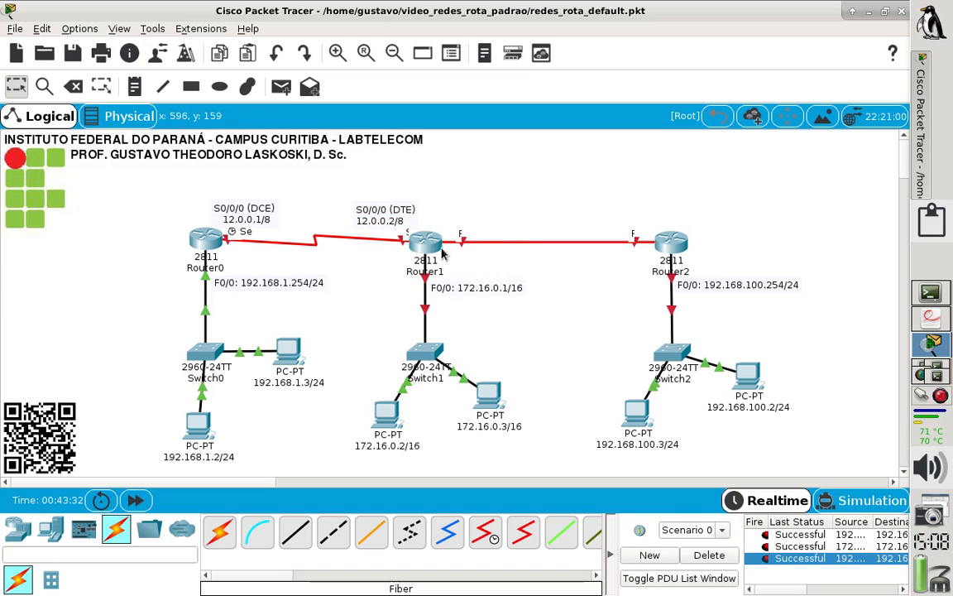
{"action": "mouse_move", "coordinate": [431, 250]}
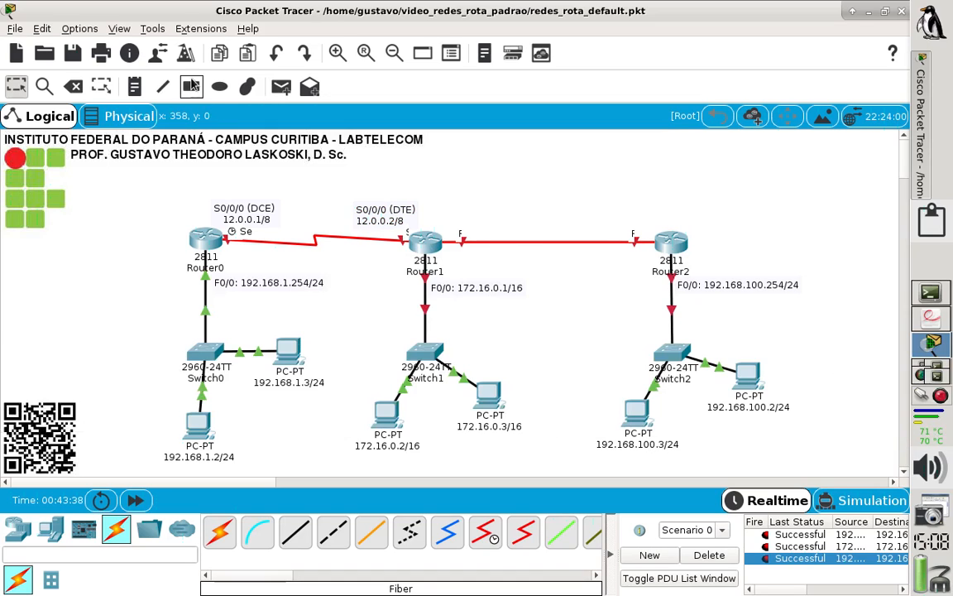
{"action": "left_click", "coordinate": [140, 88]}
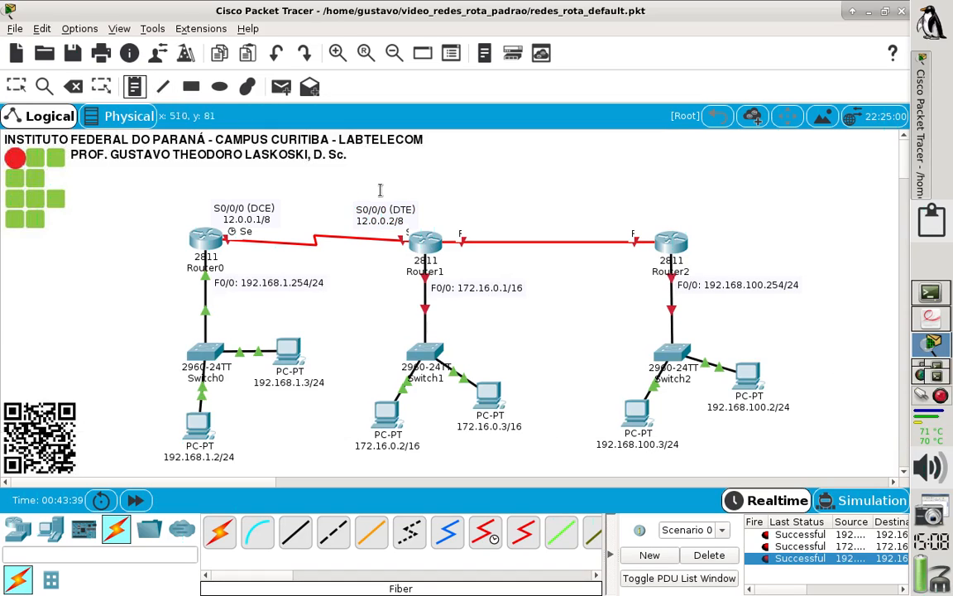
{"action": "left_click", "coordinate": [441, 213]}
{"action": "type", "text": "F"}
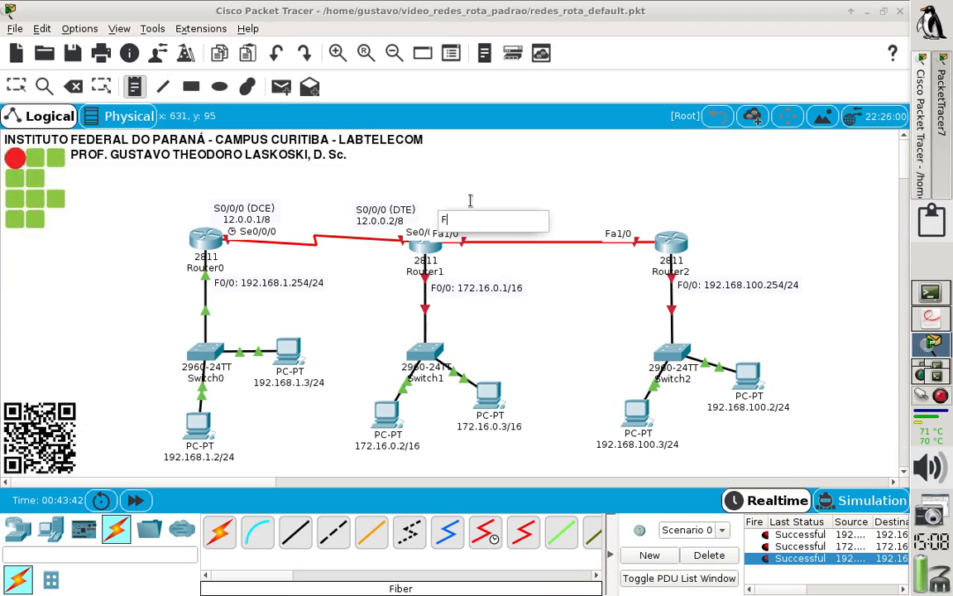
{"action": "type", "text": "1/0: 10.0.0.1"}
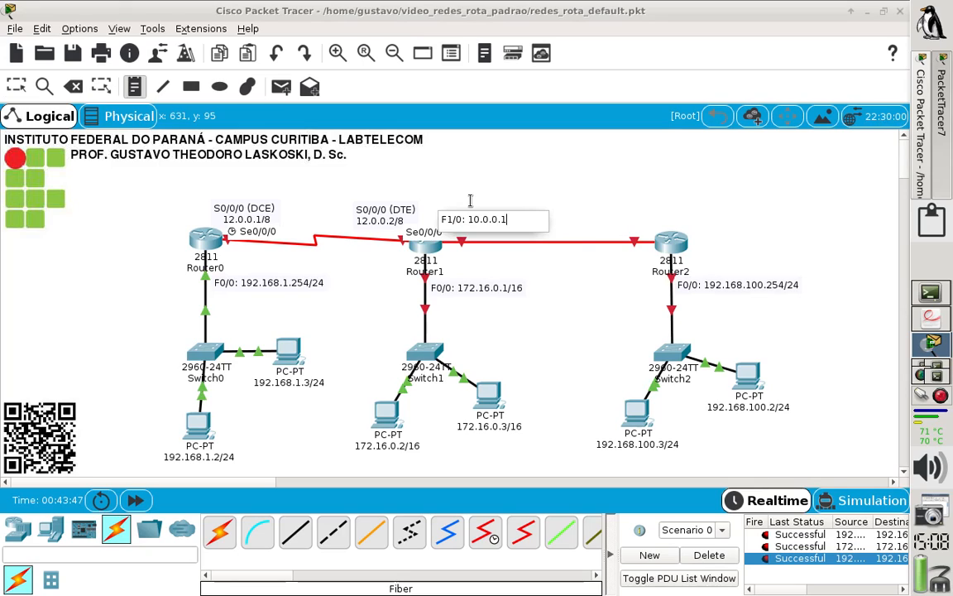
{"action": "type", "text": "/8"}
{"action": "key", "text": "Escape"}
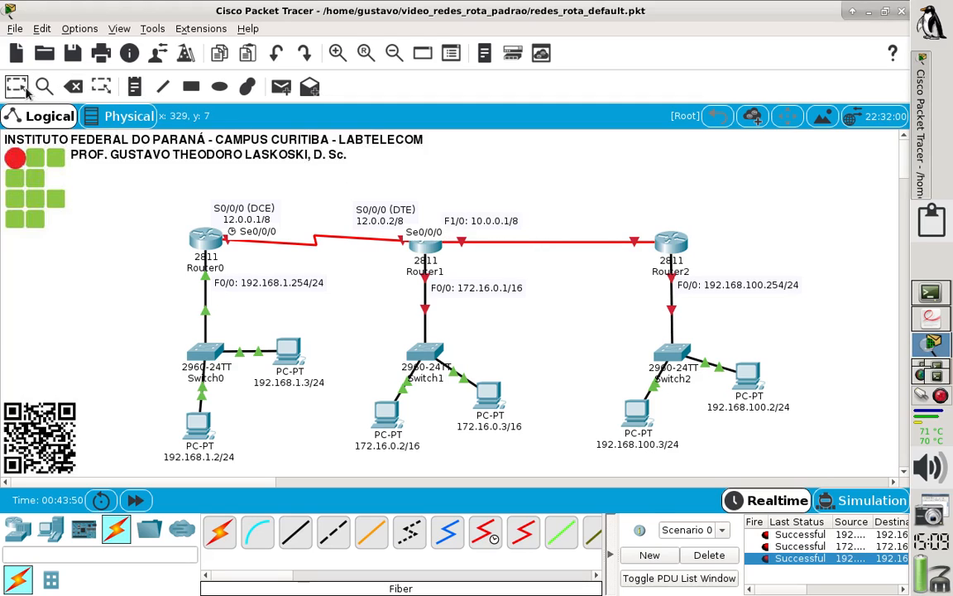
{"action": "left_click_drag", "start_coordinate": [478, 218], "coordinate": [482, 219]}
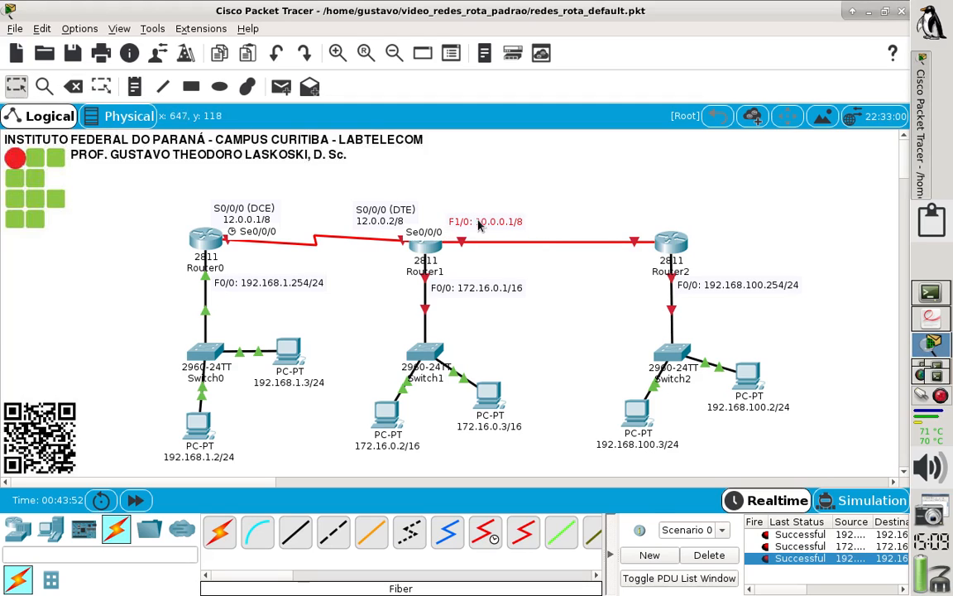
{"action": "left_click", "coordinate": [468, 268]}
Step: Open Router1's CLI in a maximized window and decline the initial configuration dialog with "no"
{"action": "left_click", "coordinate": [430, 254]}
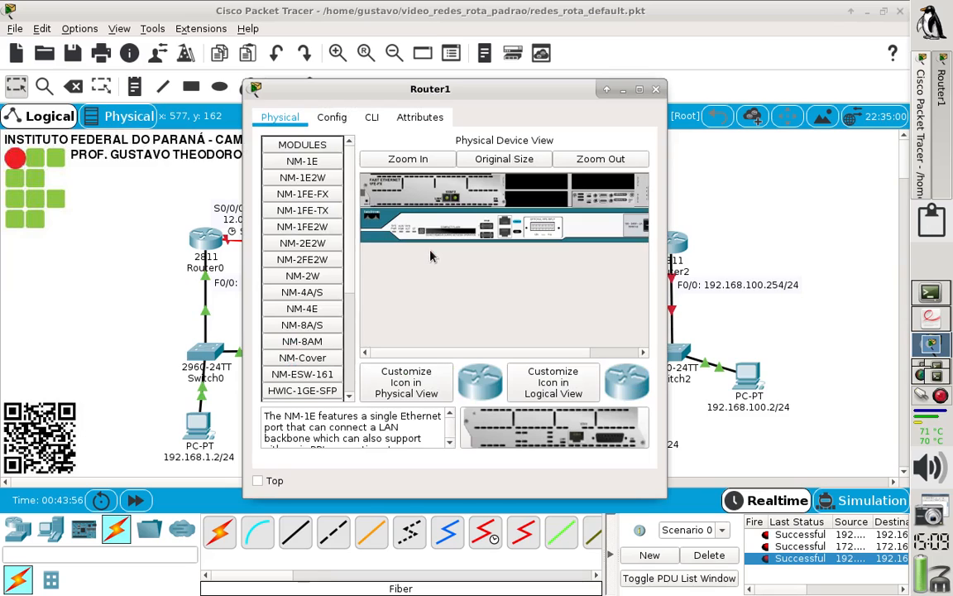
{"action": "left_click", "coordinate": [372, 120]}
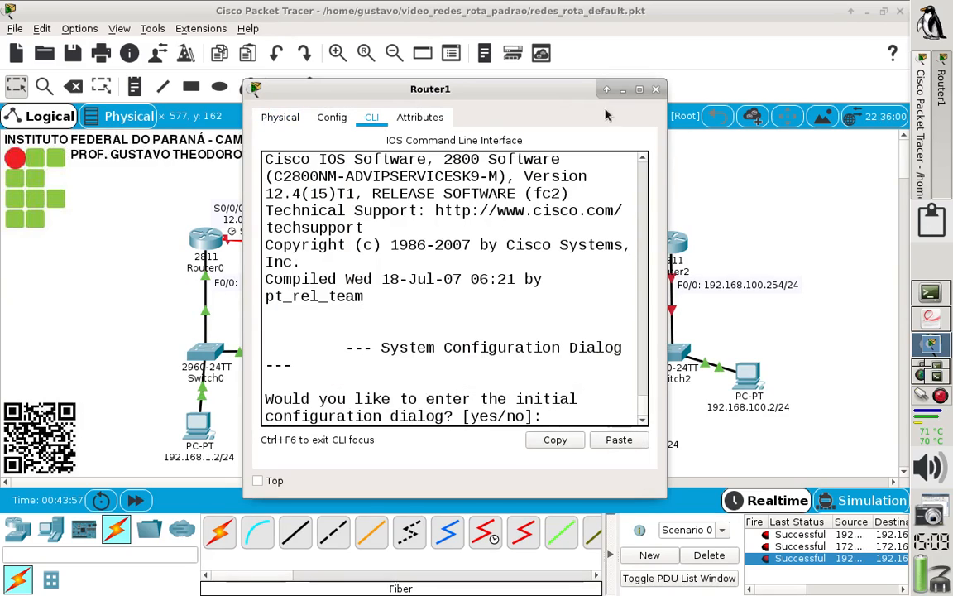
{"action": "left_click", "coordinate": [638, 89]}
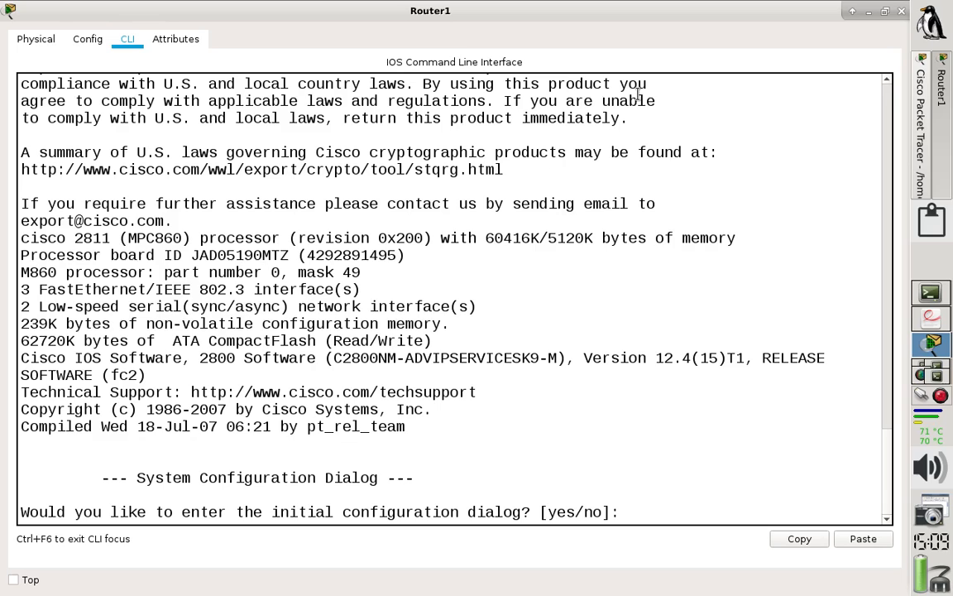
{"action": "type", "text": "no"}
{"action": "key", "text": "Return"}
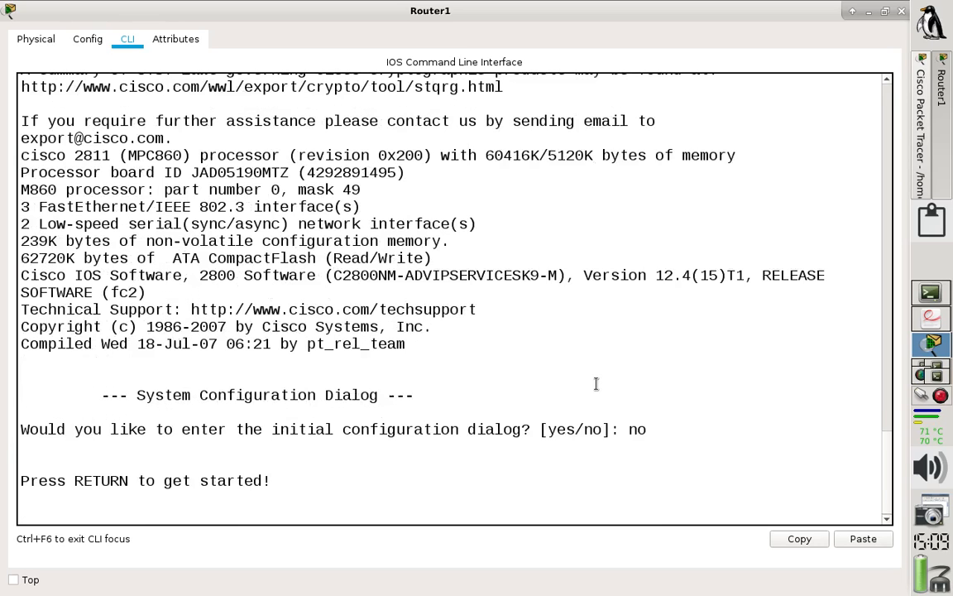
{"action": "key", "text": "Return"}
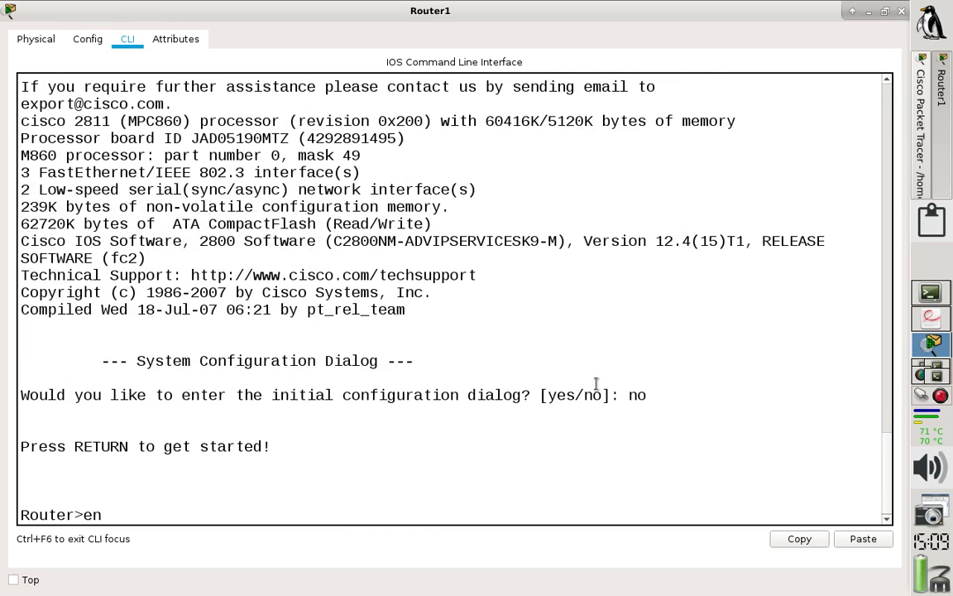
Step: Enter privileged mode with "en" and global configuration mode with "conf t" on Router1
{"action": "type", "text": "en"}
{"action": "key", "text": "Return"}
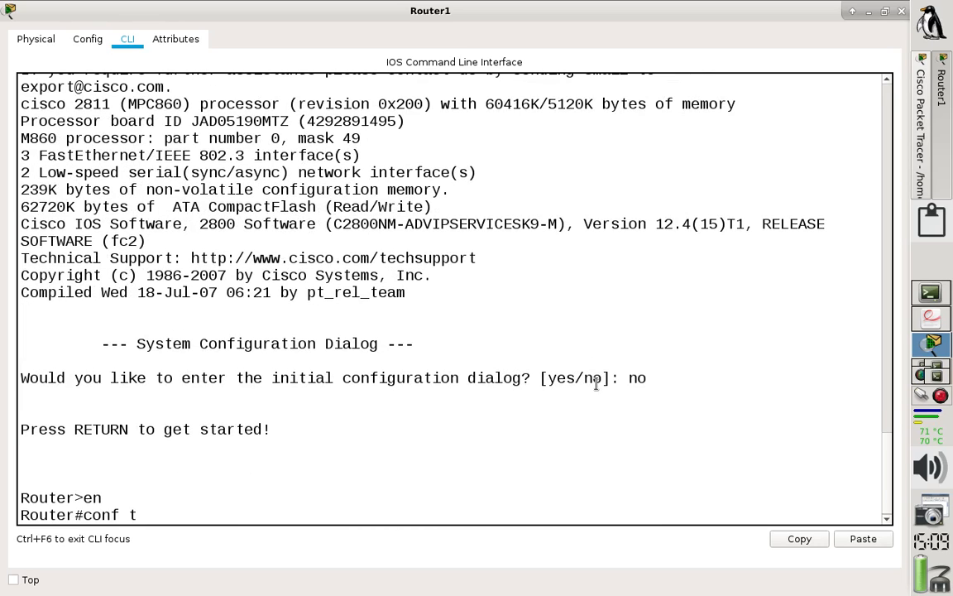
{"action": "type", "text": "conf t"}
{"action": "key", "text": "Return"}
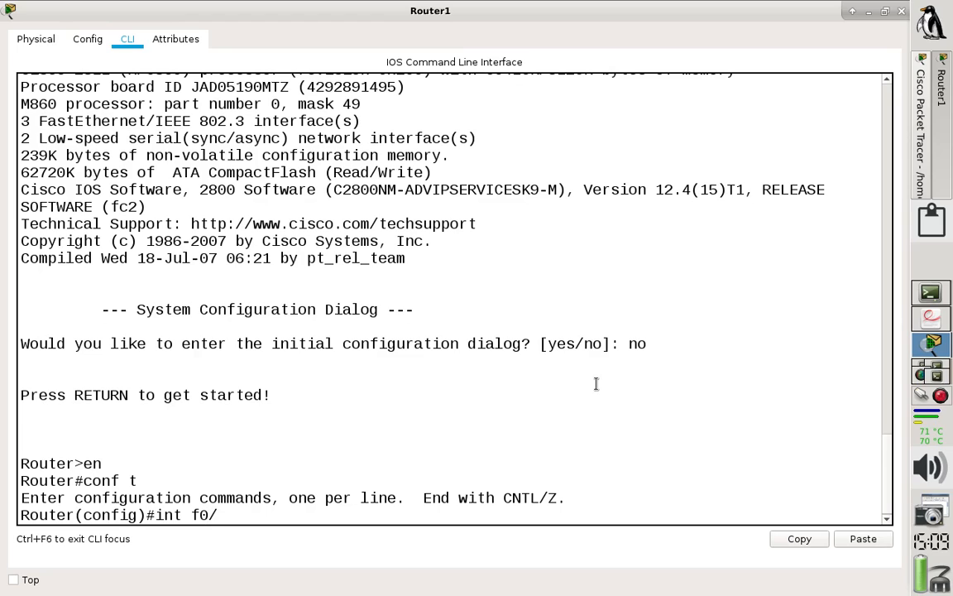
Step: Configure Router1's interface f0/0 with the lab sheet's address 172.16.0.1 and mask 255.255.0.0, and enable it with "no shut"
{"action": "type", "text": "int f0/0"}
{"action": "key", "text": "Return"}
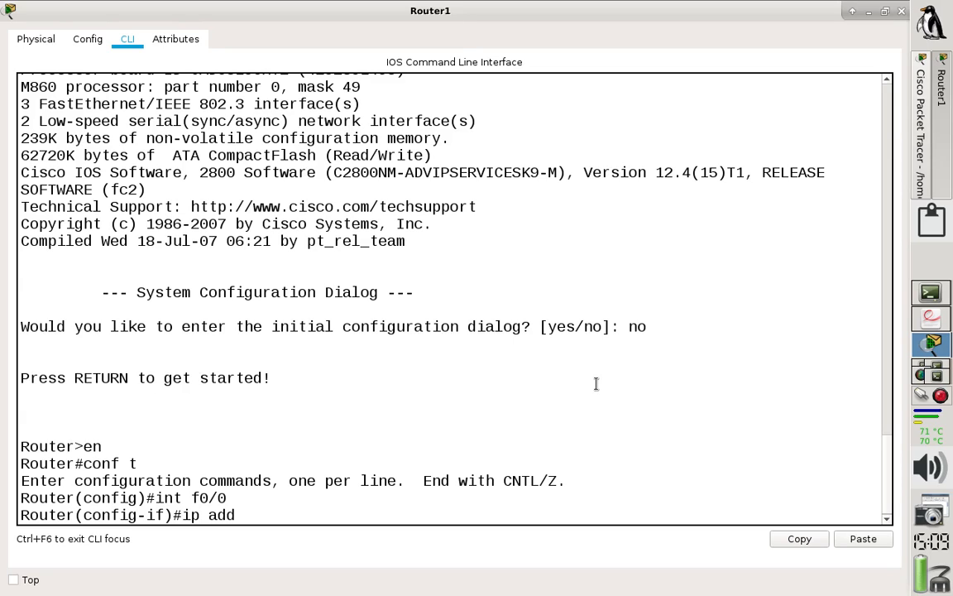
{"action": "left_click", "coordinate": [931, 324]}
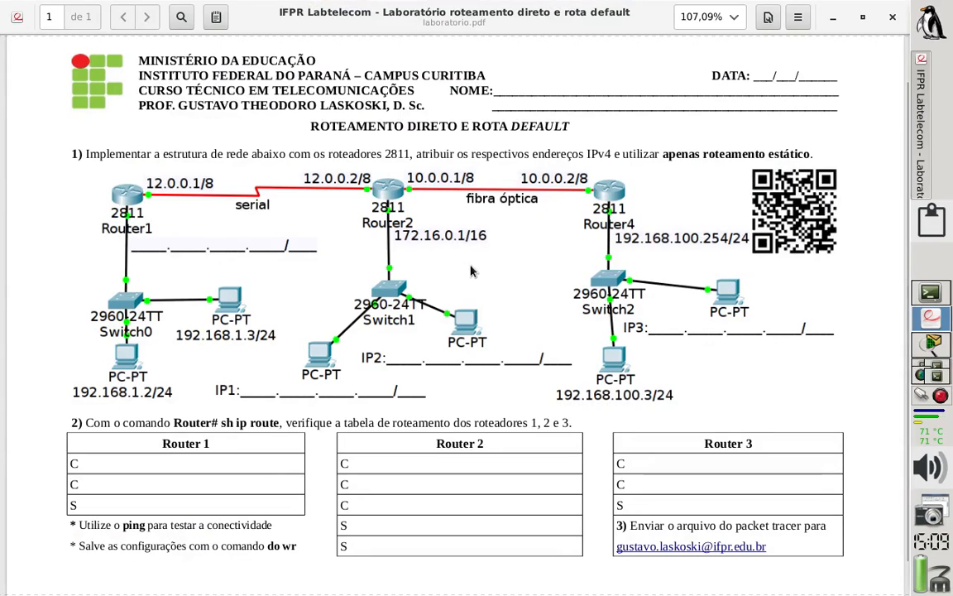
{"action": "left_click", "coordinate": [933, 340]}
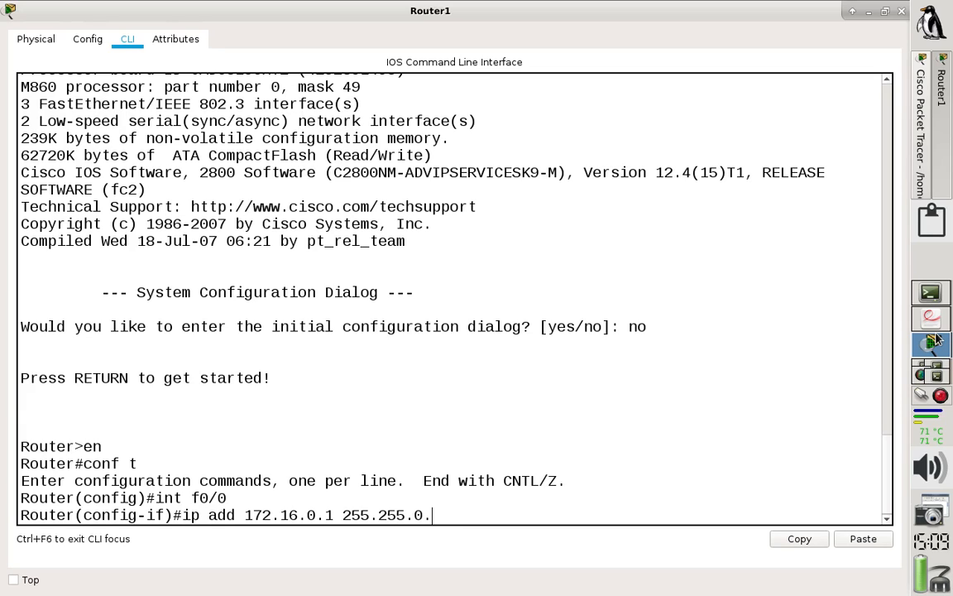
{"action": "key", "text": "Return"}
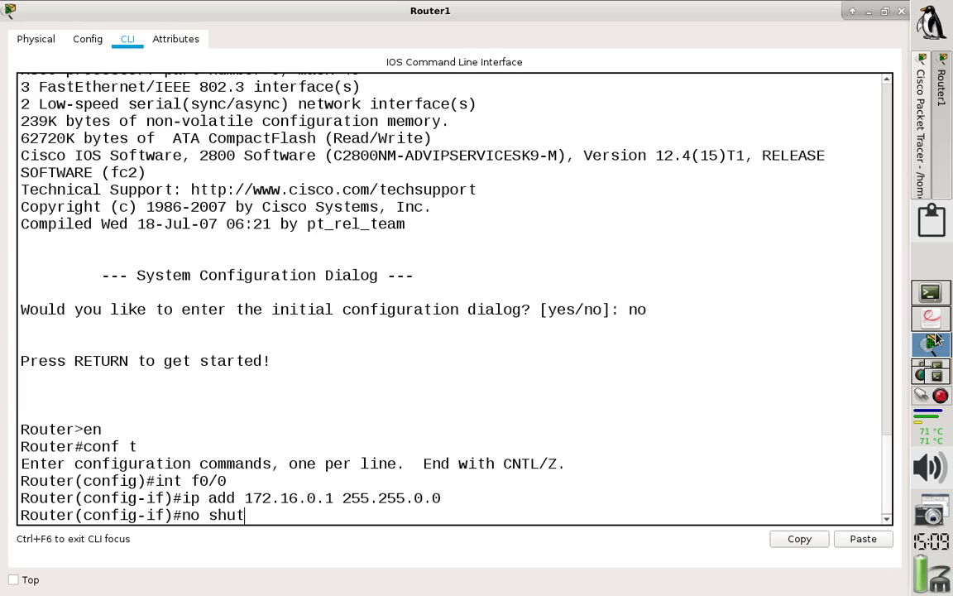
{"action": "type", "text": "no shut"}
{"action": "key", "text": "Return"}
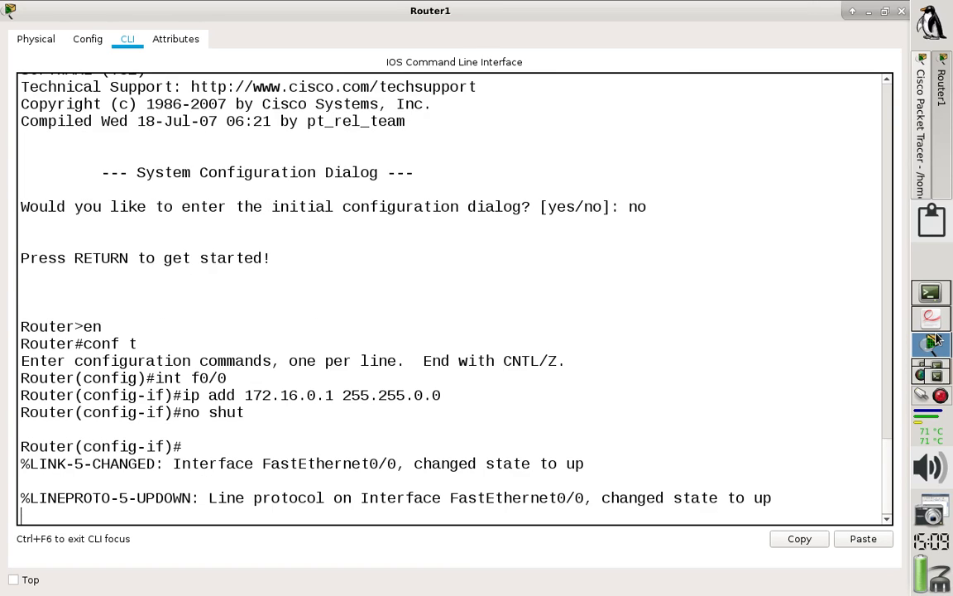
Step: Leave the f0/0 interface configuration, check the serial link label in the topology, and enter interface s0/0/0 on Router1
{"action": "type", "text": "exit"}
{"action": "key", "text": "Return"}
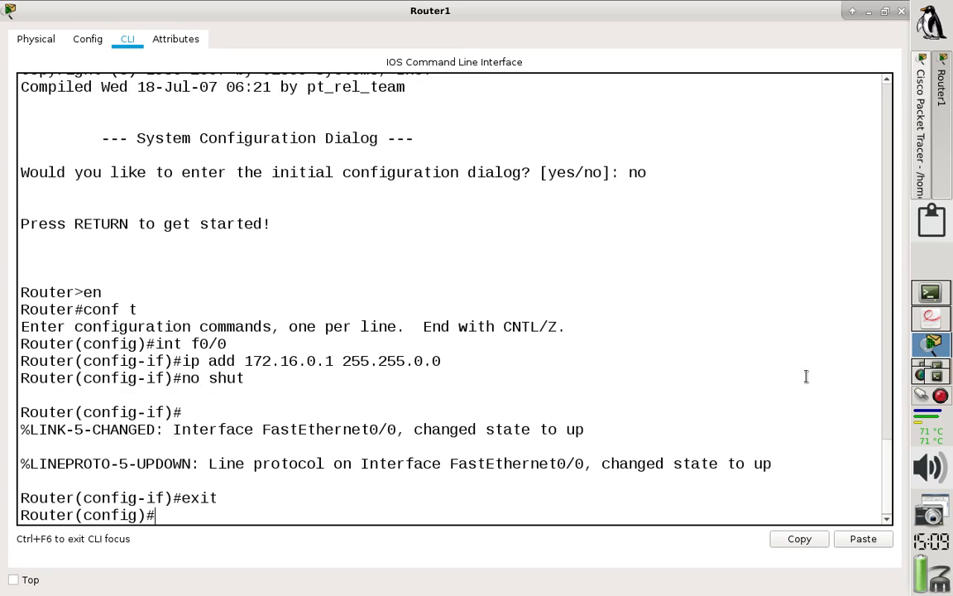
{"action": "left_click", "coordinate": [851, 12]}
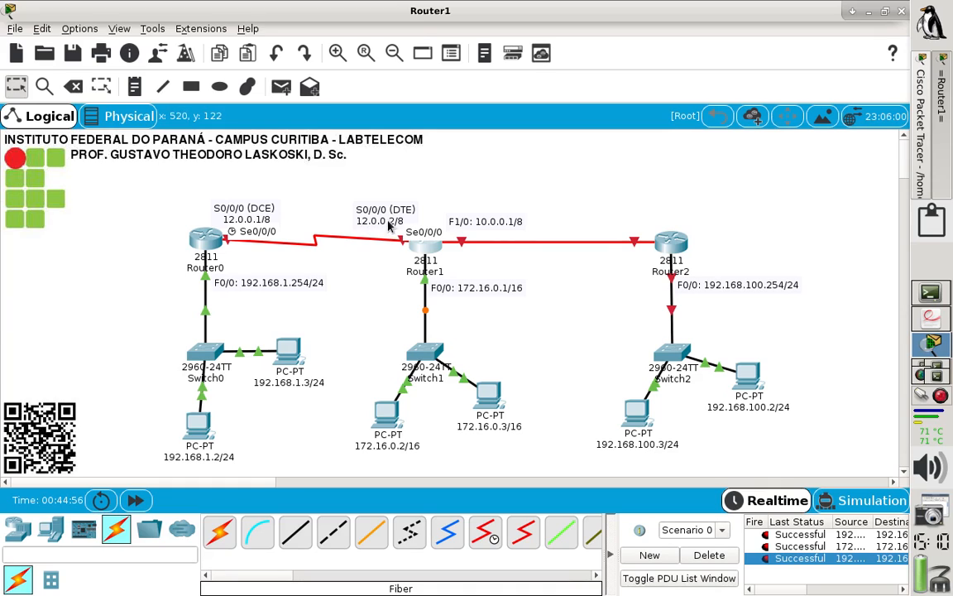
{"action": "left_click", "coordinate": [853, 12]}
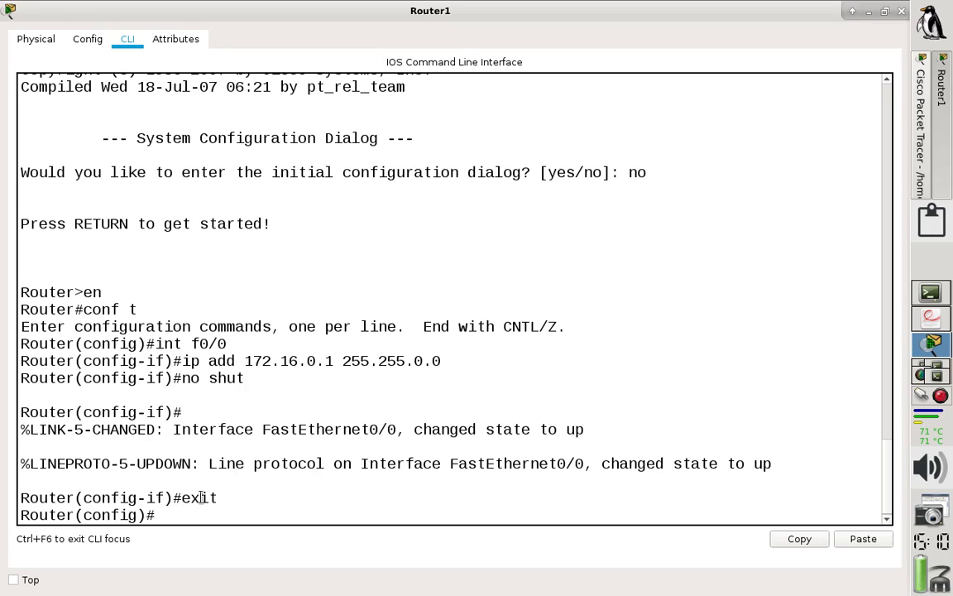
{"action": "type", "text": "int s0/0"}
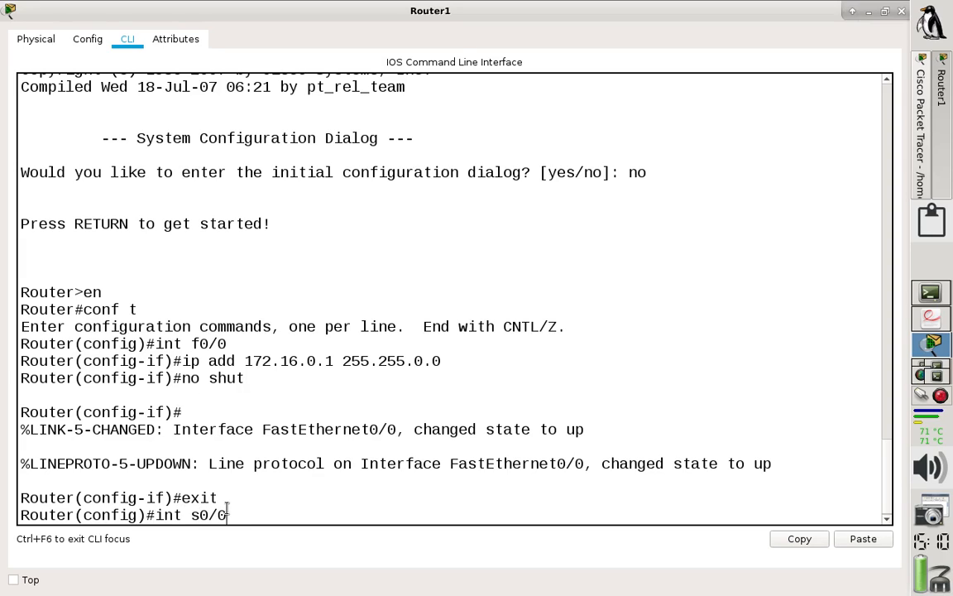
{"action": "type", "text": "/0"}
{"action": "key", "text": "Return"}
Step: Assign s0/0/0 the IP address 12.0.0.1 with mask 255.0.0.0
{"action": "type", "text": "ip add "}
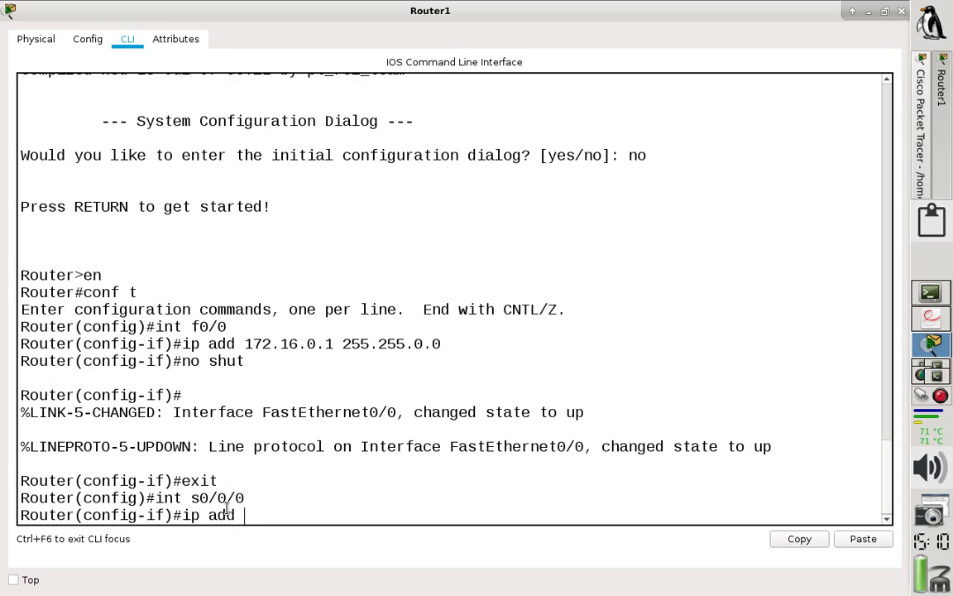
{"action": "type", "text": "12.0.0.2 255."}
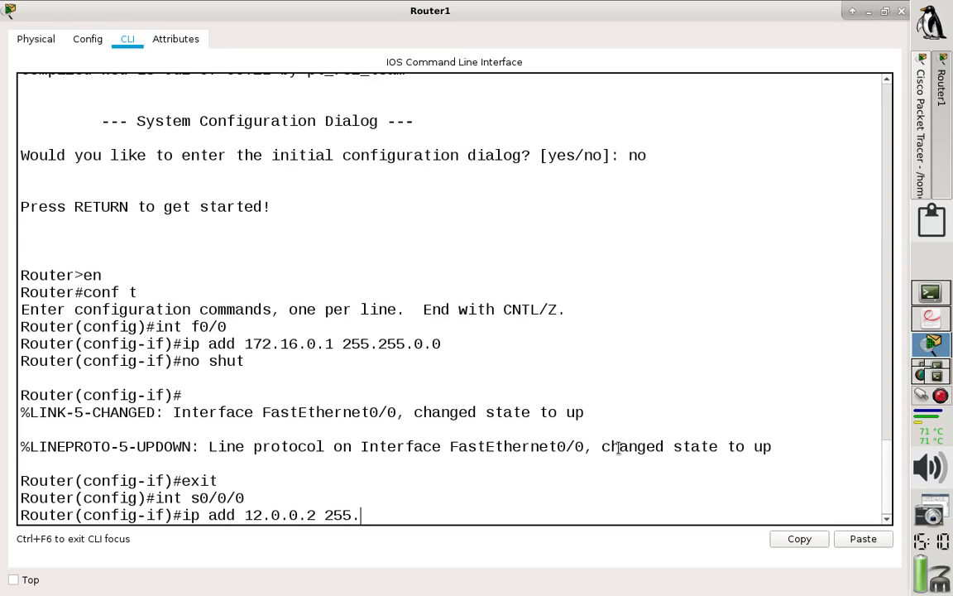
{"action": "type", "text": "0/"}
{"action": "type", "text": "0"}
{"action": "key", "text": "BackSpace"}
{"action": "type", "text": "/0"}
{"action": "key", "text": "BackSpace"}
{"action": "key", "text": "BackSpace"}
{"action": "type", "text": ".0.0"}
{"action": "key", "text": "Left"}
{"action": "key", "text": "Left"}
{"action": "key", "text": "Left"}
{"action": "key", "text": "Left"}
{"action": "key", "text": "Left"}
{"action": "key", "text": "Left"}
{"action": "key", "text": "Left"}
{"action": "key", "text": "Left"}
{"action": "key", "text": "Left"}
{"action": "key", "text": "Left"}
{"action": "key", "text": "BackSpace"}
{"action": "type", "text": "1"}
{"action": "key", "text": "Return"}
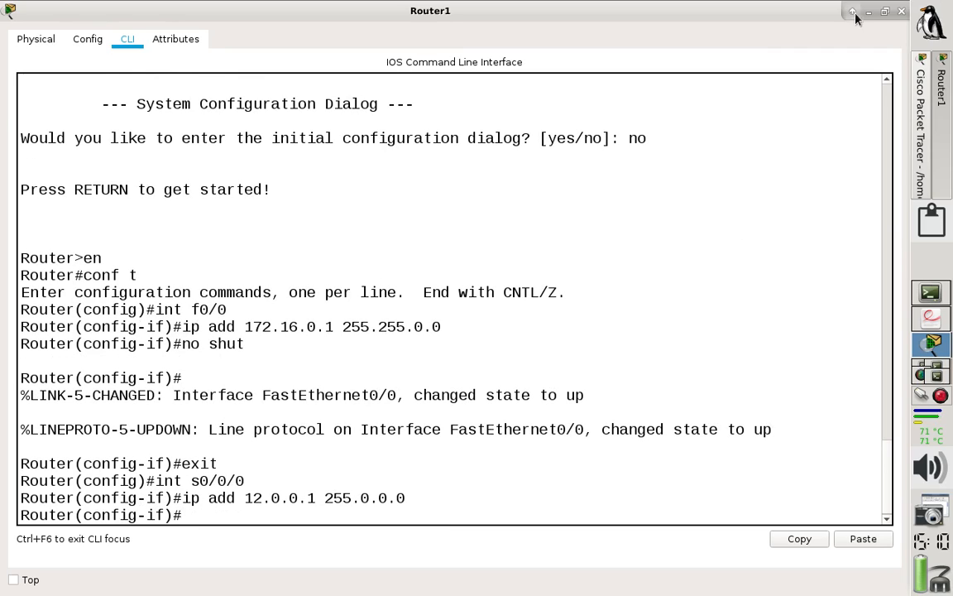
Step: Compare Router1's port summary with the topology labels and set the s0/0/0 address to 12.0.0.2 with mask 255.0.0.0
{"action": "double_click", "coordinate": [770, 12]}
{"action": "left_click", "coordinate": [367, 285]}
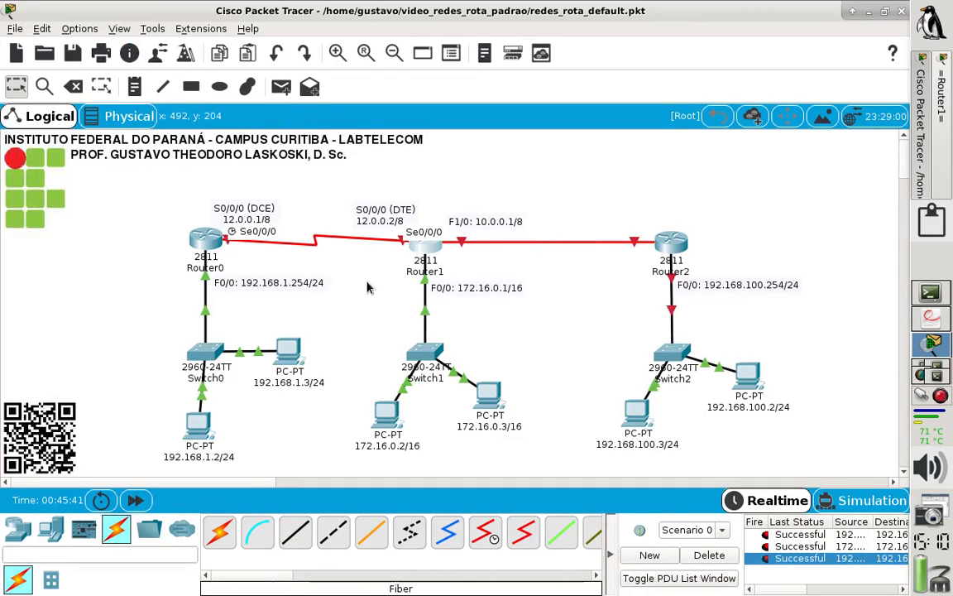
{"action": "mouse_move", "coordinate": [209, 245]}
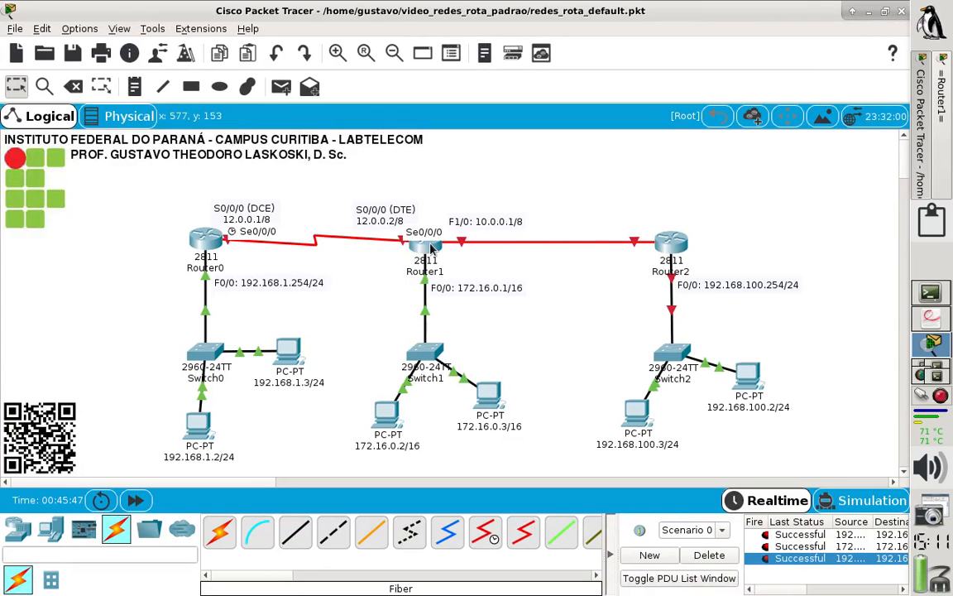
{"action": "mouse_move", "coordinate": [431, 249]}
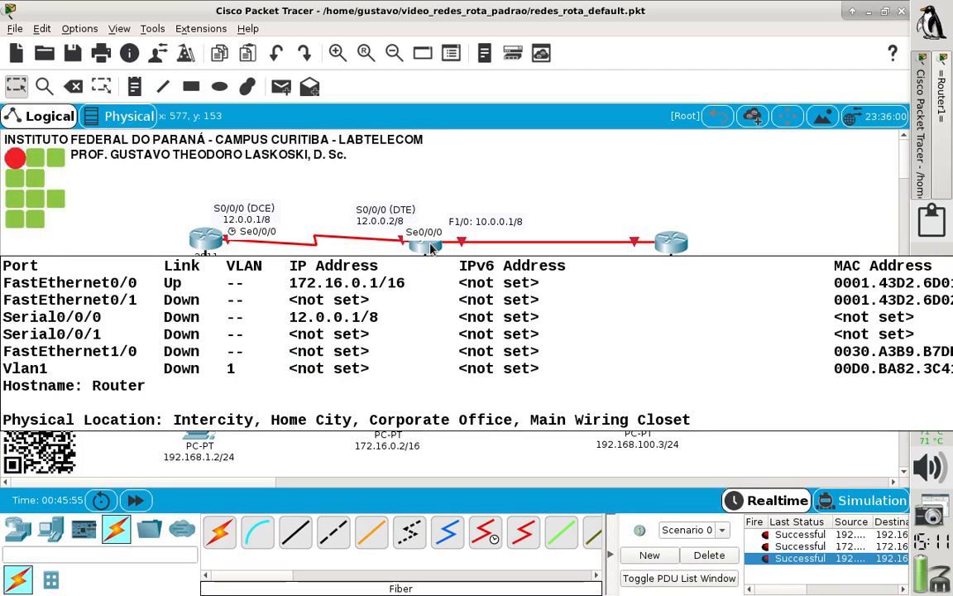
{"action": "left_click", "coordinate": [425, 242]}
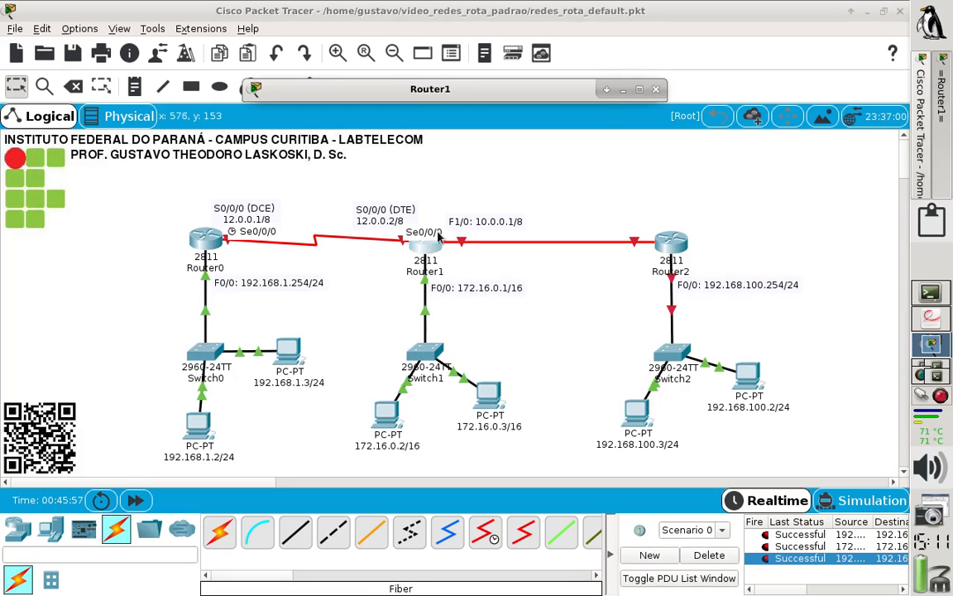
{"action": "left_click", "coordinate": [638, 90]}
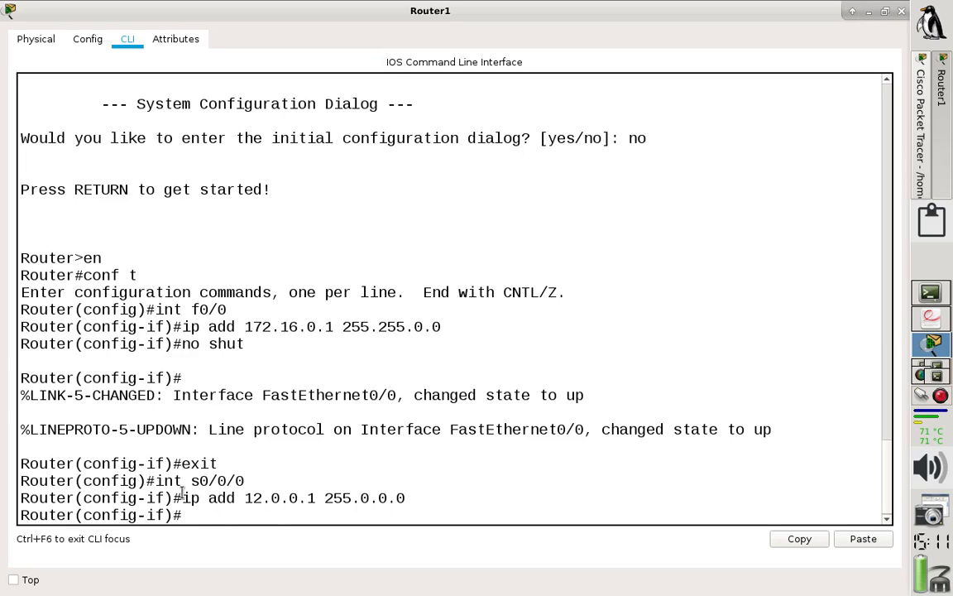
{"action": "left_click_drag", "start_coordinate": [153, 482], "coordinate": [257, 481]}
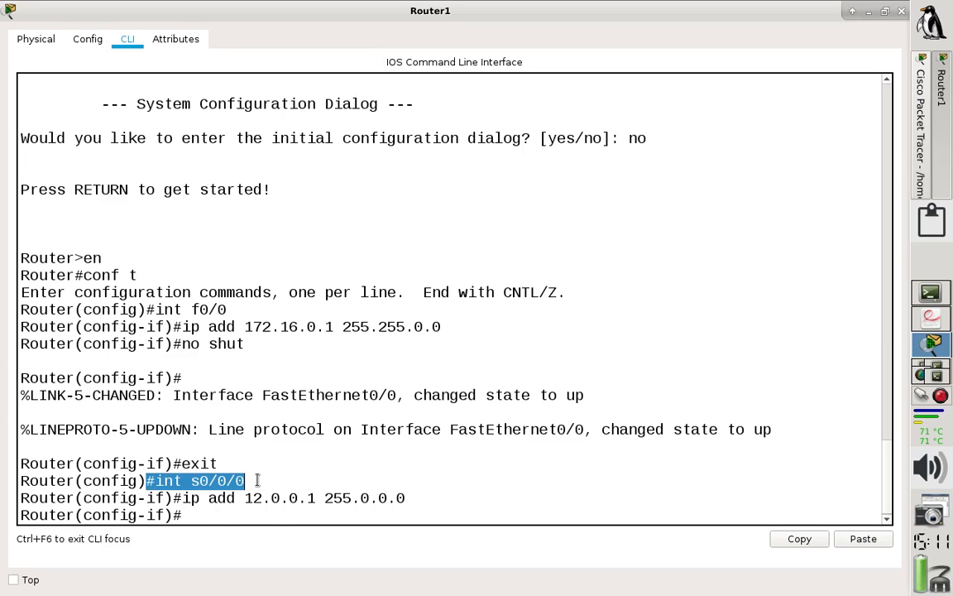
{"action": "left_click", "coordinate": [221, 513]}
{"action": "type", "text": "ip a"}
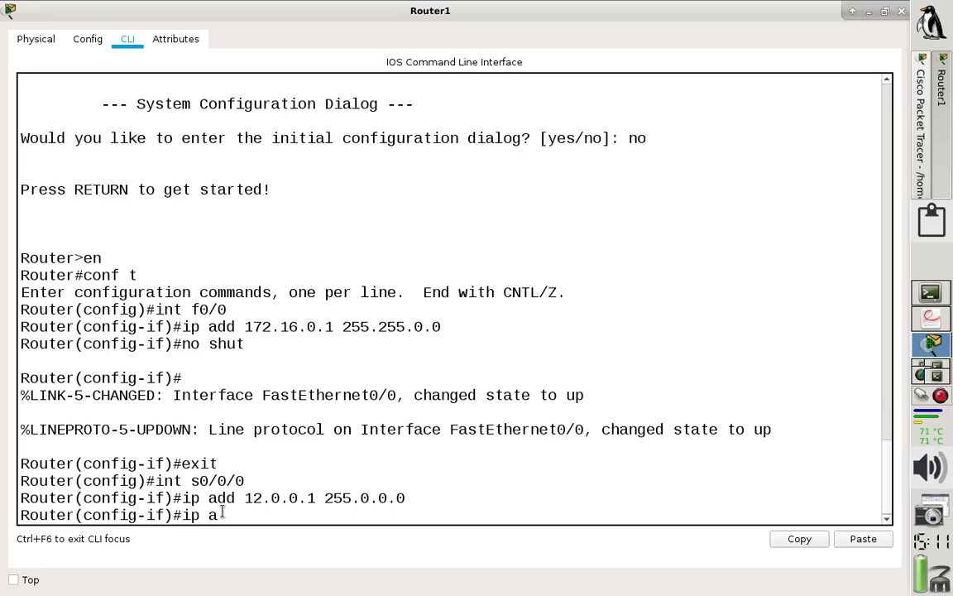
{"action": "type", "text": "dd 12.0.0.2"}
{"action": "key", "text": "BackSpace"}
{"action": "type", "text": "0.2 255.2"}
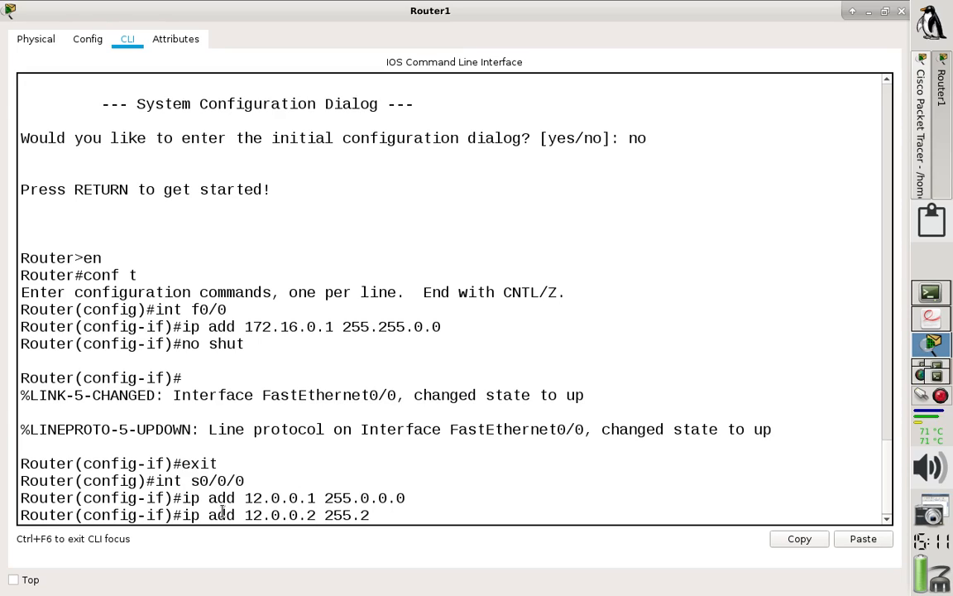
{"action": "key", "text": "BackSpace"}
{"action": "type", "text": "0.0.0"}
{"action": "key", "text": "Return"}
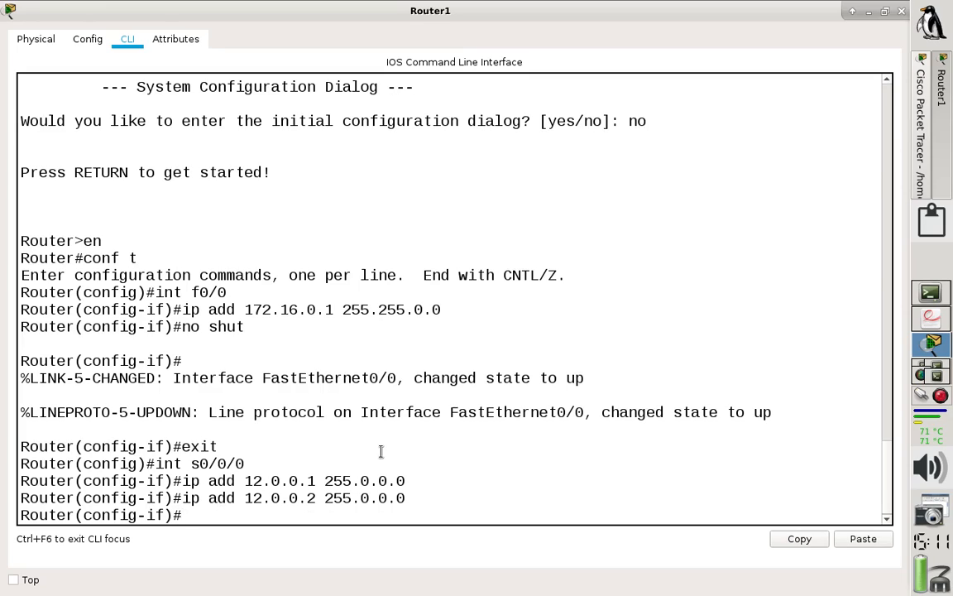
Step: Enable Router1's serial interface s0/0/0 with "no shut" and return to a clean prompt
{"action": "type", "text": "!"}
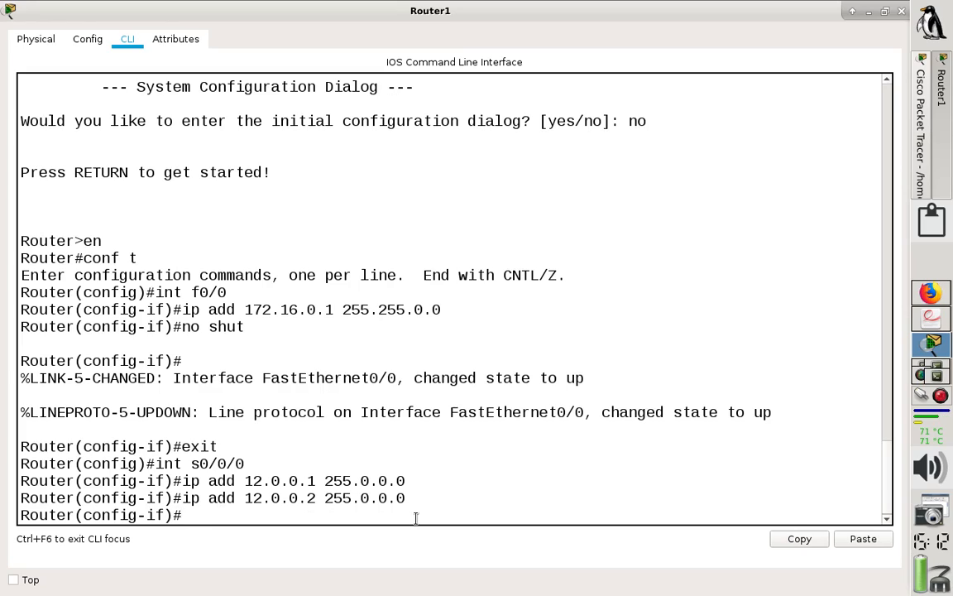
{"action": "type", "text": "no shut"}
{"action": "key", "text": "Return"}
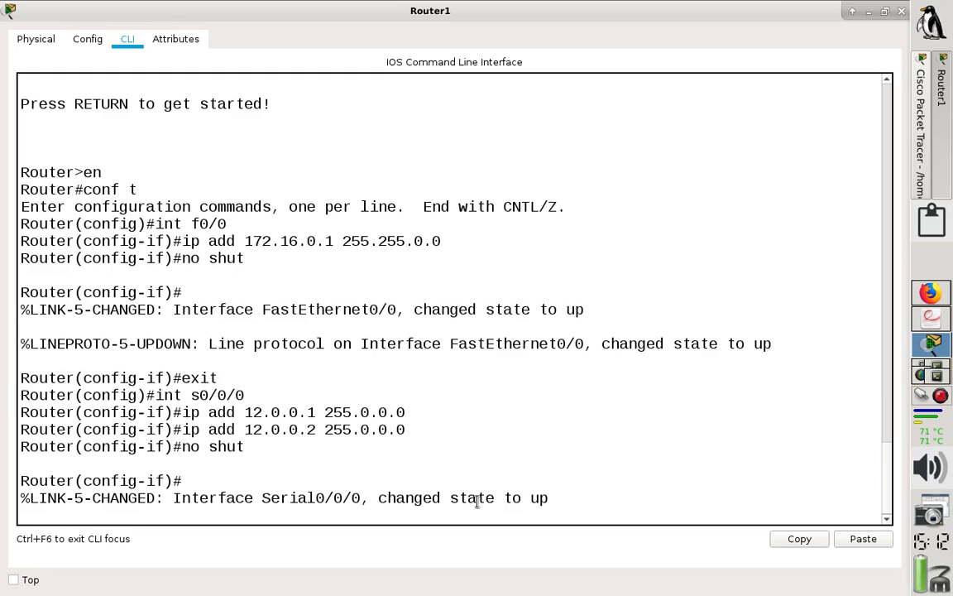
{"action": "key", "text": "Return"}
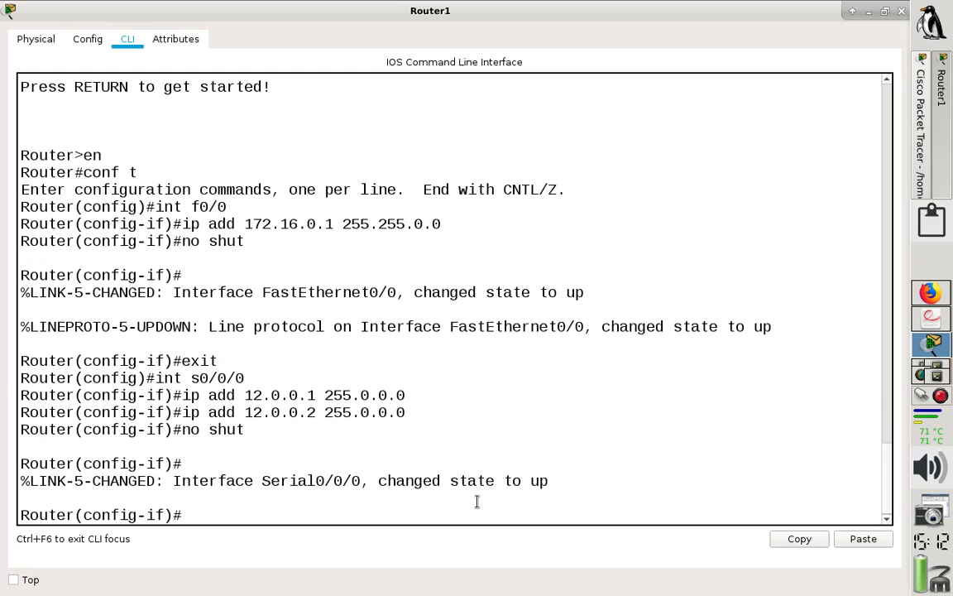
{"action": "key", "text": "Return"}
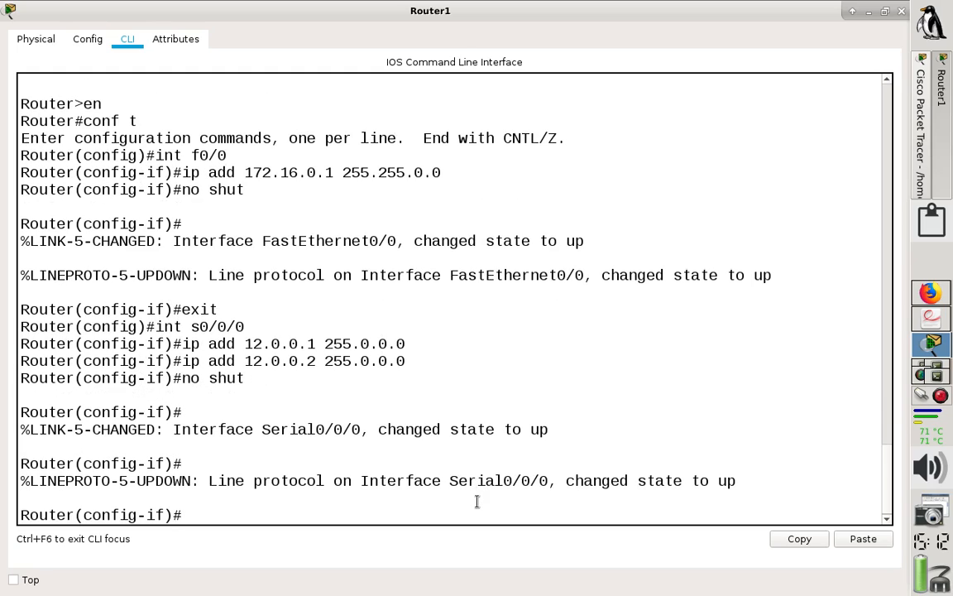
Step: Try to set a clock rate of 4000000 on Router1's s0/0/0 interface
{"action": "type", "text": "clok"}
{"action": "key", "text": "BackSpace"}
{"action": "type", "text": "ck rate"}
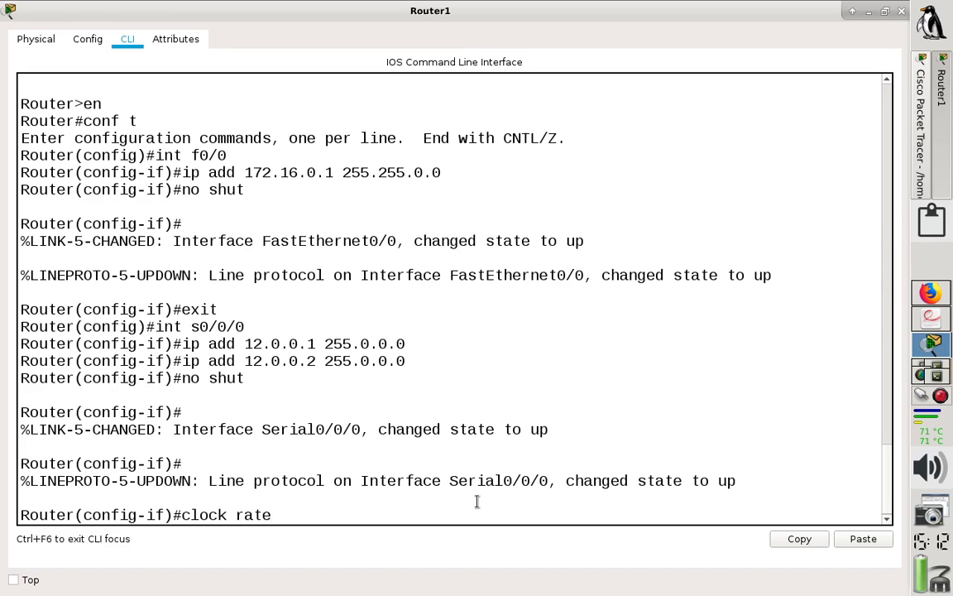
{"action": "type", "text": " 4000000"}
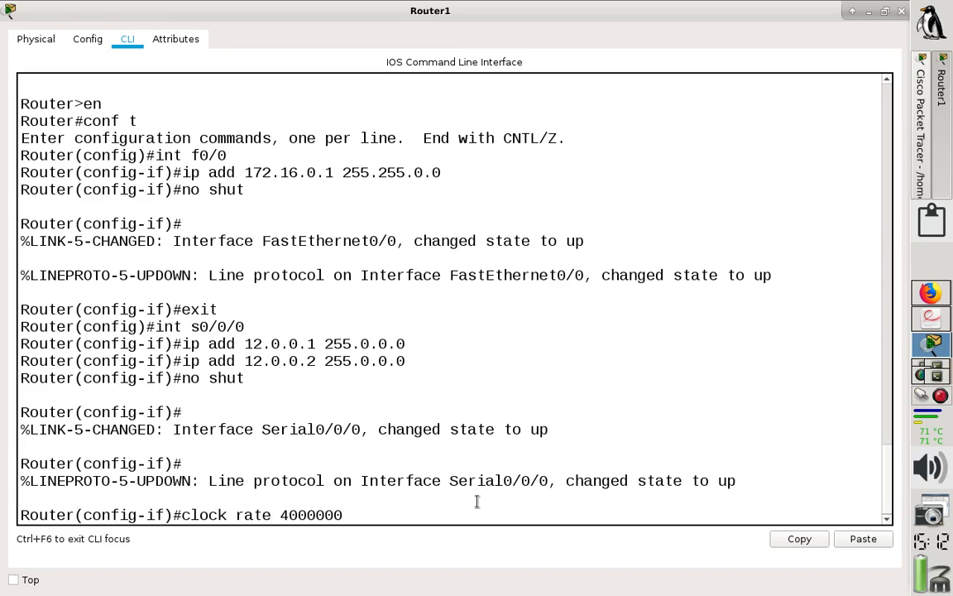
{"action": "key", "text": "Return"}
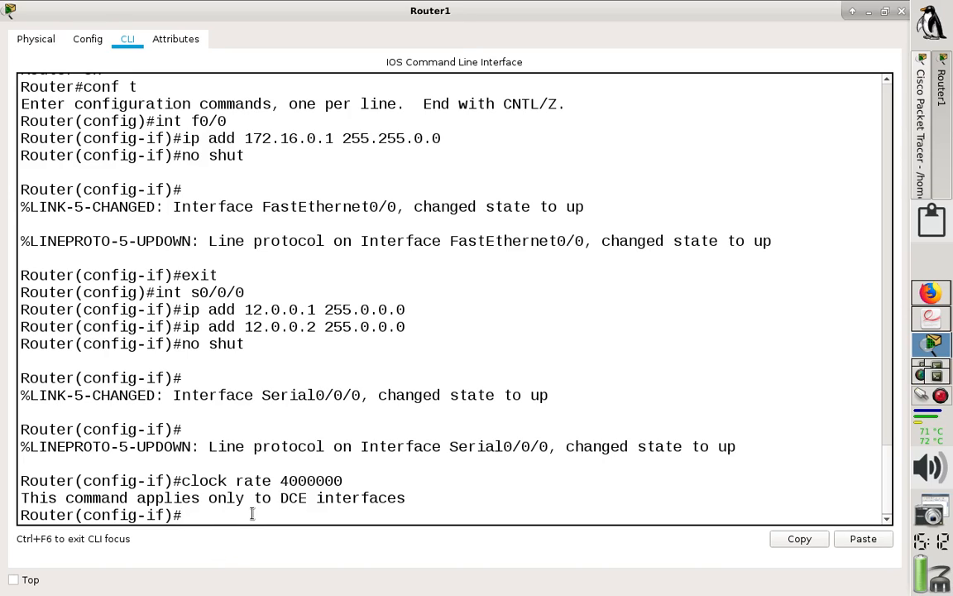
Step: Exit to privileged mode, display Router1's routing table with "sh ip route", and examine its directly connected networks and interfaces
{"action": "type", "text": "exit"}
{"action": "key", "text": "Return"}
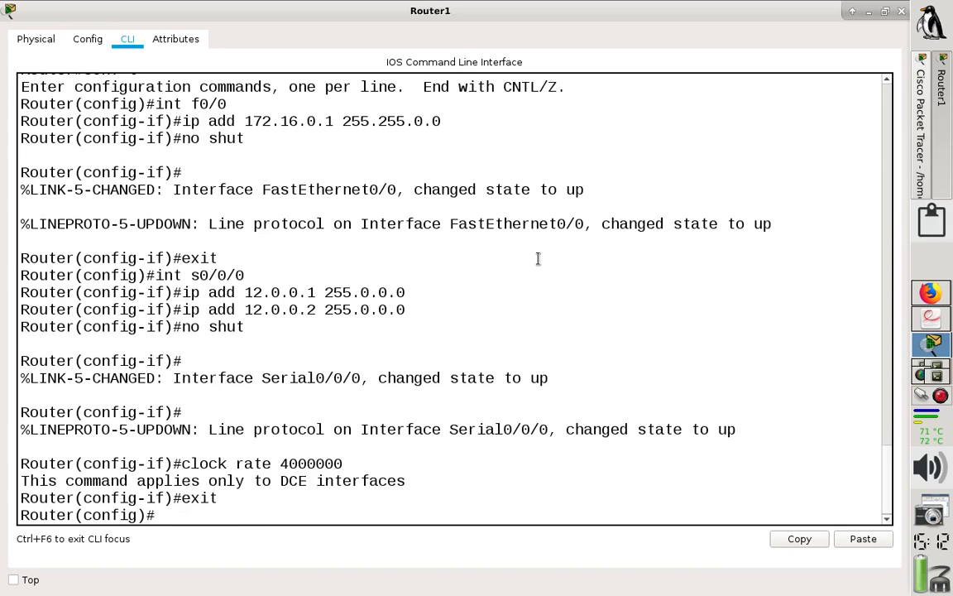
{"action": "type", "text": "exit"}
{"action": "key", "text": "Return"}
{"action": "type", "text": "sh"}
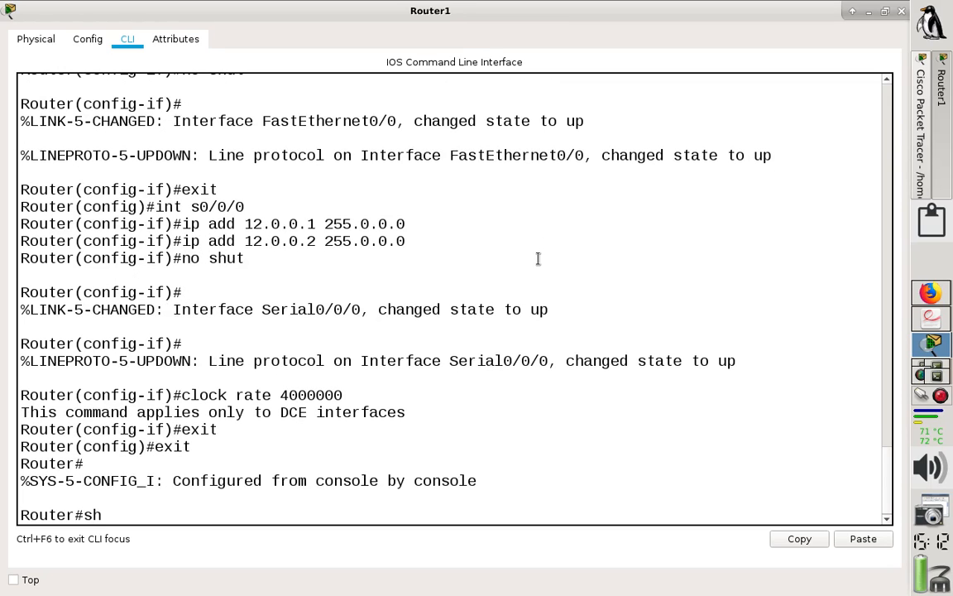
{"action": "type", "text": " ip route"}
{"action": "key", "text": "Return"}
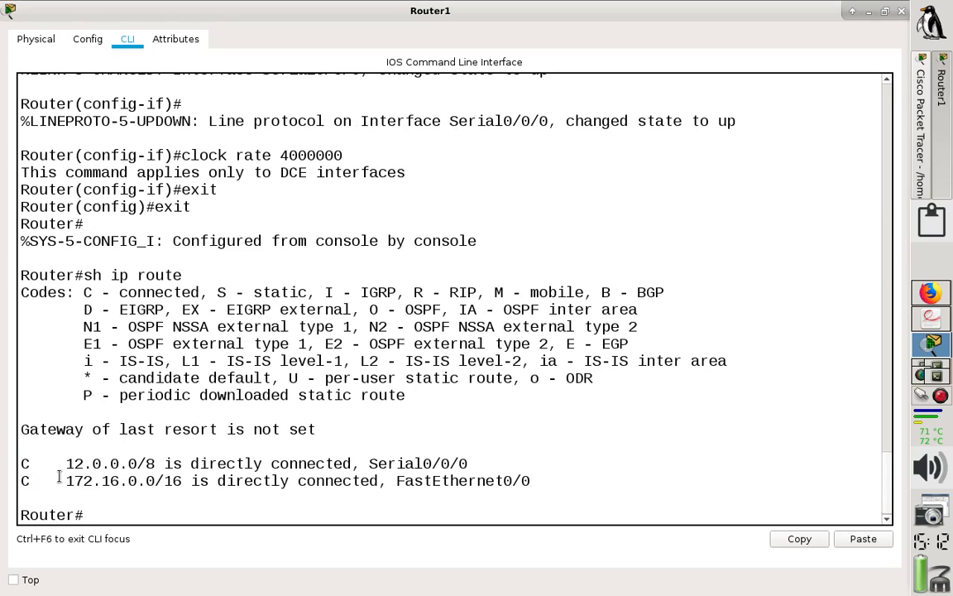
{"action": "left_click_drag", "start_coordinate": [66, 480], "coordinate": [177, 486]}
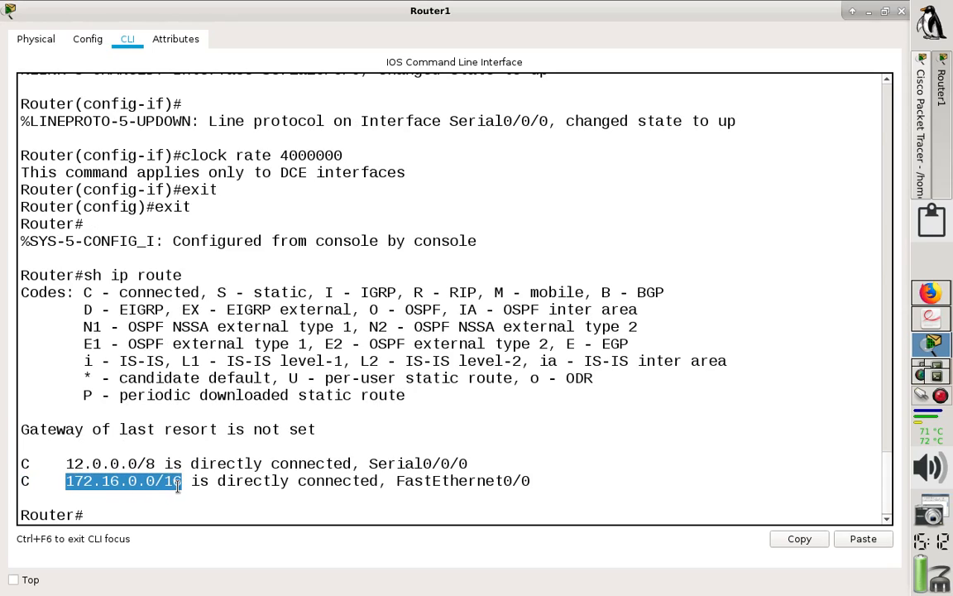
{"action": "left_click_drag", "start_coordinate": [397, 480], "coordinate": [552, 480]}
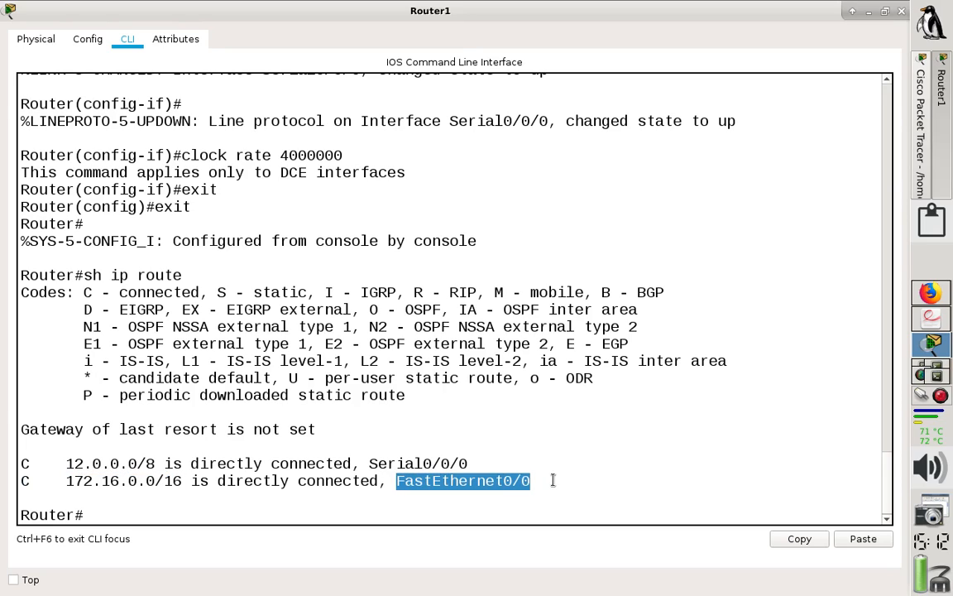
{"action": "left_click_drag", "start_coordinate": [468, 463], "coordinate": [17, 463]}
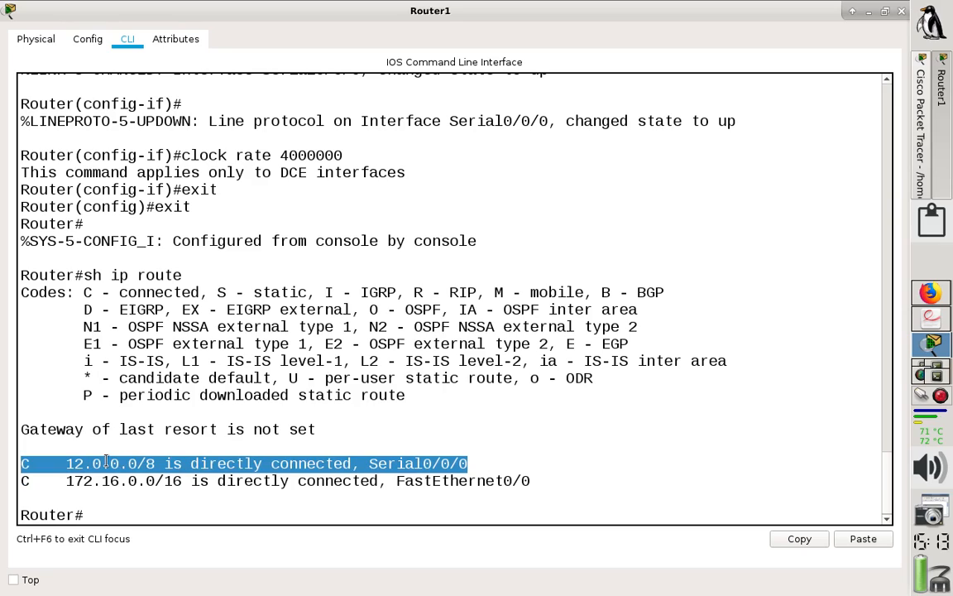
Step: Review the link states and address labels around Router1 in the topology, then bring its maximized CLI back
{"action": "left_click", "coordinate": [853, 16]}
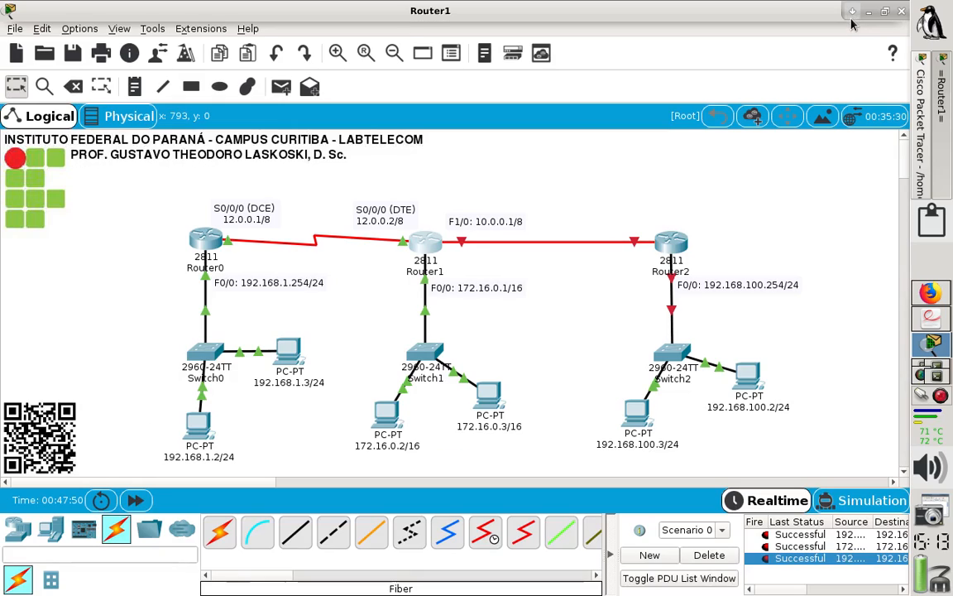
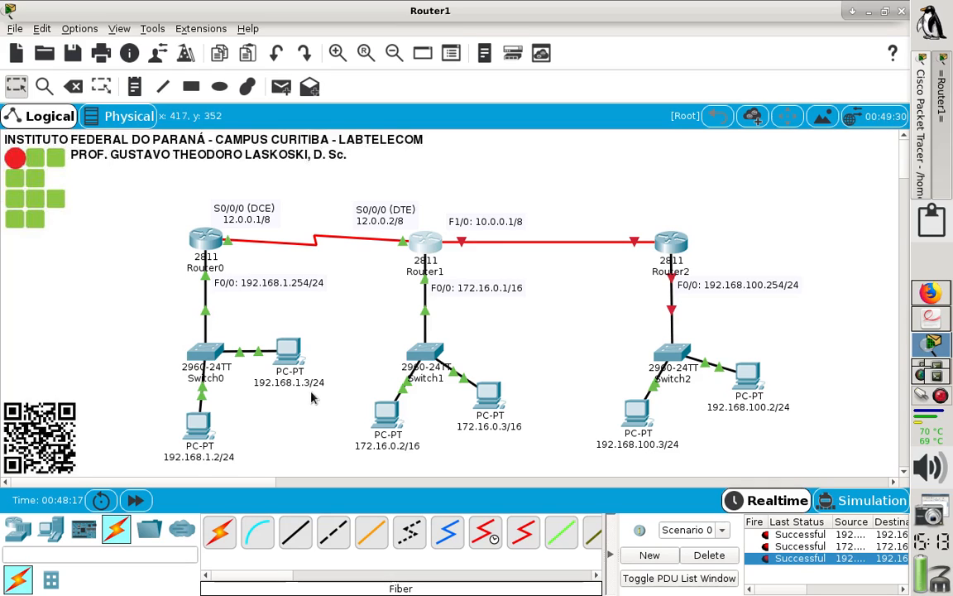
{"action": "left_click", "coordinate": [383, 330]}
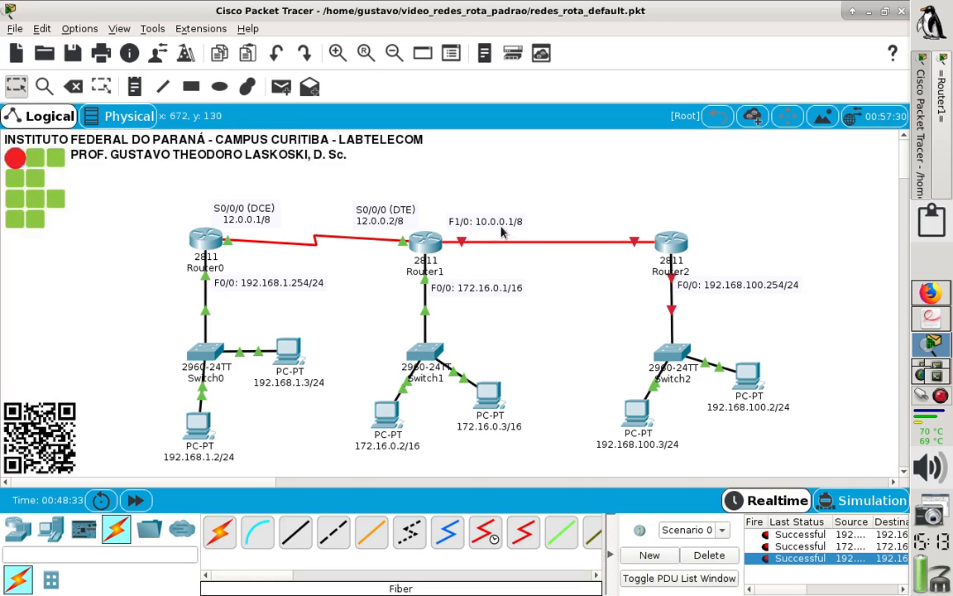
{"action": "left_click", "coordinate": [428, 250]}
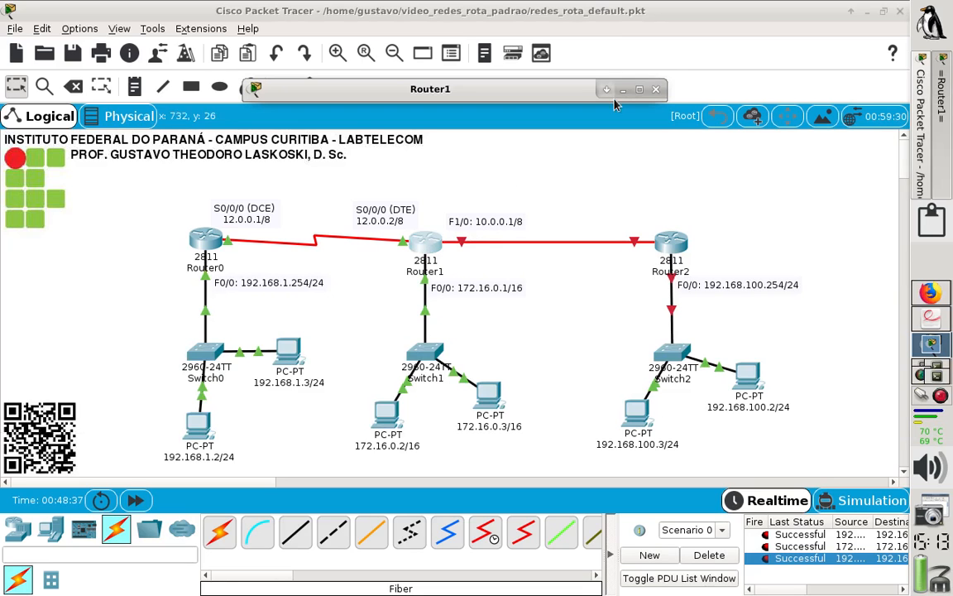
{"action": "left_click", "coordinate": [639, 90]}
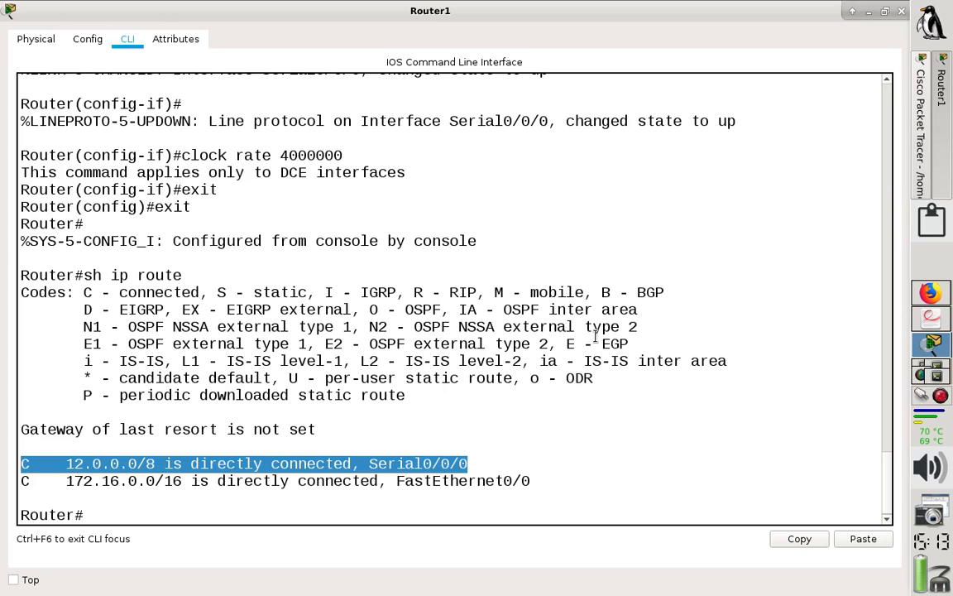
{"action": "left_click", "coordinate": [487, 327]}
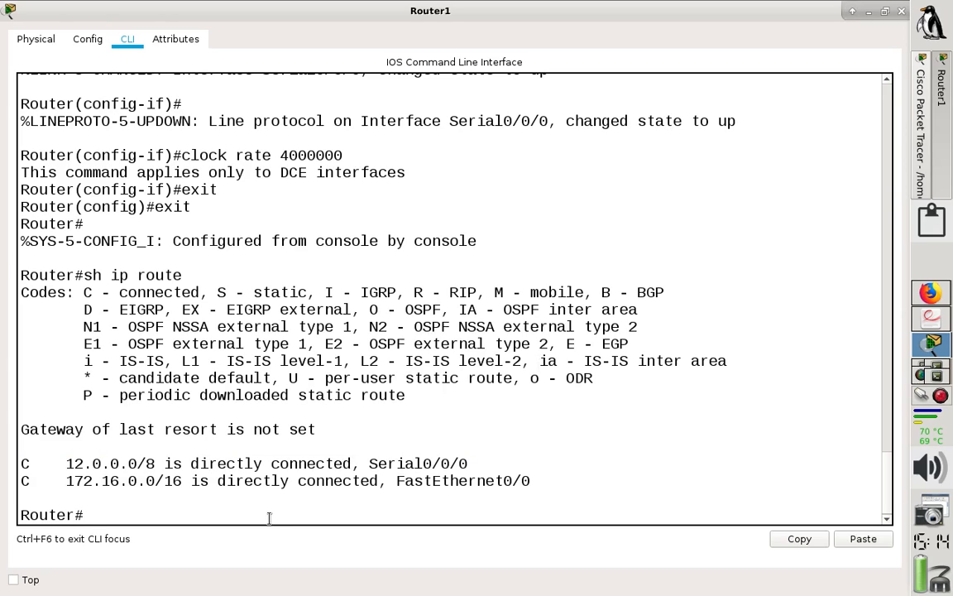
Step: Enter configuration mode on Router1 and assign interface f1/0 the address 10.0.0.1 with mask 255.0.0.0
{"action": "type", "text": "conf t"}
{"action": "key", "text": "Return"}
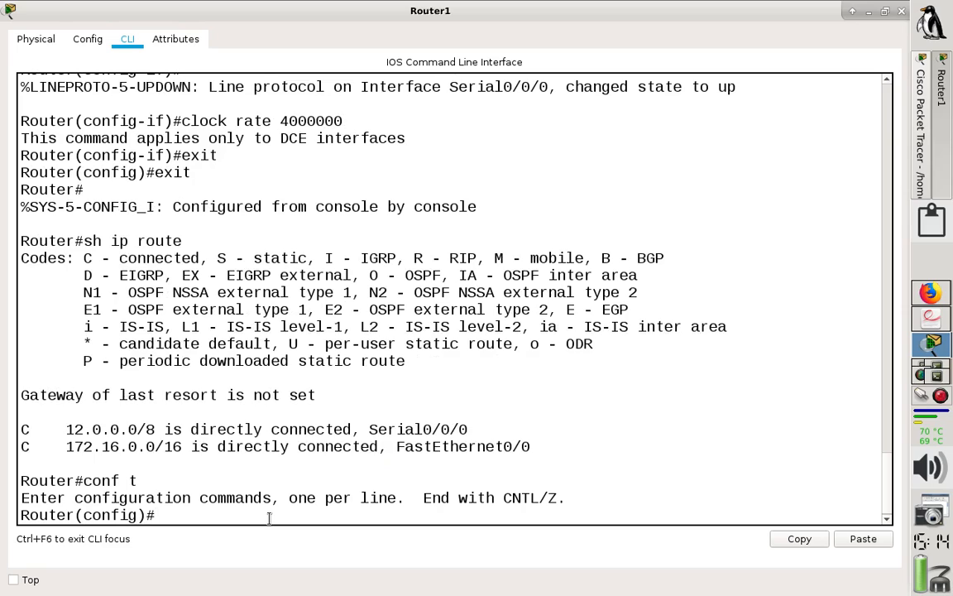
{"action": "type", "text": "int f1/0"}
{"action": "key", "text": "Return"}
{"action": "type", "text": "ip"}
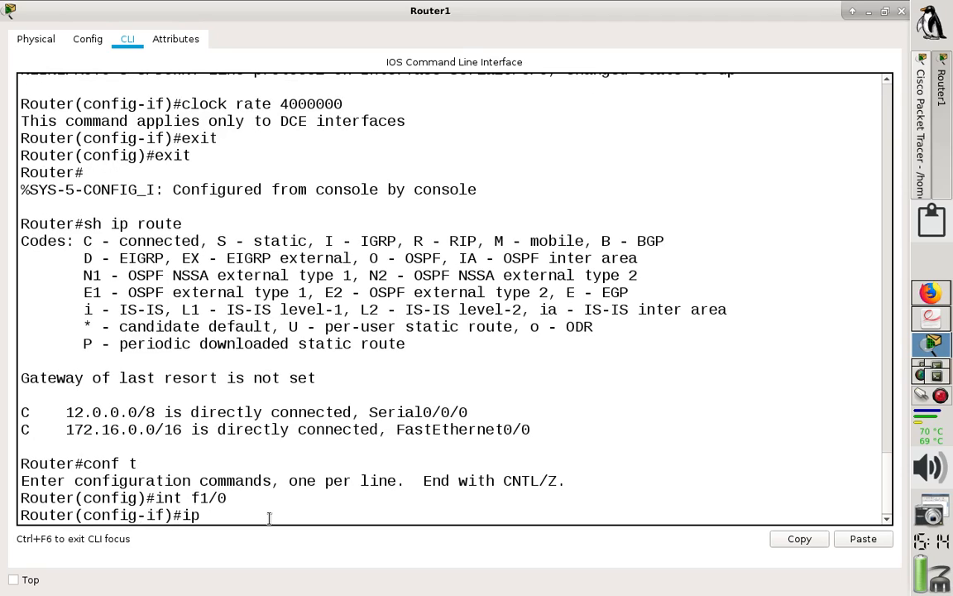
{"action": "type", "text": " add 10.0.0.1 255.0.0.0"}
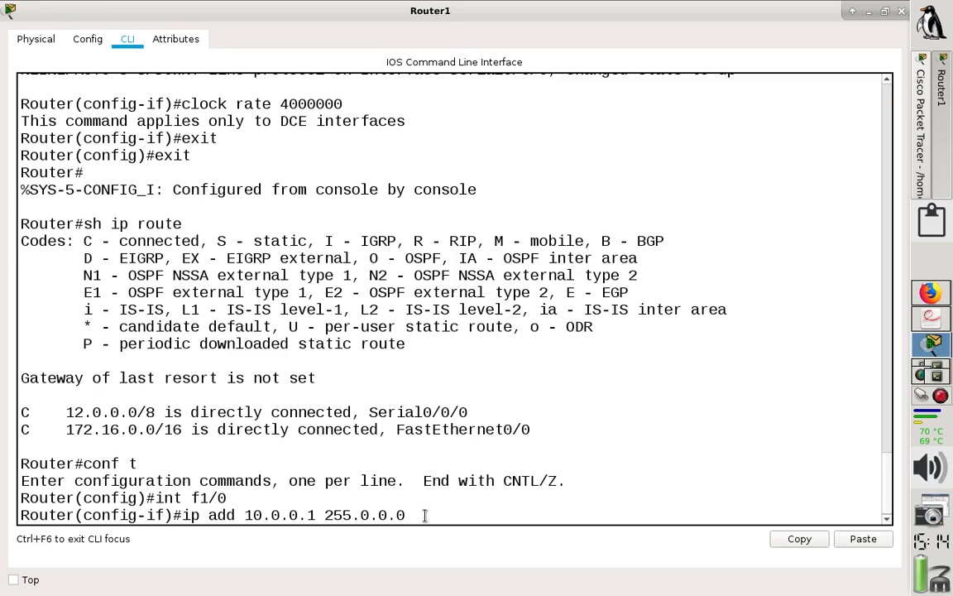
{"action": "key", "text": "Return"}
Step: Enable Router1's f1/0 interface with "no shut", save the configuration with "do wr", and close the router window
{"action": "type", "text": "no shut"}
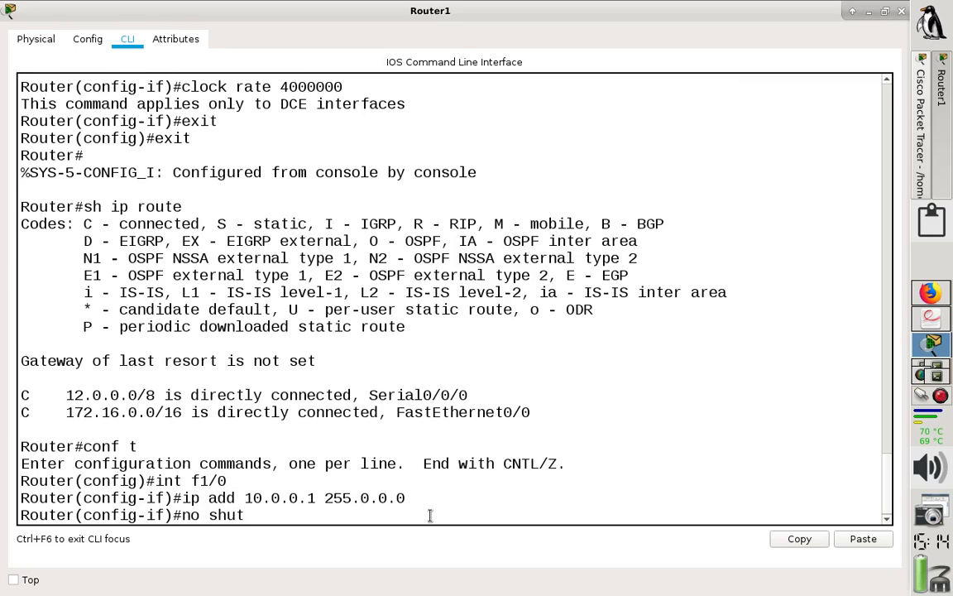
{"action": "key", "text": "Return"}
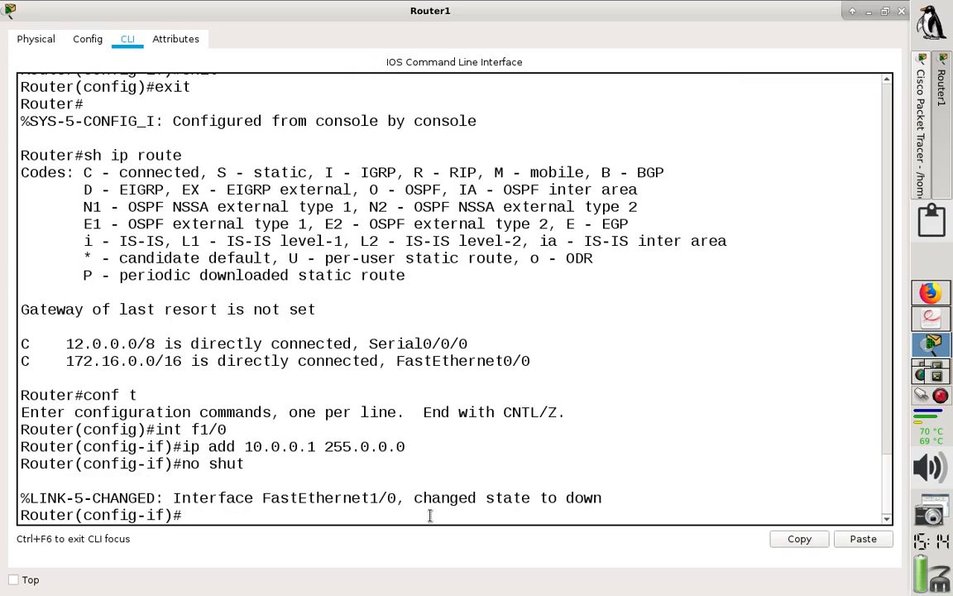
{"action": "type", "text": "do wr"}
{"action": "key", "text": "Return"}
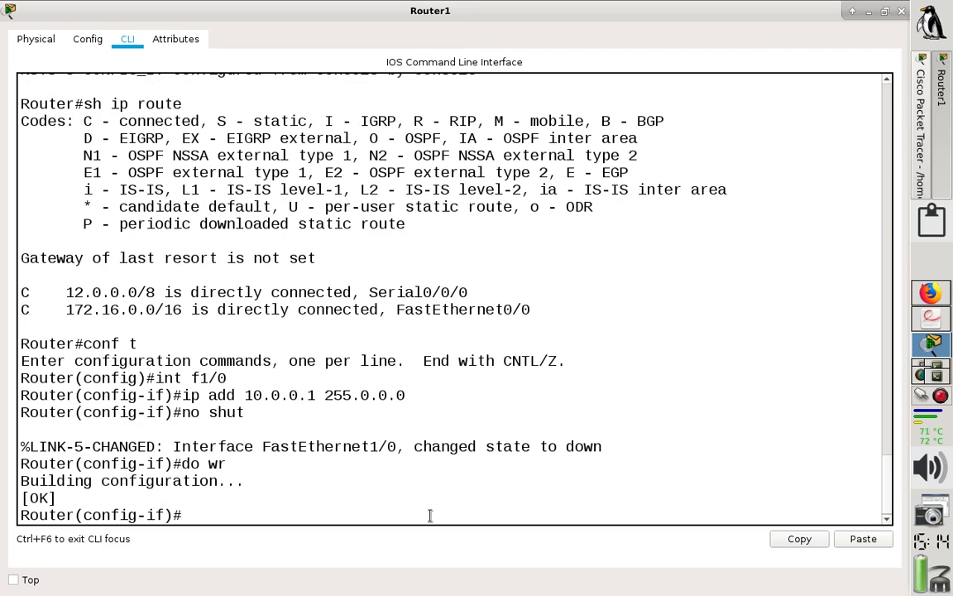
{"action": "left_click_drag", "start_coordinate": [173, 446], "coordinate": [614, 445]}
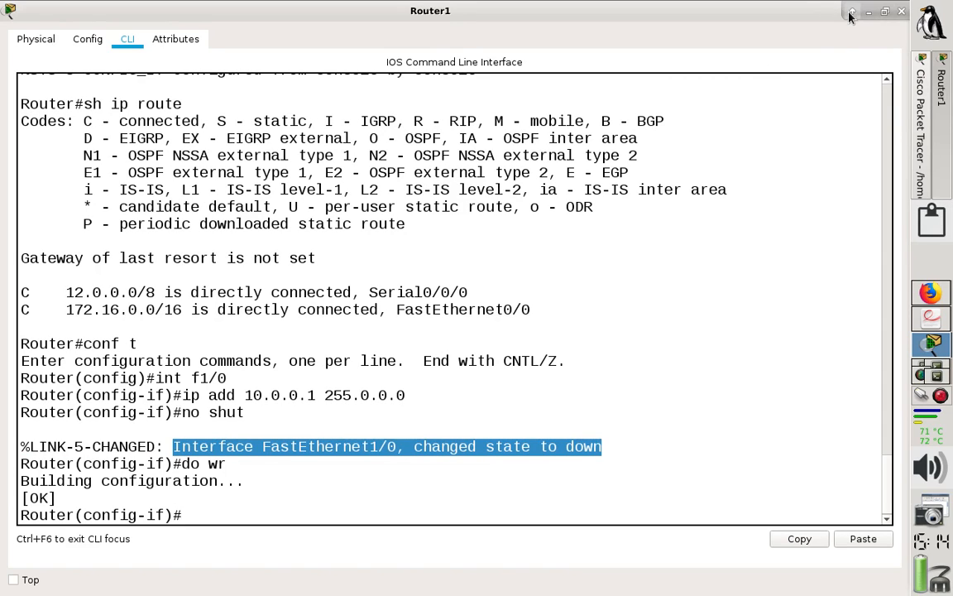
{"action": "left_click", "coordinate": [900, 12]}
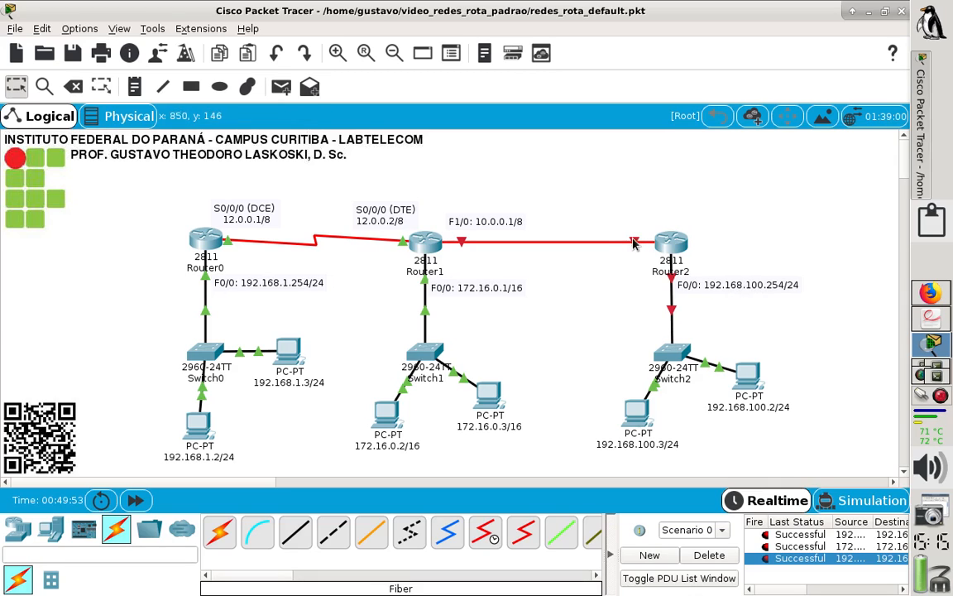
Step: Check Router2's fiber port and worksheet address, then place the label "F1/0: 10.0.0.2/8" above the fiber link beside Router2
{"action": "mouse_move", "coordinate": [636, 246]}
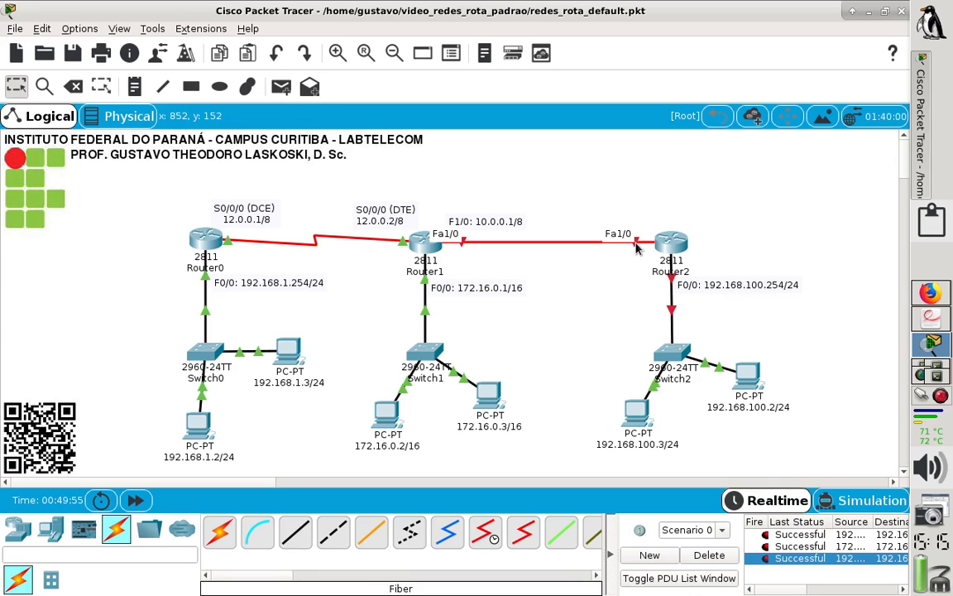
{"action": "left_click", "coordinate": [929, 319]}
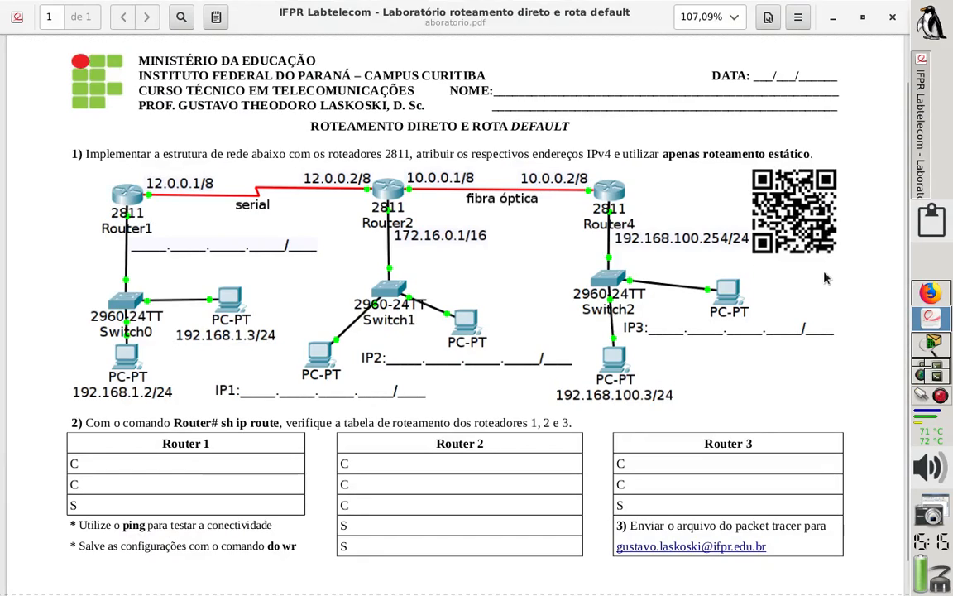
{"action": "left_click", "coordinate": [931, 344]}
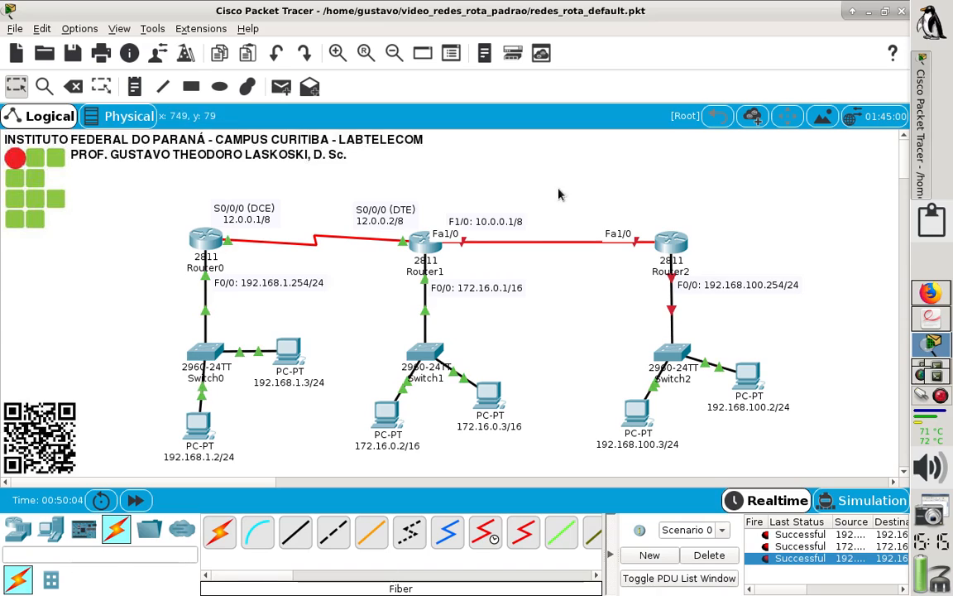
{"action": "left_click", "coordinate": [135, 87]}
{"action": "left_click", "coordinate": [607, 212]}
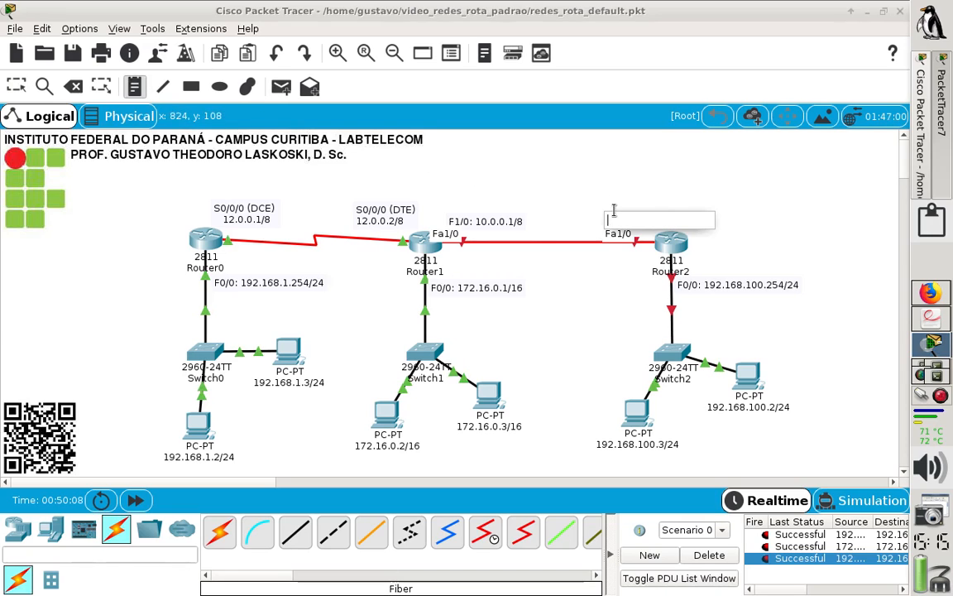
{"action": "type", "text": "F1/"}
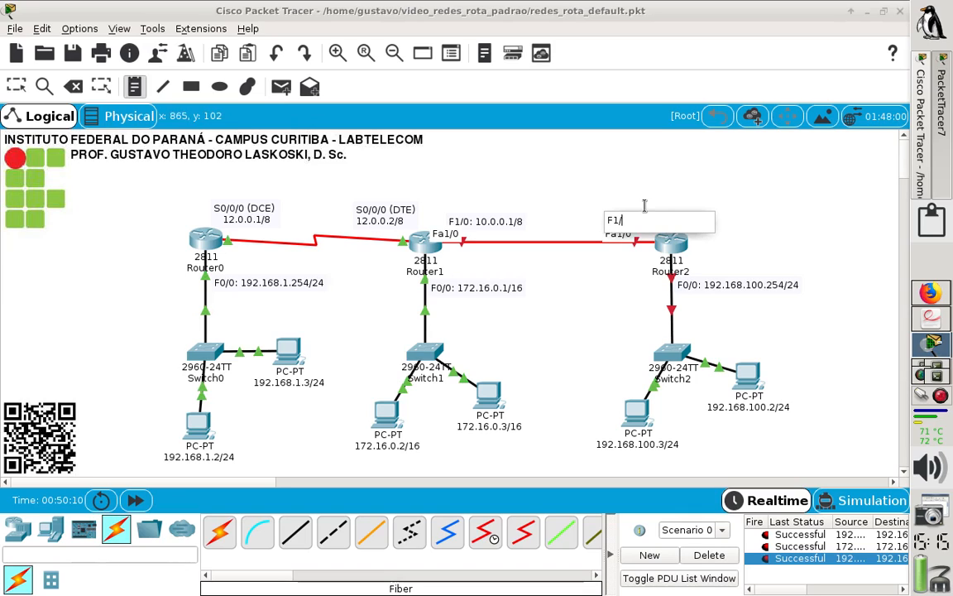
{"action": "type", "text": "0: 10.0.0.2"}
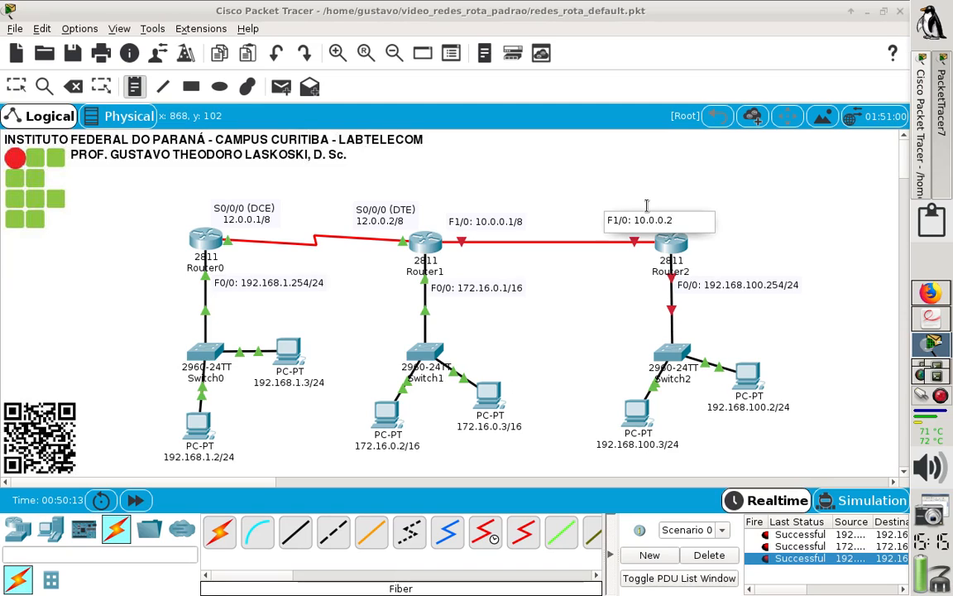
{"action": "type", "text": "/8"}
{"action": "left_click", "coordinate": [565, 201]}
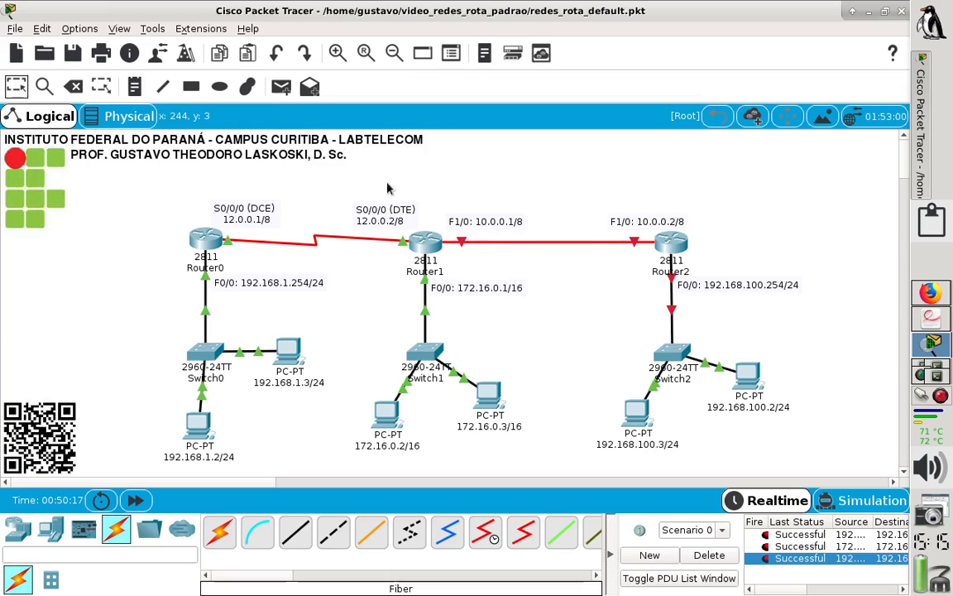
{"action": "left_click_drag", "start_coordinate": [627, 225], "coordinate": [606, 229]}
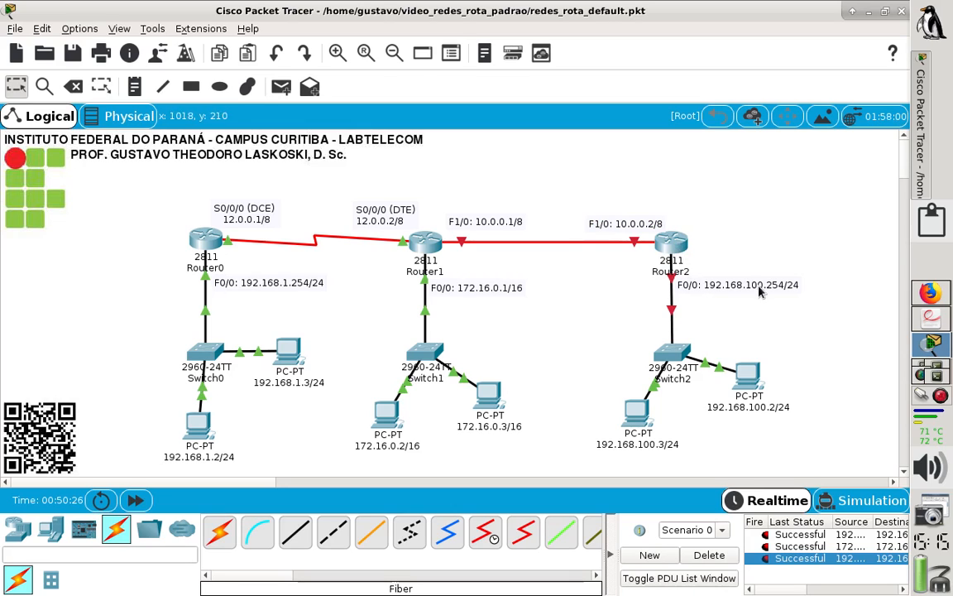
Step: Open Router2's CLI in a maximized window and answer "no" to the initial configuration dialog
{"action": "left_click", "coordinate": [672, 242]}
{"action": "left_click", "coordinate": [639, 89]}
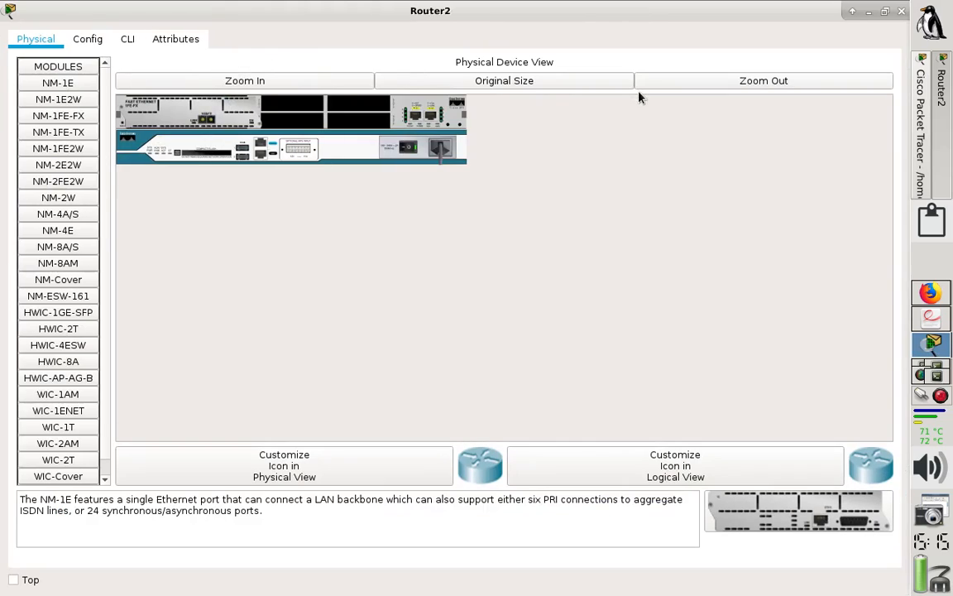
{"action": "left_click", "coordinate": [127, 39]}
{"action": "left_click", "coordinate": [553, 282]}
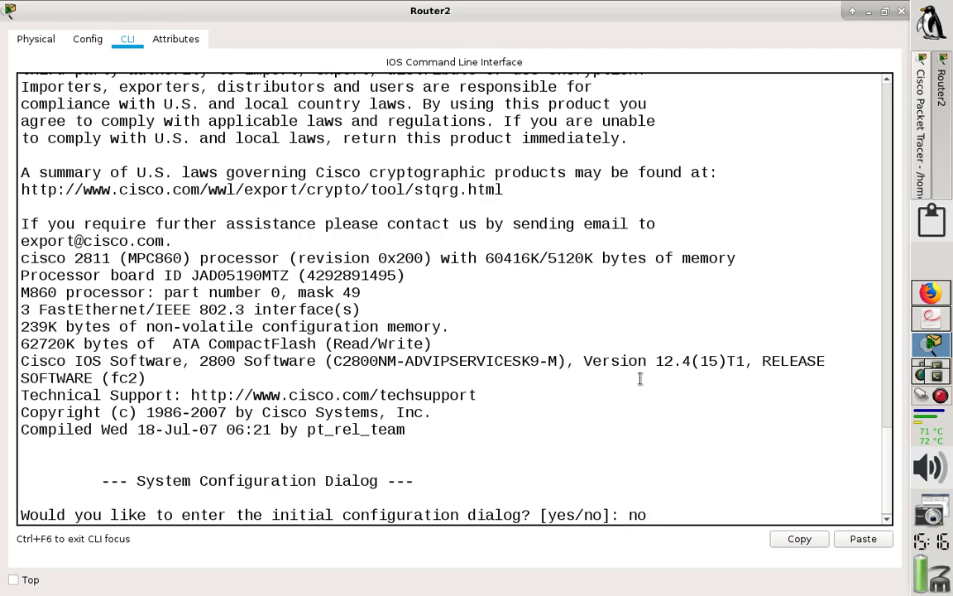
{"action": "type", "text": "no"}
{"action": "key", "text": "Return"}
{"action": "key", "text": "Return"}
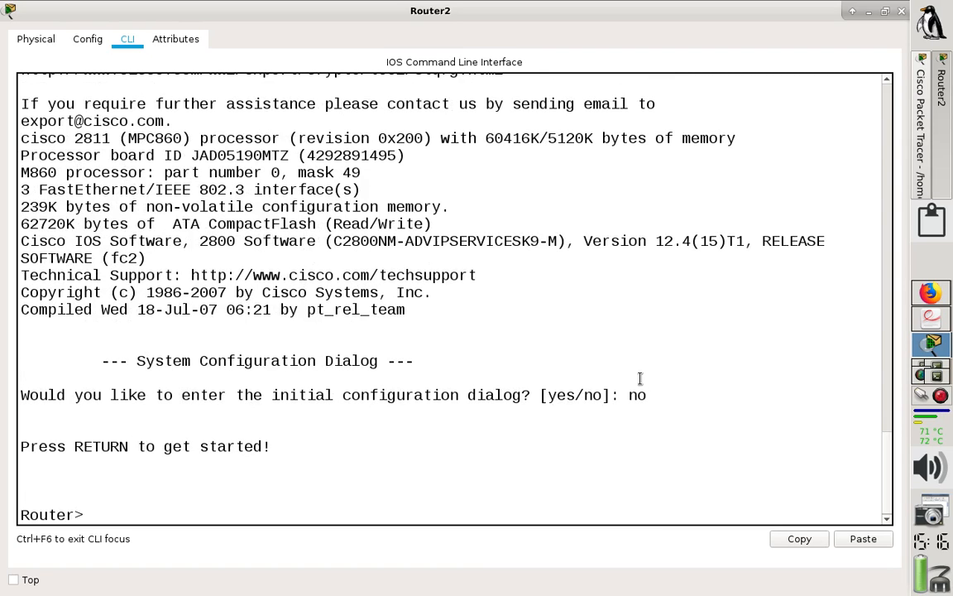
Step: Enter privileged mode and global configuration mode on Router2 with "en" and "conf t"
{"action": "type", "text": "en"}
{"action": "key", "text": "Return"}
{"action": "type", "text": "conf t"}
{"action": "key", "text": "Return"}
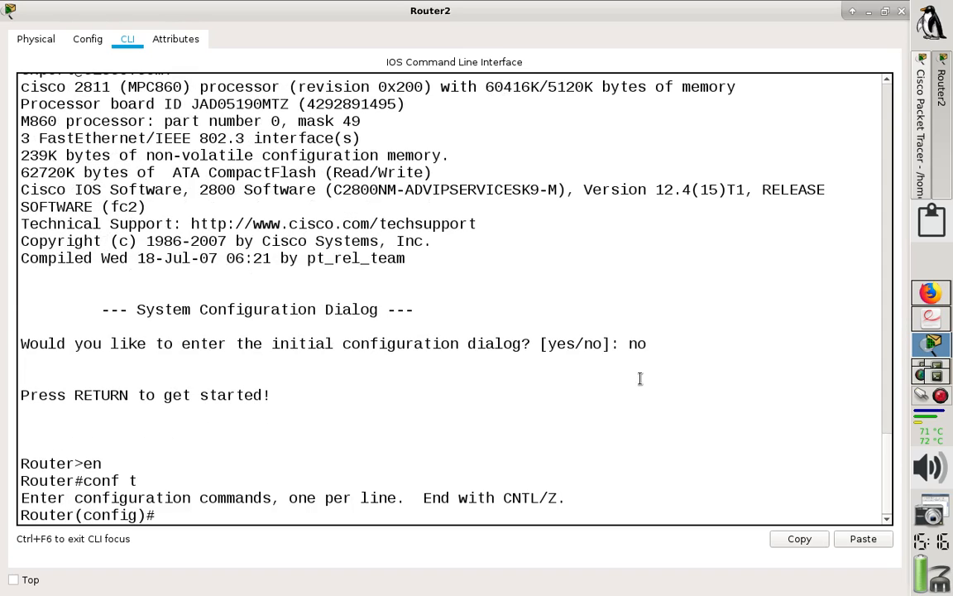
{"action": "type", "text": "int f0/0"}
{"action": "key", "text": "Return"}
{"action": "type", "text": "ig-if)#i"}
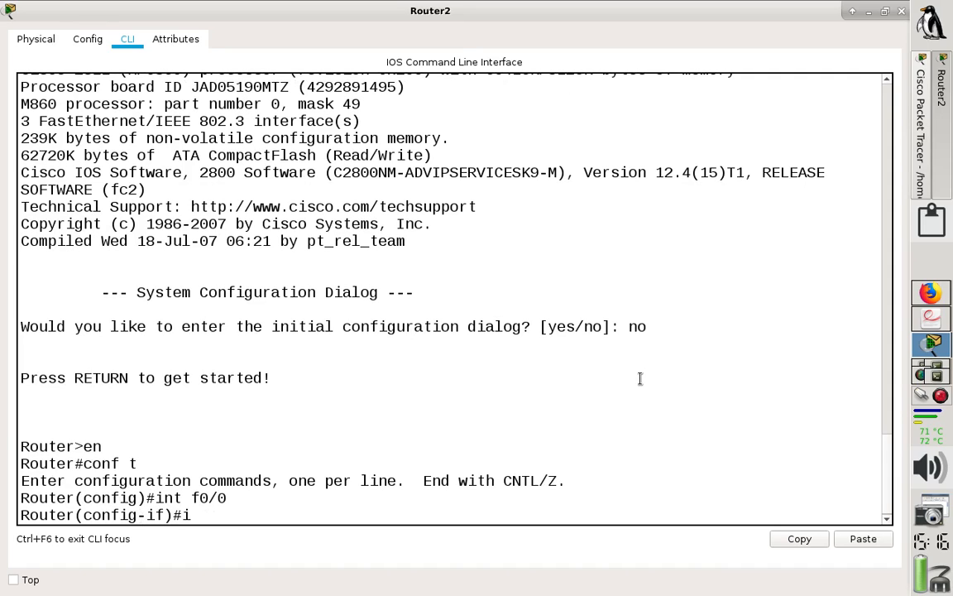
{"action": "type", "text": "p add 192"}
{"action": "left_click", "coordinate": [920, 321]}
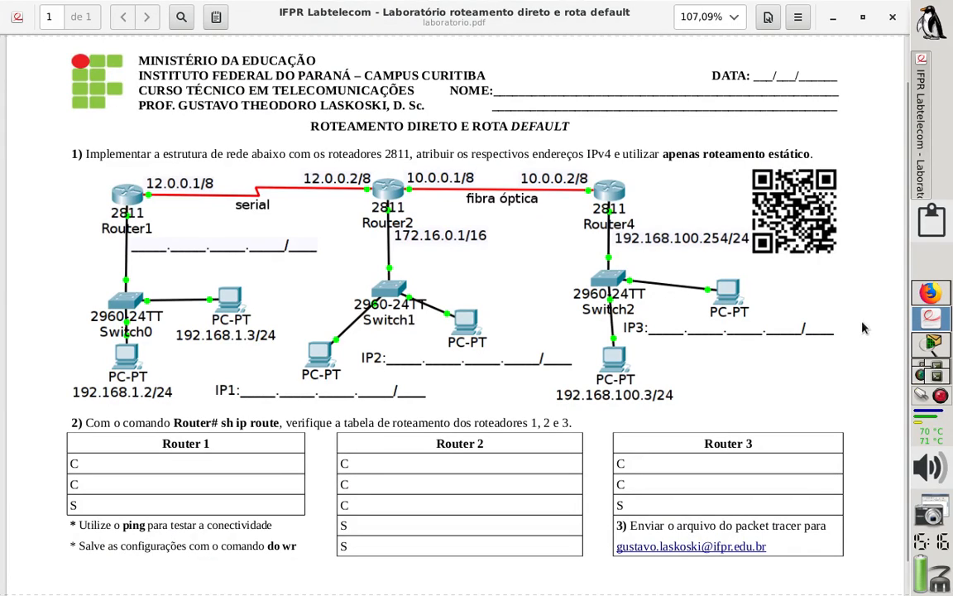
{"action": "left_click", "coordinate": [925, 348]}
{"action": "key", "text": "BackSpace"}
{"action": "key", "text": "BackSpace"}
{"action": "key", "text": "BackSpace"}
{"action": "key", "text": "BackSpace"}
{"action": "key", "text": "BackSpace"}
{"action": "key", "text": "BackSpace"}
{"action": "key", "text": "BackSpace"}
{"action": "key", "text": "BackSpace"}
{"action": "key", "text": "BackSpace"}
{"action": "key", "text": "BackSpace"}
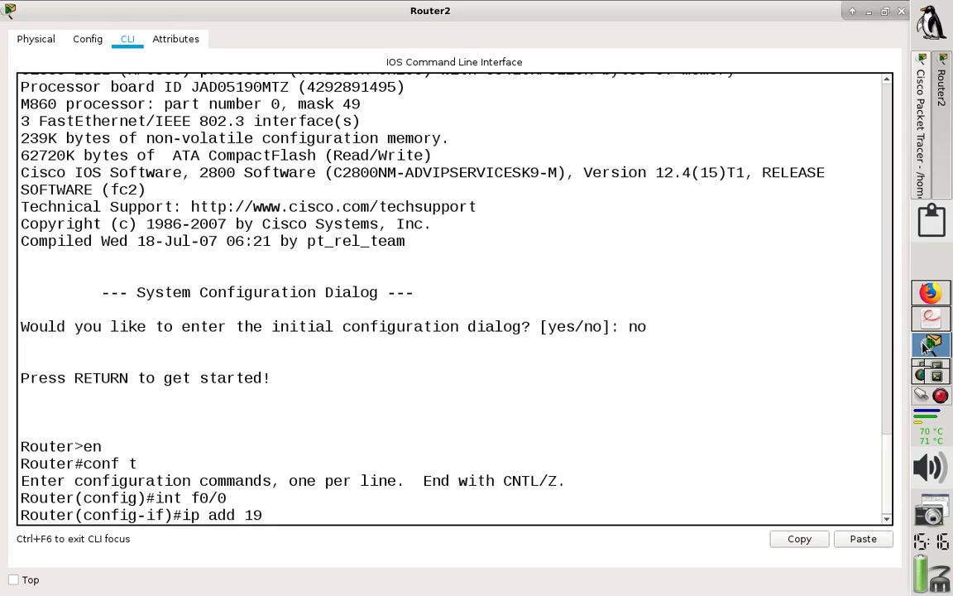
{"action": "type", "text": "e"}
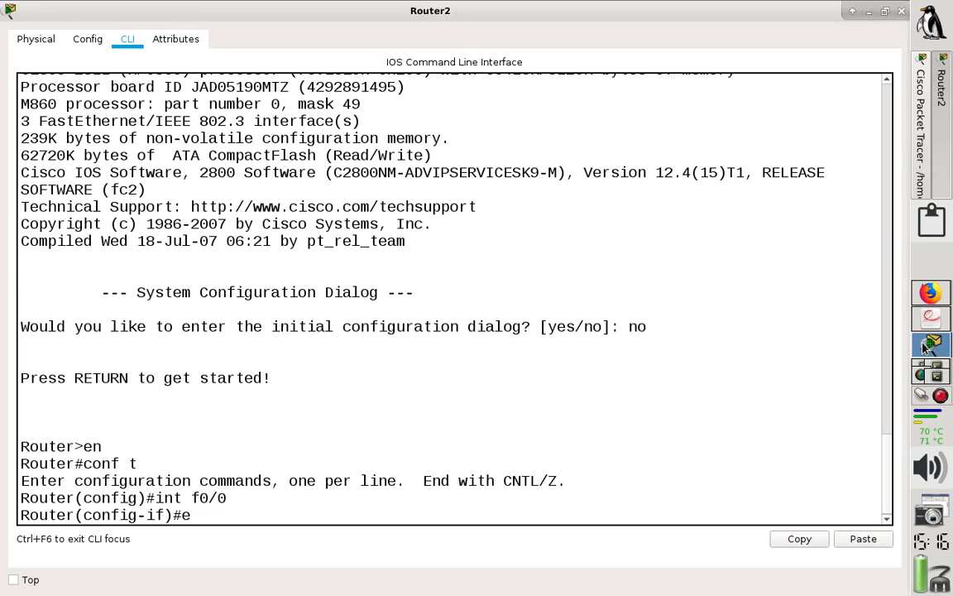
{"action": "type", "text": "xit"}
{"action": "key", "text": "Return"}
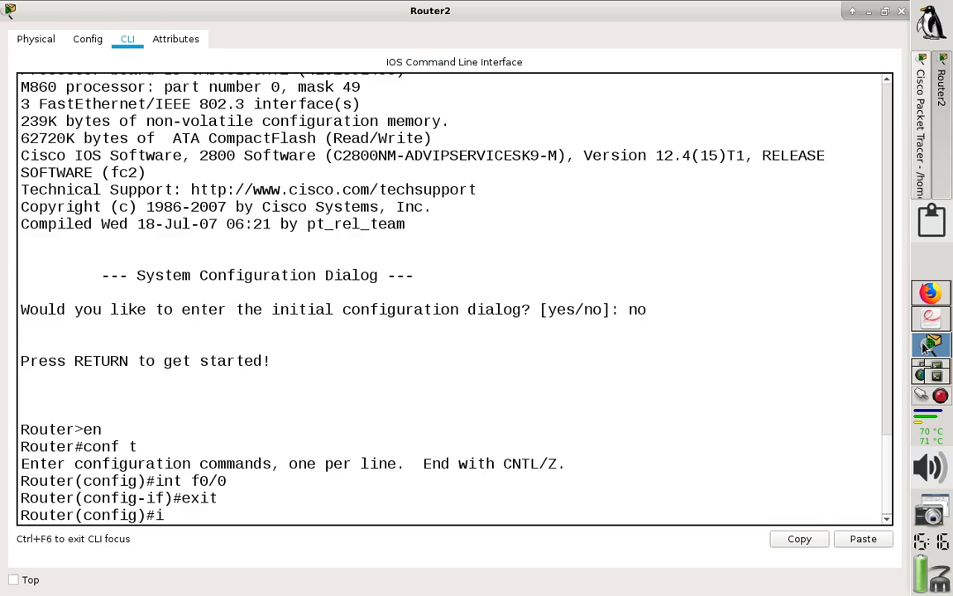
Step: Select Router2's interface f0/1 and assign it the address 192.168.100.254 with mask 255.255.255.0
{"action": "type", "text": "inf"}
{"action": "type", "text": "f"}
{"action": "type", "text": "/"}
{"action": "key", "text": "BackSpace"}
{"action": "type", "text": "0/1"}
{"action": "key", "text": "Return"}
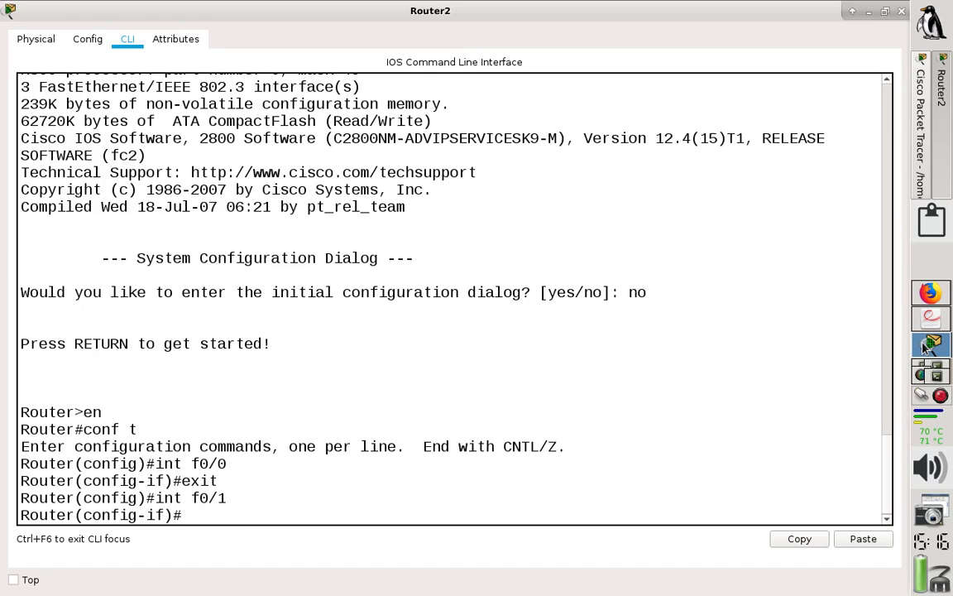
{"action": "type", "text": "ip add 192.168.10"}
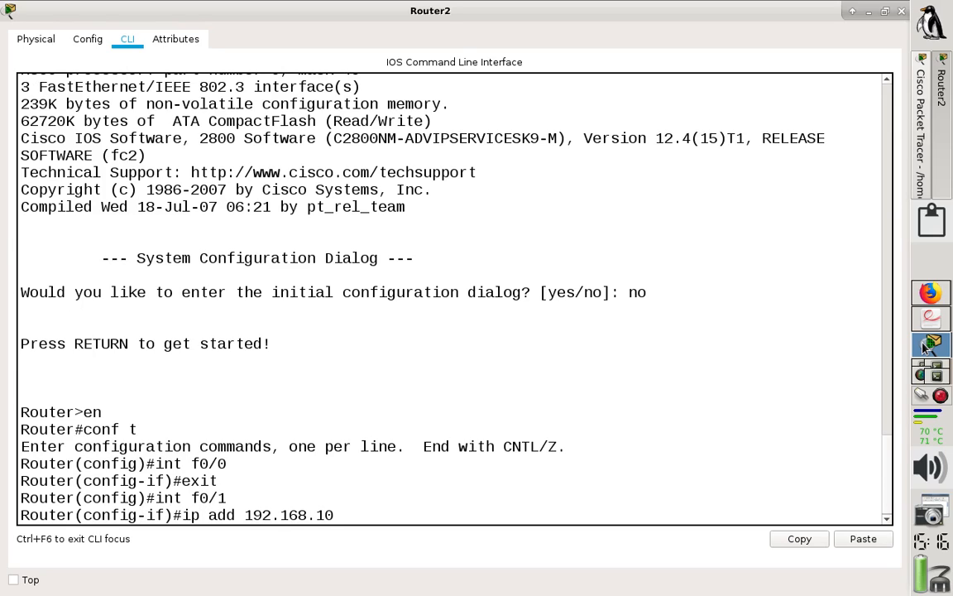
{"action": "type", "text": "0.254 255.255.2"}
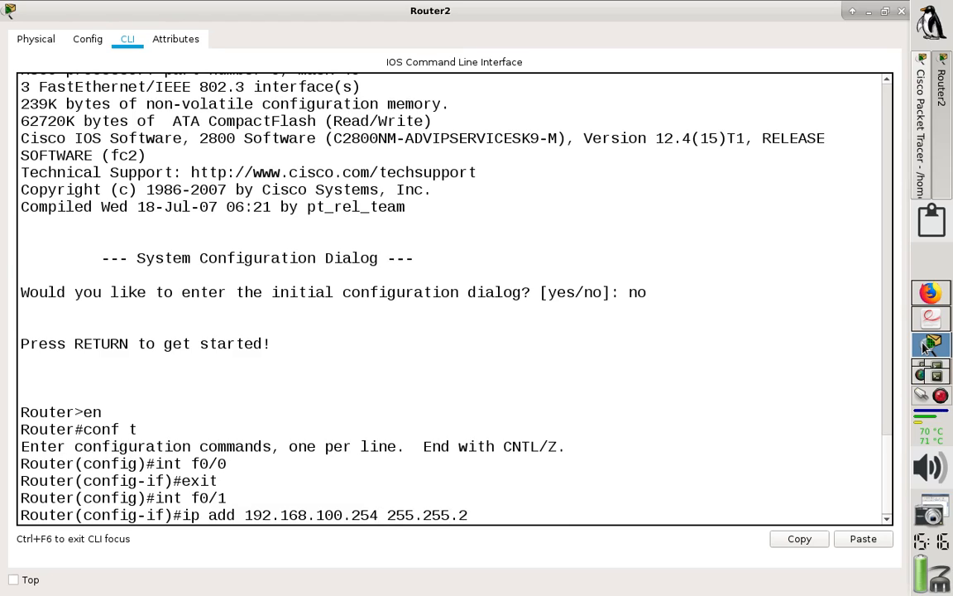
{"action": "type", "text": "55.0"}
{"action": "key", "text": "Return"}
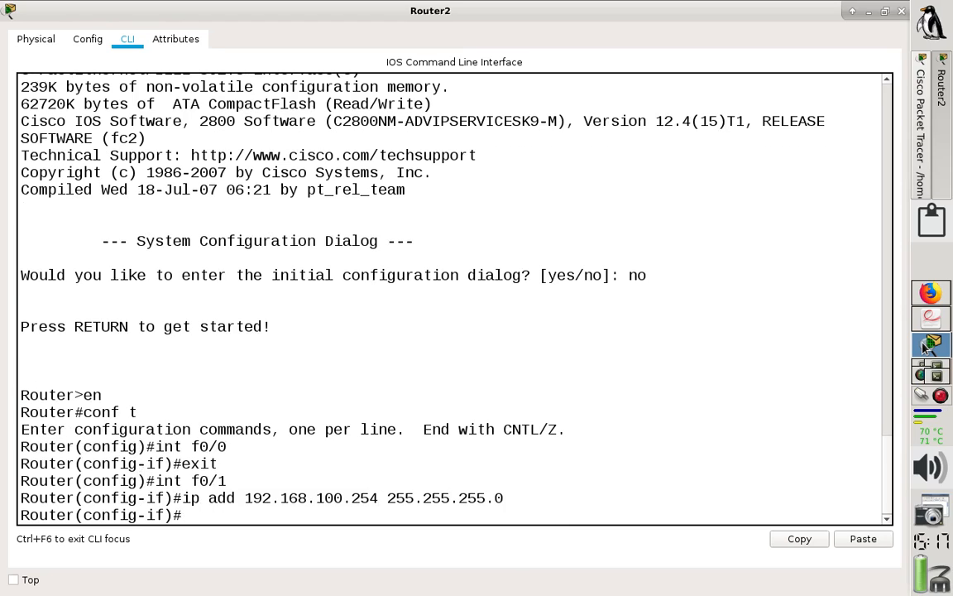
Step: Enable Router2's f0/1 interface with "no shut" and exit to global configuration mode
{"action": "type", "text": "no shut"}
{"action": "key", "text": "Return"}
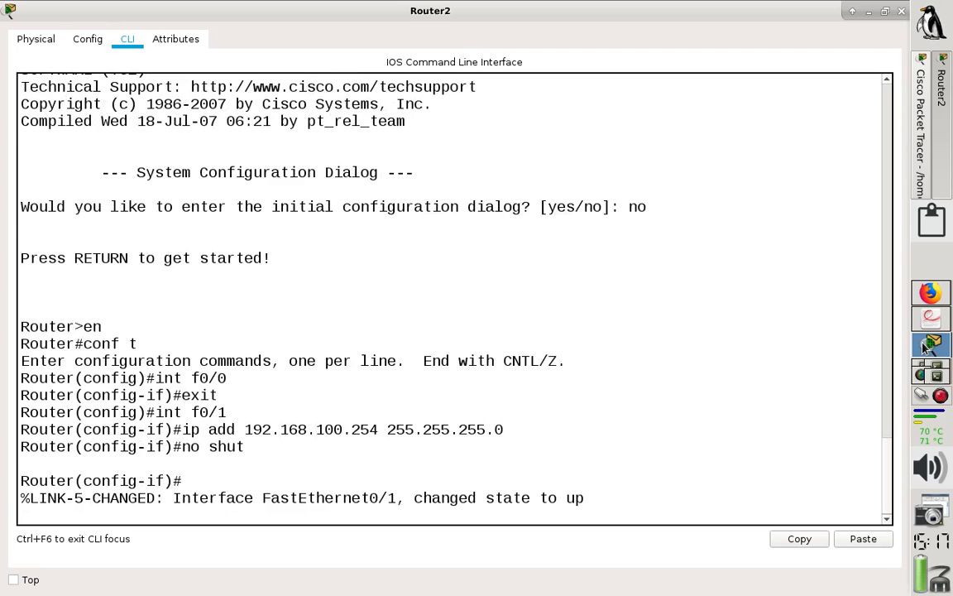
{"action": "type", "text": "exit"}
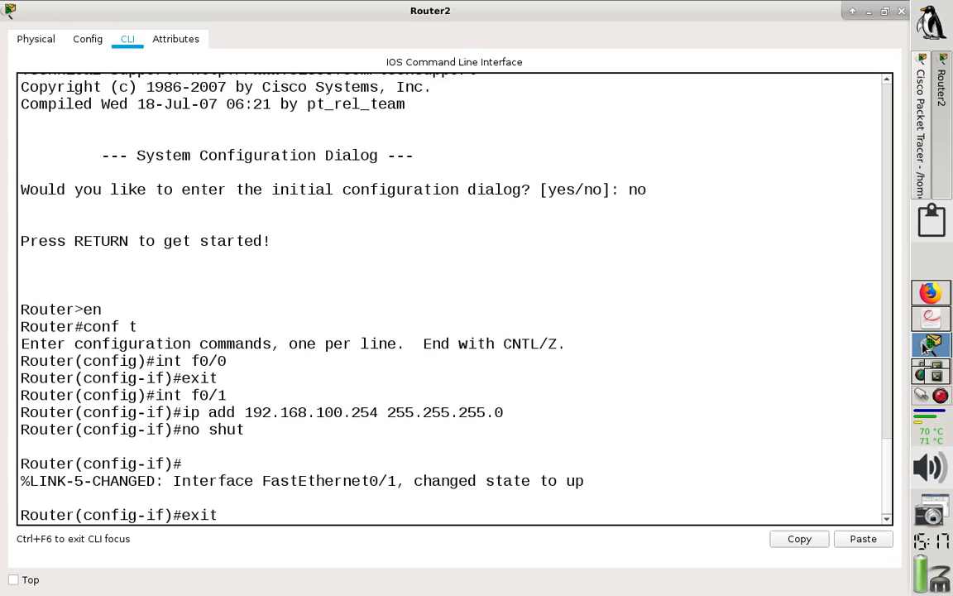
{"action": "key", "text": "Return"}
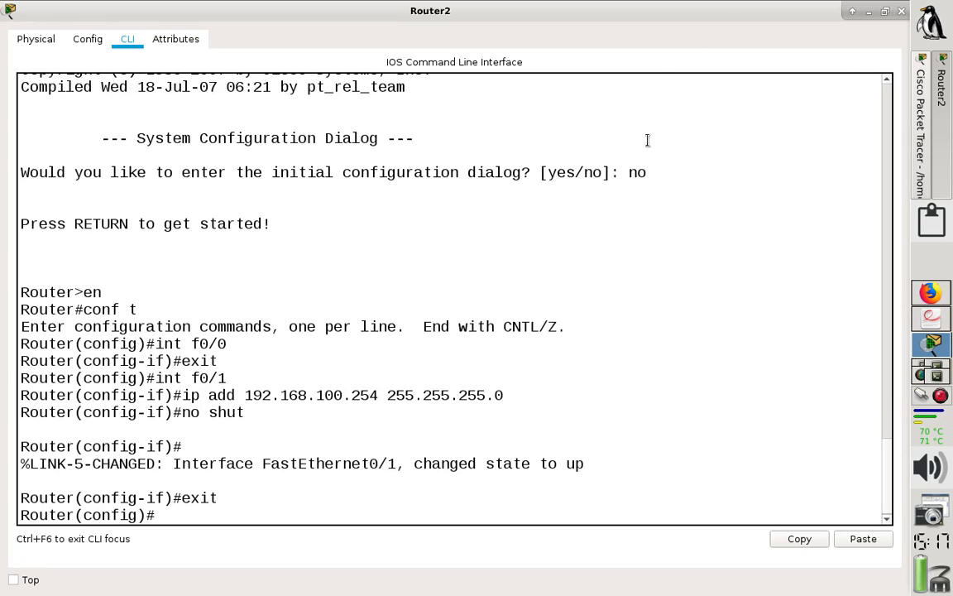
Step: Minimize the Router2 window and examine the router's port status and addresses in the topology
{"action": "left_click", "coordinate": [868, 11]}
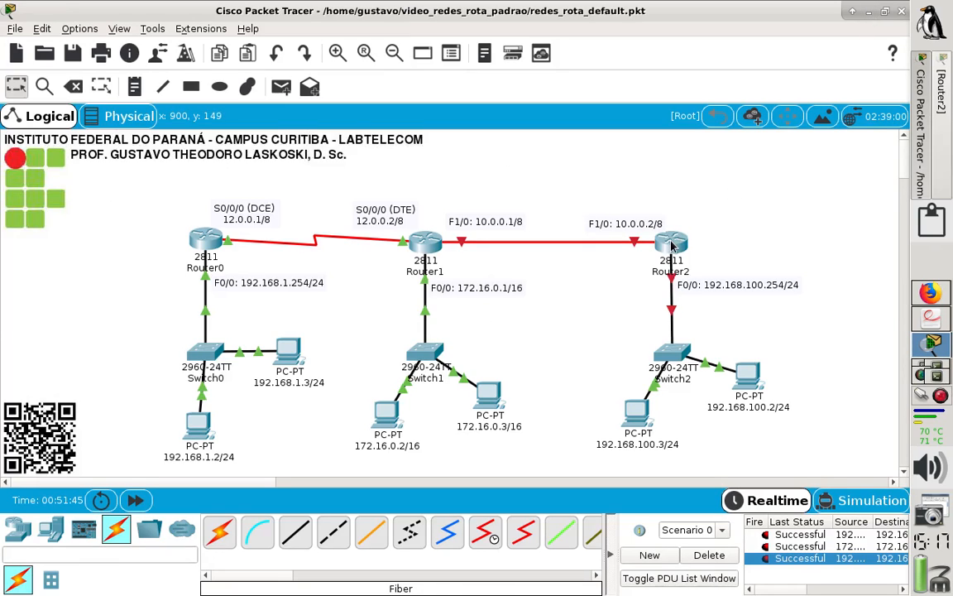
{"action": "mouse_move", "coordinate": [671, 245]}
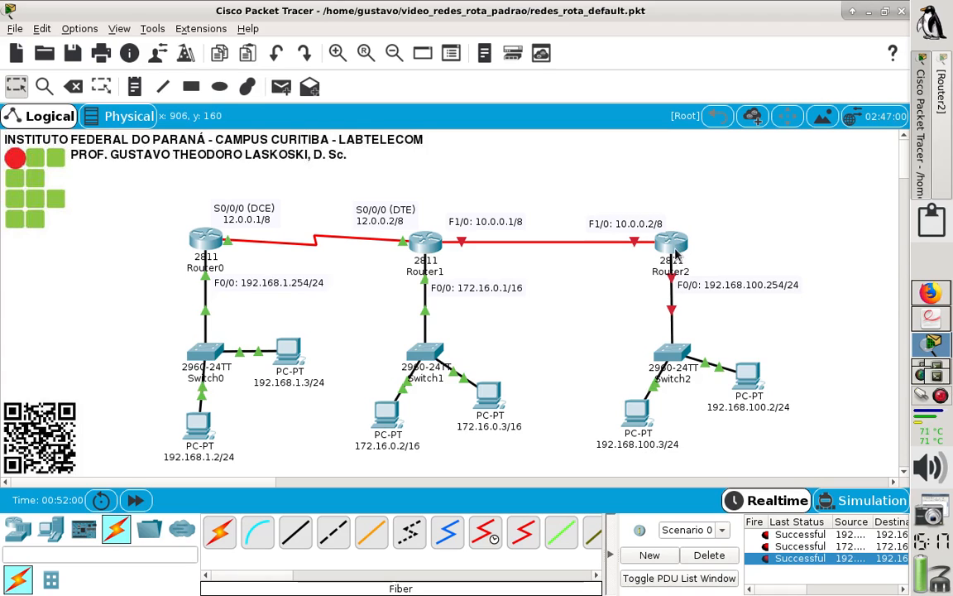
{"action": "mouse_move", "coordinate": [675, 255]}
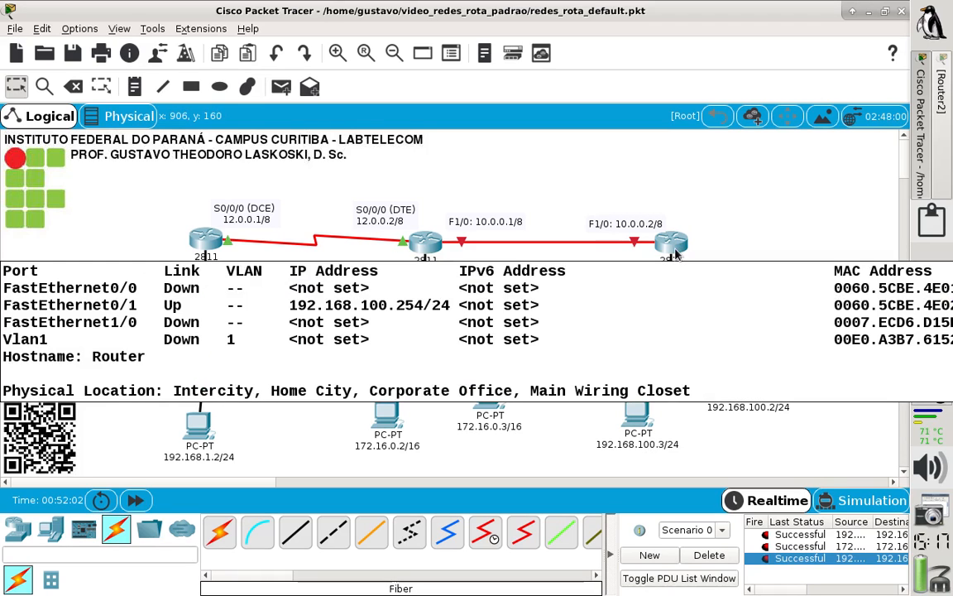
Step: Try to assign Router2's interface f0/0 the address 192.168.100.254 with mask 255.255.255.0
{"action": "left_click", "coordinate": [675, 255]}
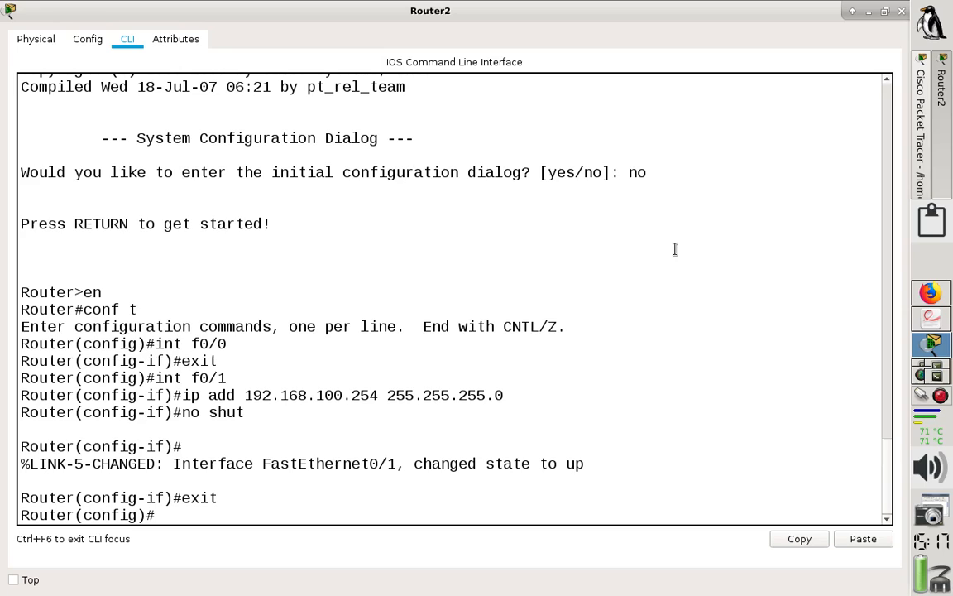
{"action": "type", "text": "int f0/0"}
{"action": "key", "text": "Return"}
{"action": "type", "text": "i"}
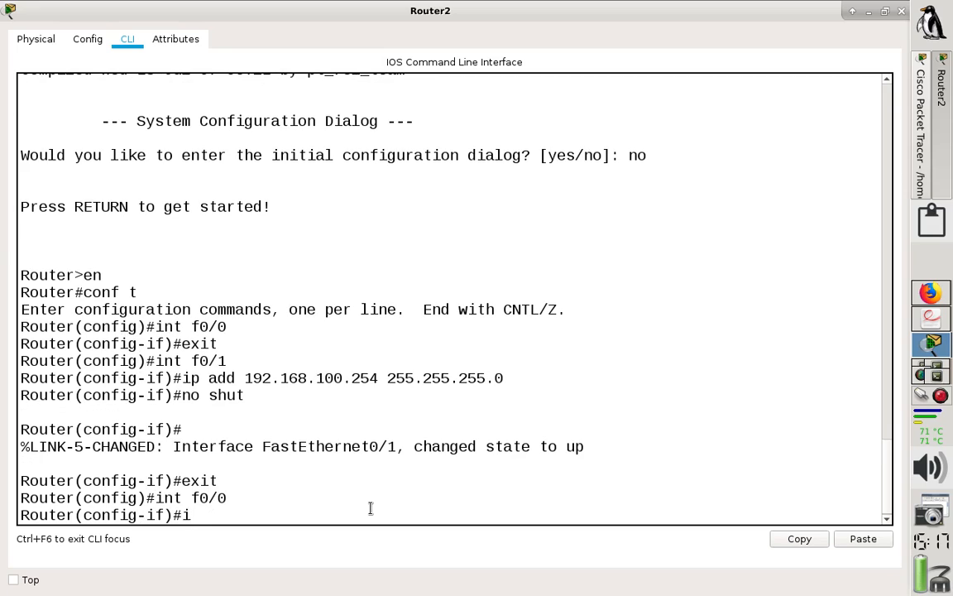
{"action": "type", "text": "p add 192."}
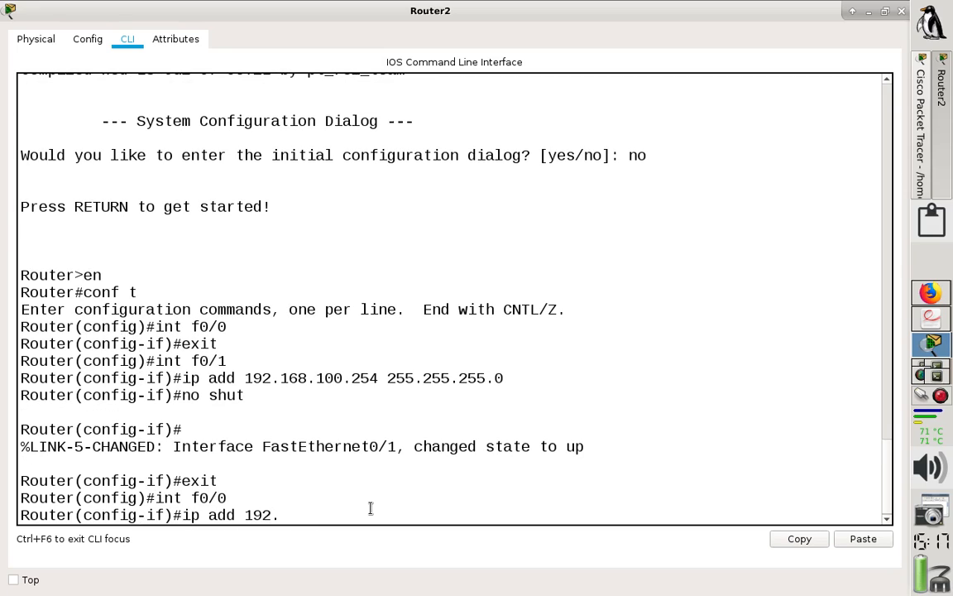
{"action": "type", "text": "168.100.254 255 255.255"}
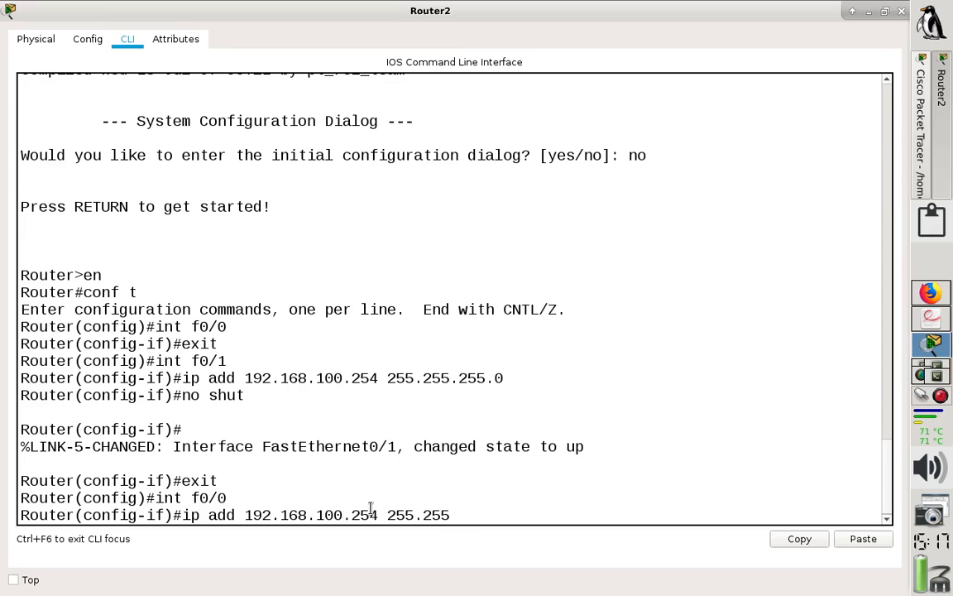
{"action": "type", "text": ".255.0"}
{"action": "key", "text": "Return"}
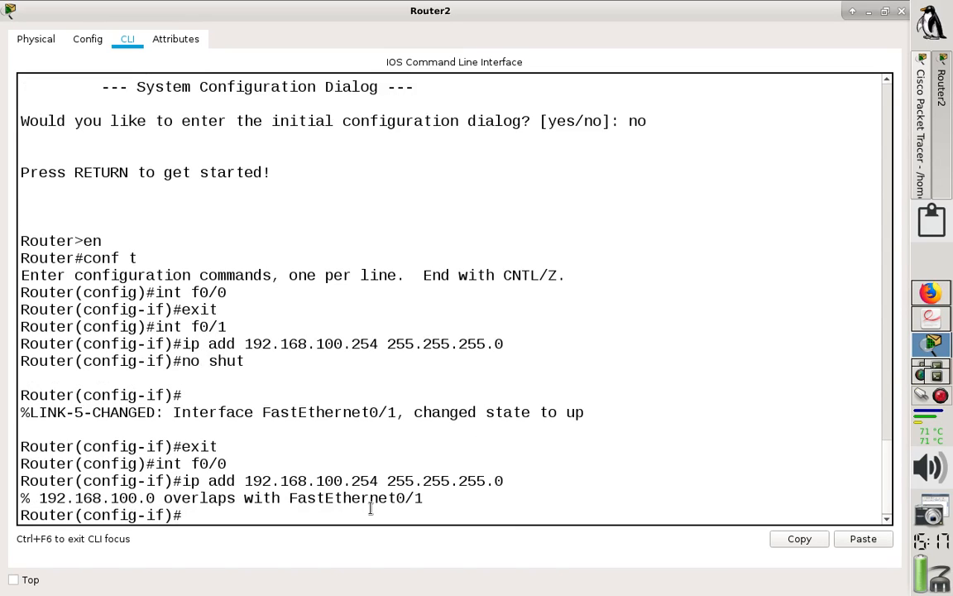
Step: Examine the address overlap message and compare the f0/0 address command with the earlier f0/1 configuration lines
{"action": "left_click_drag", "start_coordinate": [38, 499], "coordinate": [431, 499]}
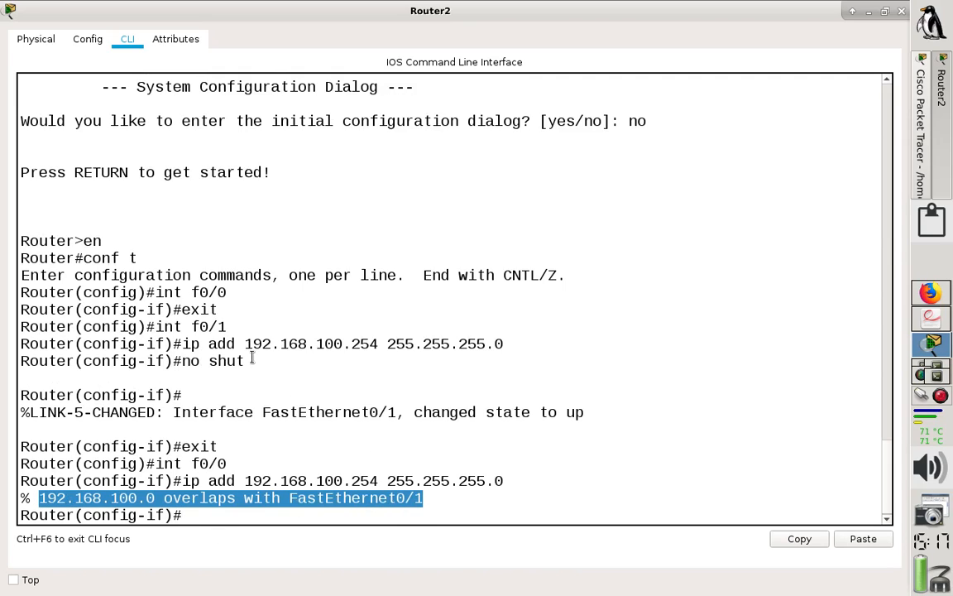
{"action": "left_click_drag", "start_coordinate": [246, 361], "coordinate": [18, 325]}
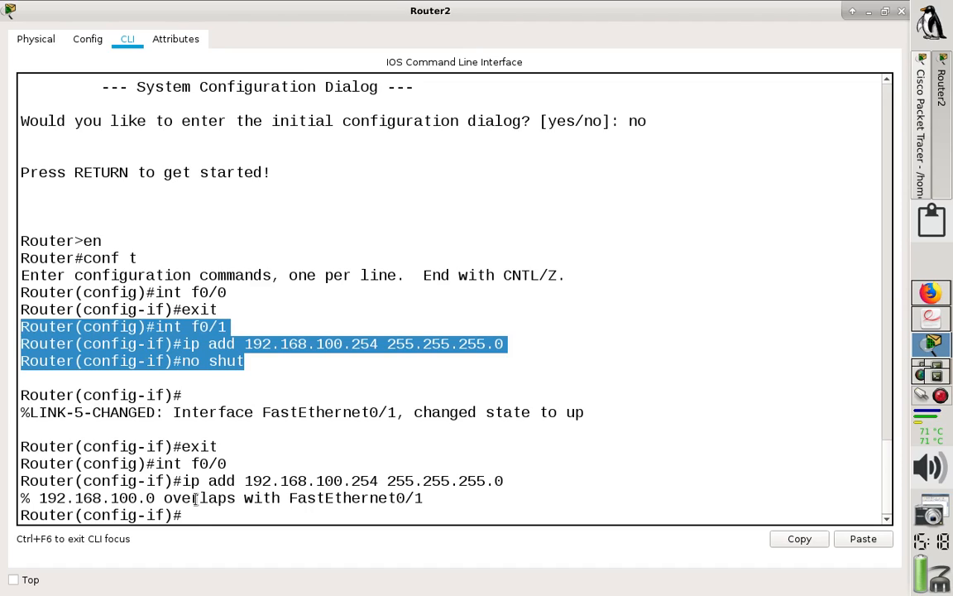
{"action": "left_click", "coordinate": [171, 450]}
{"action": "left_click_drag", "start_coordinate": [112, 497], "coordinate": [169, 499]}
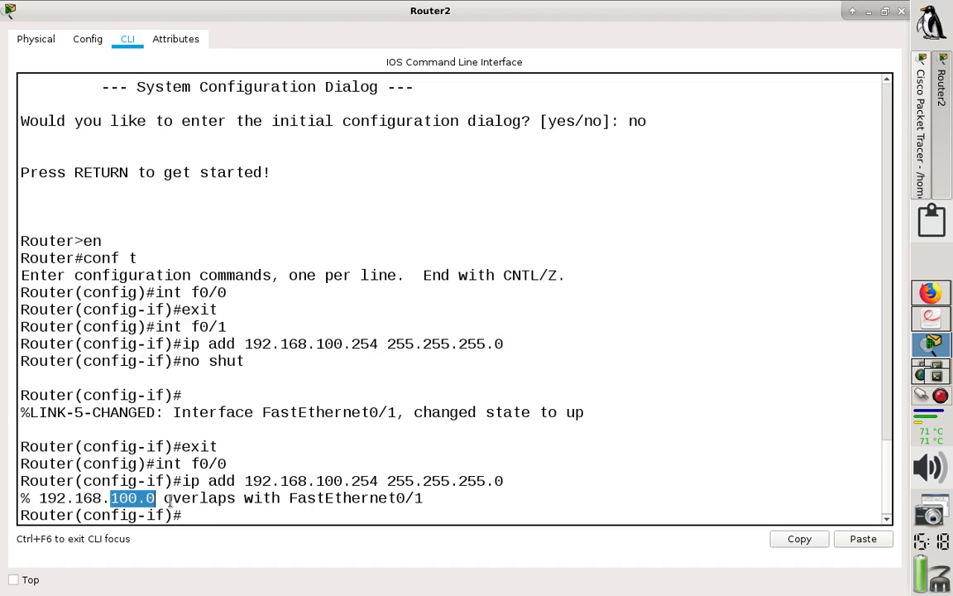
{"action": "left_click", "coordinate": [222, 517]}
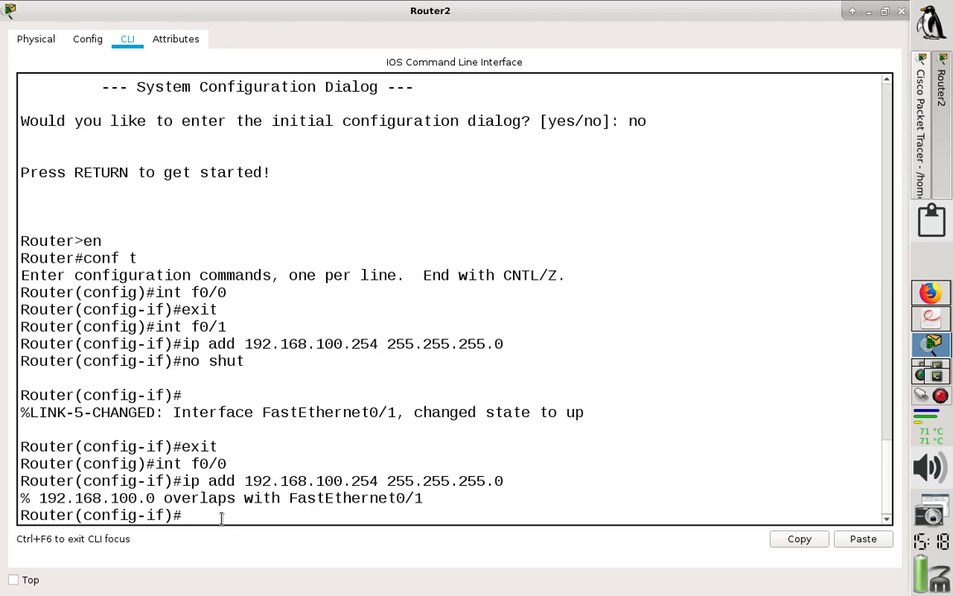
{"action": "left_click_drag", "start_coordinate": [246, 362], "coordinate": [27, 326]}
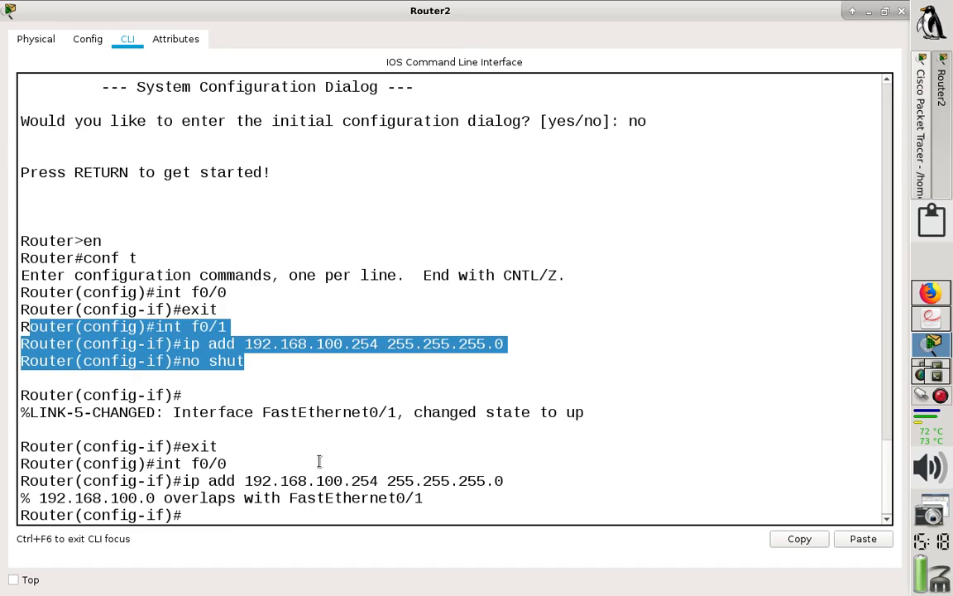
{"action": "left_click_drag", "start_coordinate": [317, 481], "coordinate": [341, 480]}
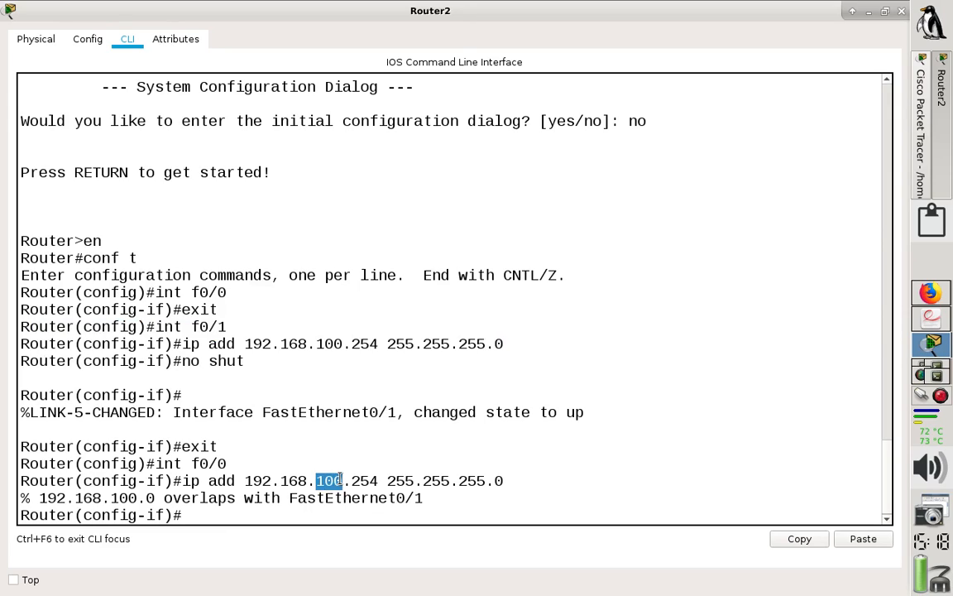
{"action": "left_click_drag", "start_coordinate": [245, 361], "coordinate": [20, 332]}
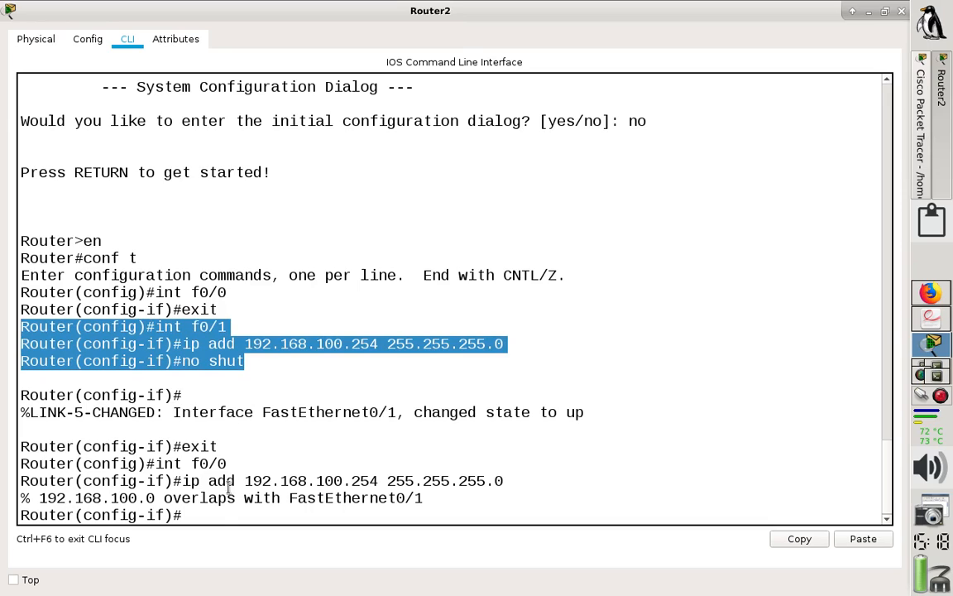
Step: Remove the IP address from Router2's interface f0/1 with "no ip add" and exit to global configuration mode
{"action": "left_click", "coordinate": [210, 515]}
{"action": "type", "text": "exit"}
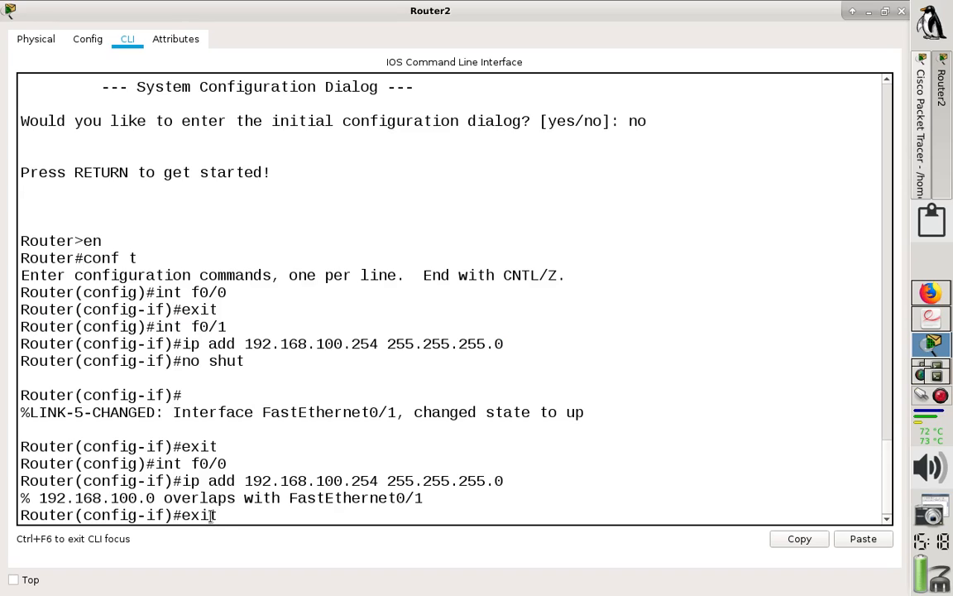
{"action": "key", "text": "Return"}
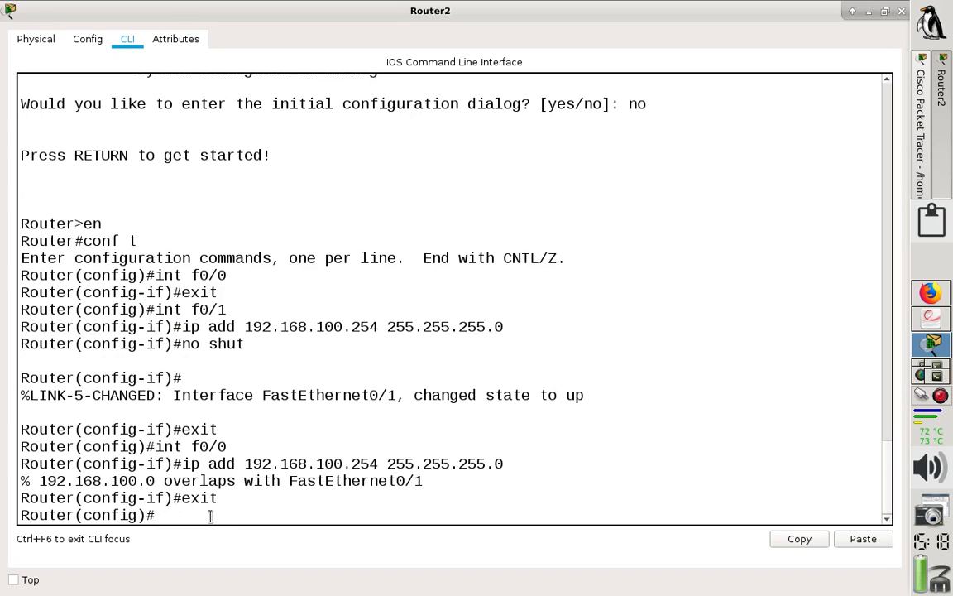
{"action": "type", "text": "int f0/1"}
{"action": "key", "text": "Return"}
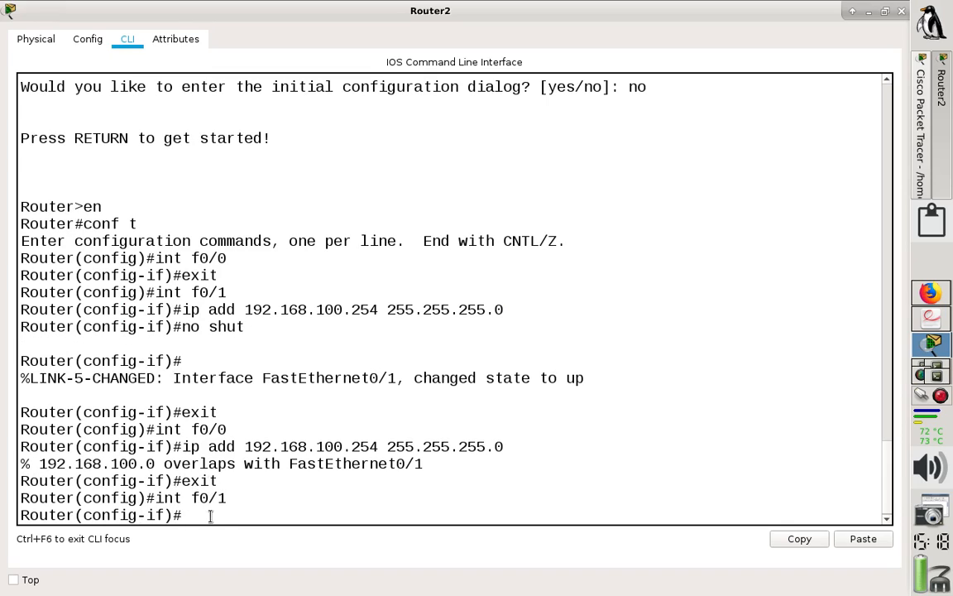
{"action": "type", "text": "no ip add"}
{"action": "key", "text": "Return"}
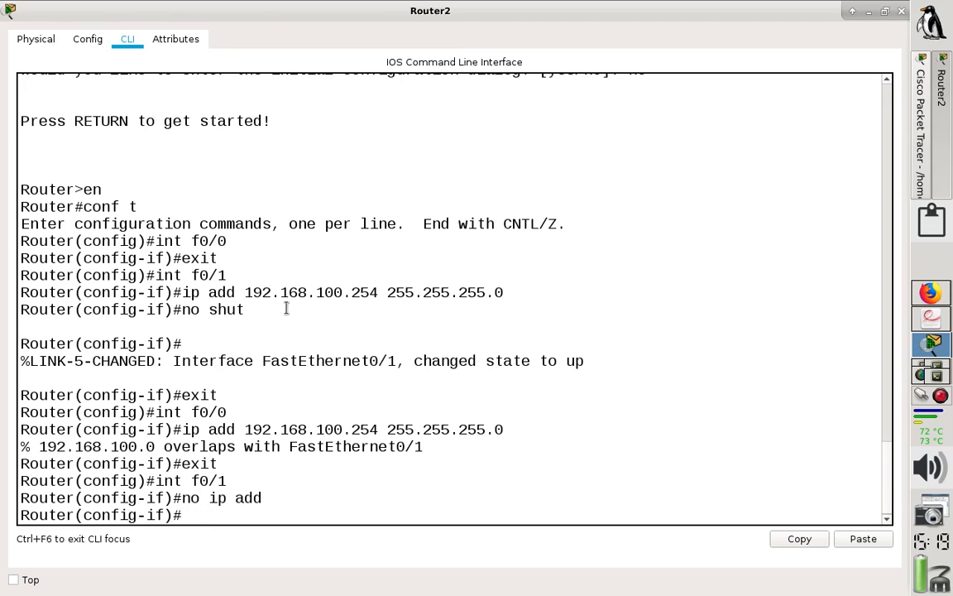
{"action": "left_click_drag", "start_coordinate": [285, 308], "coordinate": [20, 276]}
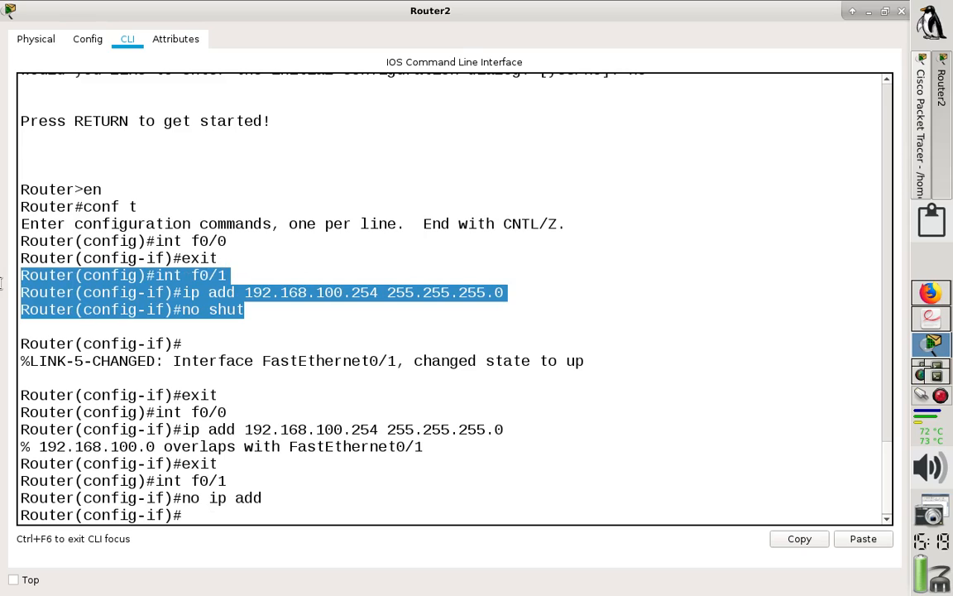
{"action": "left_click", "coordinate": [217, 514]}
{"action": "type", "text": "exit"}
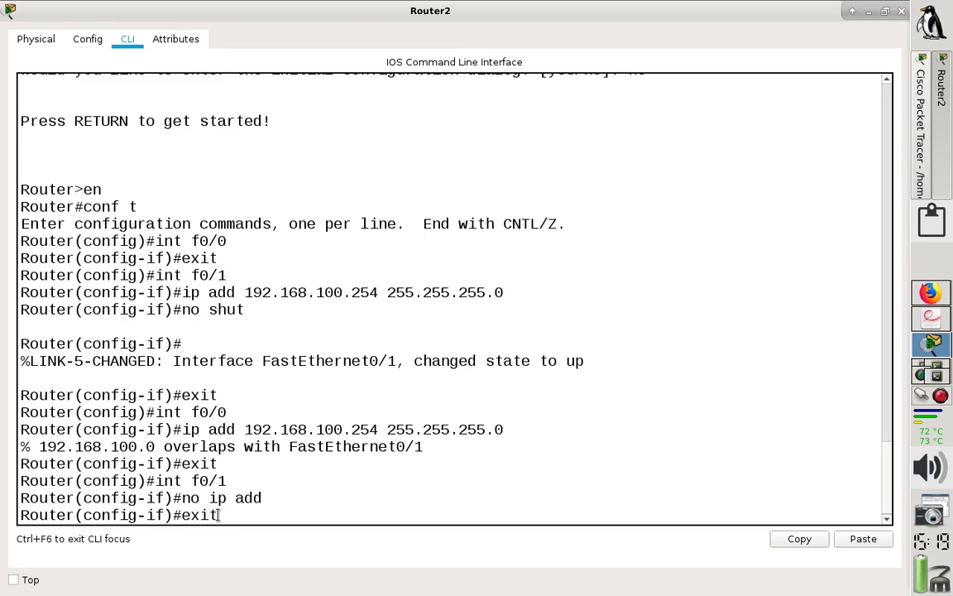
{"action": "key", "text": "Return"}
Step: Select Router2's interface f0/0 and assign it the address 192.168.100.254 with mask 255.255.255.0
{"action": "type", "text": "int f"}
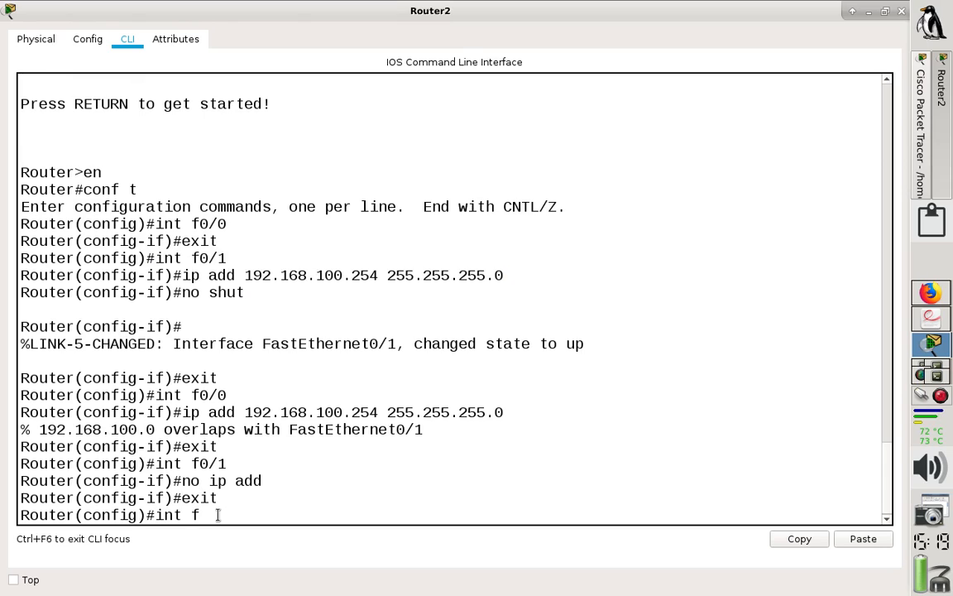
{"action": "type", "text": "0/0"}
{"action": "key", "text": "Return"}
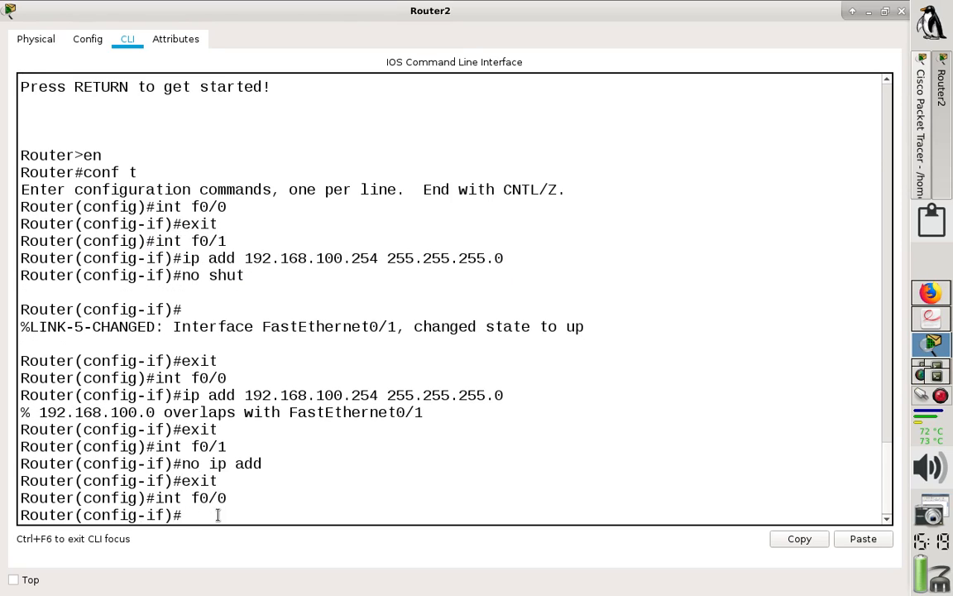
{"action": "type", "text": "ip add 192"}
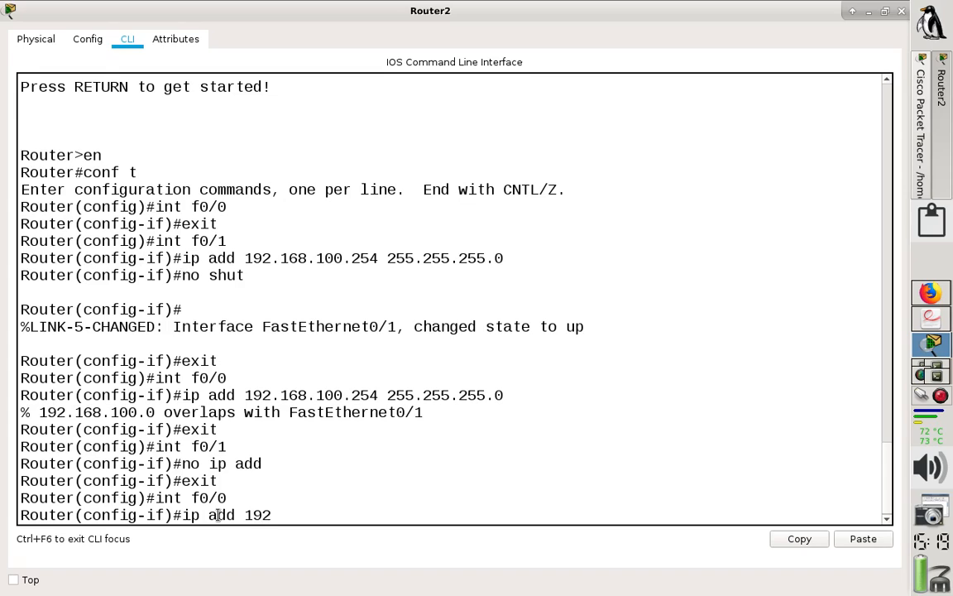
{"action": "type", "text": ".169"}
{"action": "key", "text": "BackSpace"}
{"action": "key", "text": "BackSpace"}
{"action": "type", "text": "8.100.254 255.2"}
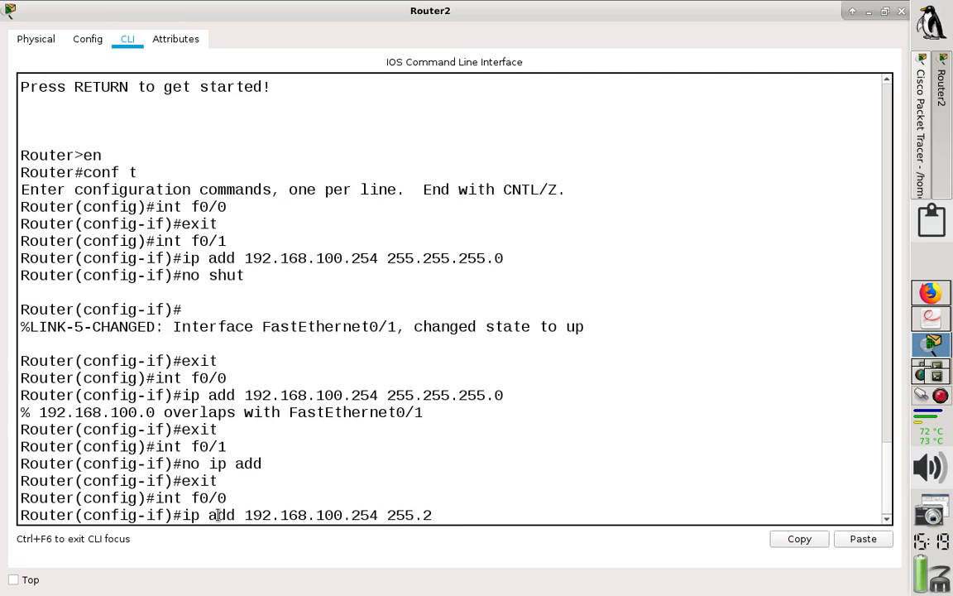
{"action": "type", "text": "55.255.0"}
{"action": "key", "text": "Return"}
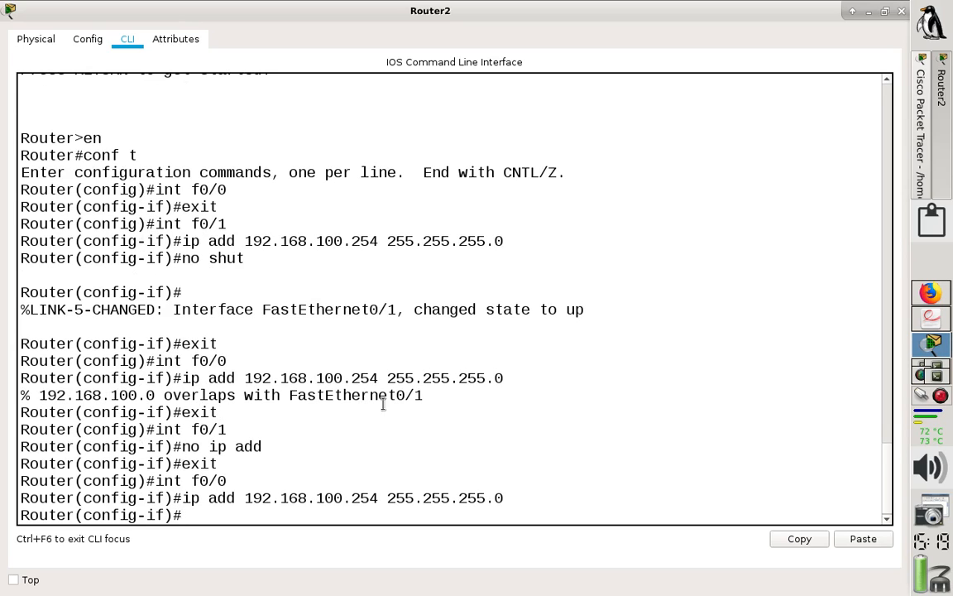
Step: Enable Router2's f0/0 interface with "no shut"
{"action": "left_click_drag", "start_coordinate": [421, 395], "coordinate": [120, 378]}
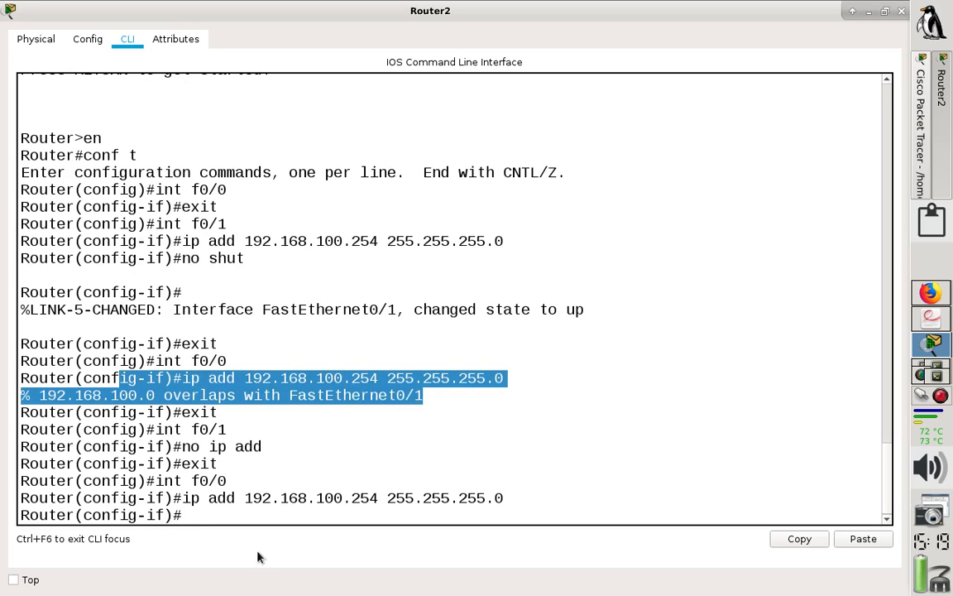
{"action": "left_click", "coordinate": [230, 515]}
{"action": "type", "text": "no shut"}
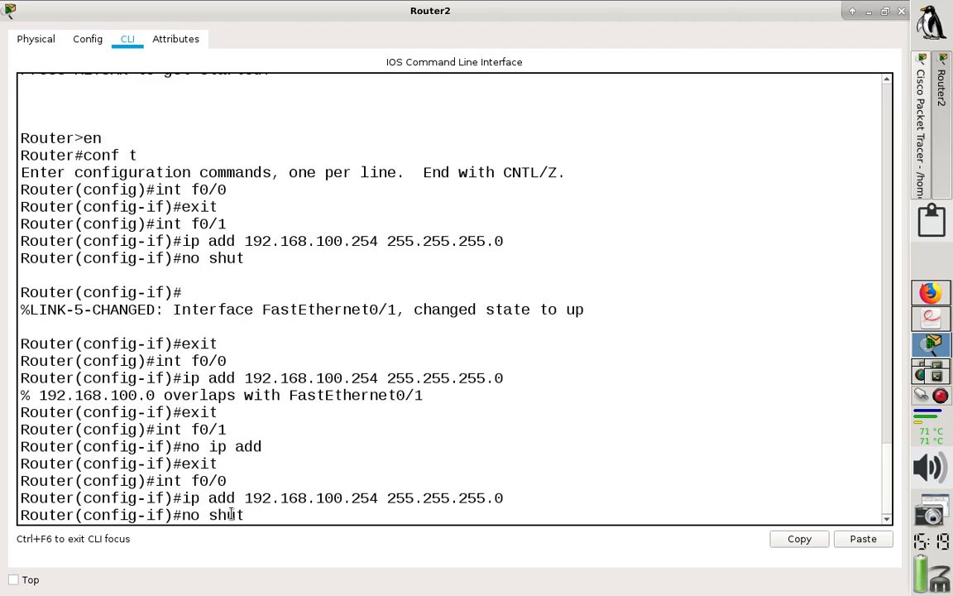
{"action": "key", "text": "Return"}
{"action": "key", "text": "Return"}
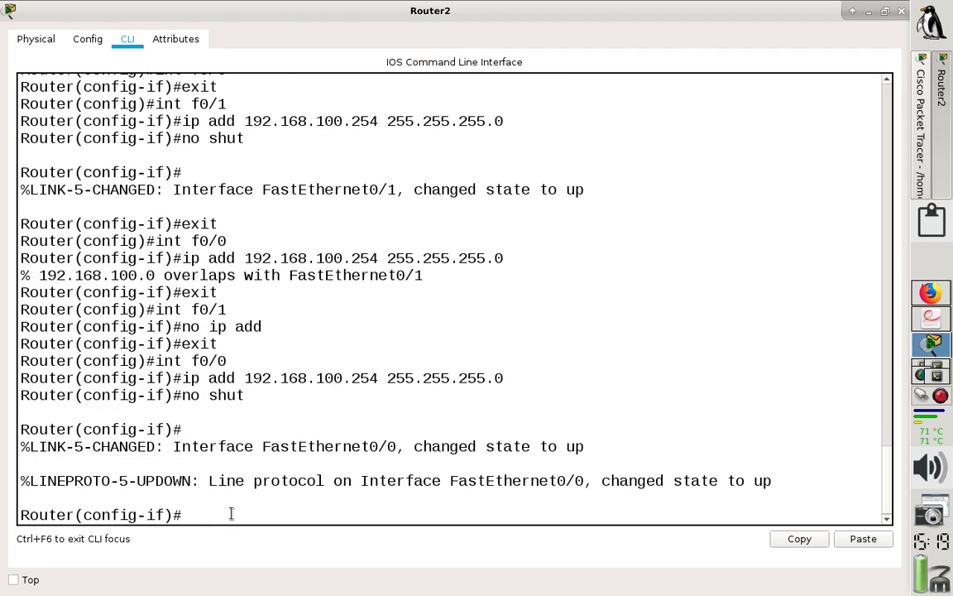
Step: Leave configuration mode with "end" and save Router2's configuration with "wr"
{"action": "type", "text": "end"}
{"action": "key", "text": "Return"}
{"action": "key", "text": "Return"}
{"action": "type", "text": "wr"}
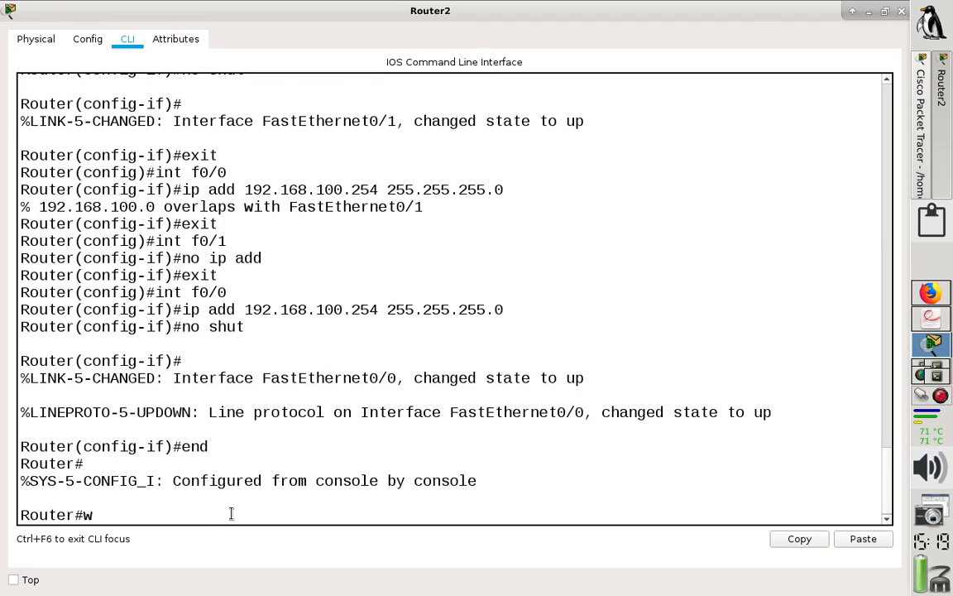
{"action": "key", "text": "Return"}
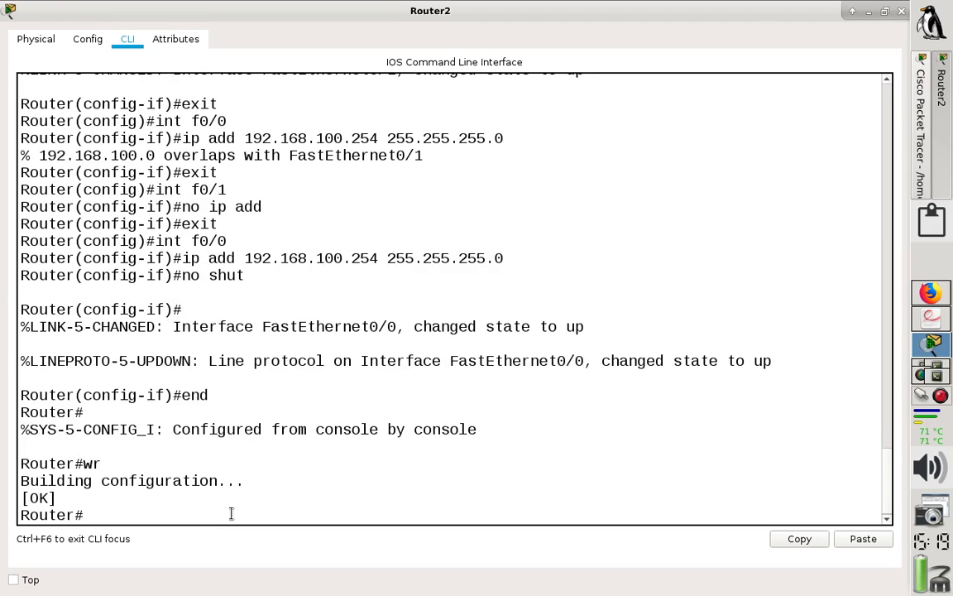
Step: Review the f0/1 and f0/0 correction commands and display Router2's routing table with "sh ip route"
{"action": "left_click_drag", "start_coordinate": [246, 276], "coordinate": [17, 185]}
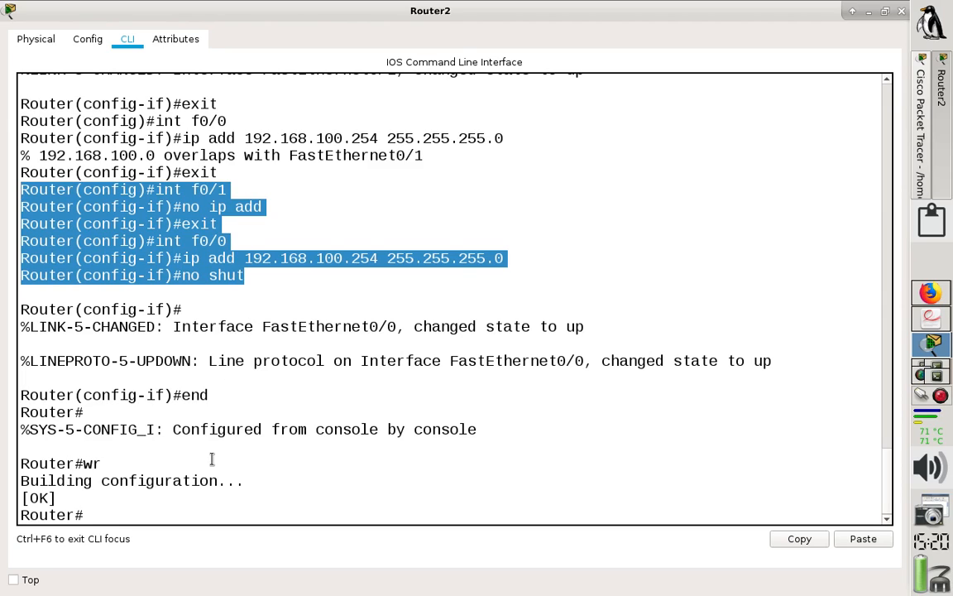
{"action": "left_click", "coordinate": [129, 517]}
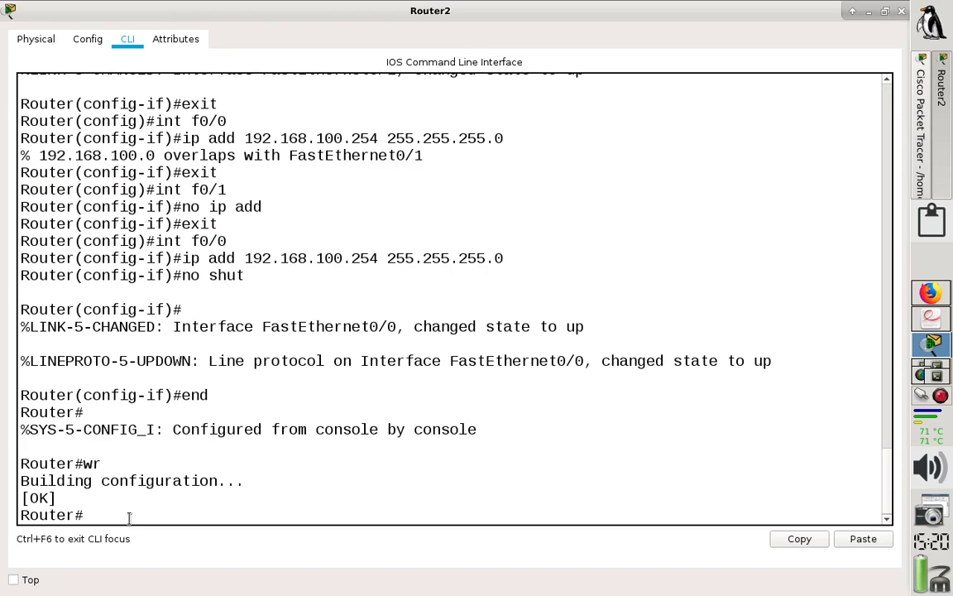
{"action": "type", "text": "sh ip route"}
{"action": "key", "text": "Return"}
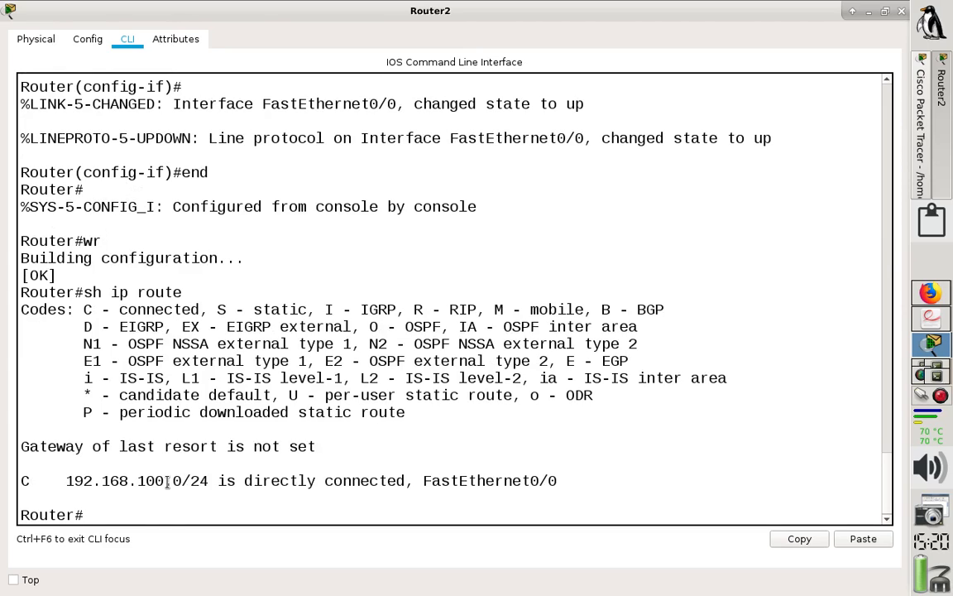
Step: Roll up the Router2 window and shift the F0/0: 192.168.100.254/24 label slightly away from Router2's switch link
{"action": "left_click", "coordinate": [853, 16]}
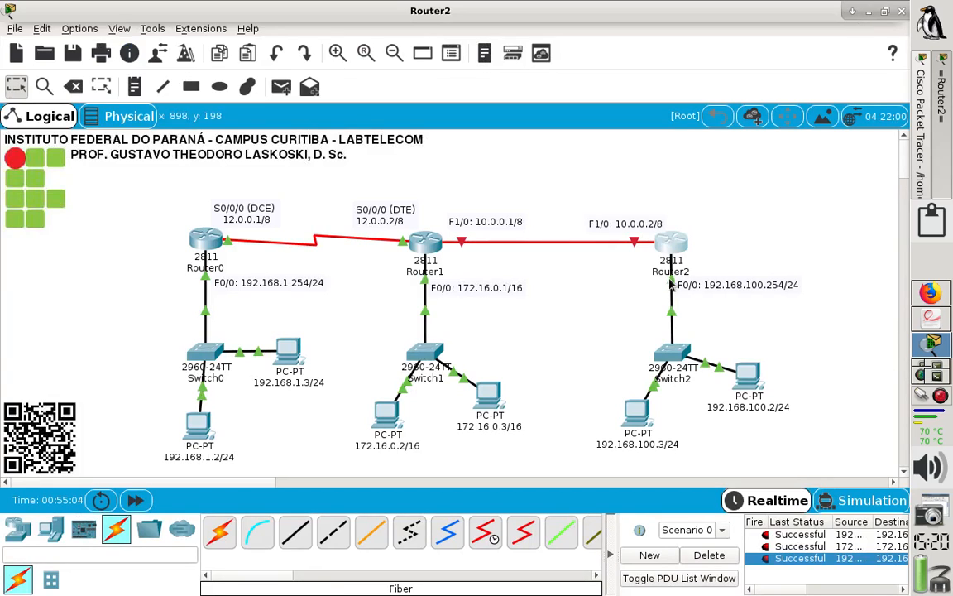
{"action": "left_click", "coordinate": [704, 284]}
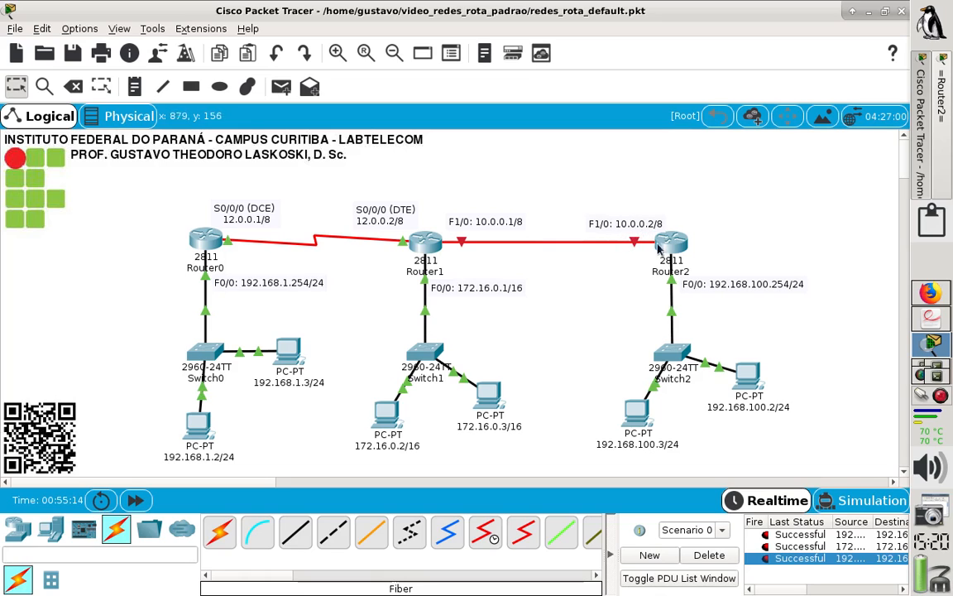
Step: In Router2's CLI, enter interface f1/0 configuration and assign it the address 10.0.0.2 with mask 255.0.0.0
{"action": "left_click", "coordinate": [939, 143]}
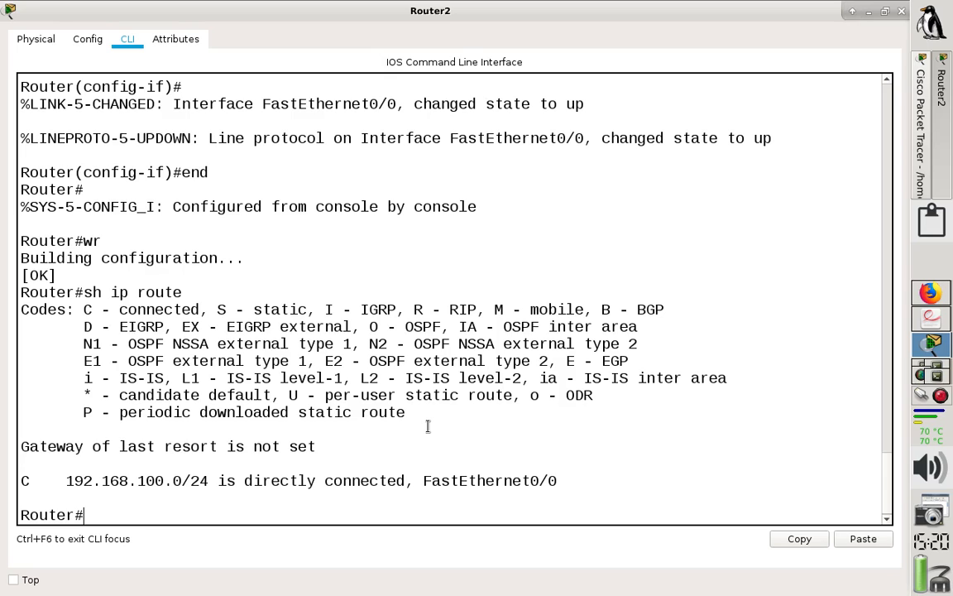
{"action": "type", "text": "conf t"}
{"action": "key", "text": "Return"}
{"action": "type", "text": "int f"}
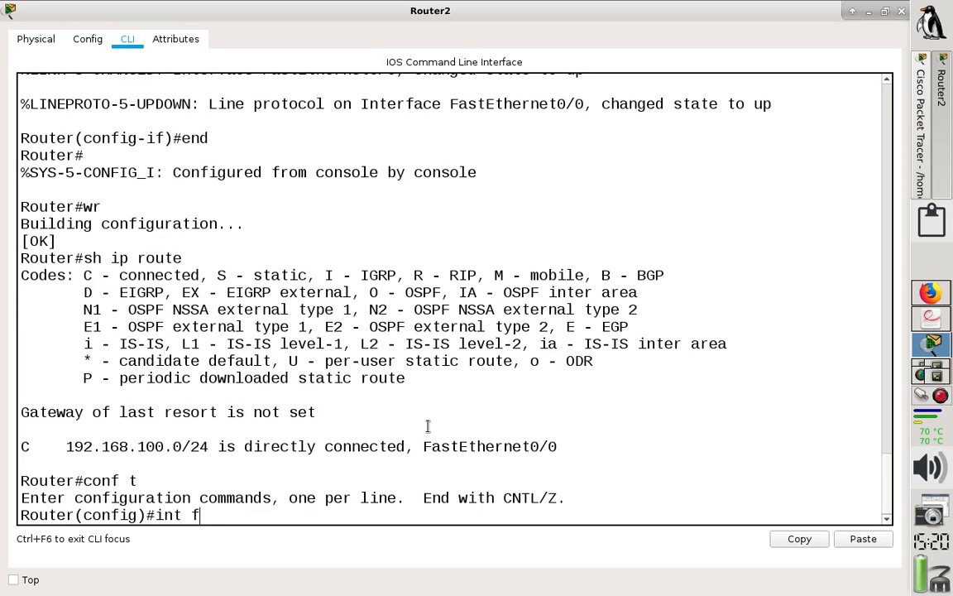
{"action": "type", "text": "1/0"}
{"action": "key", "text": "Return"}
{"action": "type", "text": "ip ad"}
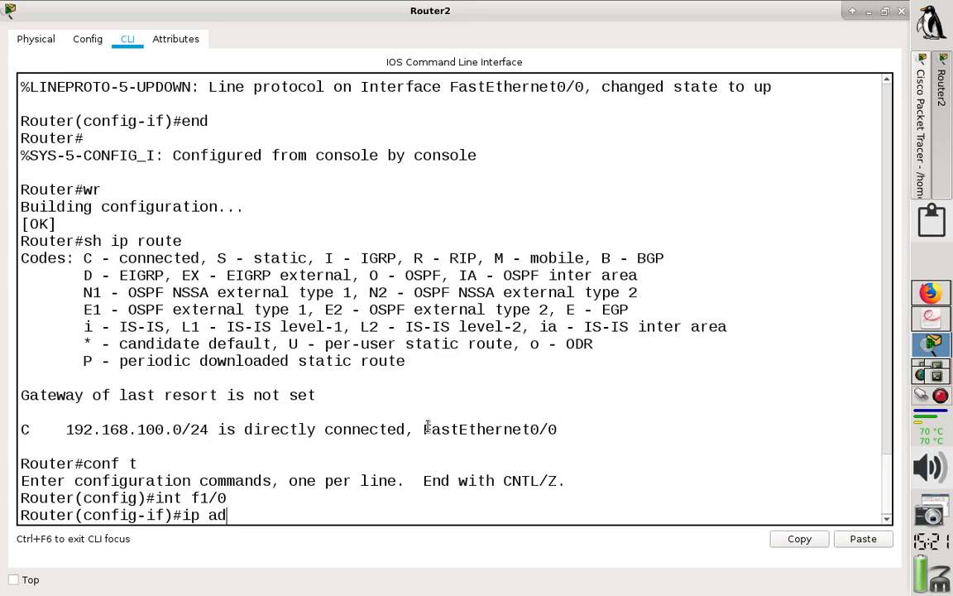
{"action": "type", "text": "d 10.0.0"}
{"action": "key", "text": "BackSpace"}
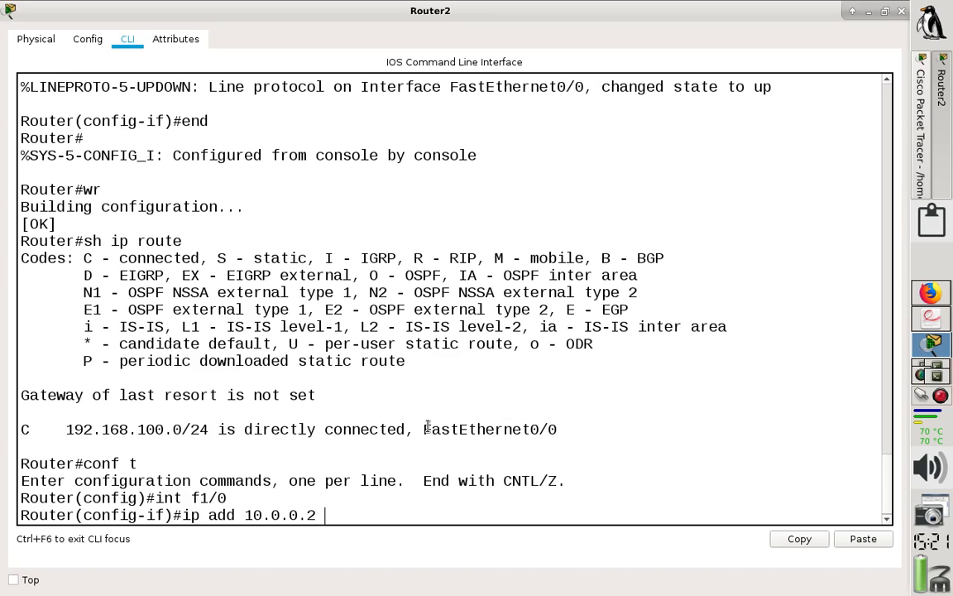
{"action": "type", "text": ".2 255.0.0.0"}
{"action": "key", "text": "Return"}
Step: Enable Router2's f1/0 interface with "no shut" and review the commands entered for it
{"action": "type", "text": "no"}
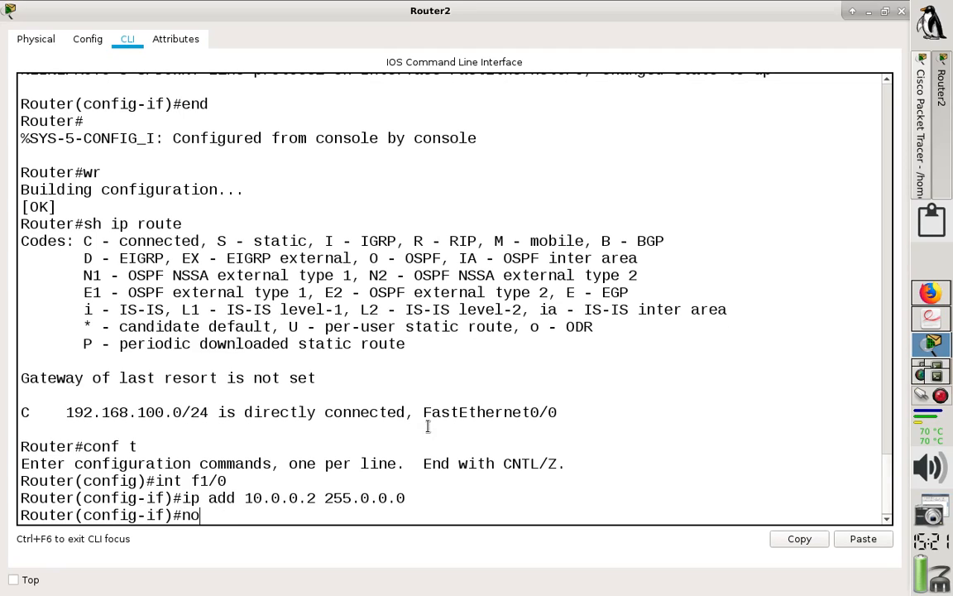
{"action": "type", "text": " shut"}
{"action": "key", "text": "Return"}
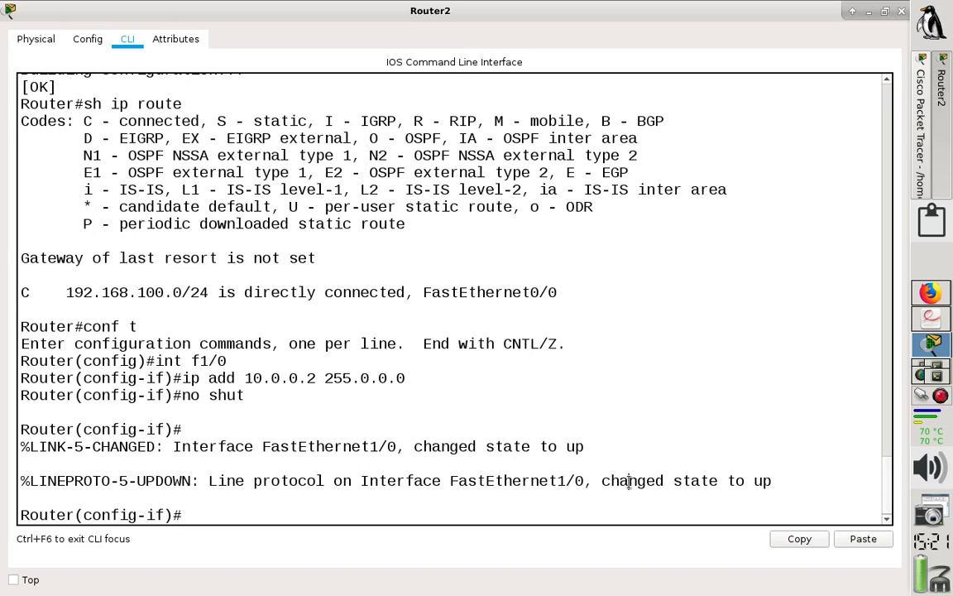
{"action": "left_click_drag", "start_coordinate": [629, 483], "coordinate": [333, 480]}
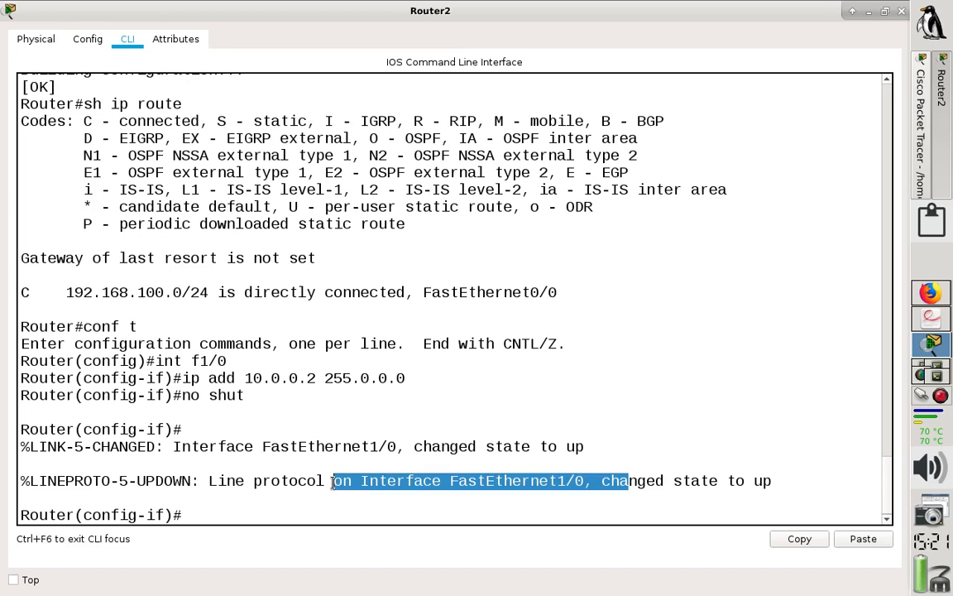
{"action": "left_click", "coordinate": [259, 394]}
{"action": "left_click_drag", "start_coordinate": [259, 395], "coordinate": [19, 359]}
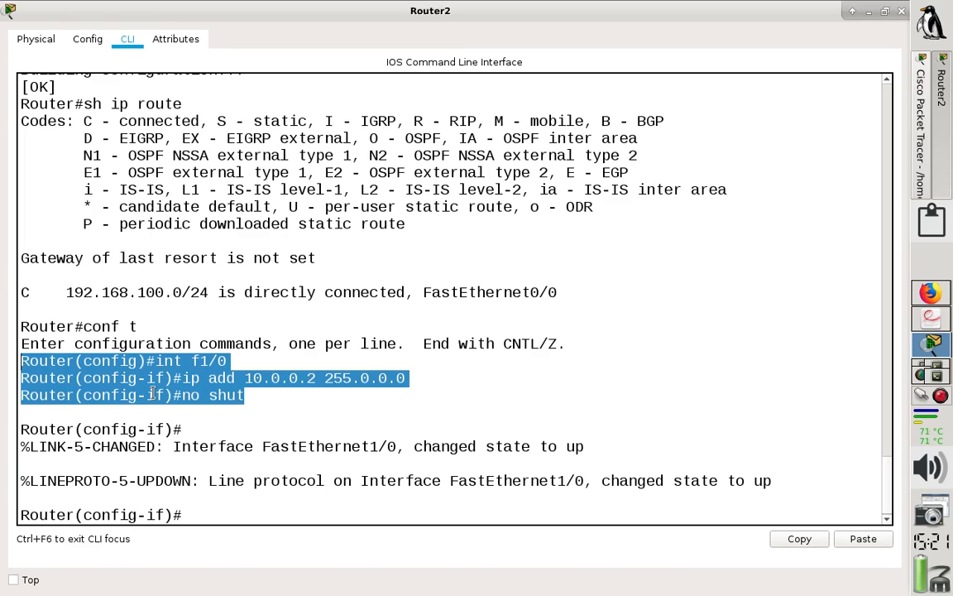
Step: Exit Router2's interface configuration with "end" and store the fiber link settings with "wr"
{"action": "left_click", "coordinate": [205, 519]}
{"action": "type", "text": "end"}
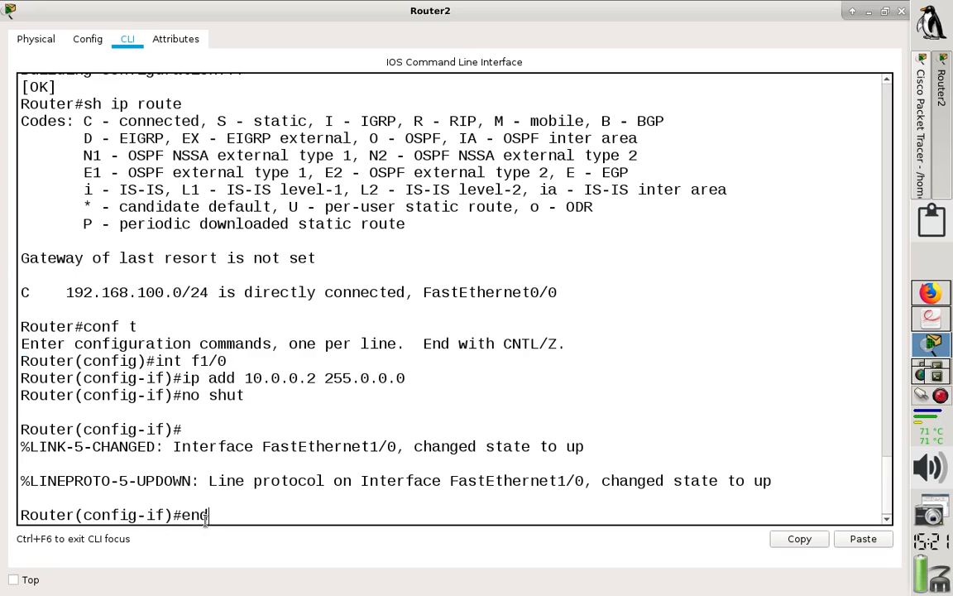
{"action": "key", "text": "Return"}
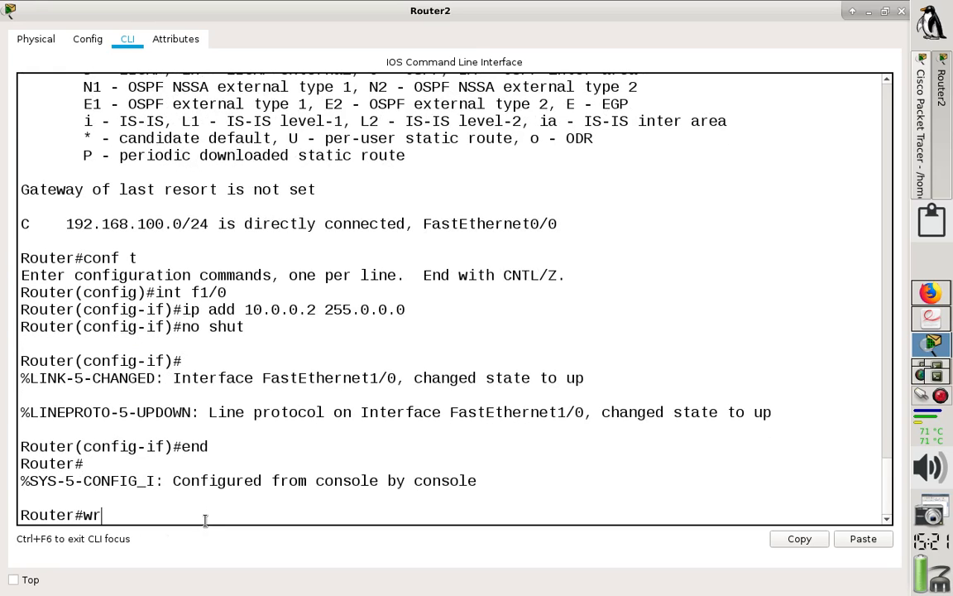
{"action": "type", "text": "wr"}
{"action": "key", "text": "Return"}
Step: Check Router2's connected networks with "sh ip route" and close the Router2 window
{"action": "type", "text": "s"}
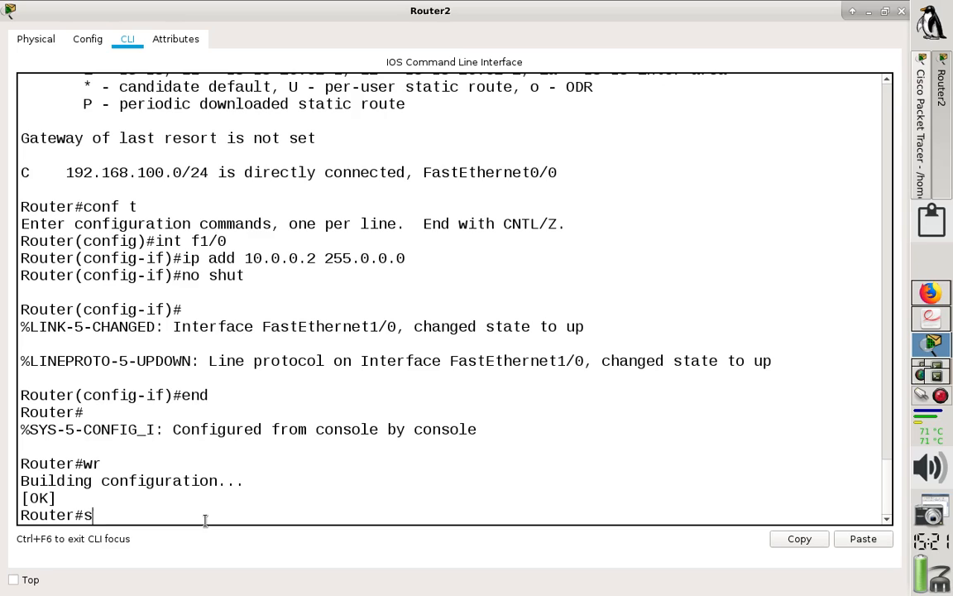
{"action": "type", "text": "h ip route"}
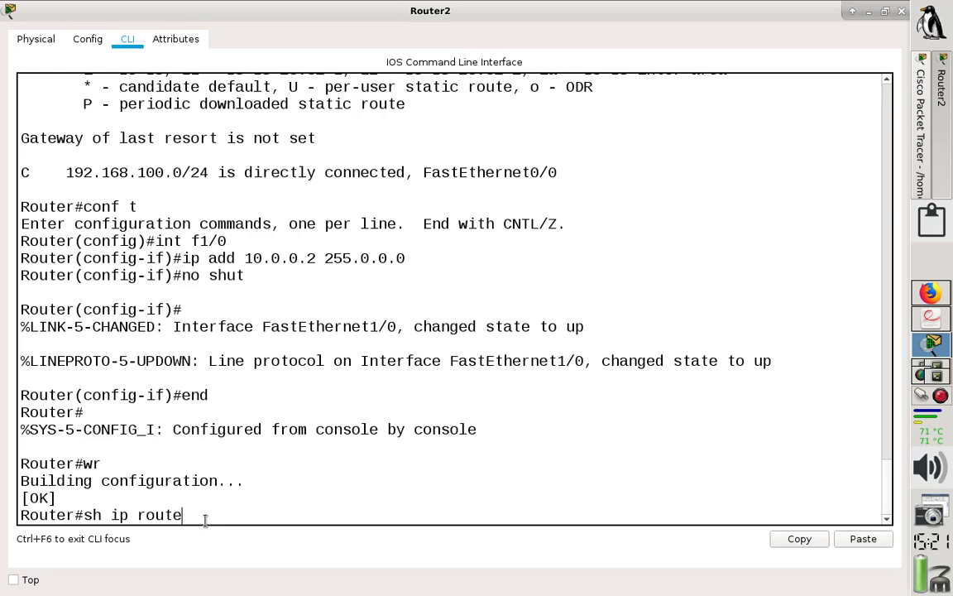
{"action": "key", "text": "Return"}
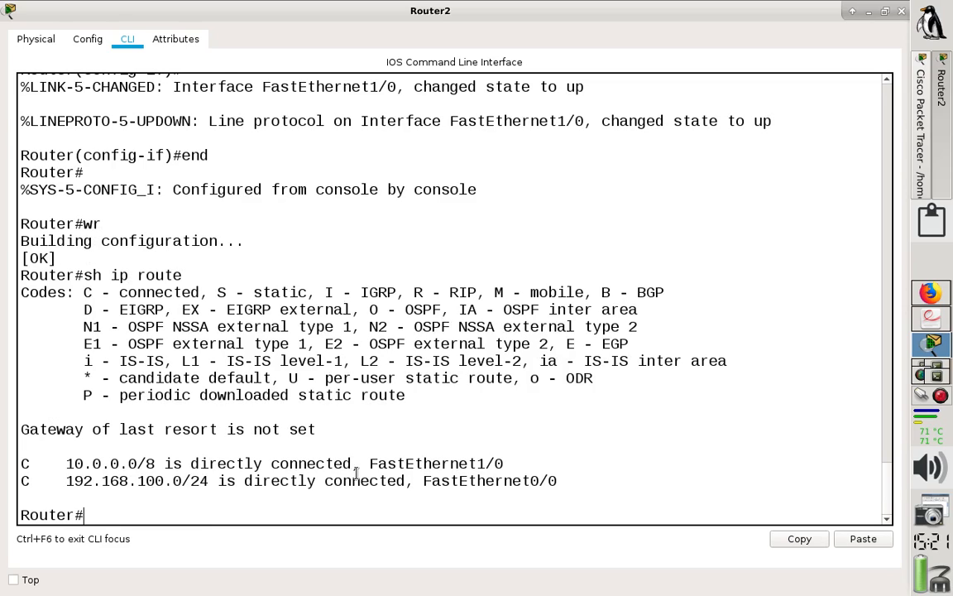
{"action": "left_click", "coordinate": [901, 12]}
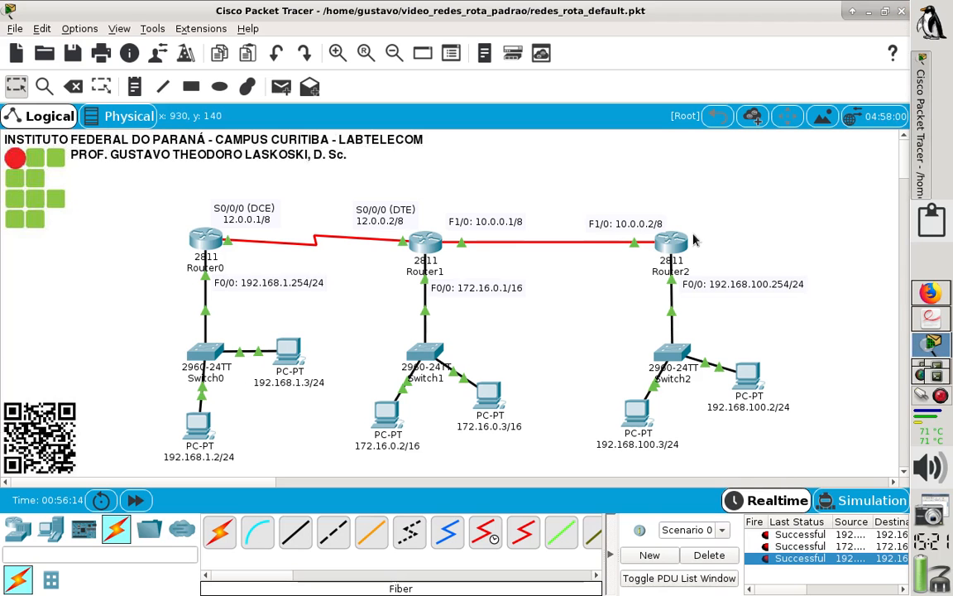
Step: Clear the old PDU test results and send a simple PDU from Router0 to Router1
{"action": "left_click", "coordinate": [709, 554]}
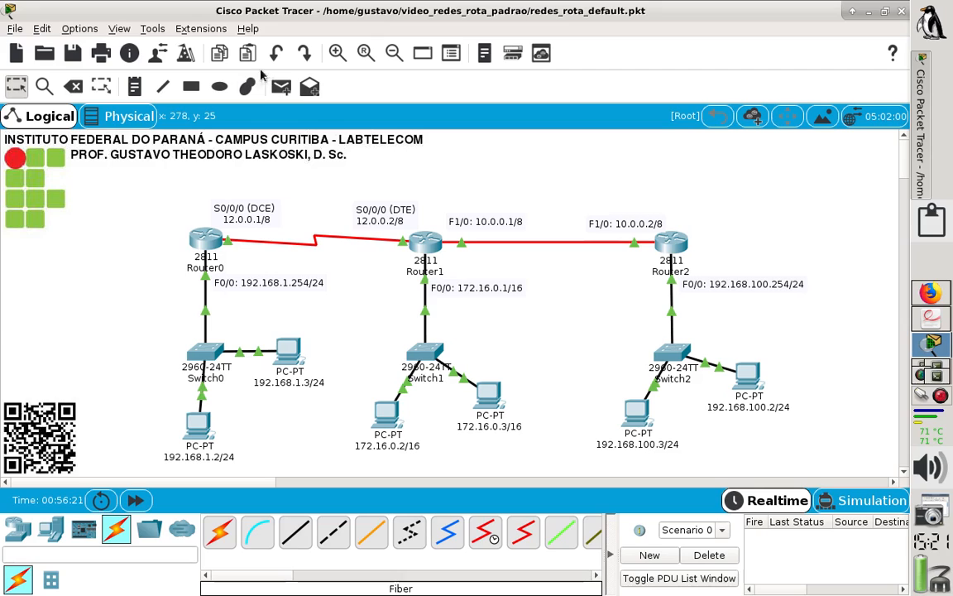
{"action": "left_click", "coordinate": [281, 86]}
{"action": "left_click", "coordinate": [217, 248]}
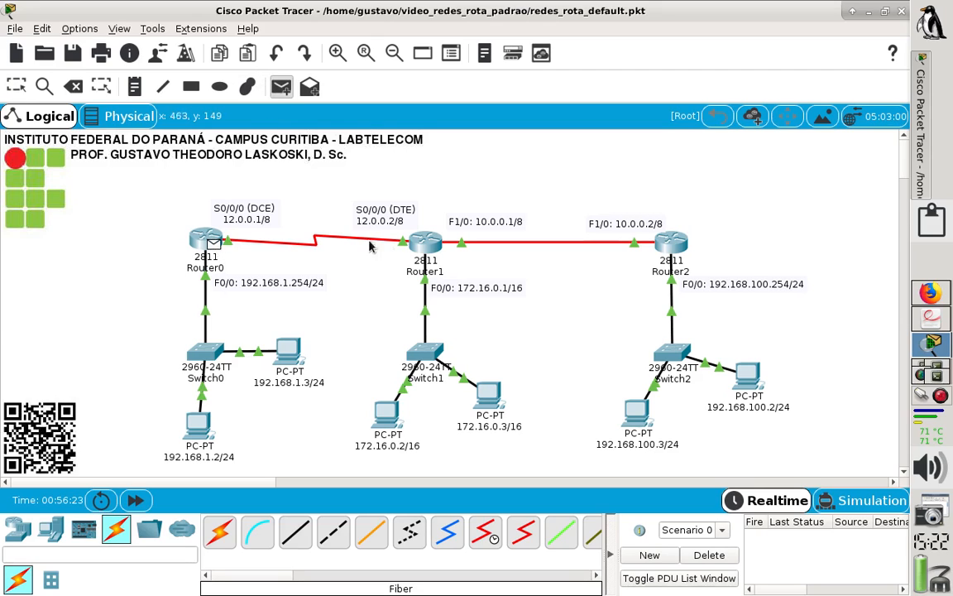
{"action": "left_click", "coordinate": [419, 242]}
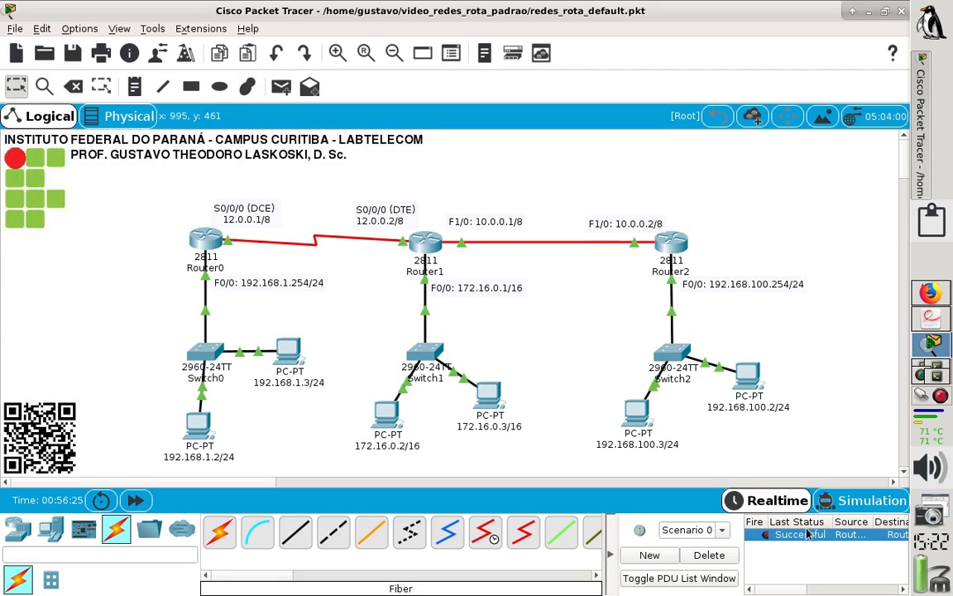
Step: Test the fiber link by sending a simple PDU from Router1 to Router2 twice
{"action": "left_click", "coordinate": [280, 86]}
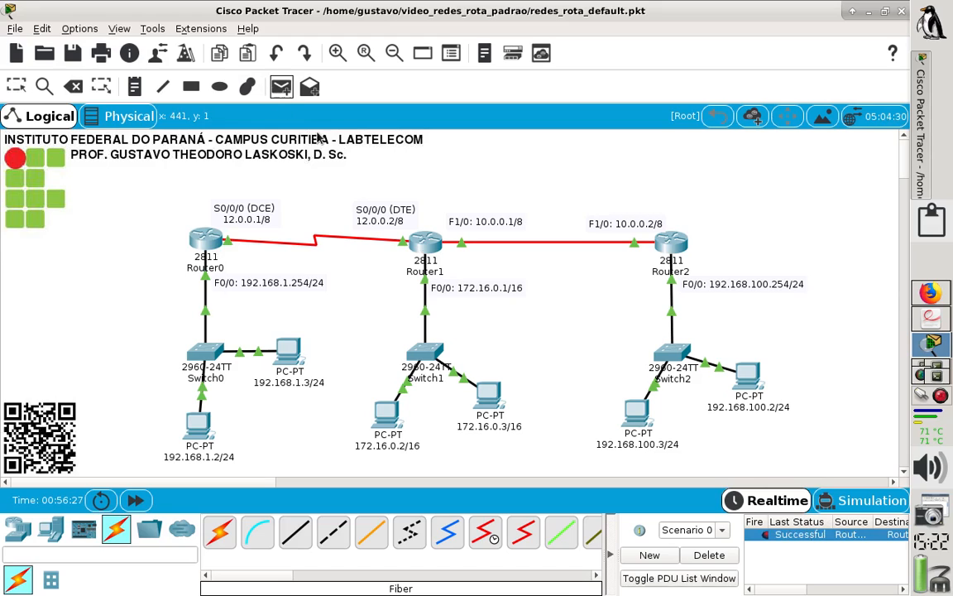
{"action": "left_click", "coordinate": [426, 241]}
{"action": "left_click", "coordinate": [674, 239]}
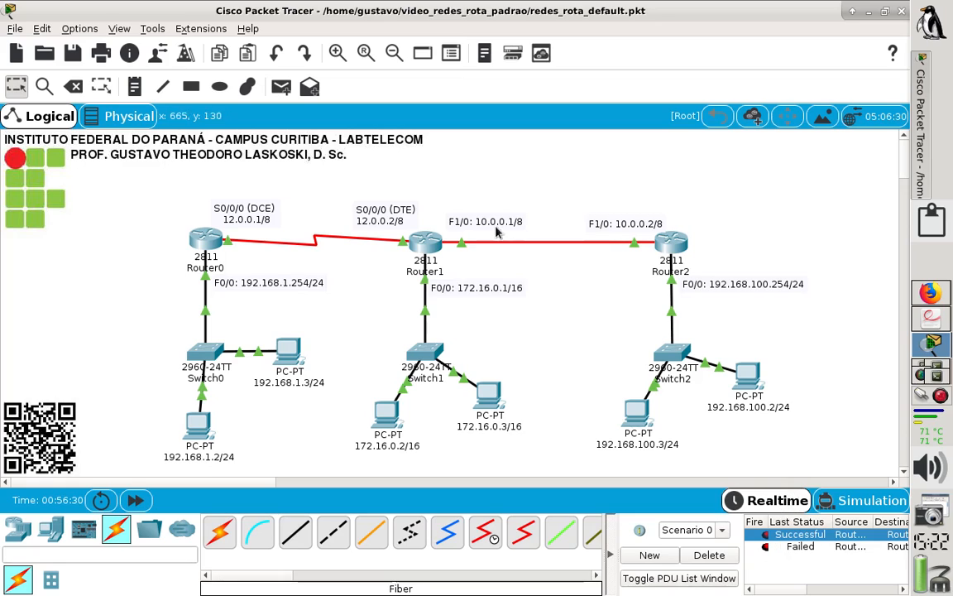
{"action": "left_click", "coordinate": [280, 86]}
{"action": "left_click", "coordinate": [435, 239]}
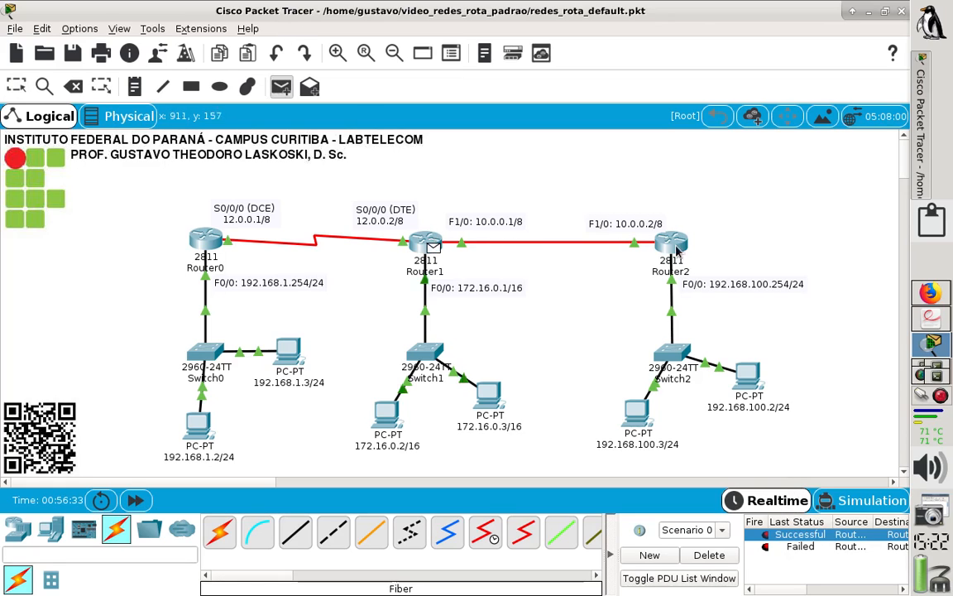
{"action": "left_click", "coordinate": [671, 241]}
Step: Test the reverse direction by sending a simple PDU from Router2 to Router1
{"action": "left_click", "coordinate": [280, 86]}
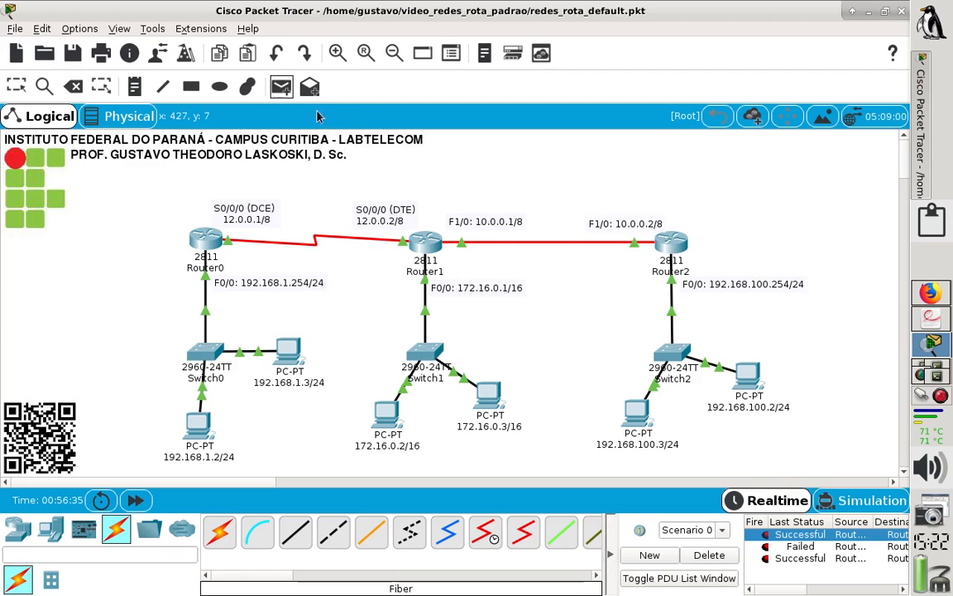
{"action": "left_click", "coordinate": [659, 245]}
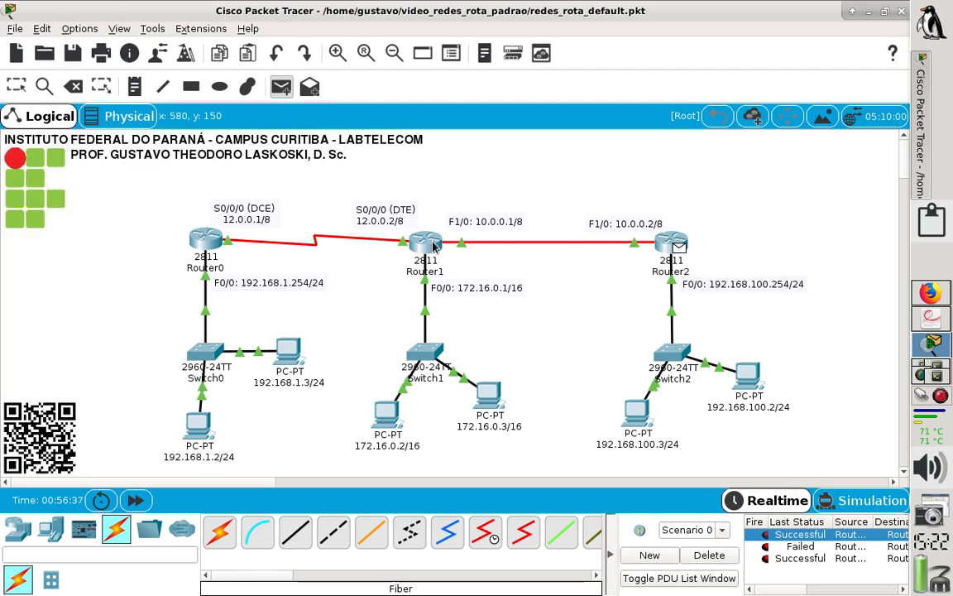
{"action": "left_click", "coordinate": [423, 242]}
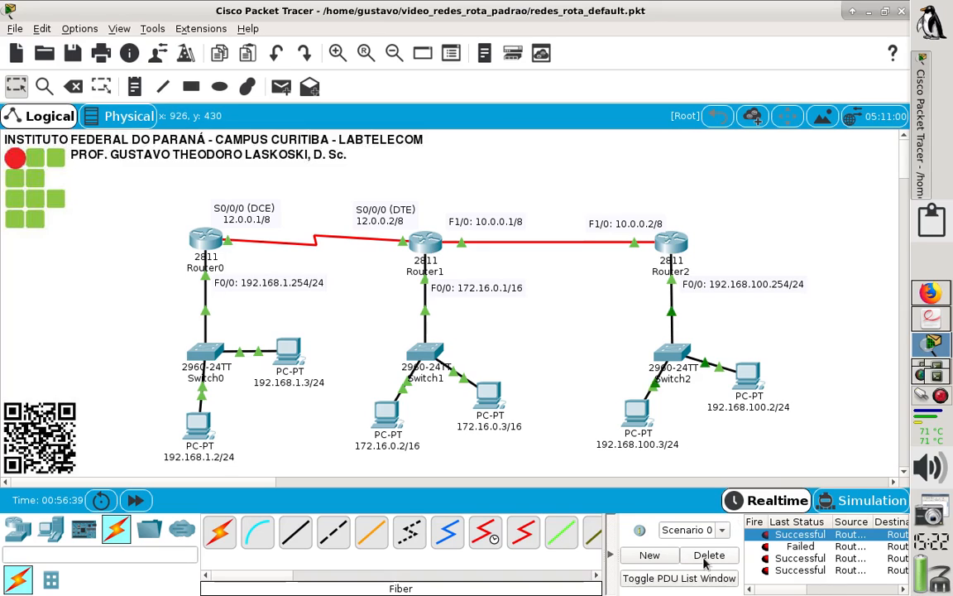
Step: Clear the PDU list and send a simple PDU twice from PC 192.168.1.2/24 to PC 172.16.0.2/16
{"action": "left_click", "coordinate": [280, 86]}
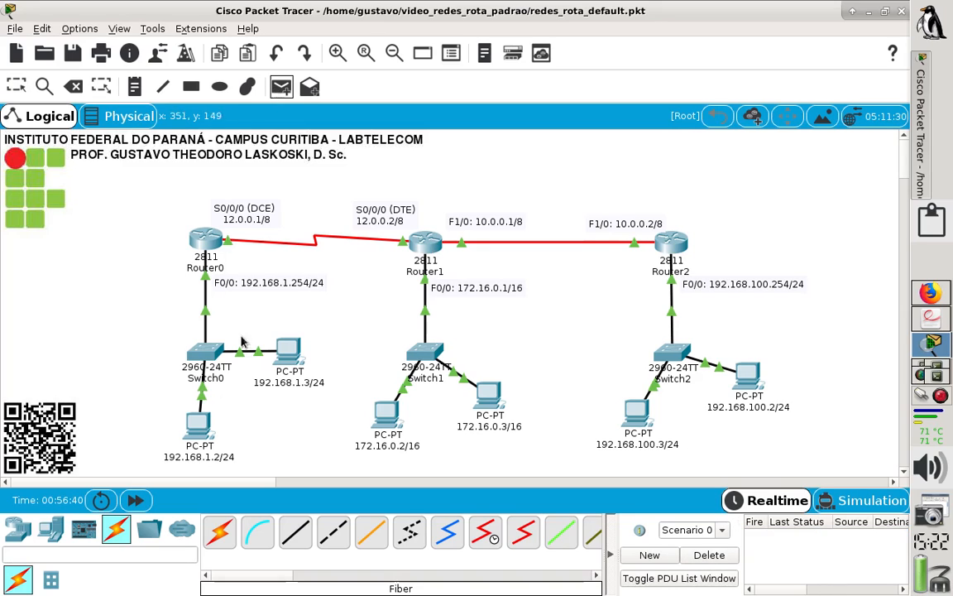
{"action": "left_click", "coordinate": [197, 422]}
{"action": "left_click", "coordinate": [400, 420]}
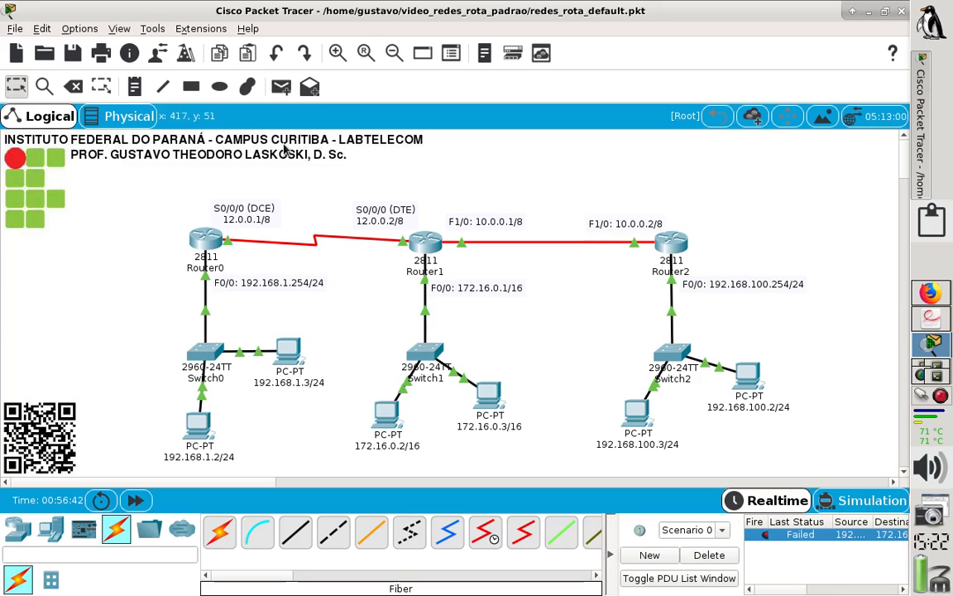
{"action": "left_click", "coordinate": [197, 421]}
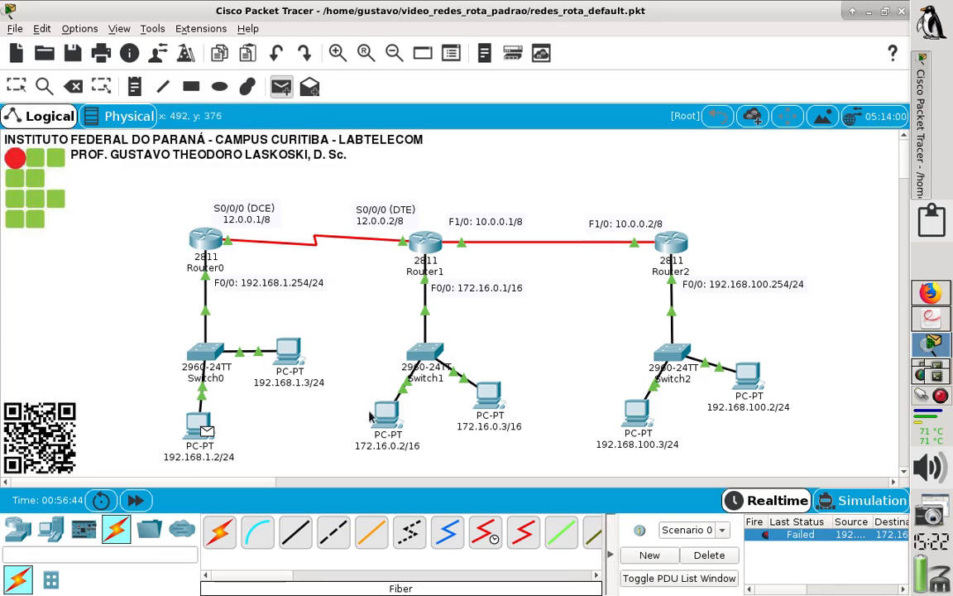
{"action": "key", "text": "Escape"}
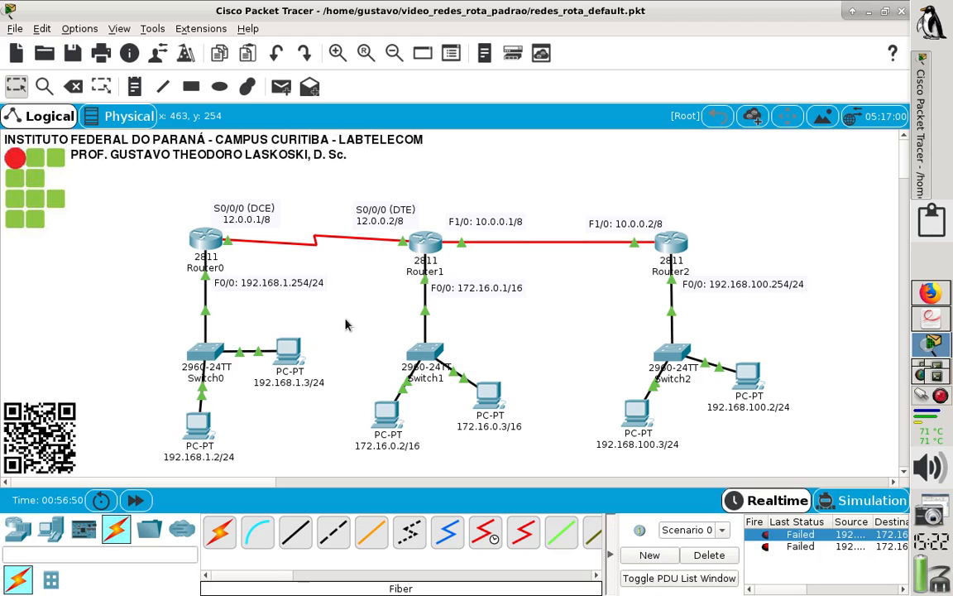
Step: Consult the lab worksheet PDF, switch to notes.txt in the terminal and add blank lines below the SERIAL DCE commands
{"action": "left_click", "coordinate": [927, 329]}
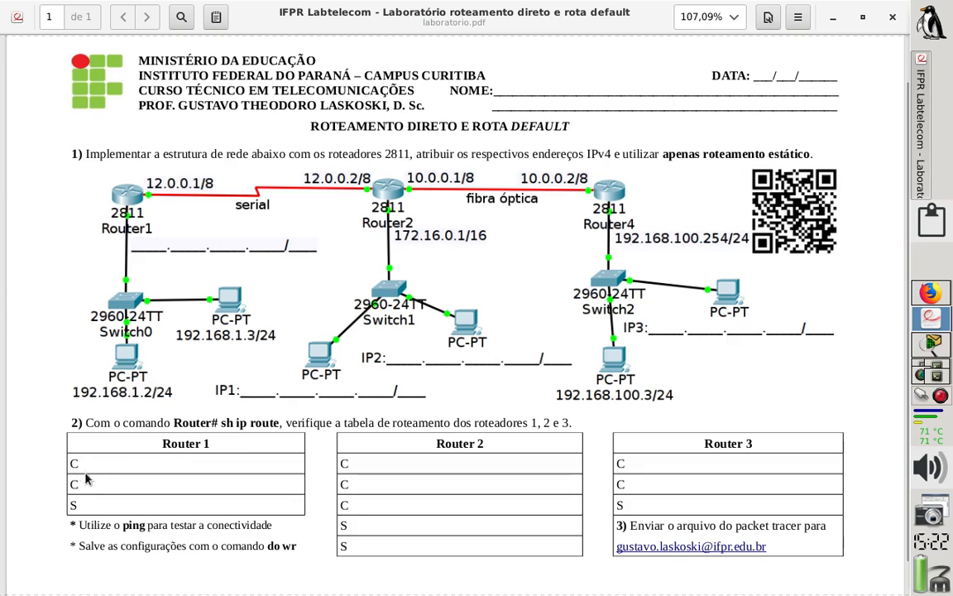
{"action": "left_click", "coordinate": [932, 308]}
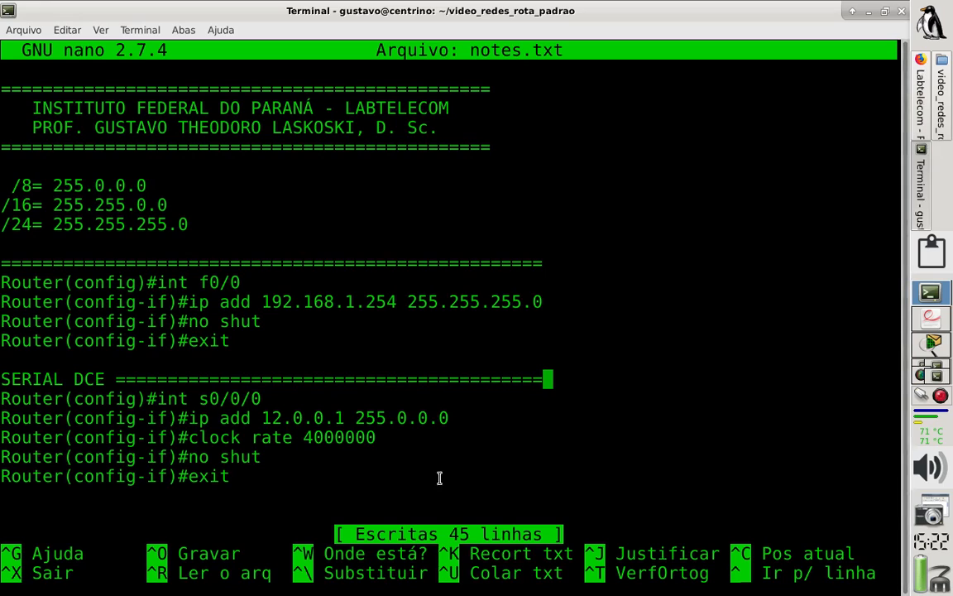
{"action": "key", "text": "Down"}
{"action": "key", "text": "Down"}
{"action": "key", "text": "Down"}
{"action": "key", "text": "Down"}
{"action": "key", "text": "Down"}
{"action": "key", "text": "Return"}
{"action": "key", "text": "Return"}
{"action": "key", "text": "Return"}
{"action": "key", "text": "Return"}
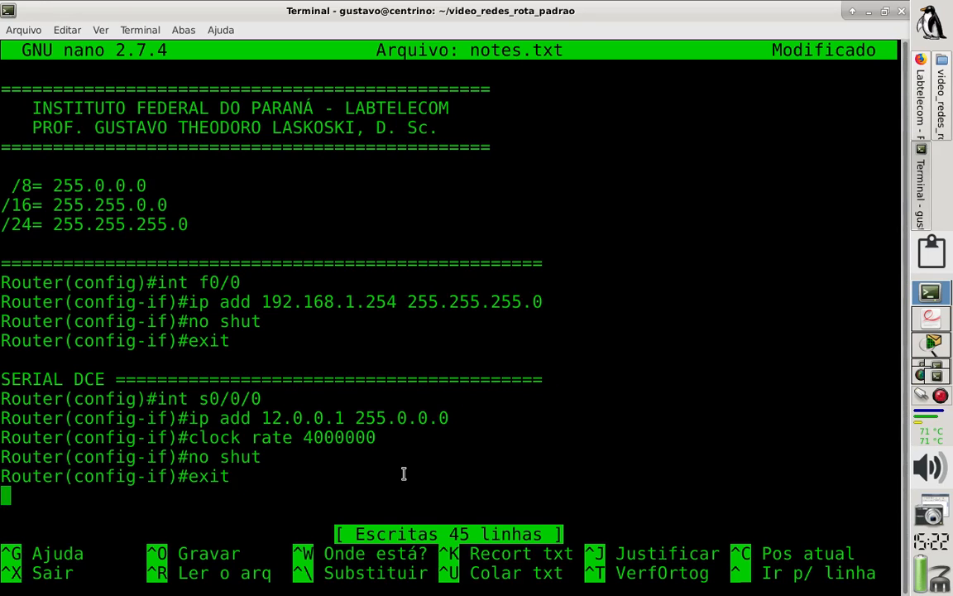
{"action": "key", "text": "Return"}
{"action": "key", "text": "Up"}
{"action": "key", "text": "Up"}
{"action": "key", "text": "Up"}
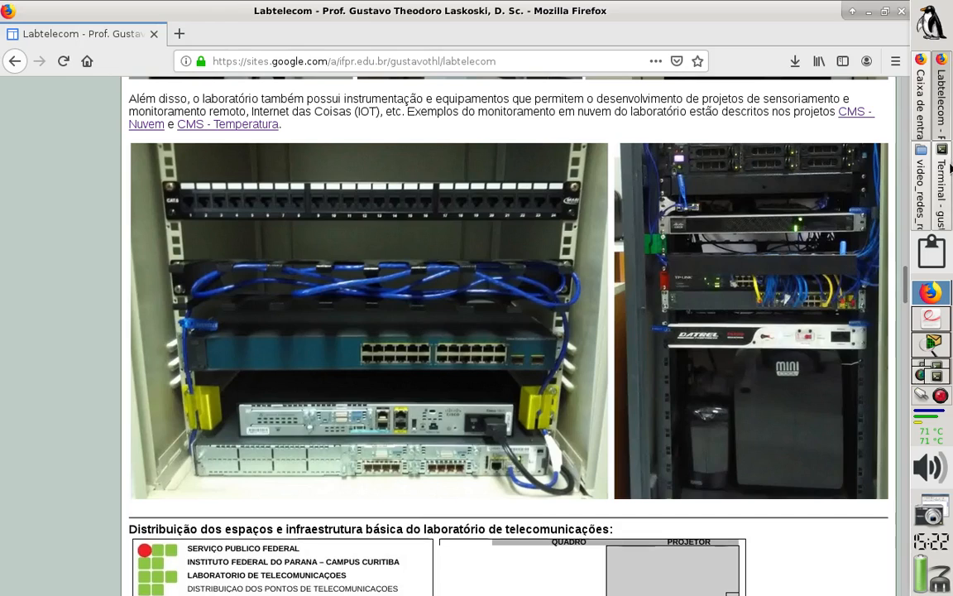
Step: Return to notes.txt in the terminal and add a full-width separator line of equals signs below the SERIAL DCE block
{"action": "left_click", "coordinate": [945, 184]}
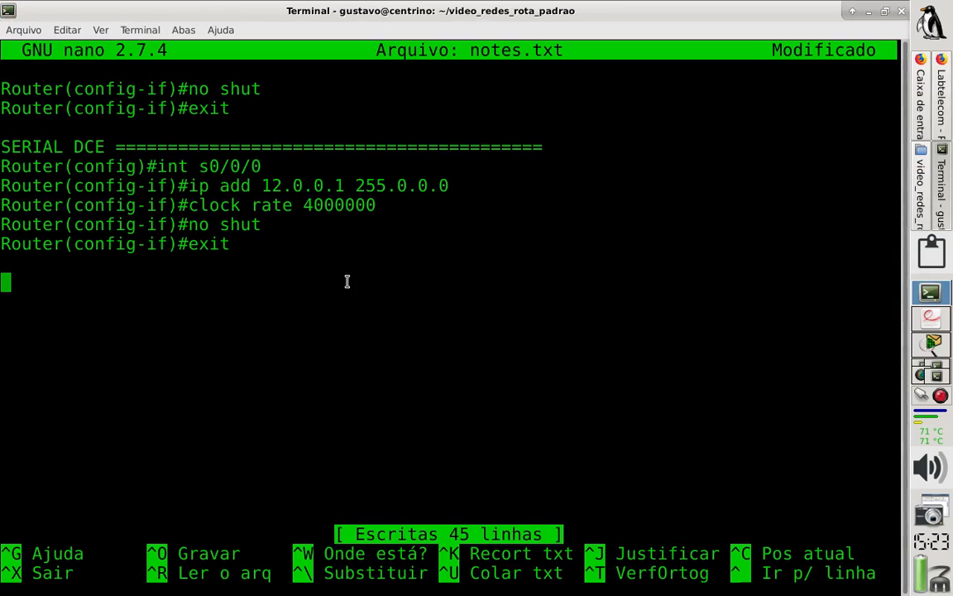
{"action": "type", "text": "=================="}
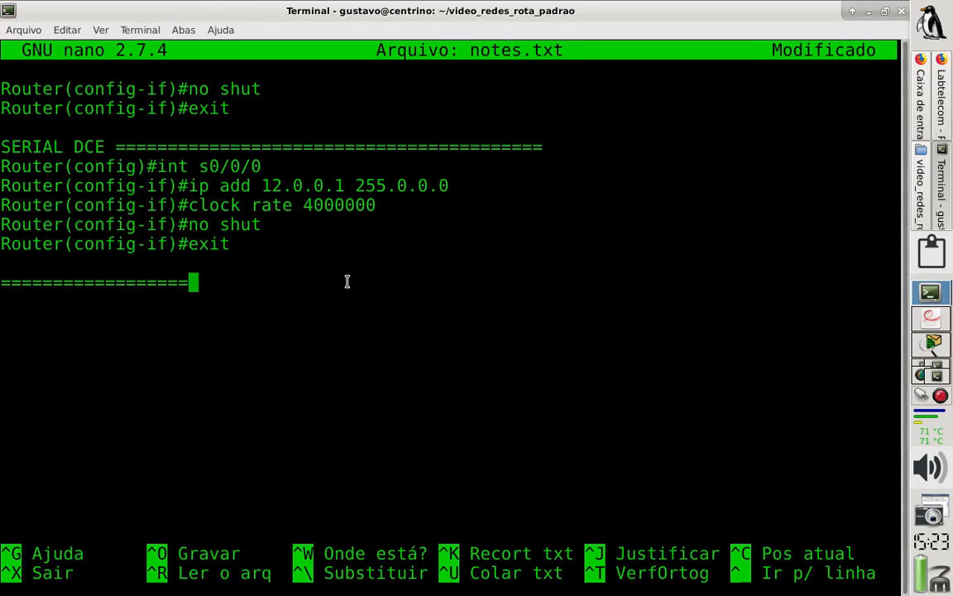
{"action": "type", "text": "========="}
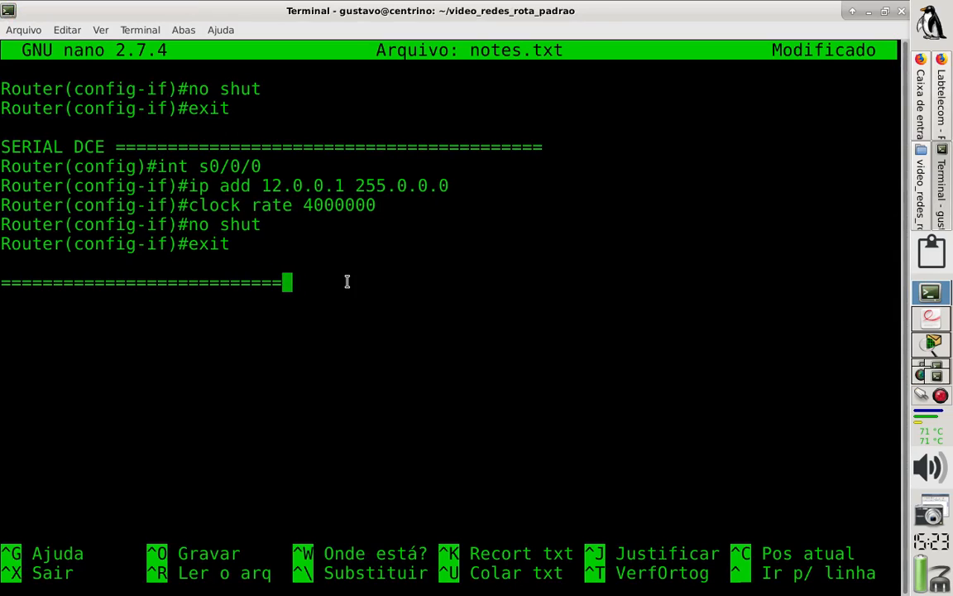
{"action": "type", "text": "============================="}
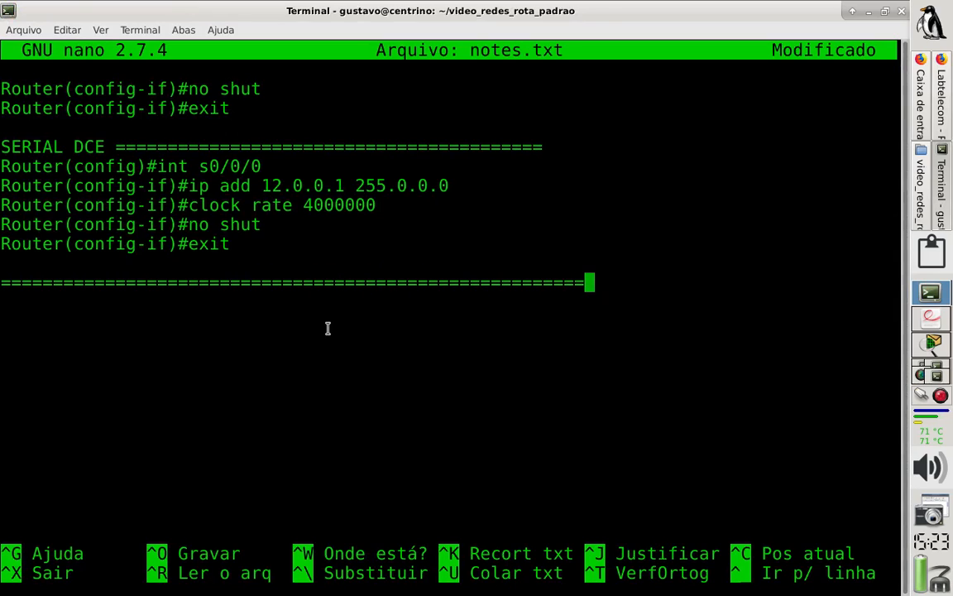
Step: Adjust the length of the equals-sign separator in notes.txt so it ends level with the SERIAL DCE heading line
{"action": "type", "text": "========="}
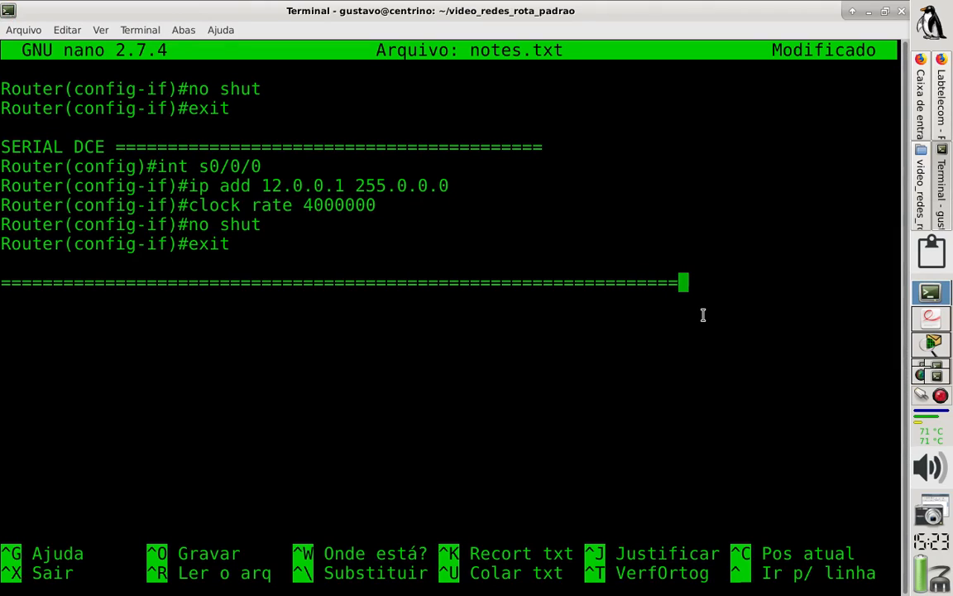
{"action": "key", "text": "BackSpace"}
{"action": "key", "text": "BackSpace"}
{"action": "key", "text": "BackSpace"}
{"action": "key", "text": "BackSpace"}
{"action": "key", "text": "BackSpace"}
{"action": "key", "text": "BackSpace"}
{"action": "key", "text": "BackSpace"}
{"action": "key", "text": "BackSpace"}
{"action": "key", "text": "BackSpace"}
{"action": "key", "text": "BackSpace"}
{"action": "key", "text": "BackSpace"}
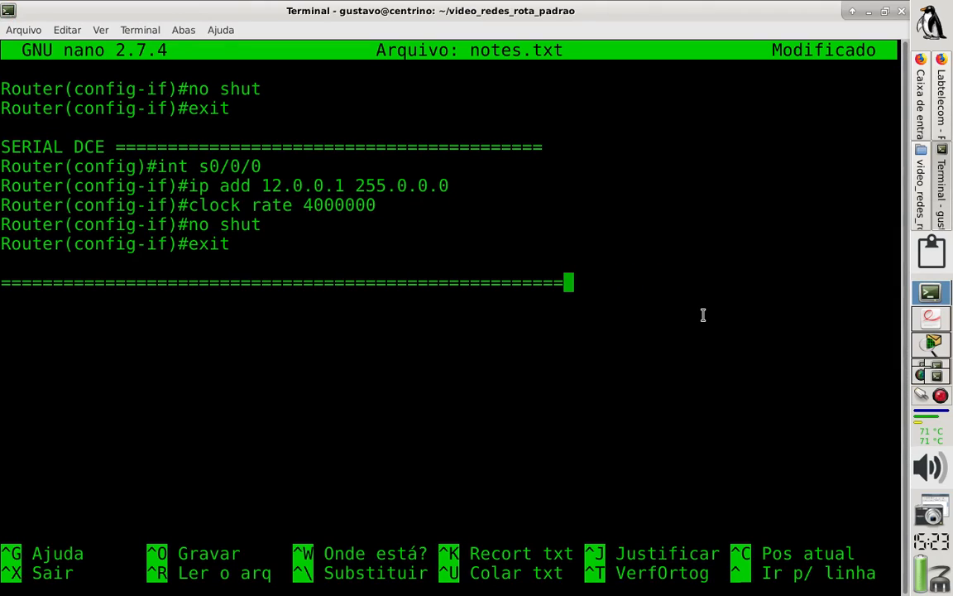
{"action": "key", "text": "BackSpace"}
{"action": "key", "text": "BackSpace"}
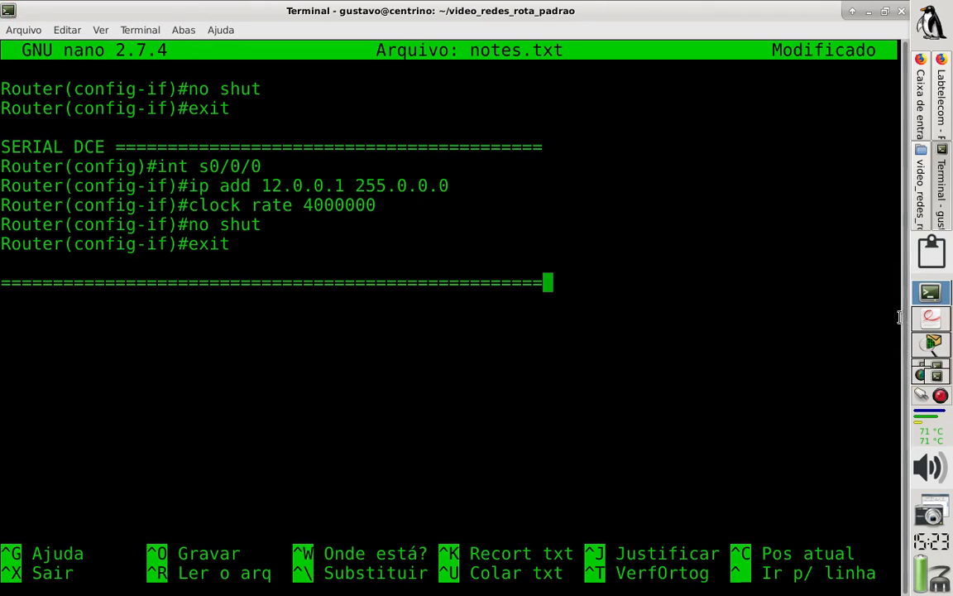
Step: Switch to Packet Tracer, open Router0's CLI in a maximized window, enter privileged mode and run sh ip route
{"action": "left_click", "coordinate": [931, 342]}
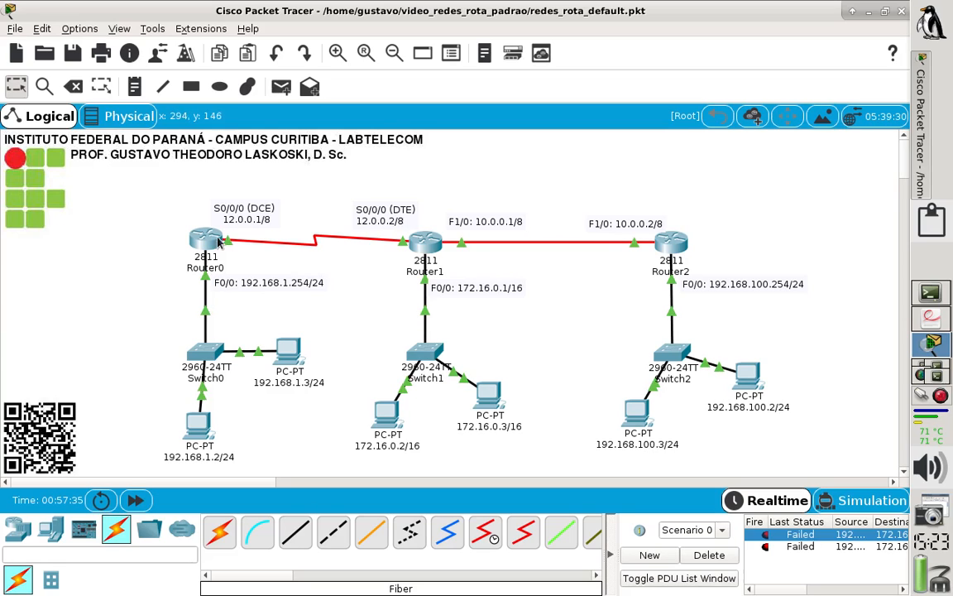
{"action": "left_click", "coordinate": [199, 241]}
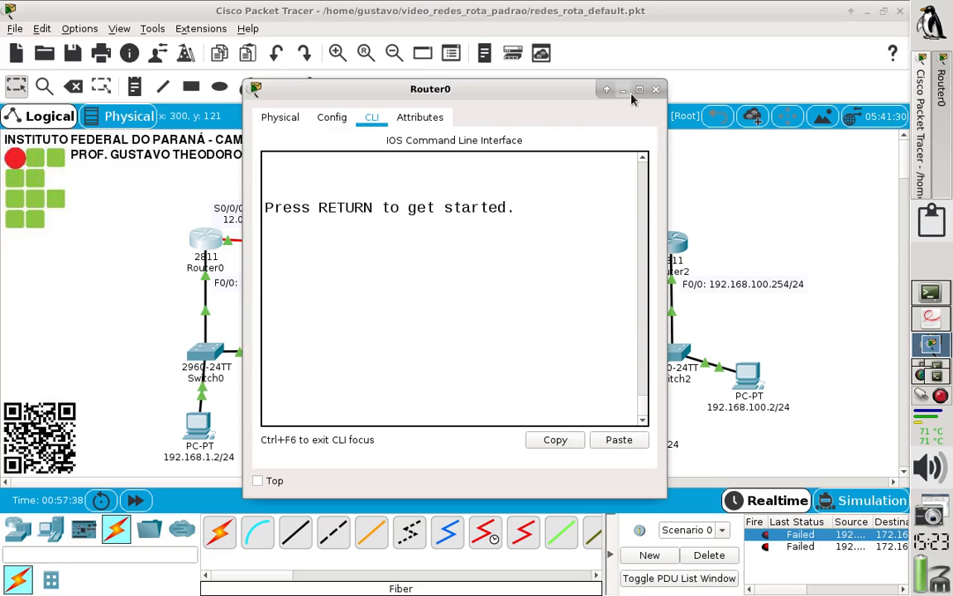
{"action": "left_click", "coordinate": [638, 89]}
{"action": "key", "text": "Return"}
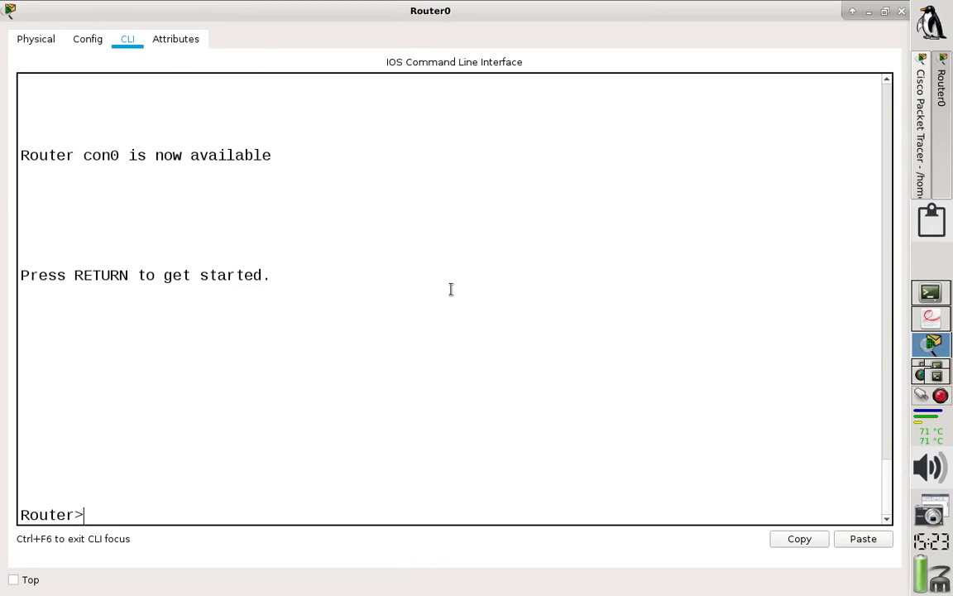
{"action": "type", "text": "en"}
{"action": "key", "text": "Return"}
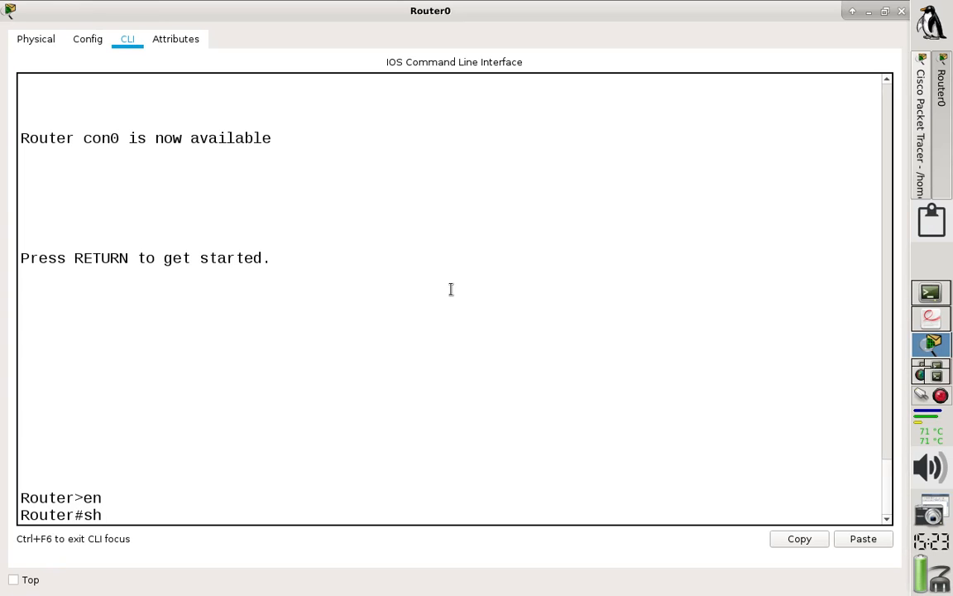
{"action": "type", "text": "sh ip route"}
{"action": "key", "text": "Return"}
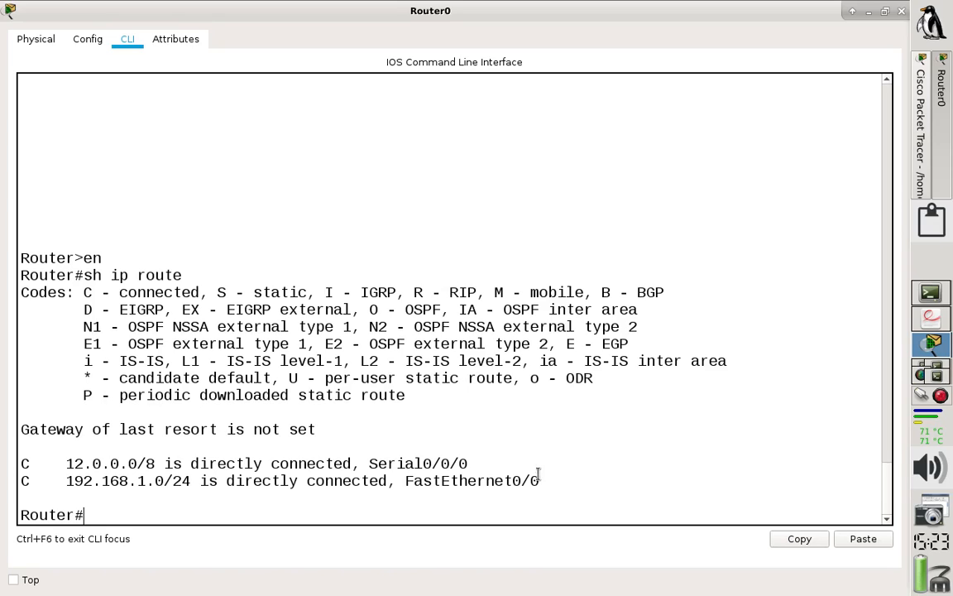
Step: Copy Router0's two directly connected route lines and paste them below the separator in notes.txt in the terminal
{"action": "left_click_drag", "start_coordinate": [539, 481], "coordinate": [8, 468]}
{"action": "key", "text": "ctrl+c"}
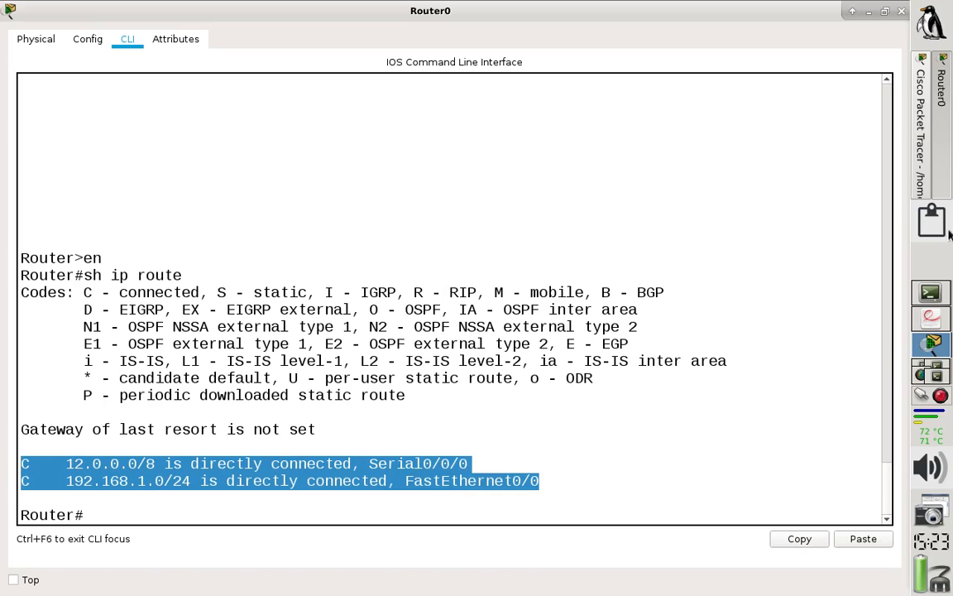
{"action": "left_click", "coordinate": [925, 292]}
{"action": "key", "text": "Return"}
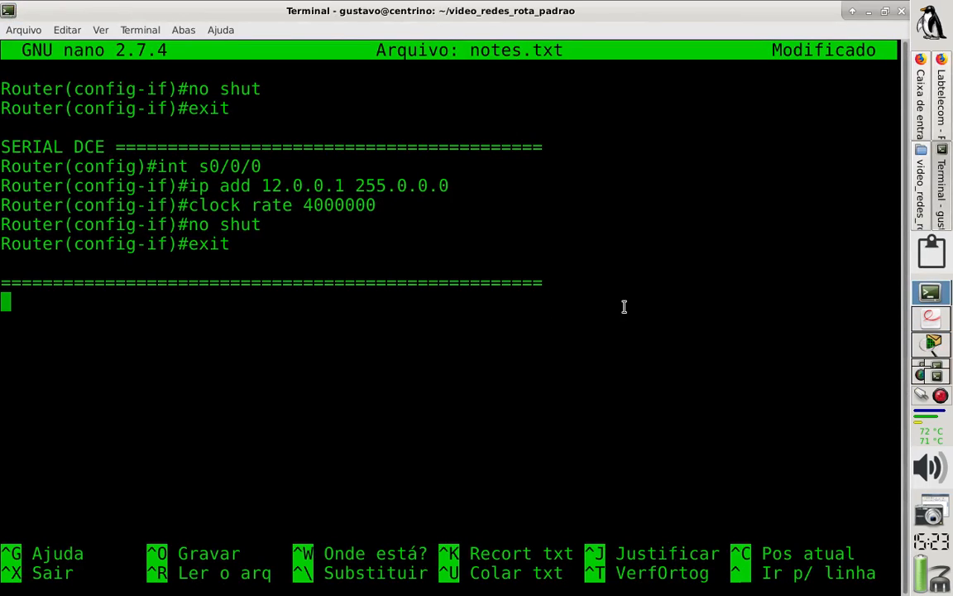
{"action": "key", "text": "ctrl+shift+v"}
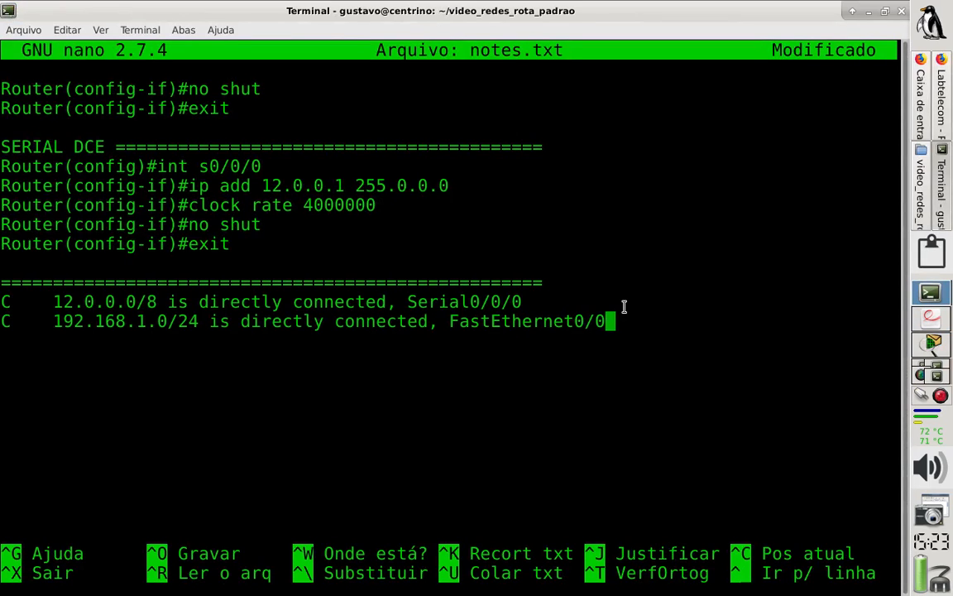
Step: Lengthen the separator to match the longest route line and insert a ROUTER0 heading below it
{"action": "key", "text": "Up"}
{"action": "key", "text": "Up"}
{"action": "type", "text": "======"}
{"action": "key", "text": "Return"}
{"action": "type", "text": "ROUTE"}
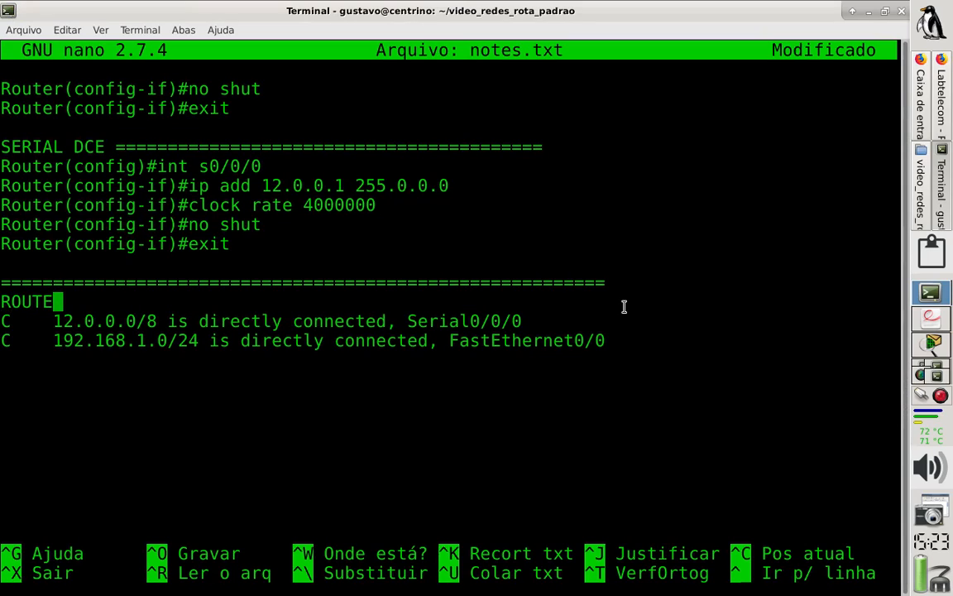
{"action": "type", "text": "R0"}
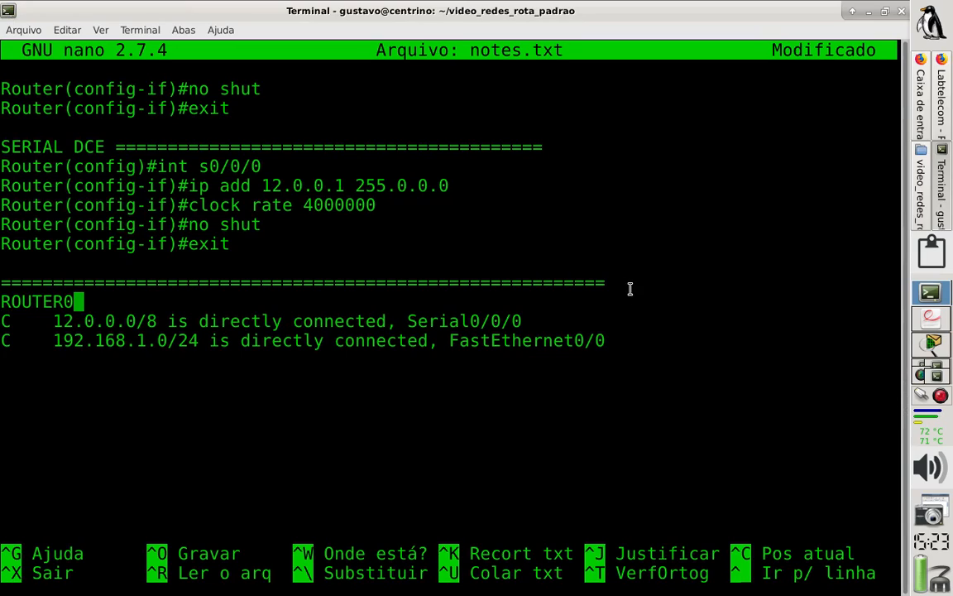
Step: Copy the separator's equals signs onto the end of the ROUTER0 heading and delete the original separator line
{"action": "left_click_drag", "start_coordinate": [627, 283], "coordinate": [2, 281]}
{"action": "key", "text": "ctrl+c"}
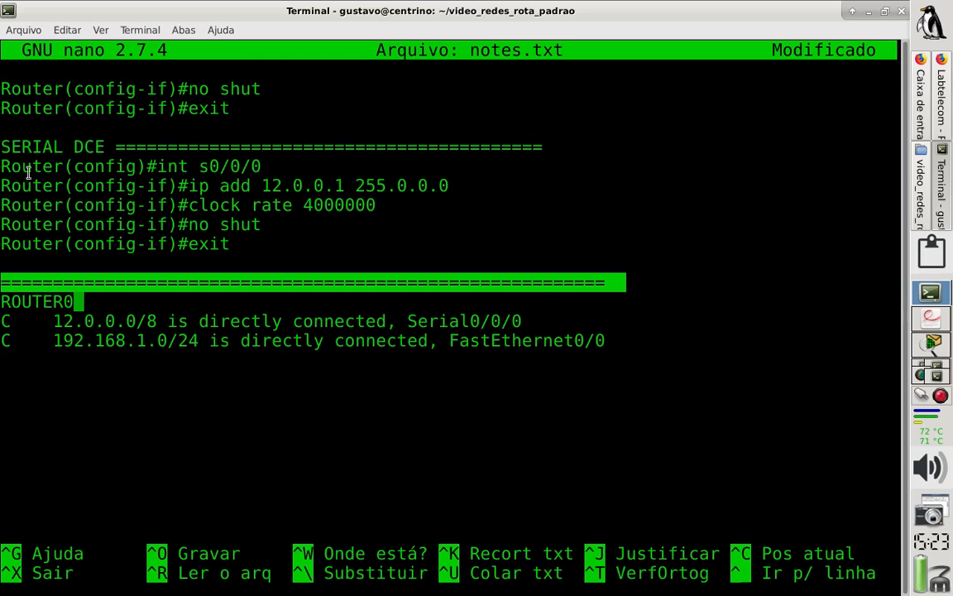
{"action": "left_click", "coordinate": [66, 30]}
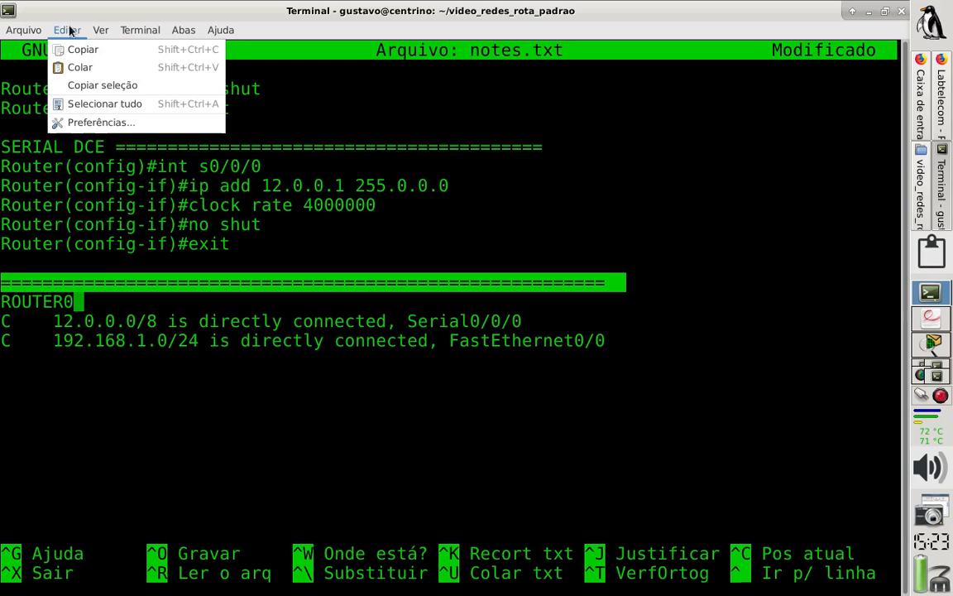
{"action": "left_click", "coordinate": [103, 52]}
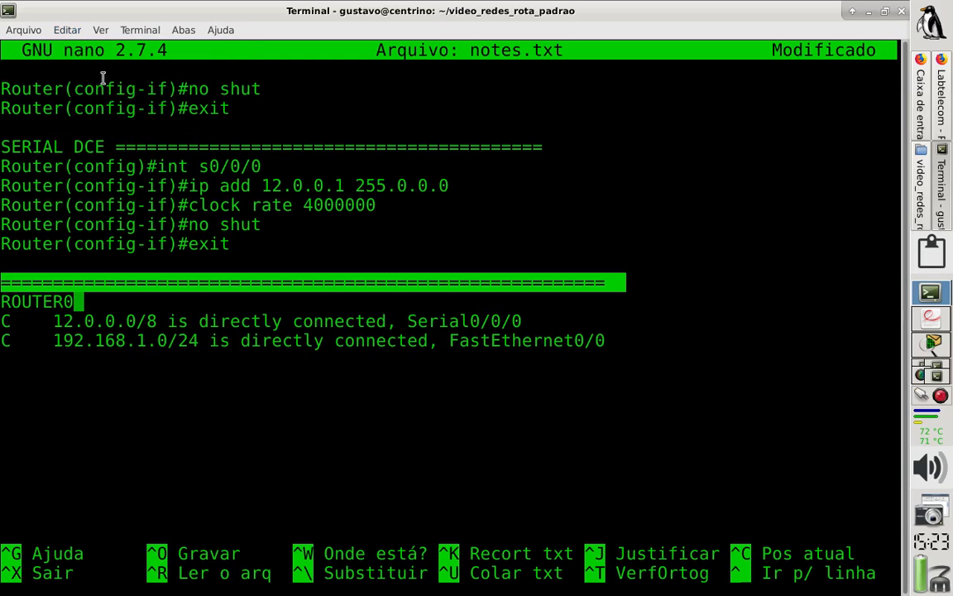
{"action": "left_click", "coordinate": [93, 305]}
{"action": "key", "text": "ctrl+shift+v"}
{"action": "key", "text": "Up"}
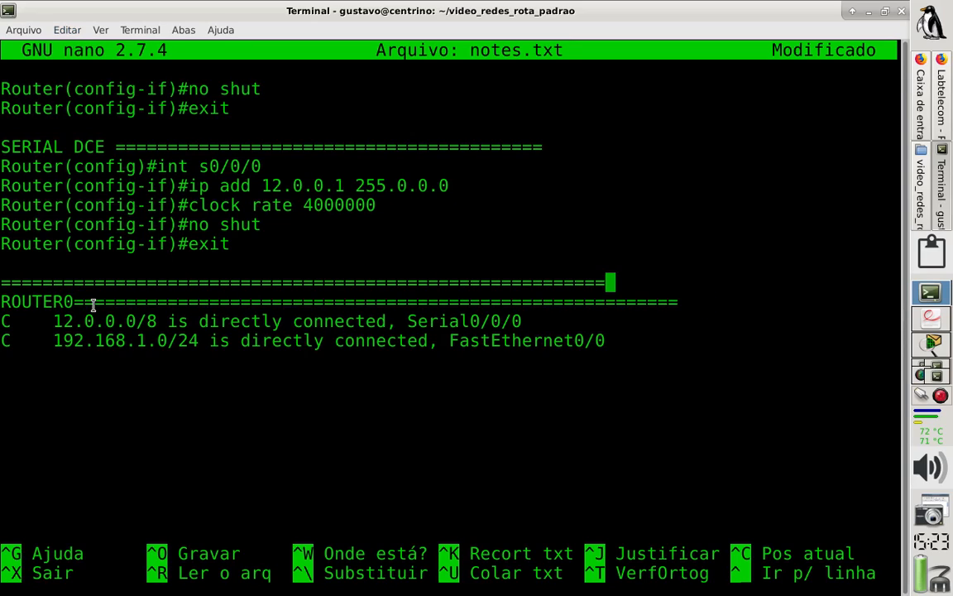
{"action": "key", "text": "ctrl+k"}
Step: Add a ROUTER1 heading followed by the equals-sign separator, one blank line below Router0's routes
{"action": "key", "text": "Down"}
{"action": "key", "text": "Down"}
{"action": "key", "text": "Down"}
{"action": "key", "text": "Down"}
{"action": "key", "text": "Down"}
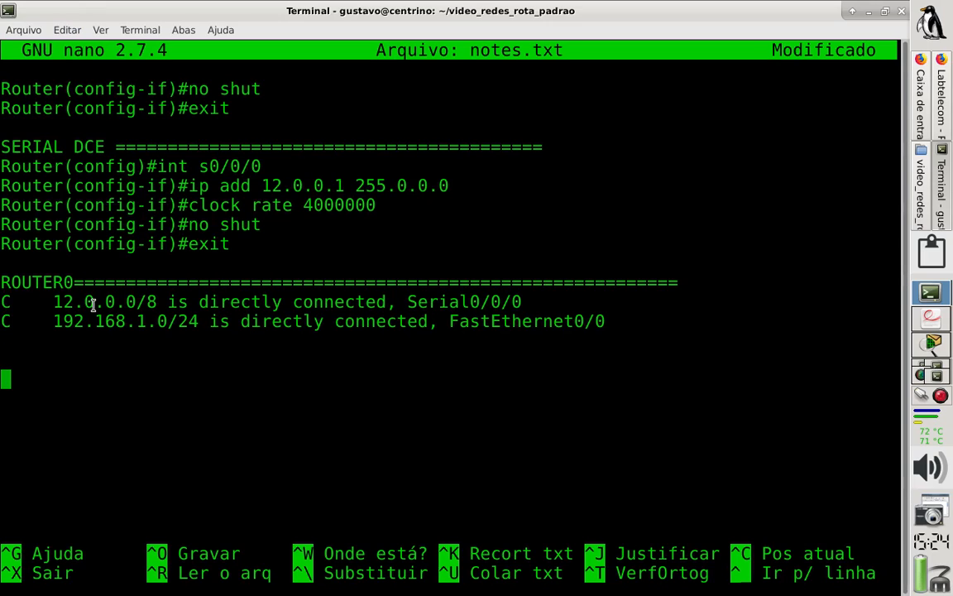
{"action": "type", "text": "ROUTE"}
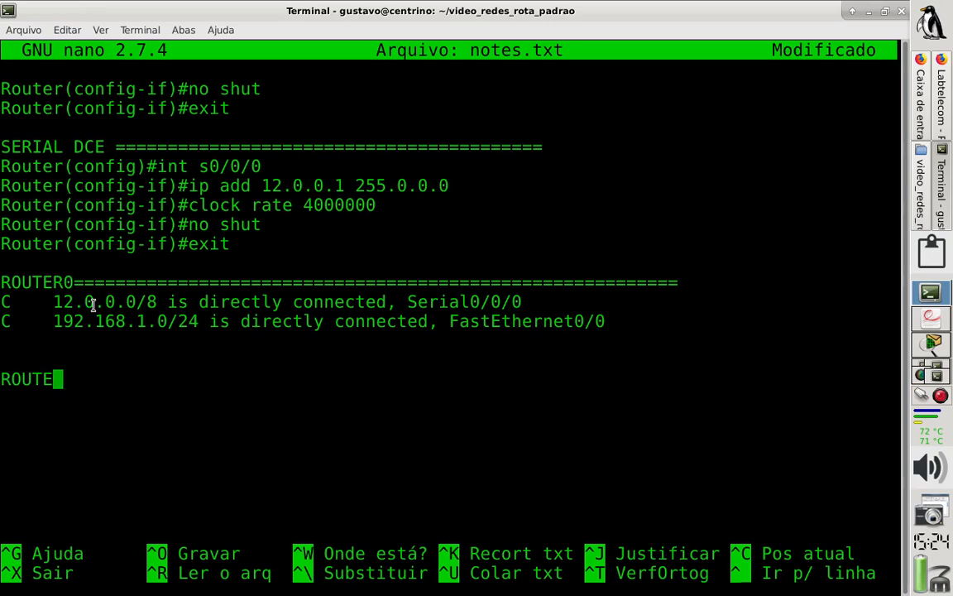
{"action": "type", "text": "R1"}
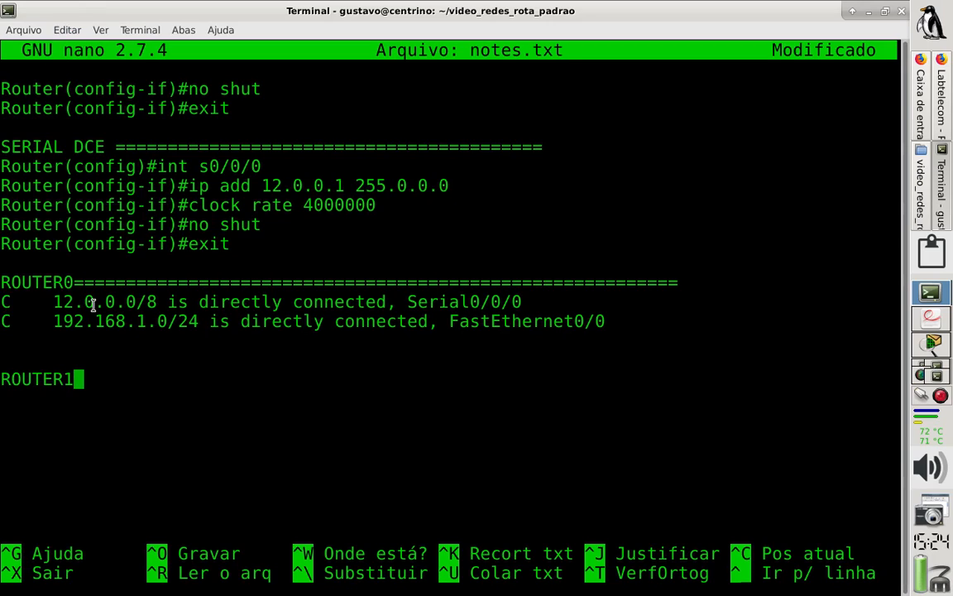
{"action": "key", "text": "ctrl+shift+v"}
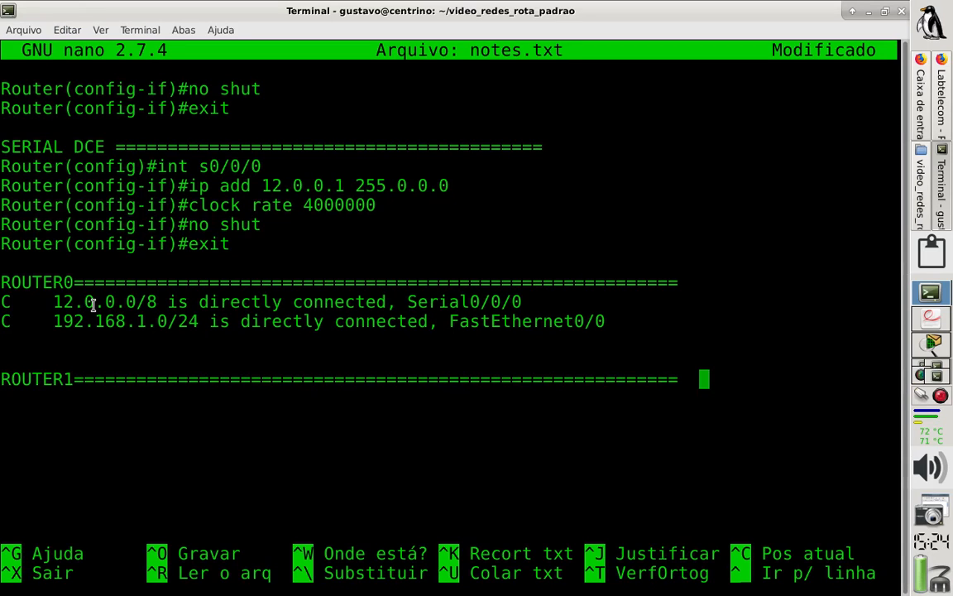
{"action": "key", "text": "Up"}
{"action": "key", "text": "BackSpace"}
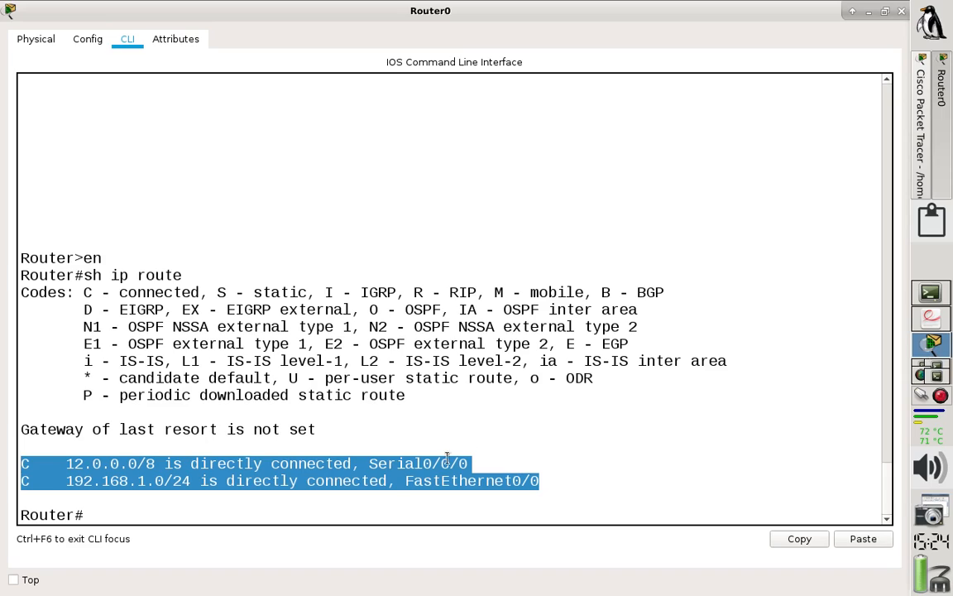
Step: Return to Router0's CLI in Packet Tracer, save its configuration with wr and close the router window
{"action": "left_click", "coordinate": [388, 496]}
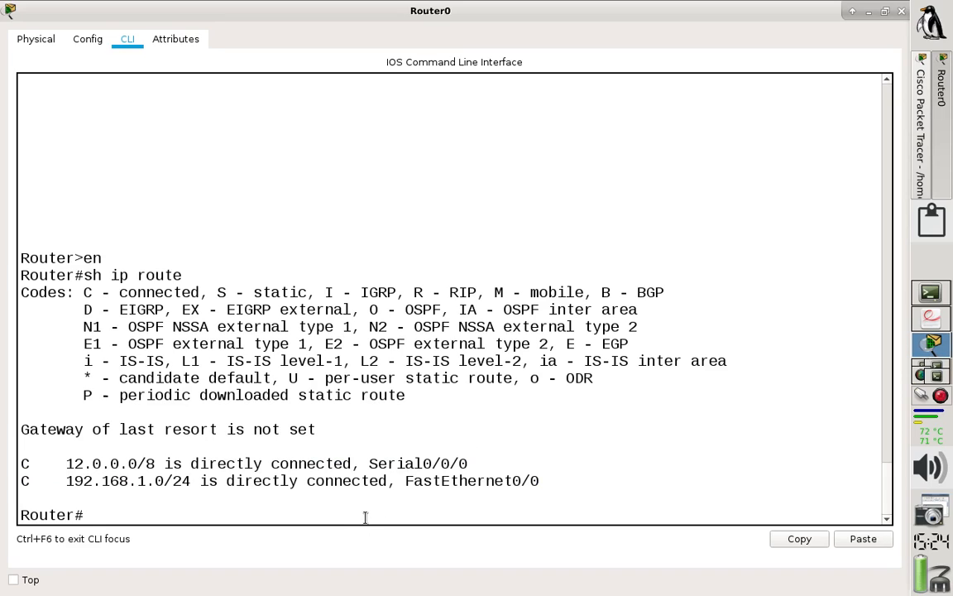
{"action": "key", "text": "Return"}
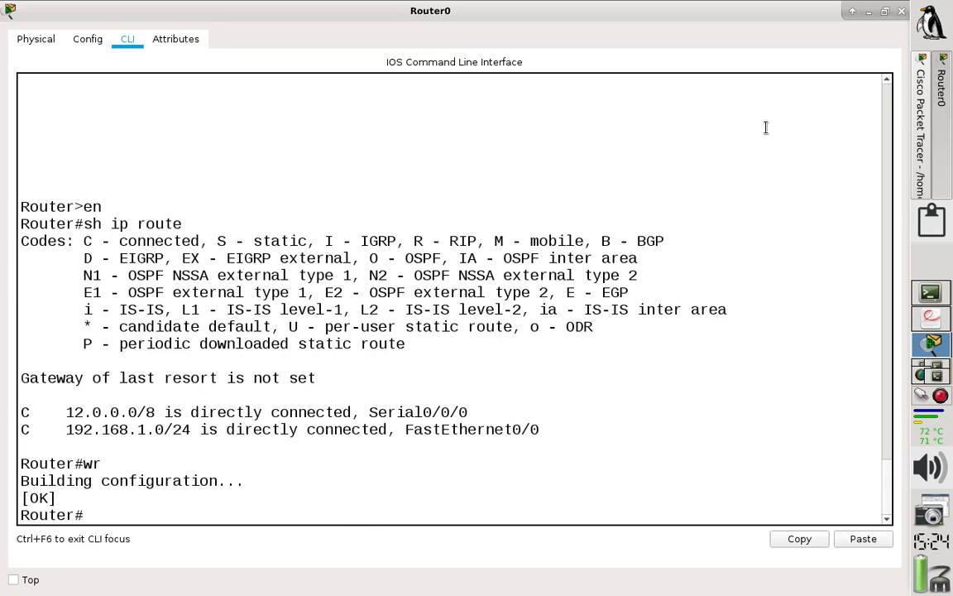
{"action": "left_click", "coordinate": [901, 12]}
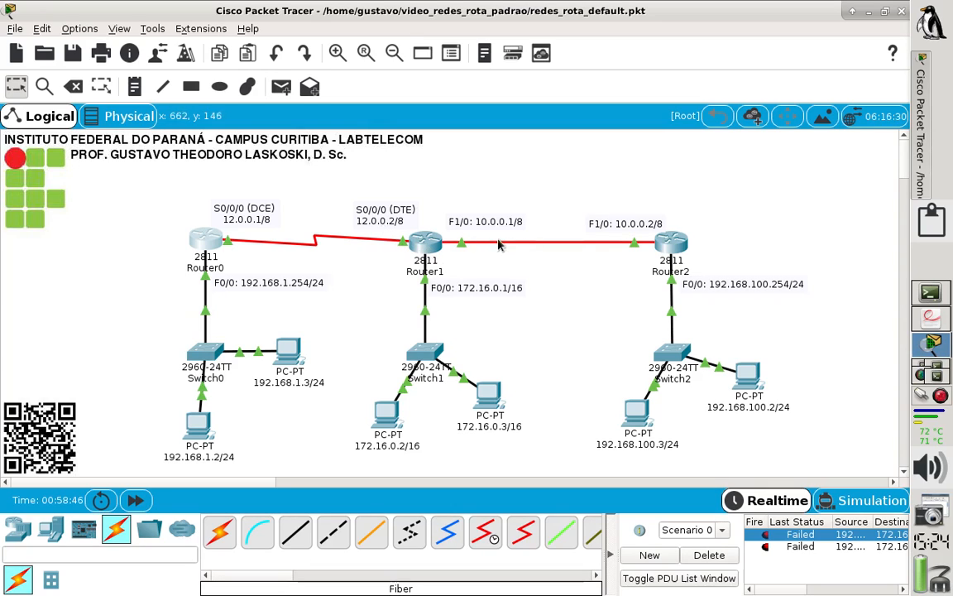
Step: Open Router1's CLI in a maximized window, leave configuration mode with end and run sh ip route
{"action": "left_click", "coordinate": [433, 252]}
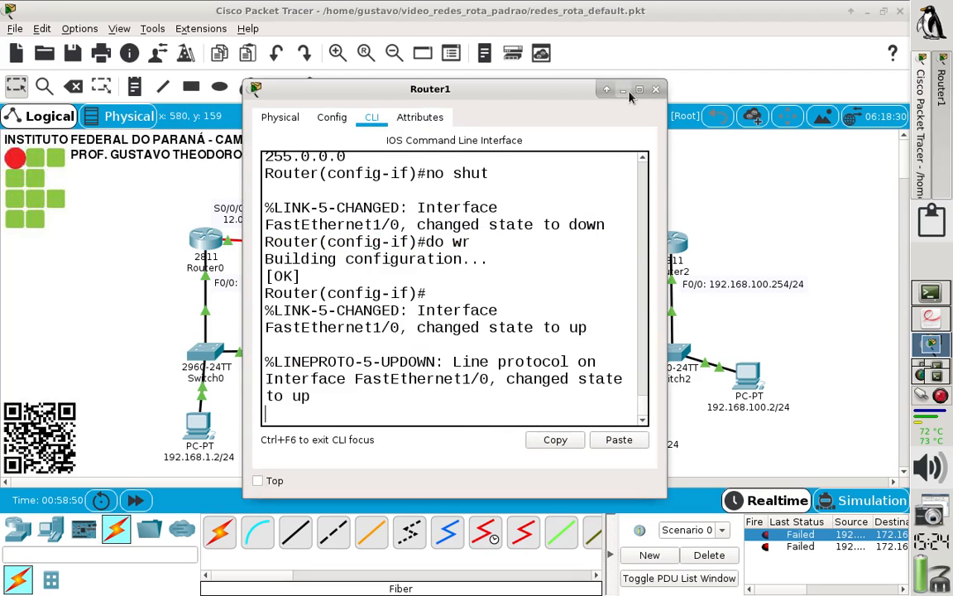
{"action": "left_click", "coordinate": [639, 89]}
{"action": "key", "text": "Return"}
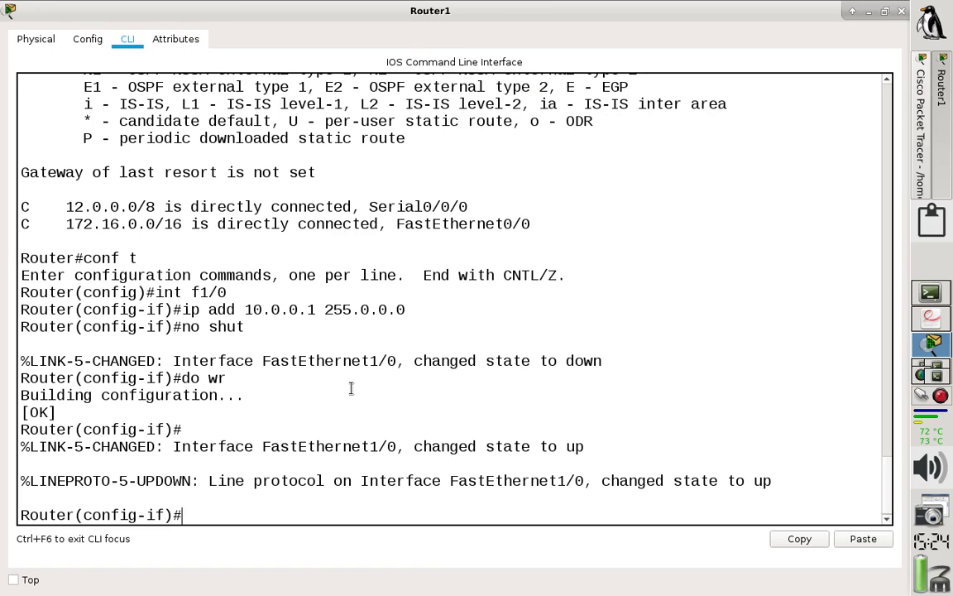
{"action": "type", "text": "end"}
{"action": "key", "text": "Return"}
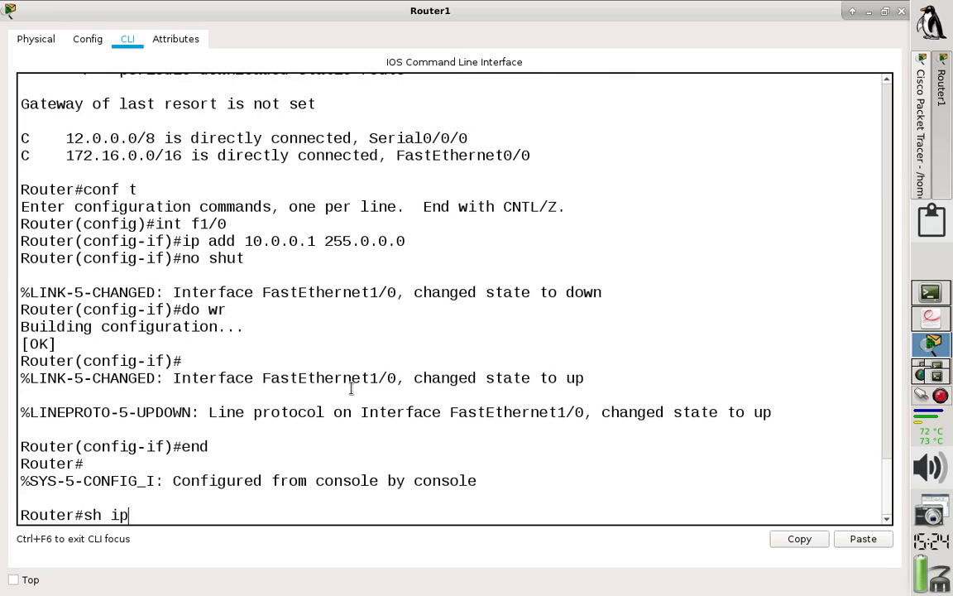
{"action": "key", "text": "Return"}
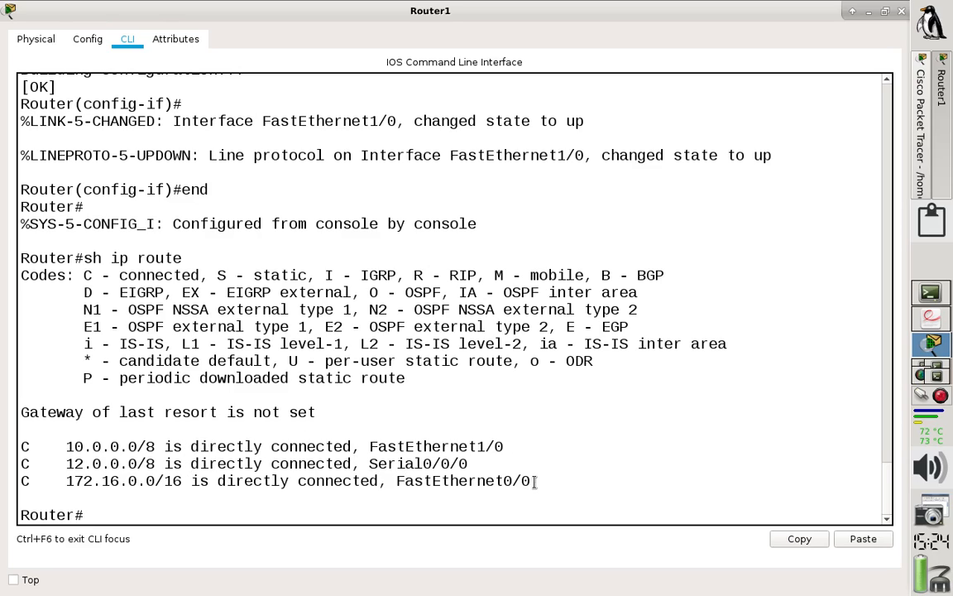
Step: Copy Router1's three directly connected route lines and paste them below the ROUTER1 heading in notes.txt in the terminal
{"action": "left_click_drag", "start_coordinate": [531, 480], "coordinate": [2, 451]}
{"action": "key", "text": "ctrl+c"}
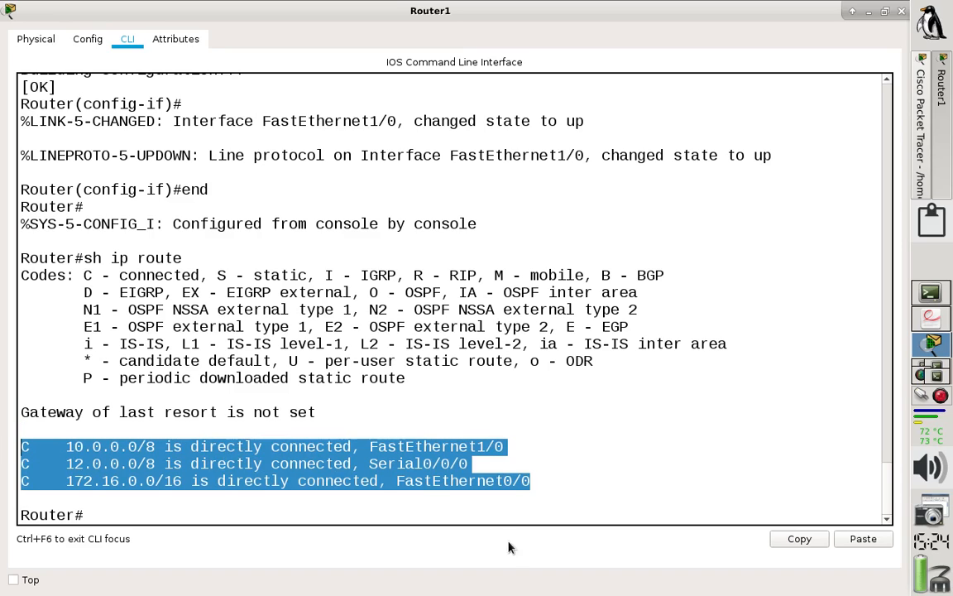
{"action": "left_click", "coordinate": [930, 297]}
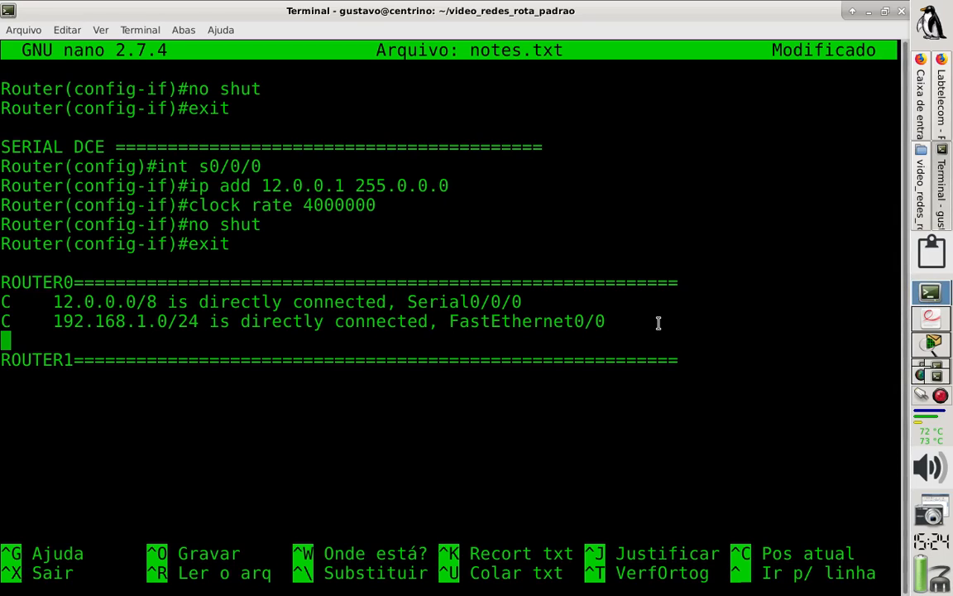
{"action": "key", "text": "Down"}
{"action": "key", "text": "Down"}
{"action": "key", "text": "ctrl+shift+v"}
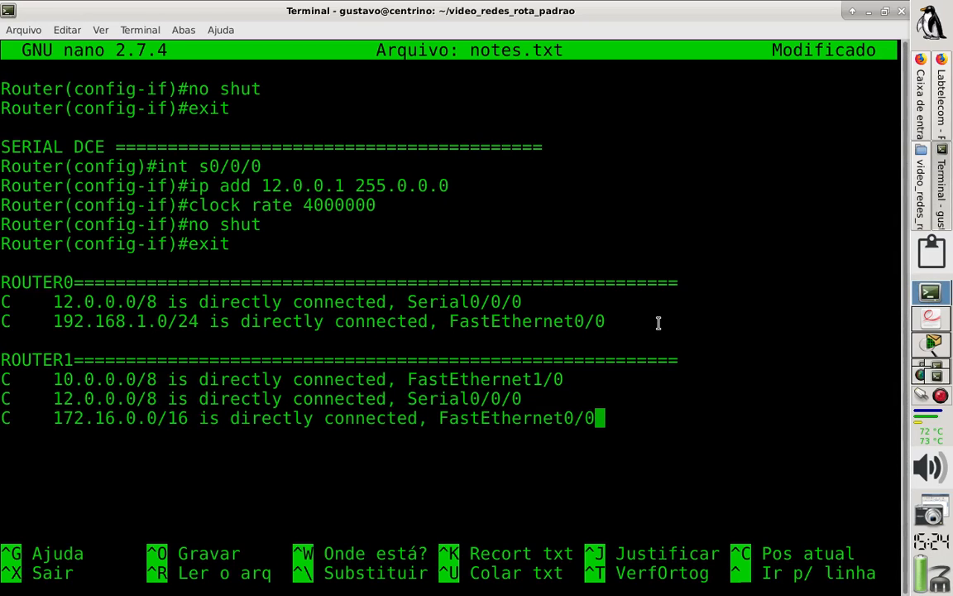
Step: Duplicate the ROUTER1 heading line with its equals-sign separator one blank line below Router1's routes in notes.txt
{"action": "key", "text": "Return"}
{"action": "key", "text": "Return"}
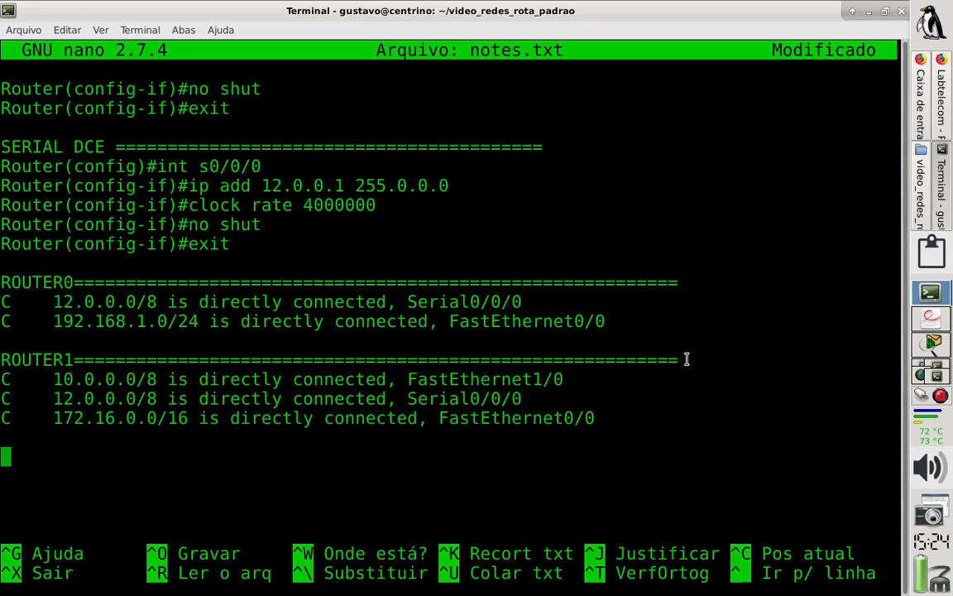
{"action": "left_click_drag", "start_coordinate": [685, 359], "coordinate": [3, 359]}
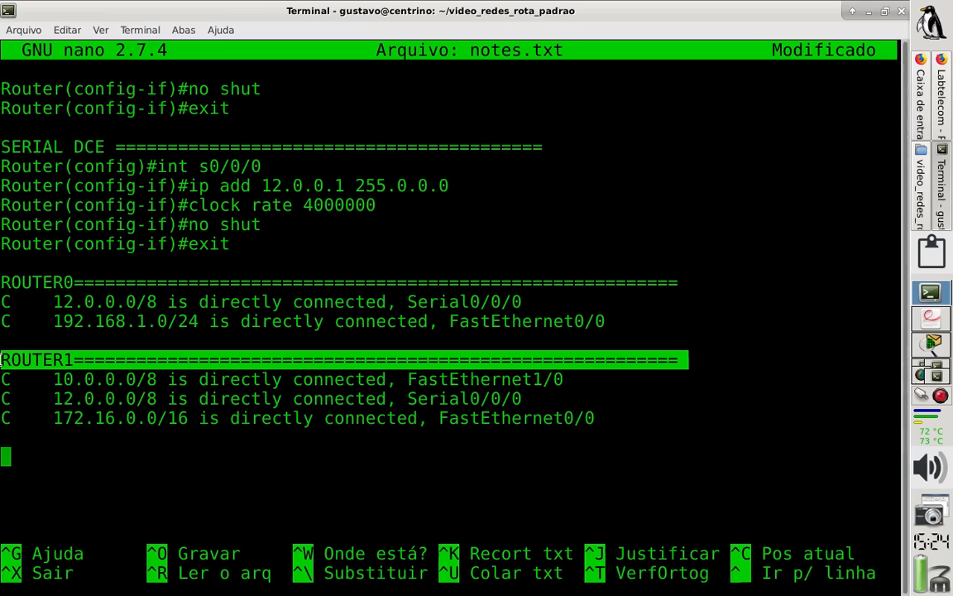
{"action": "left_click", "coordinate": [68, 30]}
{"action": "left_click", "coordinate": [78, 48]}
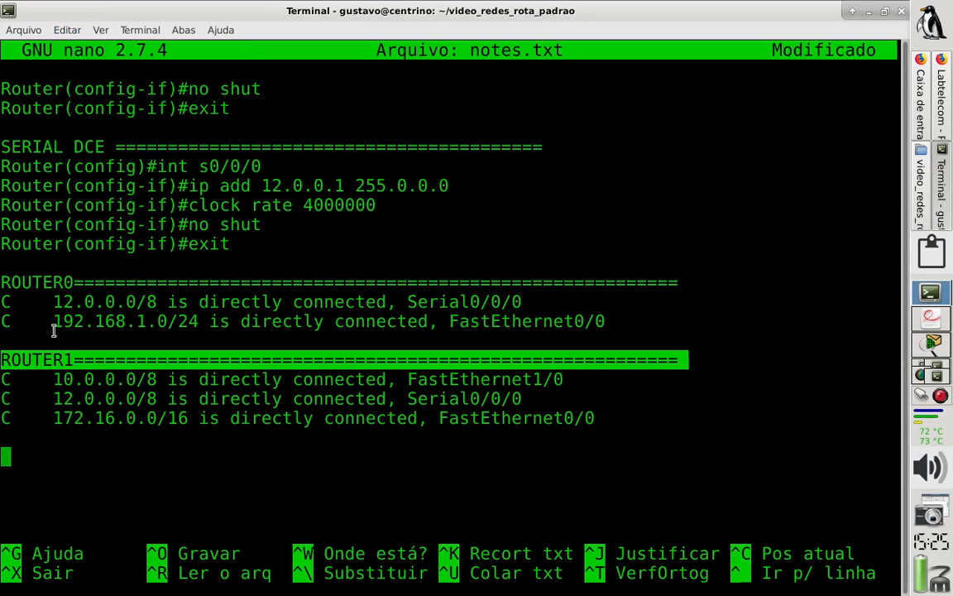
{"action": "left_click", "coordinate": [29, 450]}
{"action": "type", "text": "ROUTER1=========================================================="}
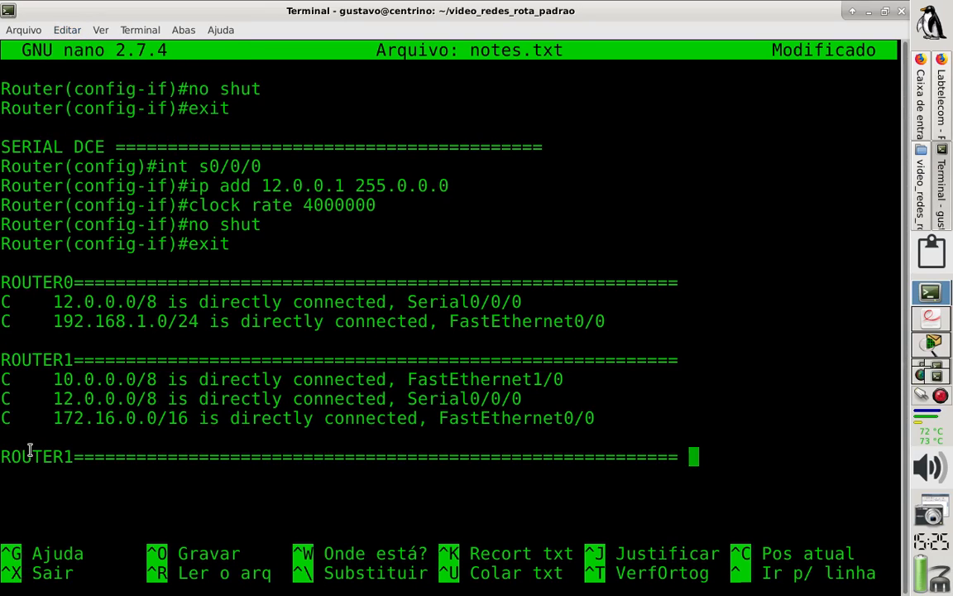
Step: Change the duplicated heading at the end of the notes from ROUTER1 to ROUTER2
{"action": "key", "text": "Left"}
{"action": "key", "text": "Left"}
{"action": "key", "text": "Left"}
{"action": "key", "text": "Left"}
{"action": "key", "text": "Left"}
{"action": "key", "text": "Left"}
{"action": "key", "text": "Left"}
{"action": "key", "text": "Left"}
{"action": "key", "text": "Left"}
{"action": "key", "text": "Left"}
{"action": "key", "text": "Left"}
{"action": "key", "text": "Left"}
{"action": "key", "text": "Left"}
{"action": "key", "text": "Left"}
{"action": "key", "text": "Left"}
{"action": "key", "text": "Left"}
{"action": "key", "text": "Left"}
{"action": "key", "text": "Left"}
{"action": "key", "text": "Left"}
{"action": "key", "text": "Left"}
{"action": "key", "text": "Left"}
{"action": "key", "text": "Left"}
{"action": "key", "text": "Left"}
{"action": "key", "text": "Left"}
{"action": "key", "text": "Left"}
{"action": "key", "text": "Left"}
{"action": "key", "text": "Left"}
{"action": "key", "text": "Left"}
{"action": "key", "text": "Left"}
{"action": "key", "text": "Left"}
{"action": "key", "text": "Left"}
{"action": "key", "text": "Left"}
{"action": "key", "text": "Left"}
{"action": "key", "text": "Left"}
{"action": "key", "text": "Left"}
{"action": "key", "text": "Left"}
{"action": "key", "text": "Left"}
{"action": "key", "text": "Left"}
{"action": "key", "text": "Left"}
{"action": "key", "text": "Left"}
{"action": "key", "text": "Left"}
{"action": "key", "text": "Left"}
{"action": "key", "text": "Left"}
{"action": "key", "text": "Left"}
{"action": "key", "text": "Left"}
{"action": "key", "text": "Left"}
{"action": "key", "text": "Left"}
{"action": "key", "text": "Left"}
{"action": "key", "text": "Left"}
{"action": "key", "text": "BackSpace"}
{"action": "type", "text": "2"}
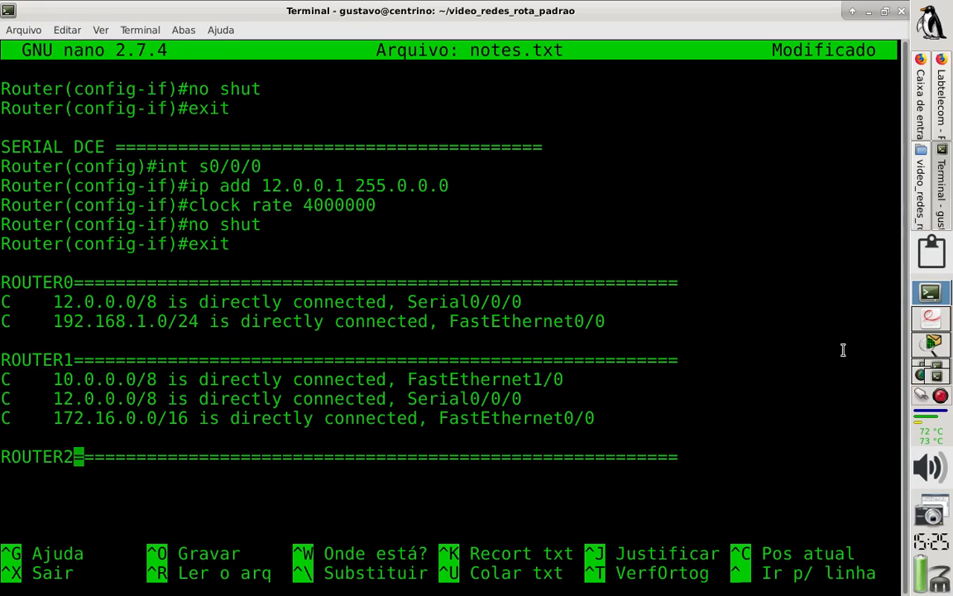
Step: Return to Router1's CLI in Packet Tracer, save its configuration with wr and close the router window
{"action": "key", "text": "alt+Tab"}
{"action": "left_click", "coordinate": [401, 498]}
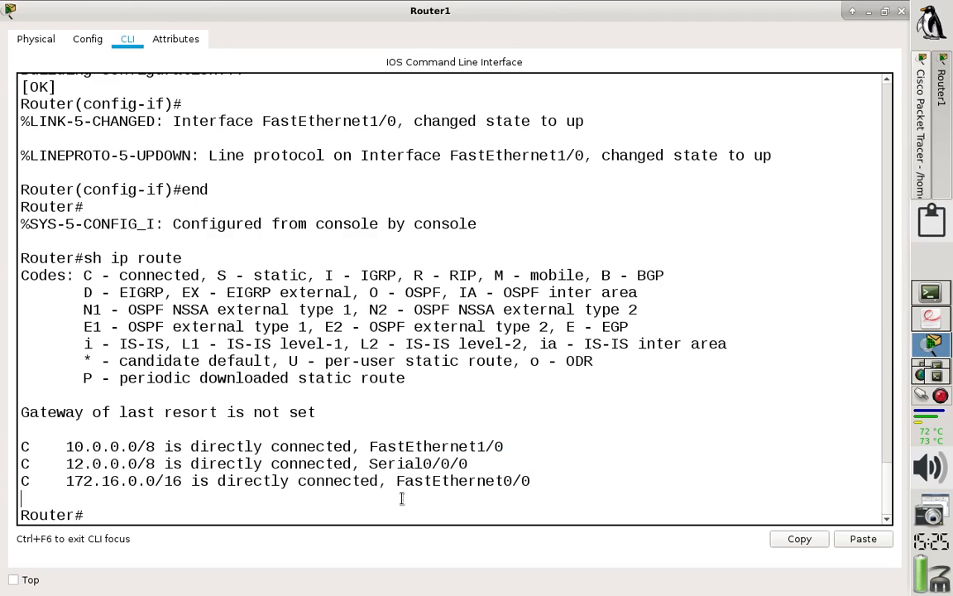
{"action": "type", "text": "wr"}
{"action": "key", "text": "Return"}
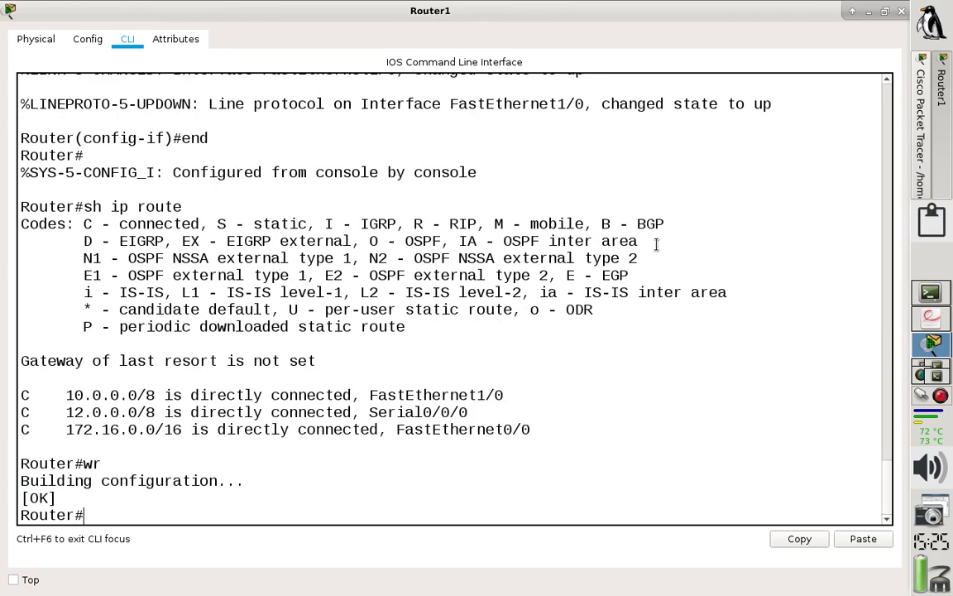
{"action": "left_click", "coordinate": [901, 12]}
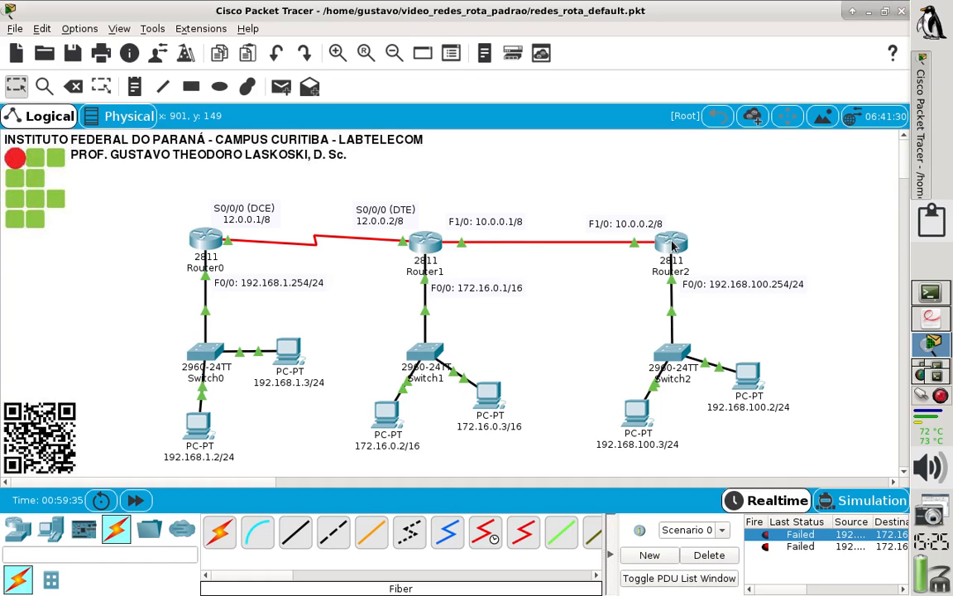
Step: In Router2's maximized CLI, copy the two directly connected route lines and save the configuration with wr
{"action": "mouse_move", "coordinate": [671, 245]}
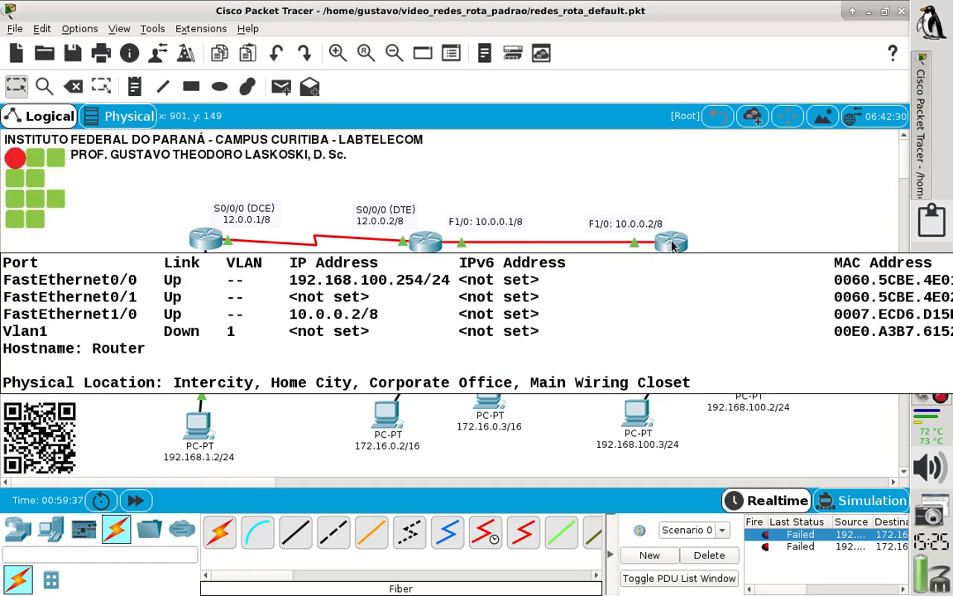
{"action": "left_click", "coordinate": [671, 242]}
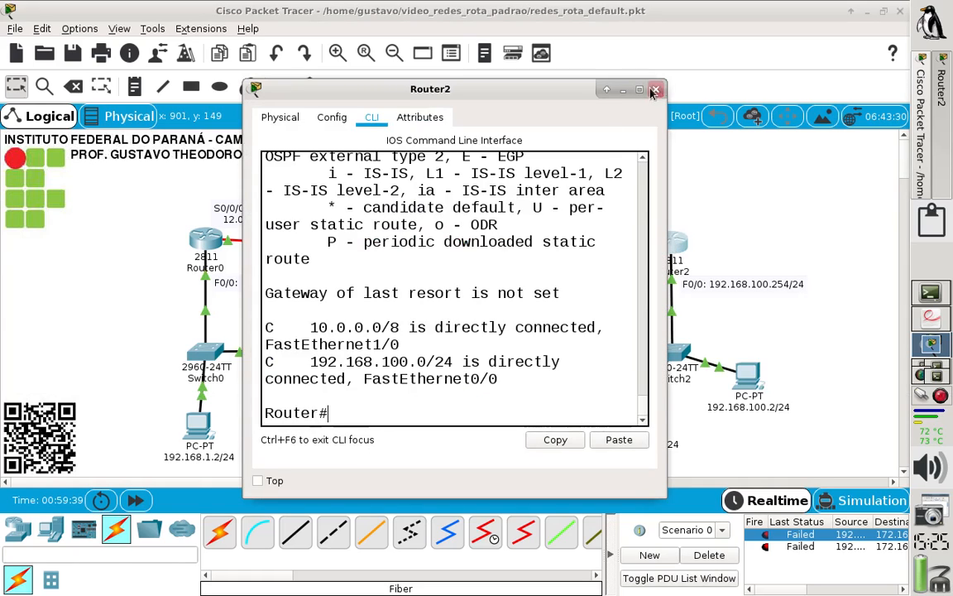
{"action": "left_click", "coordinate": [639, 90]}
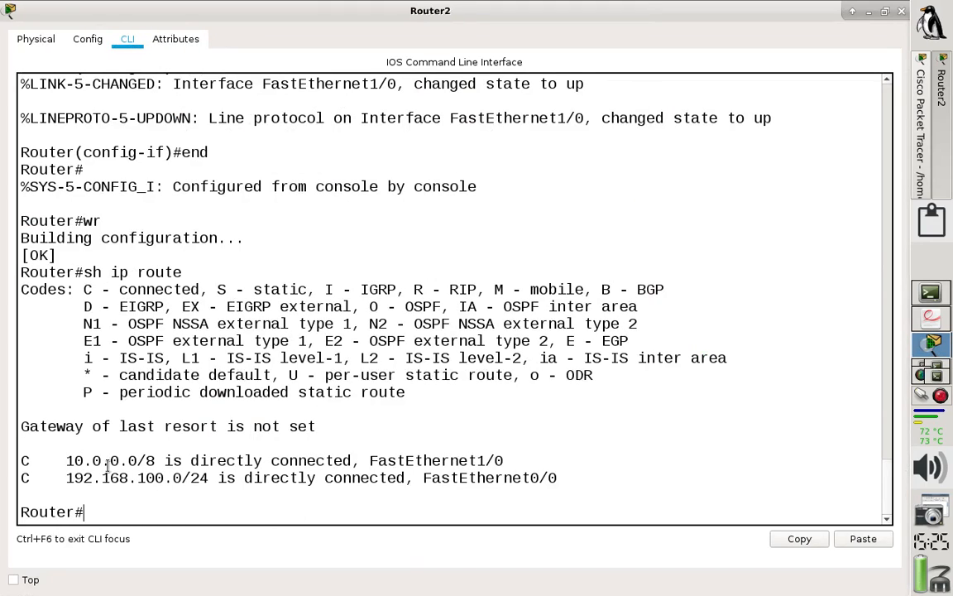
{"action": "left_click_drag", "start_coordinate": [558, 478], "coordinate": [2, 465]}
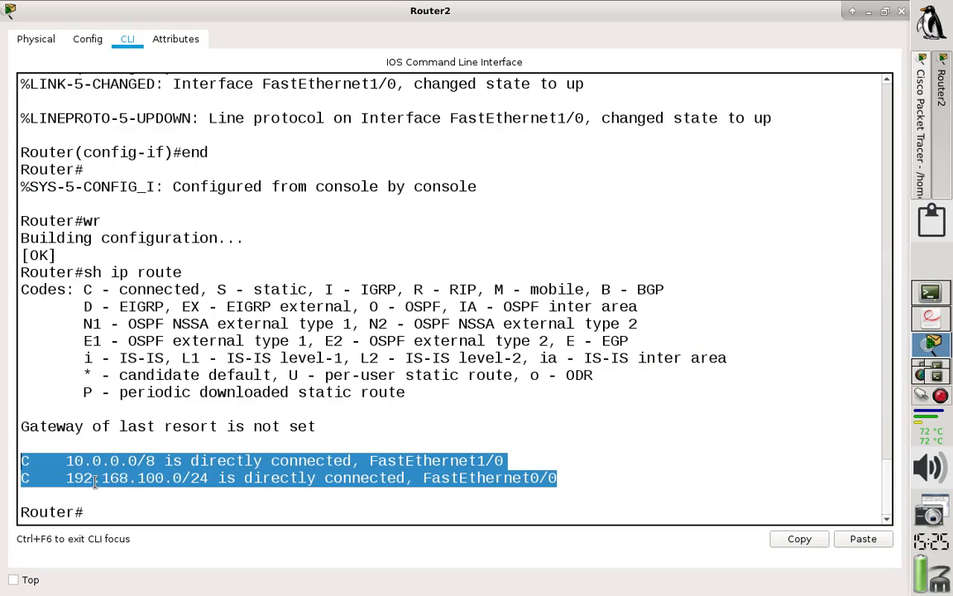
{"action": "left_click", "coordinate": [800, 538]}
{"action": "left_click", "coordinate": [361, 516]}
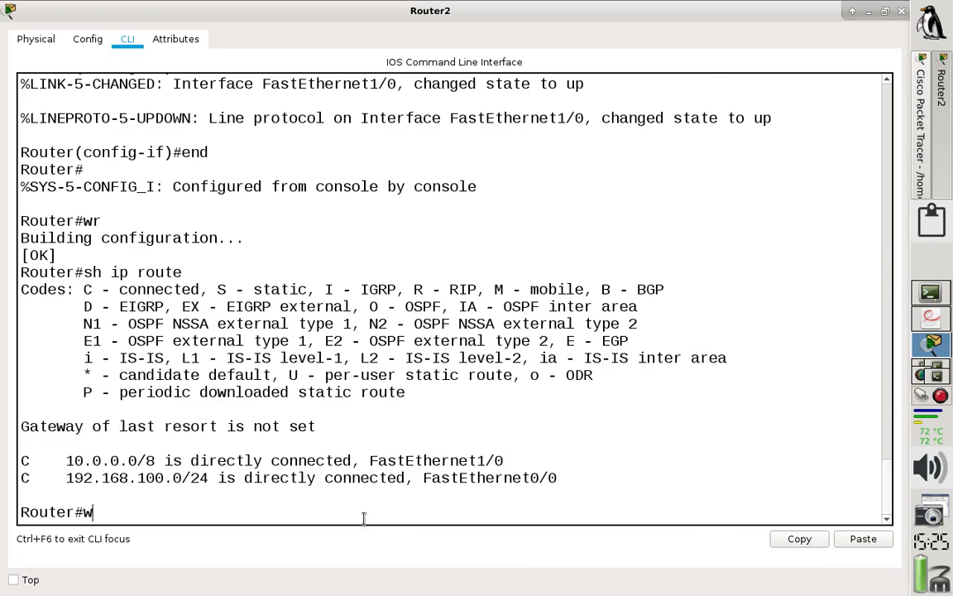
{"action": "key", "text": "Return"}
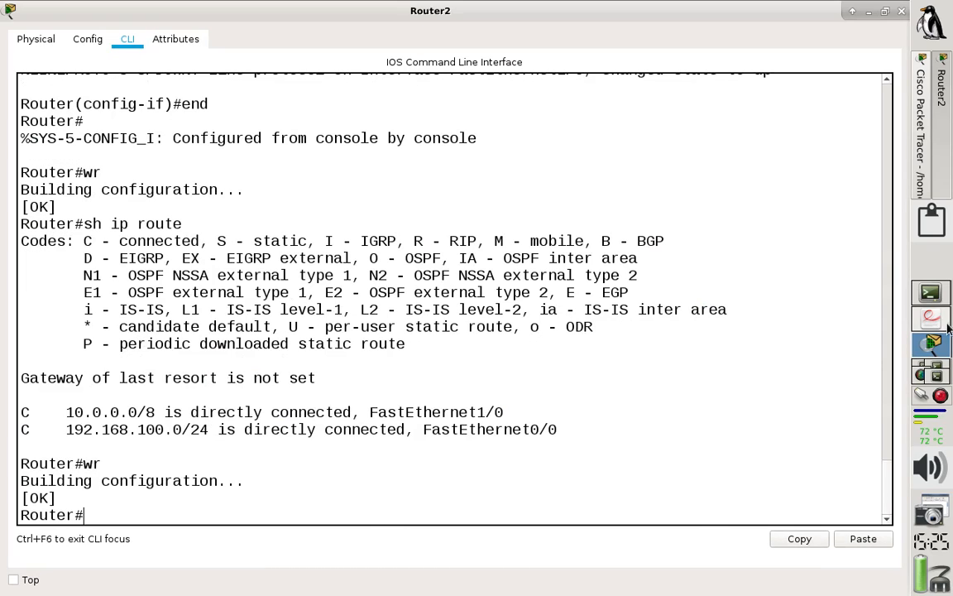
Step: Switch to the terminal and paste Router2's two route lines below the ROUTER2 heading in notes.txt
{"action": "left_click", "coordinate": [929, 293]}
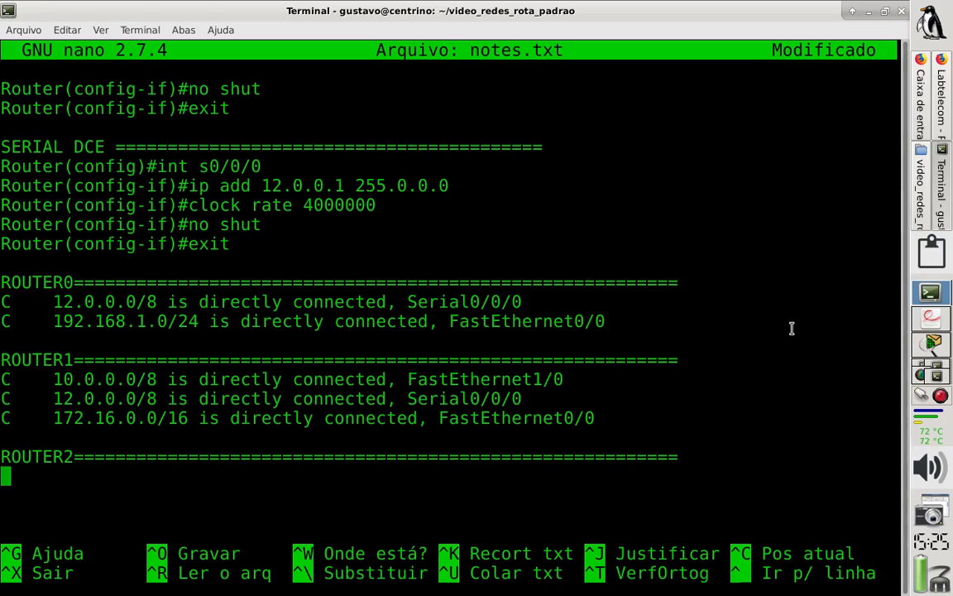
{"action": "key", "text": "ctrl+shift+v"}
{"action": "key", "text": "Return"}
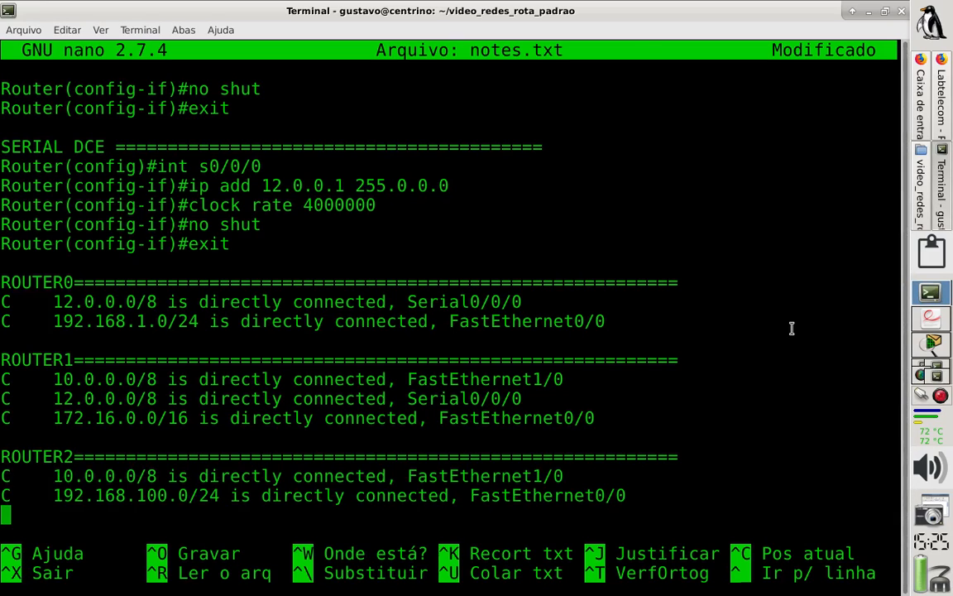
Step: Review the three routers' route listings in the notes and save notes.txt
{"action": "key", "text": "Up"}
{"action": "key", "text": "Up"}
{"action": "key", "text": "Up"}
{"action": "key", "text": "Up"}
{"action": "key", "text": "Up"}
{"action": "key", "text": "Up"}
{"action": "key", "text": "Up"}
{"action": "key", "text": "Up"}
{"action": "key", "text": "Up"}
{"action": "key", "text": "Up"}
{"action": "key", "text": "Up"}
{"action": "key", "text": "Up"}
{"action": "key", "text": "Up"}
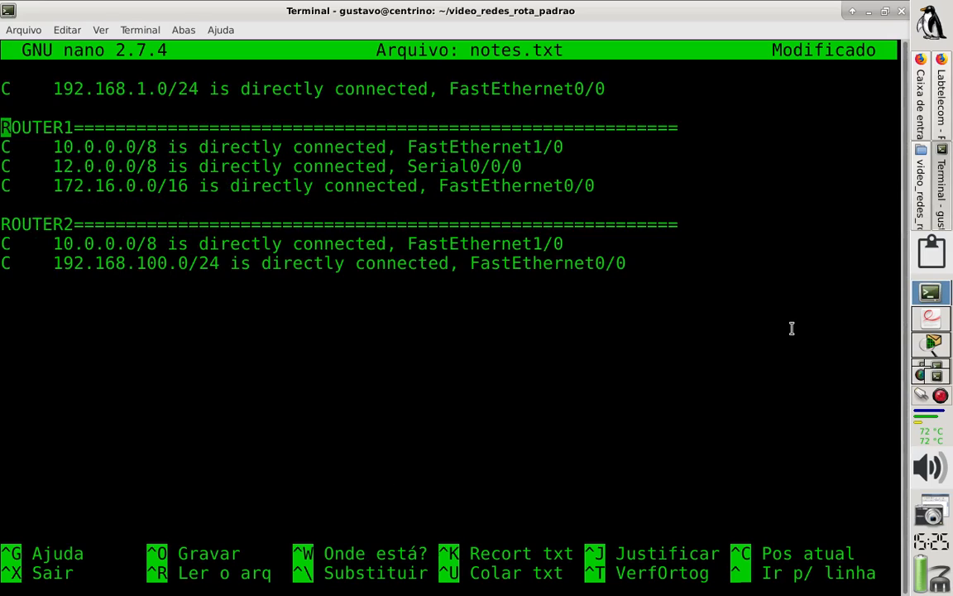
{"action": "key", "text": "Down"}
{"action": "key", "text": "Up"}
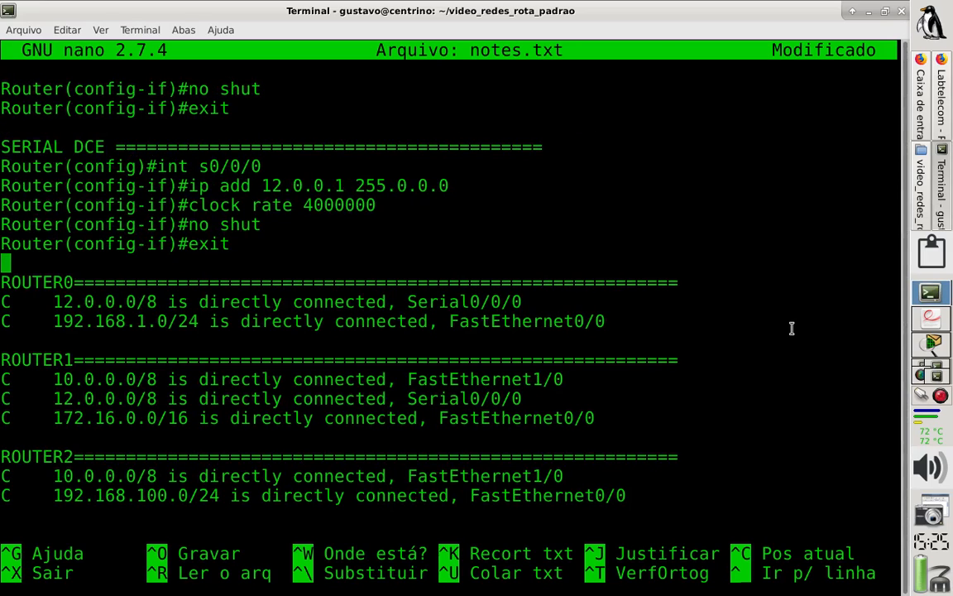
{"action": "key", "text": "ctrl+o"}
{"action": "key", "text": "Return"}
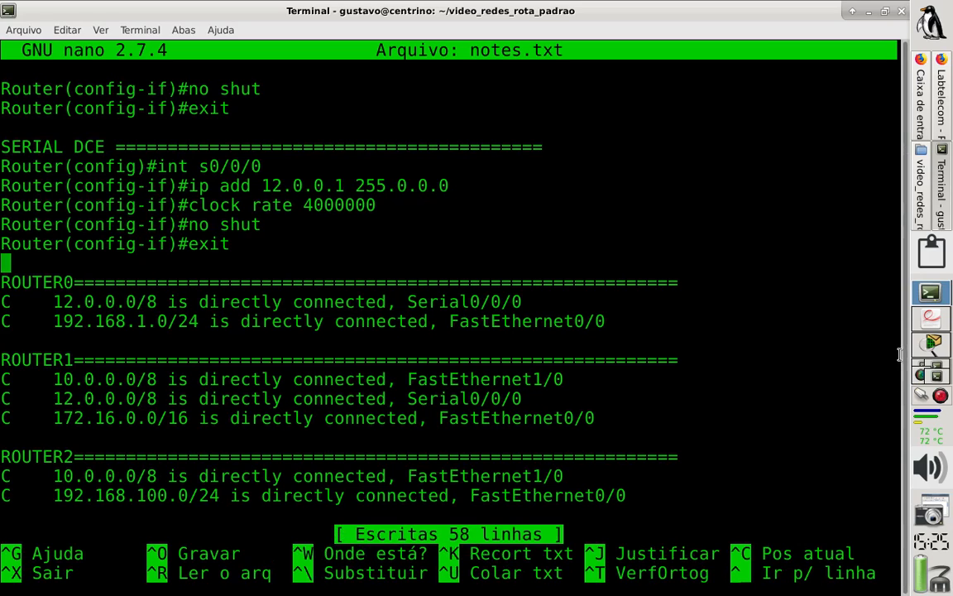
Step: Return to Packet Tracer, close Router2's window and save the redes_rota_default.pkt network file
{"action": "left_click", "coordinate": [928, 349]}
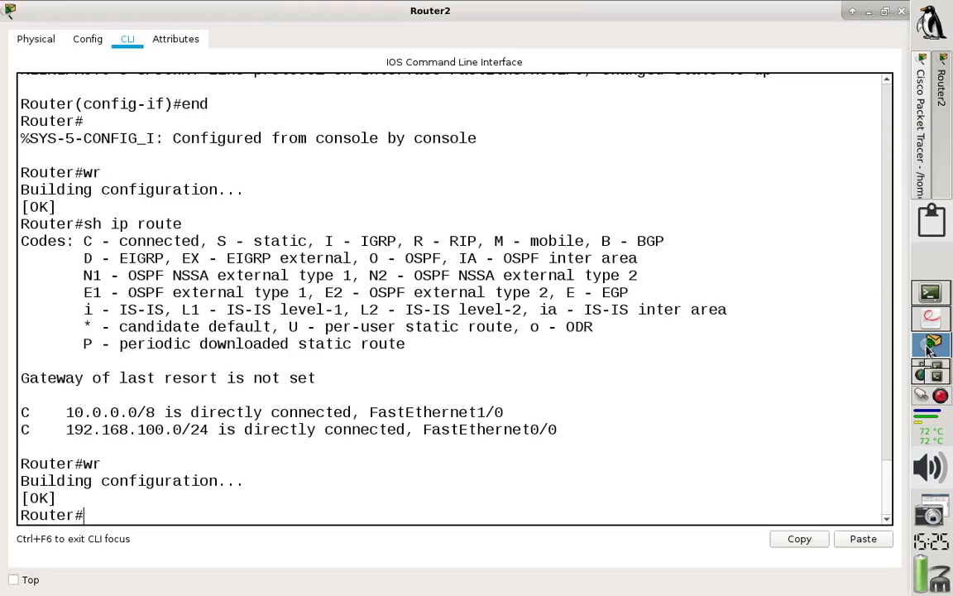
{"action": "left_click", "coordinate": [901, 12]}
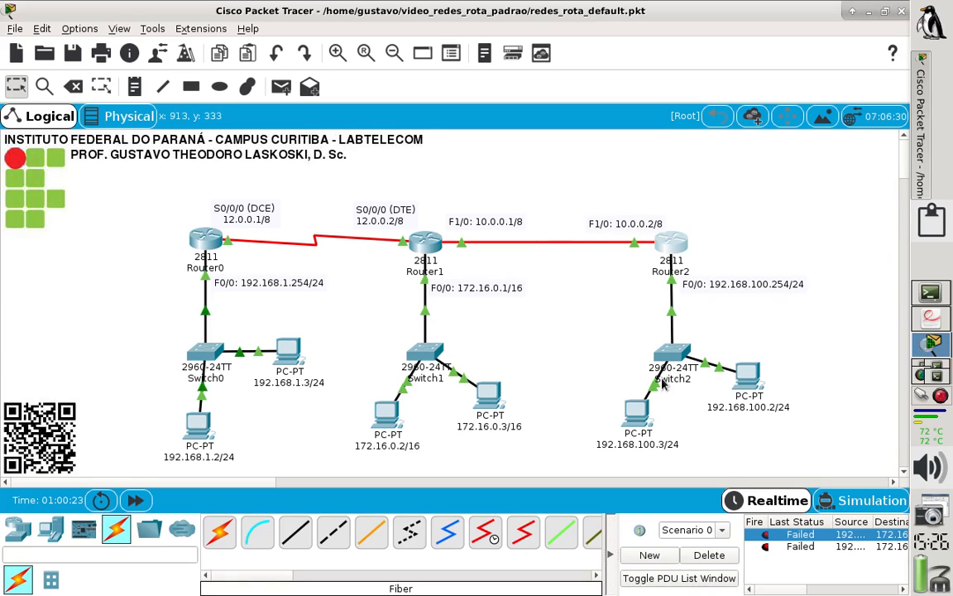
{"action": "mouse_move", "coordinate": [645, 424]}
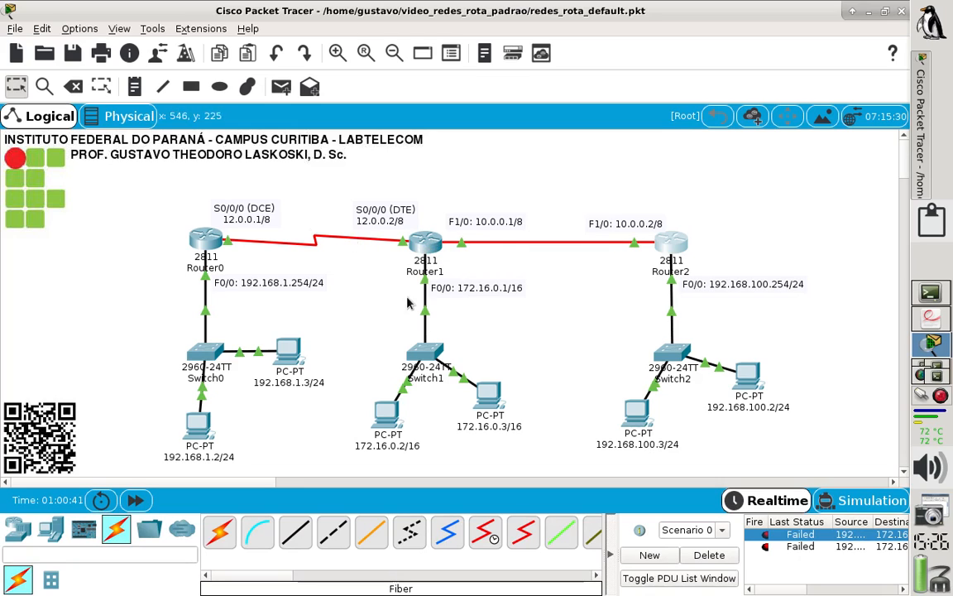
{"action": "left_click", "coordinate": [928, 294]}
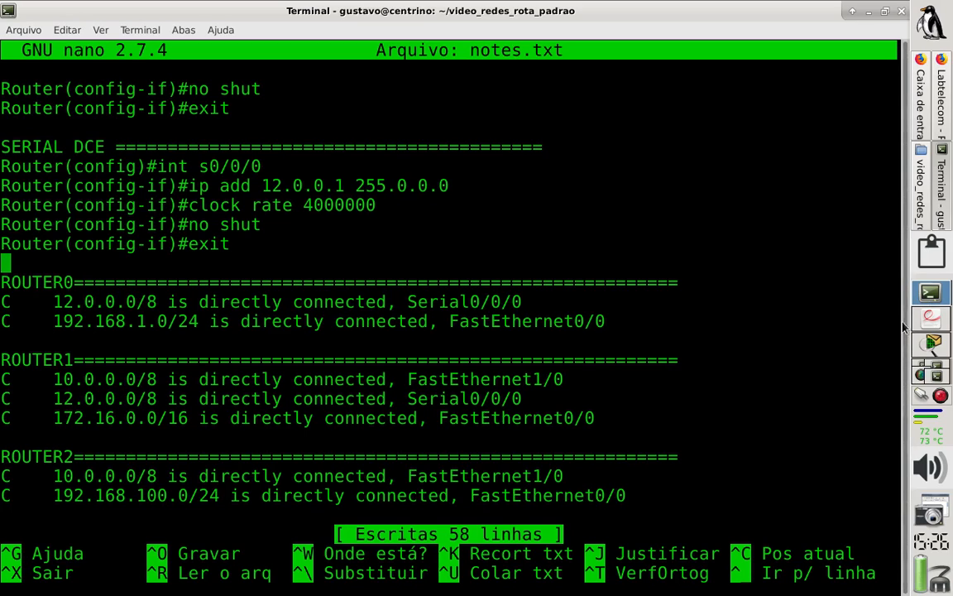
{"action": "left_click", "coordinate": [931, 341]}
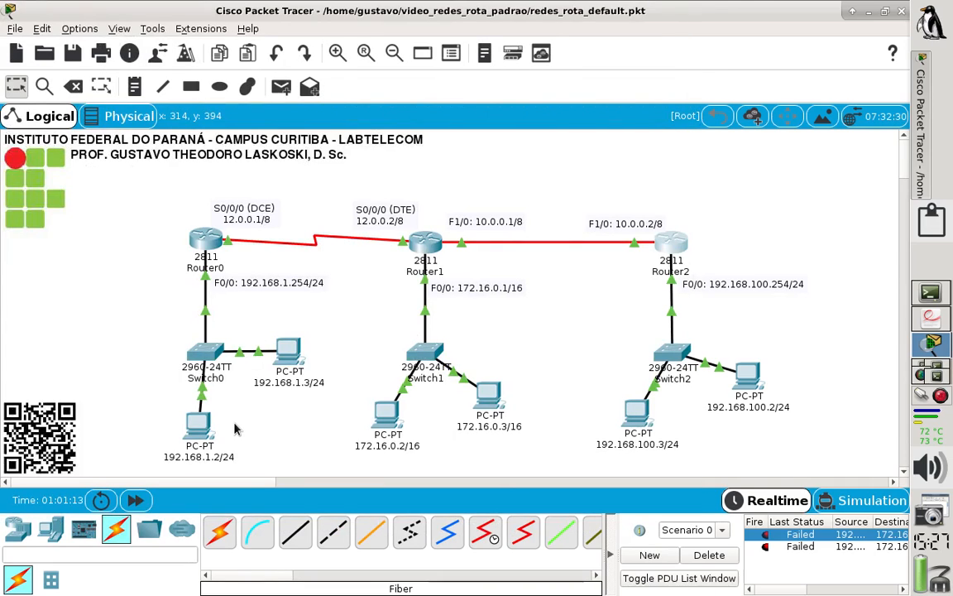
{"action": "left_click", "coordinate": [15, 28]}
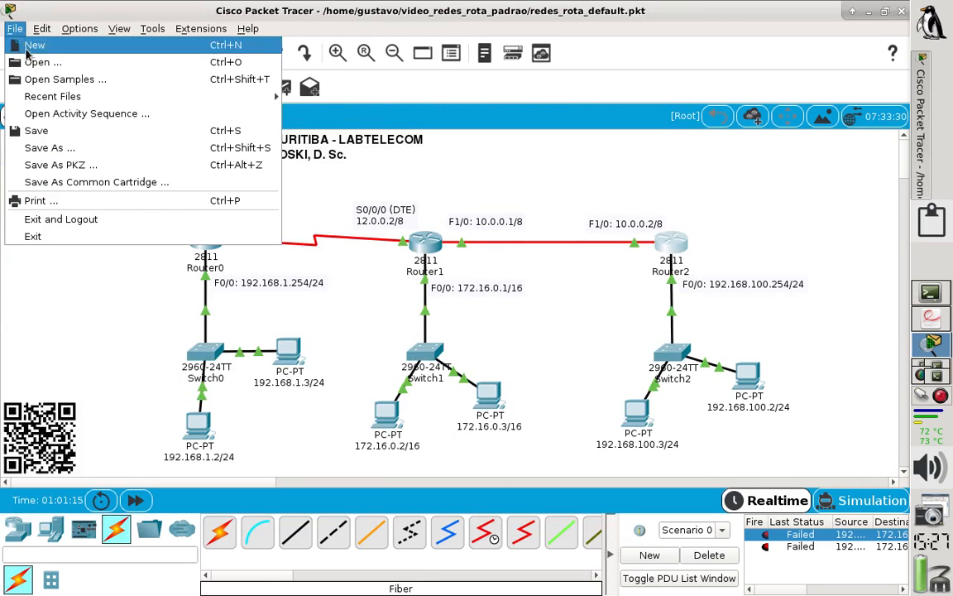
{"action": "left_click", "coordinate": [47, 132]}
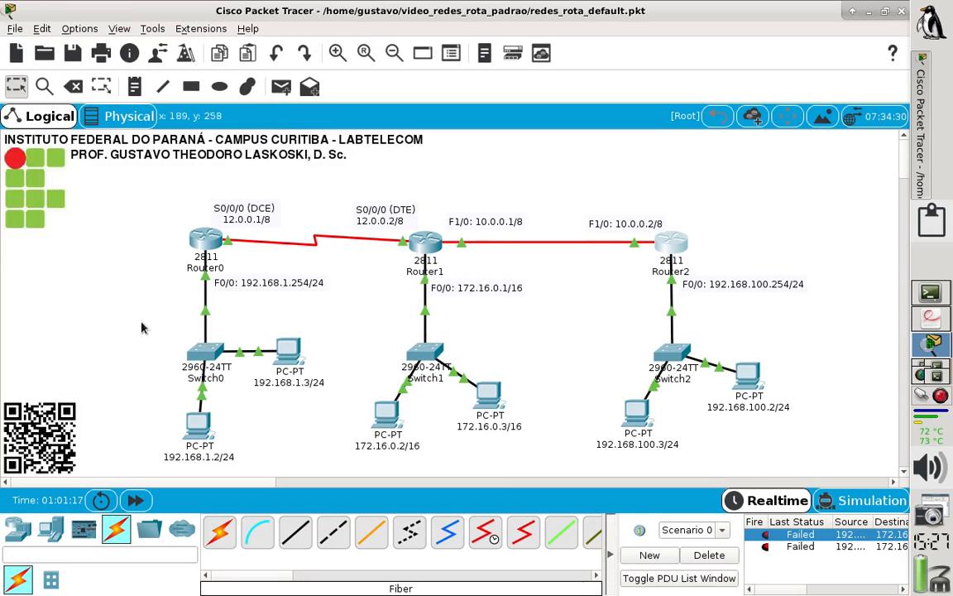
Step: Delete Scenario 0's existing PDUs and send a simple PDU from PC 192.168.1.2 to Router0
{"action": "left_click", "coordinate": [705, 556]}
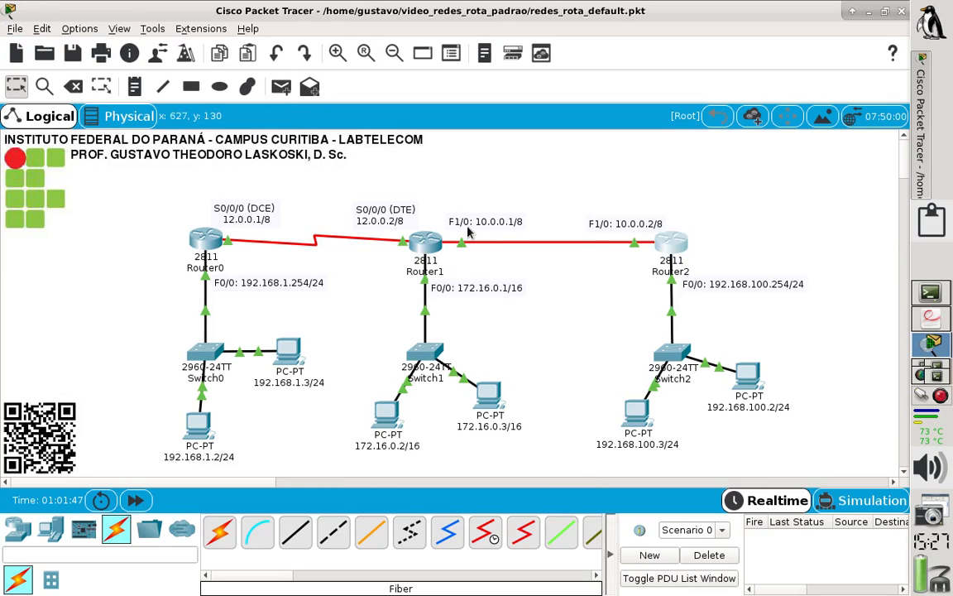
{"action": "left_click", "coordinate": [281, 86]}
{"action": "left_click", "coordinate": [196, 424]}
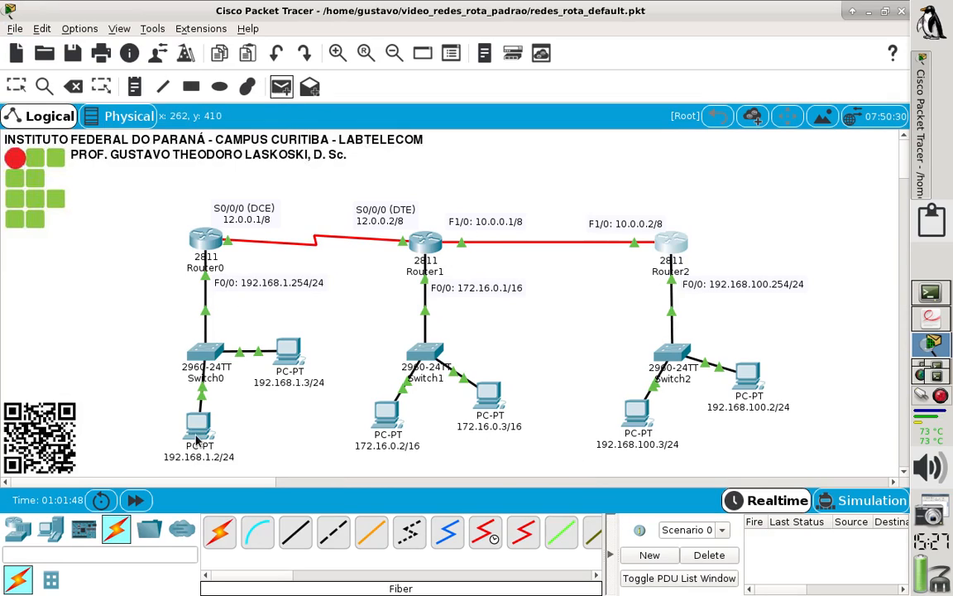
{"action": "left_click", "coordinate": [203, 250]}
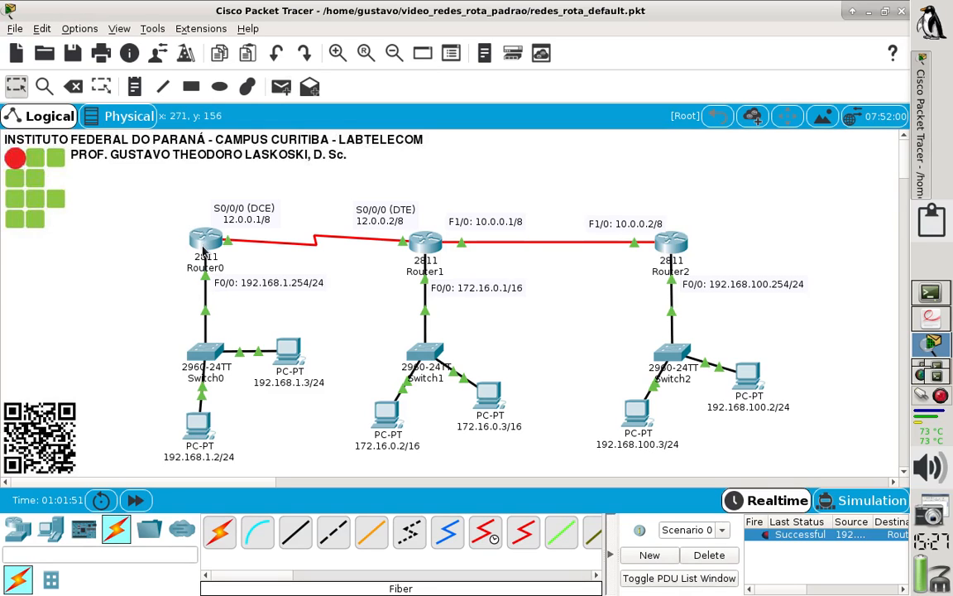
Step: Send simple PDUs from PC 172.16.0.2 to Router1 and from PC 192.168.100.3 to Router2
{"action": "left_click", "coordinate": [280, 86]}
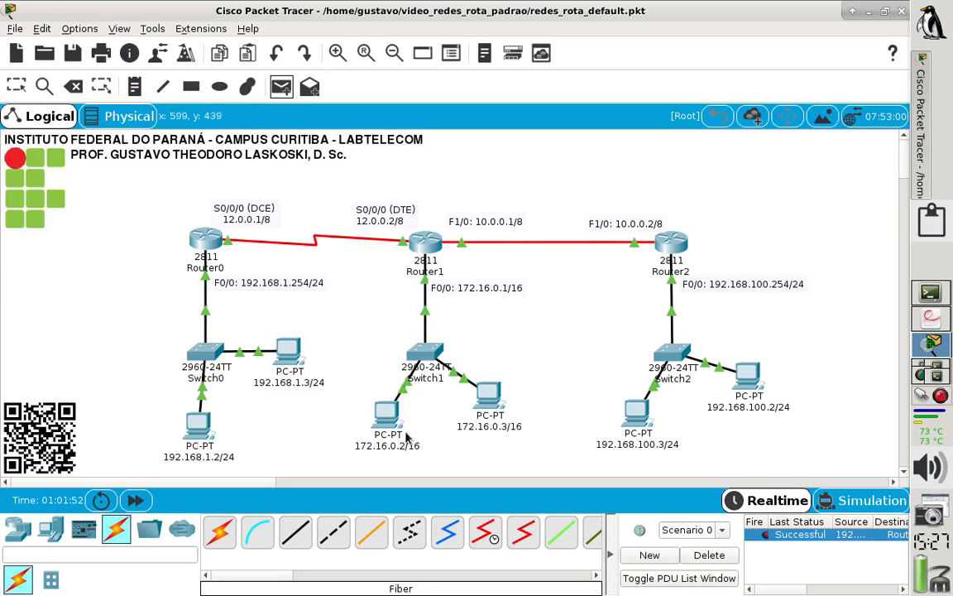
{"action": "left_click", "coordinate": [386, 411]}
{"action": "left_click", "coordinate": [427, 250]}
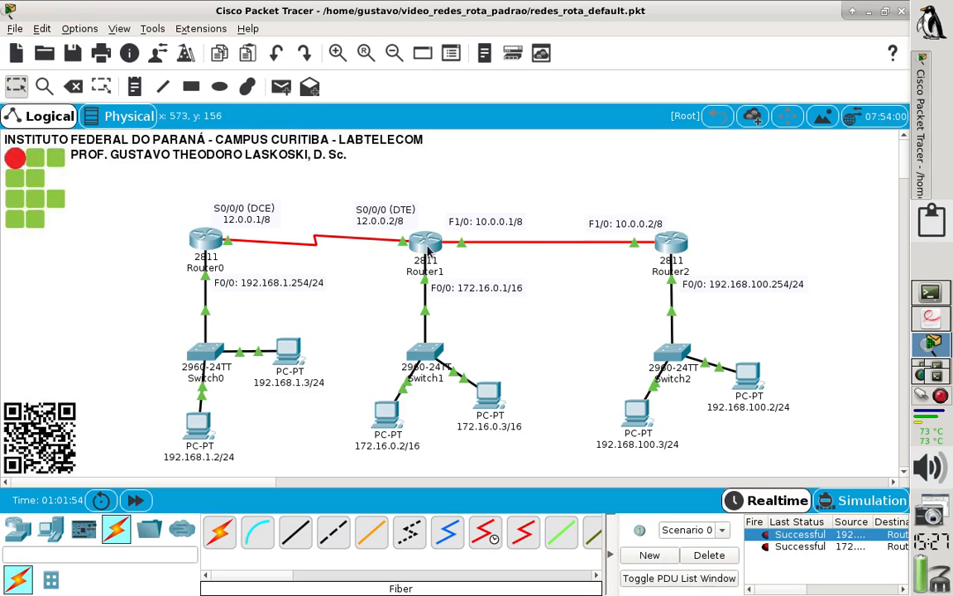
{"action": "left_click", "coordinate": [281, 86]}
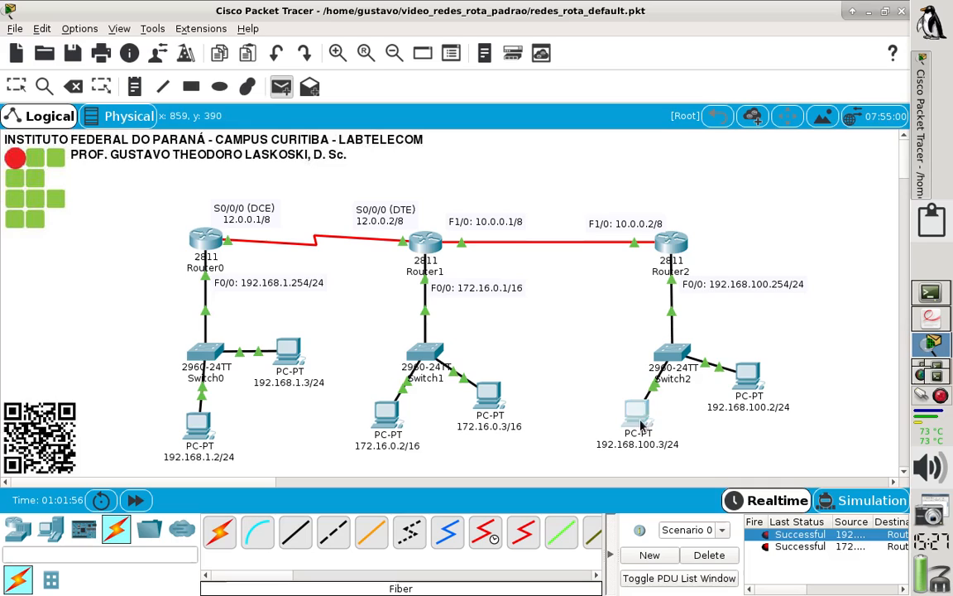
{"action": "left_click", "coordinate": [638, 413]}
{"action": "left_click", "coordinate": [671, 241]}
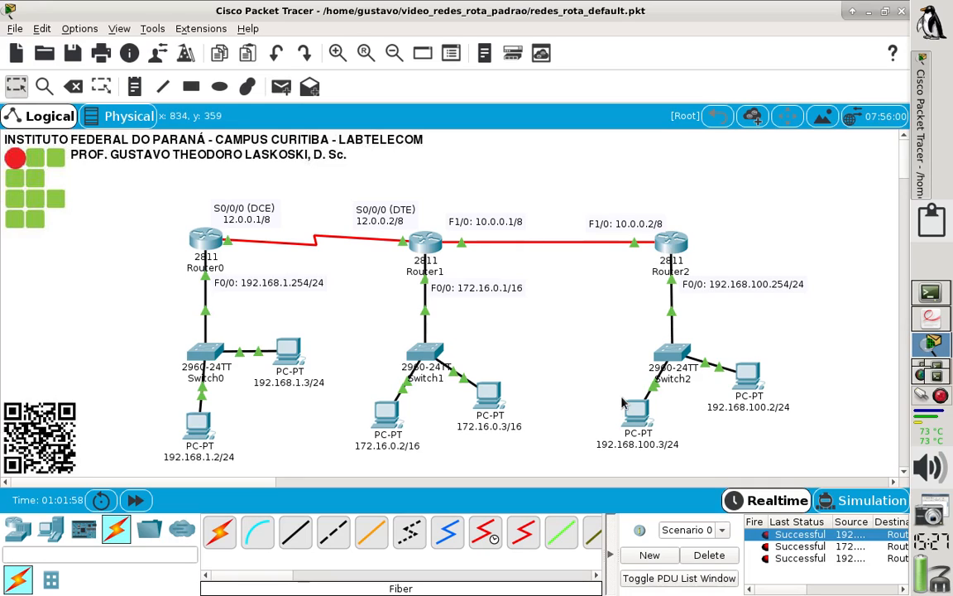